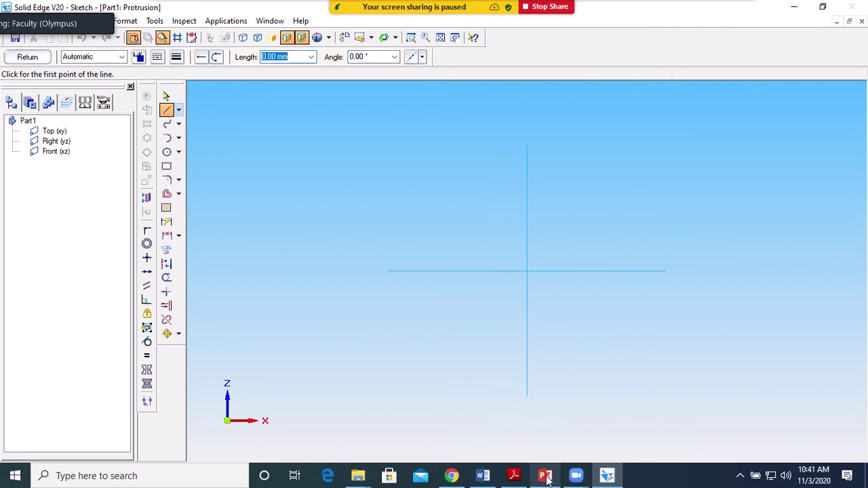
Using the plummer block PDF drawing as reference, sketch a 22 mm line at 0° from the origin in Solid Edge.
left_click(514, 476)
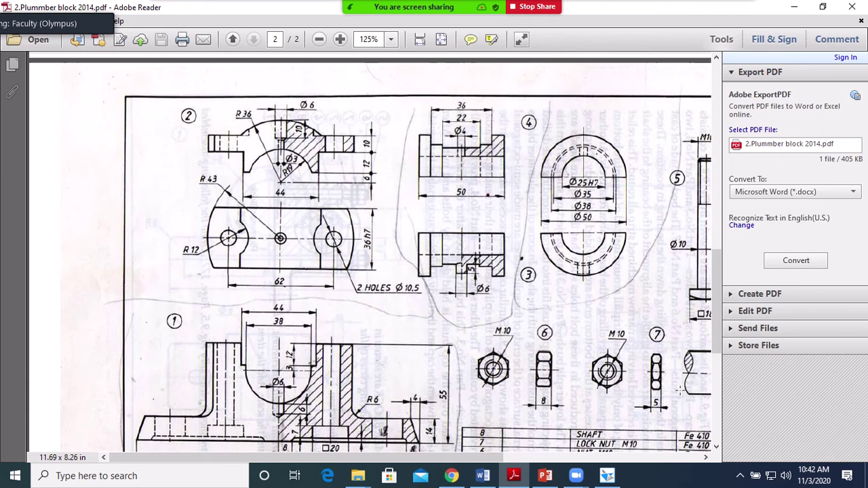
mouse_move(607, 476)
left_click(601, 455)
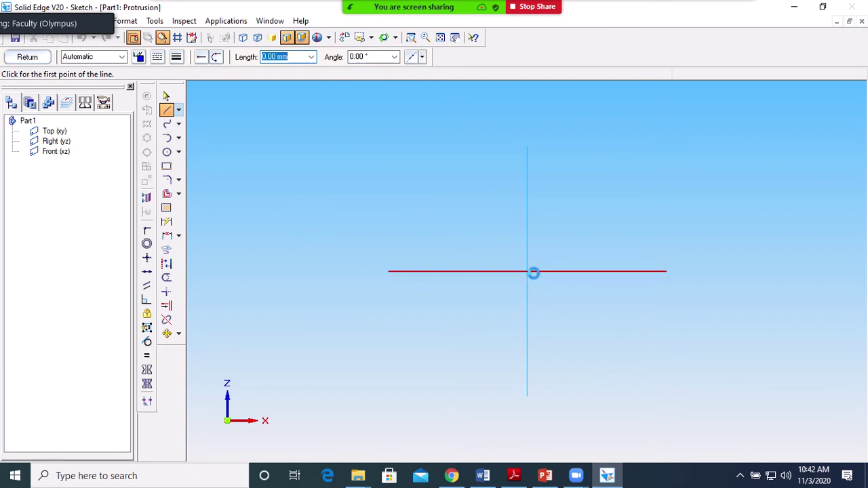
left_click(526, 271)
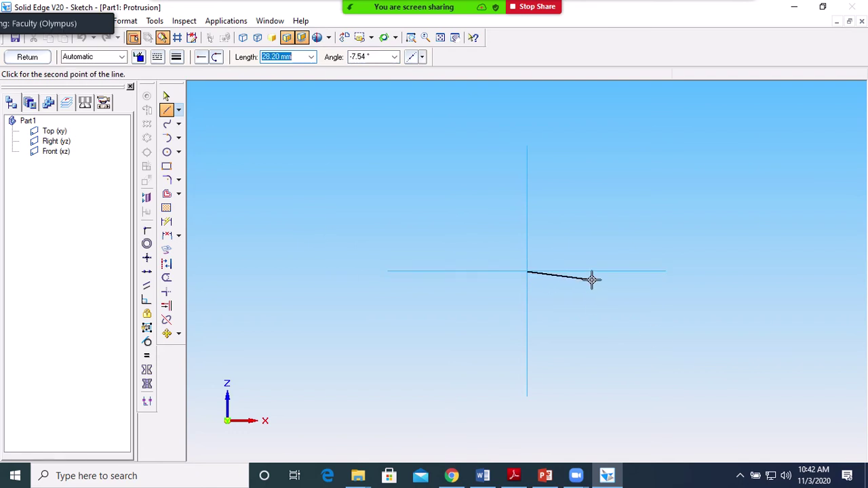
type("22")
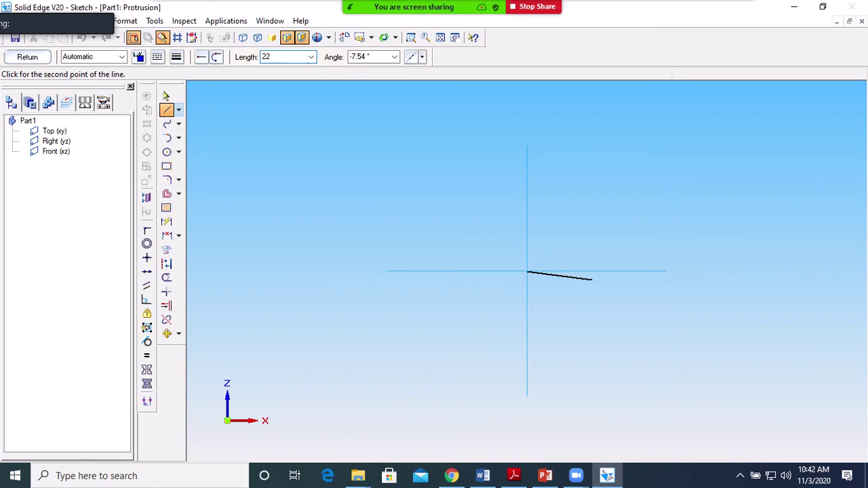
key("Tab")
type("0")
key("Return")
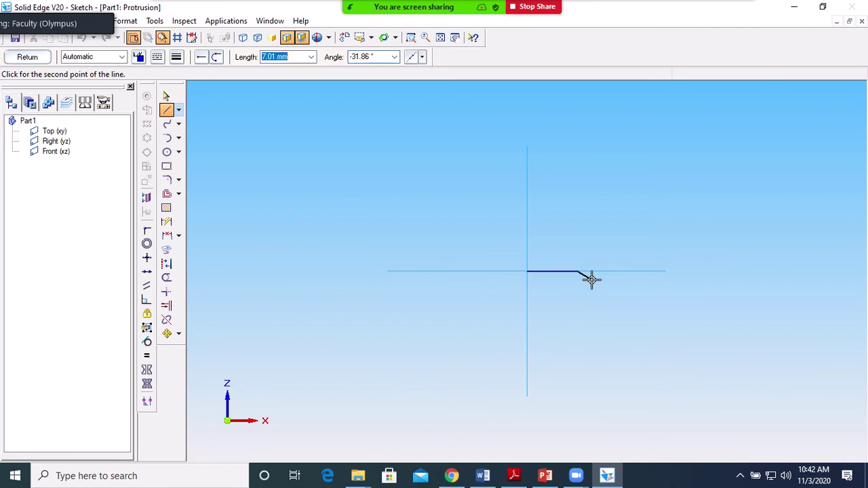
Add a 6 mm vertical line at 90° upward from the free end of the horizontal line.
type("6")
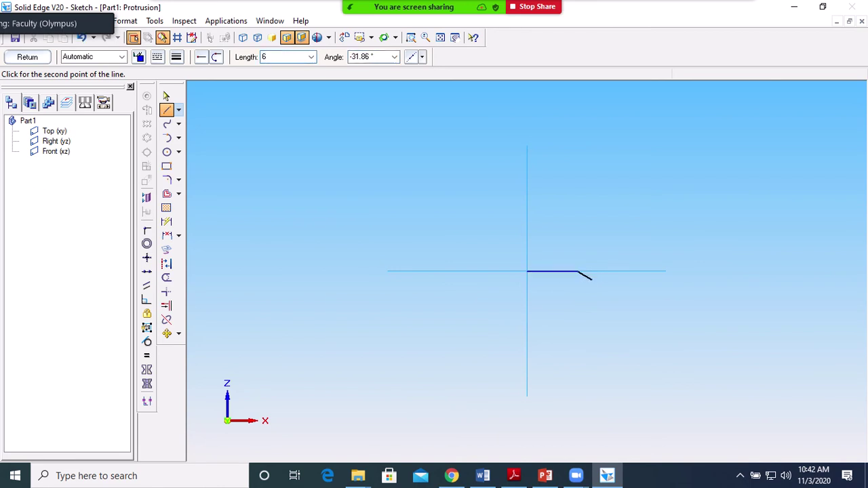
key("Tab")
type("90")
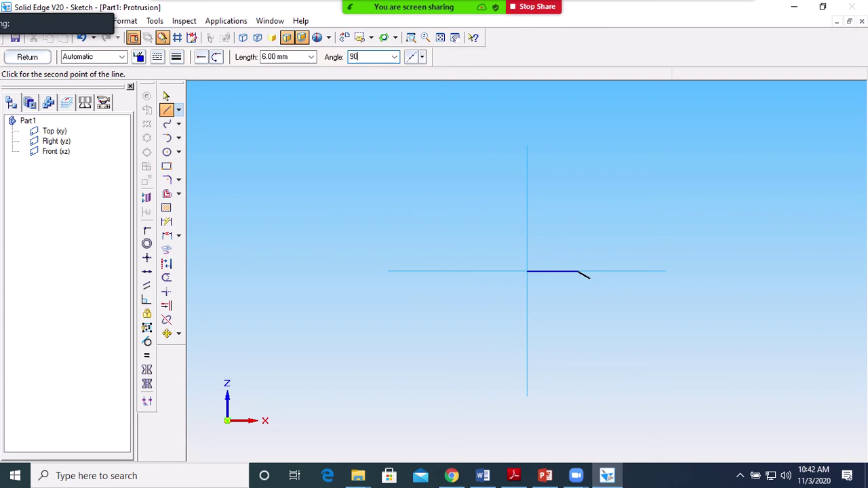
key("Return")
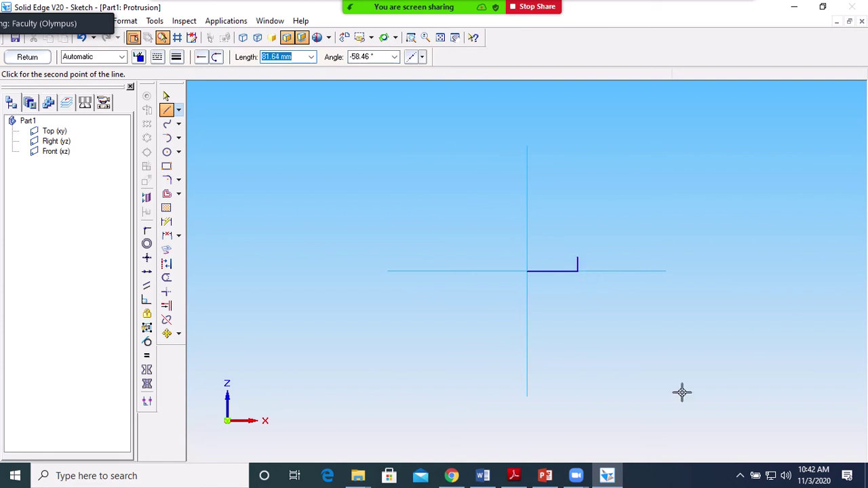
left_click(514, 477)
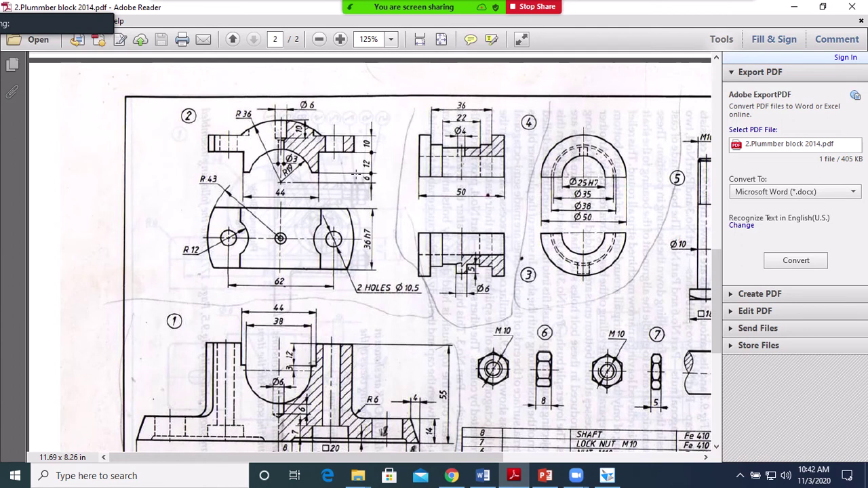
left_click(608, 476)
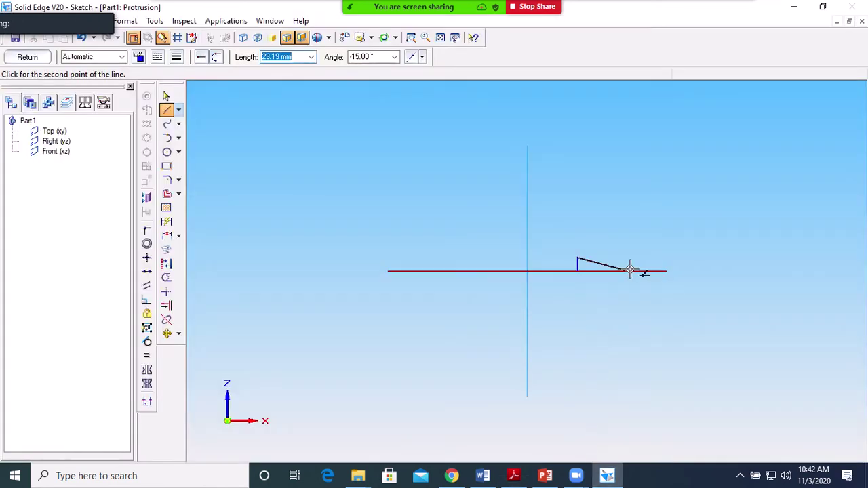
type("12")
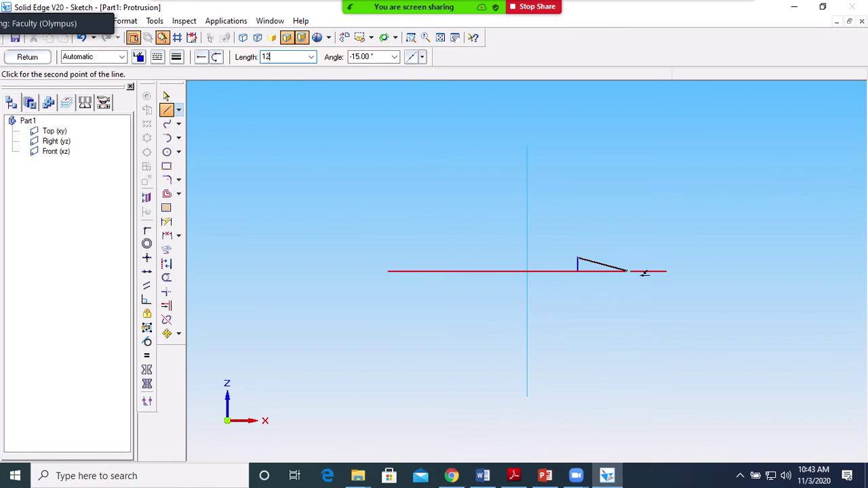
key("Tab")
type("9")
key("Tab")
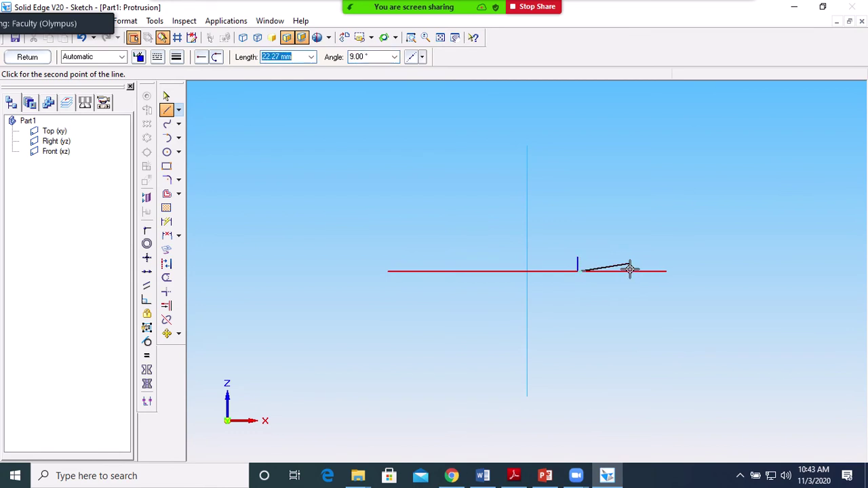
key("BackSpace")
key("Escape")
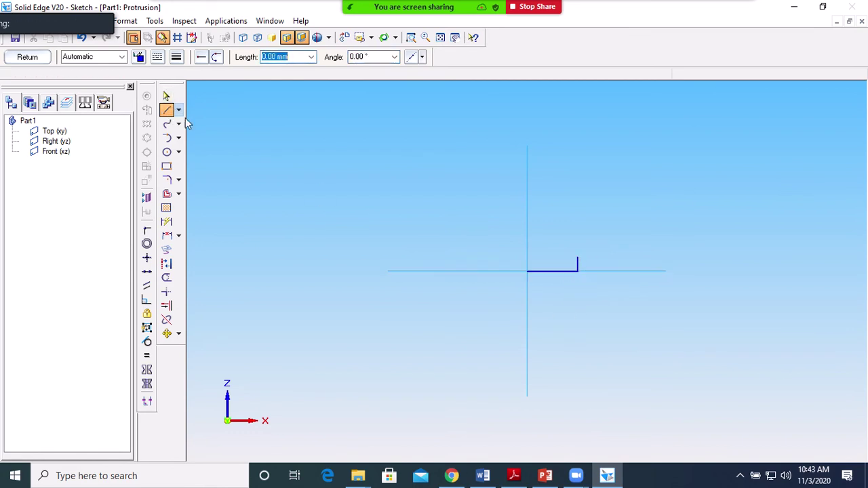
left_click(578, 257)
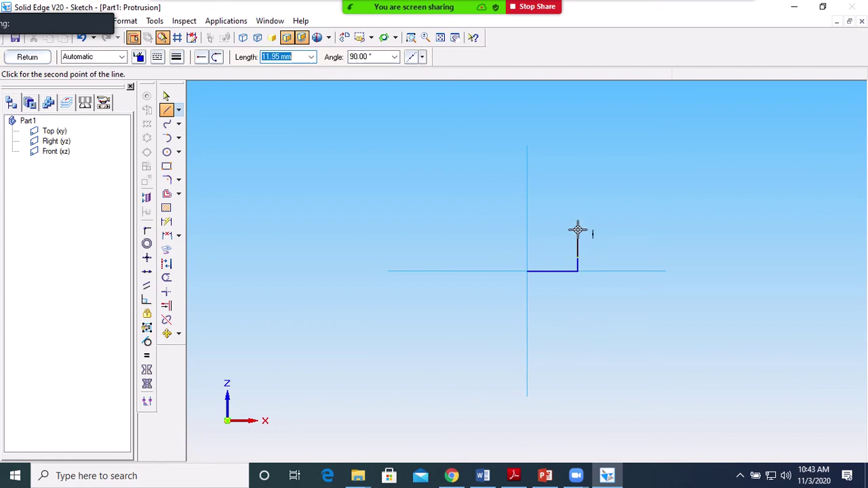
key("Escape")
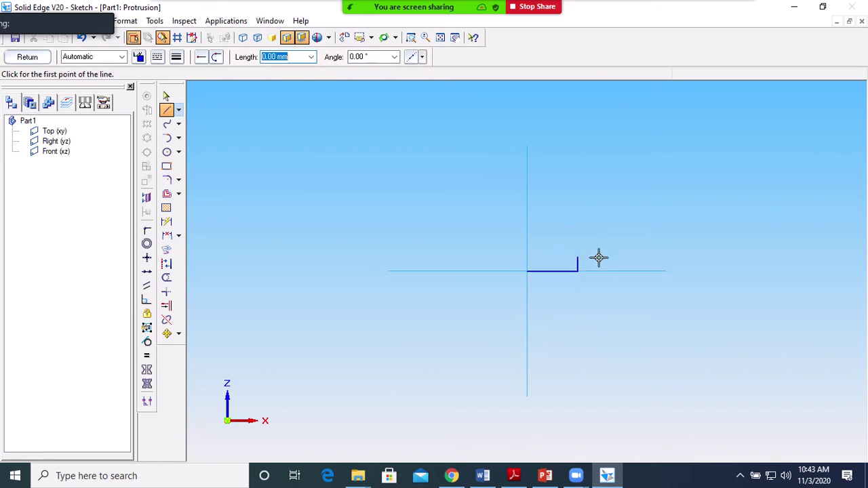
Continue the profile with a 12 mm line at 90° from the upper end of the 6 mm vertical line.
left_click(578, 257)
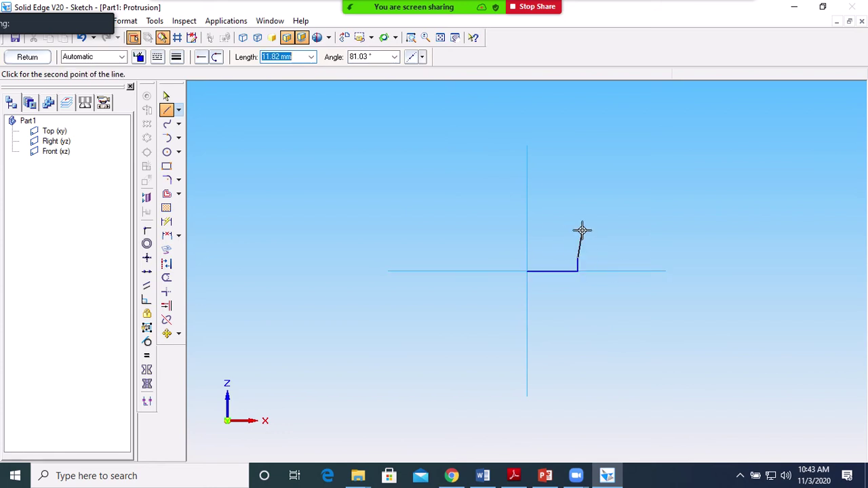
type("12")
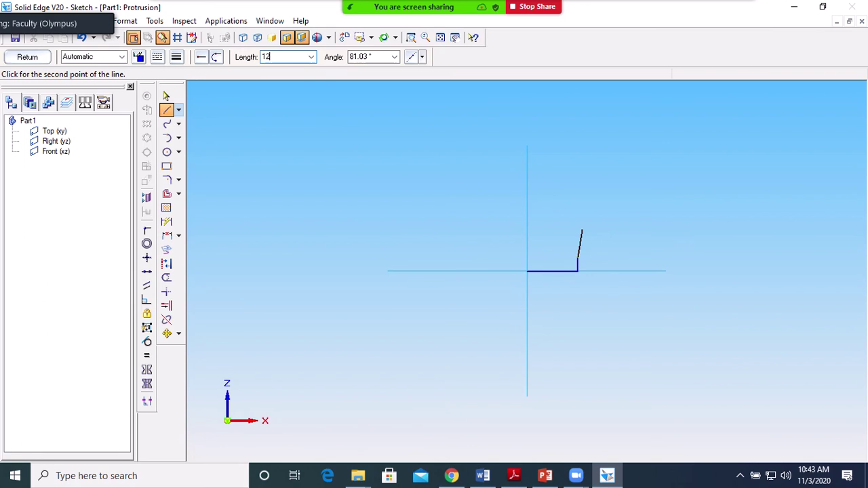
key("Tab")
type("9")
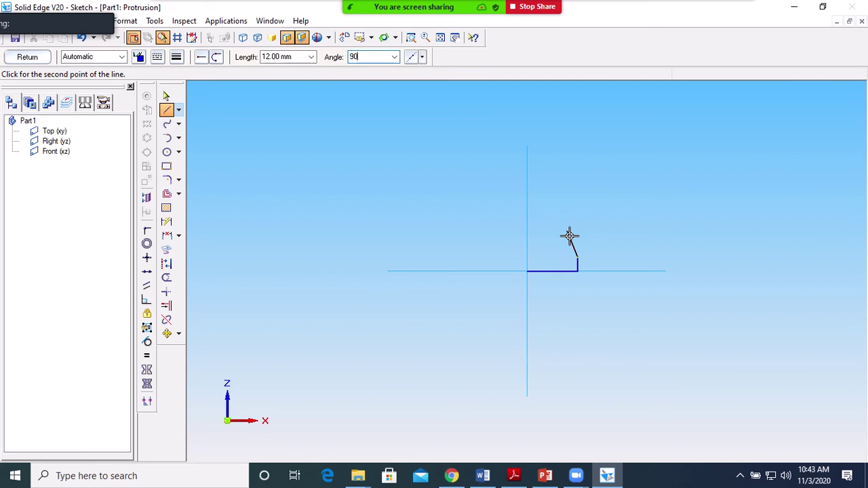
key("Return")
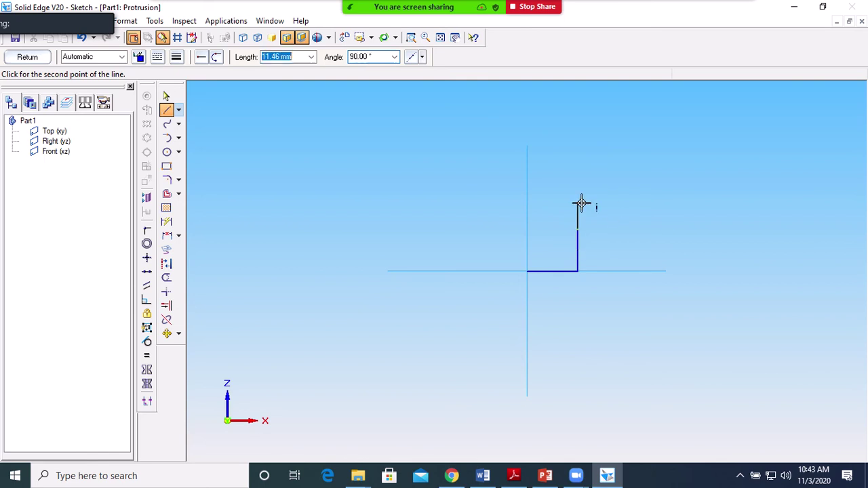
Draw a 21 mm line at 0° outward from the upper end of the 12 mm vertical line.
left_click(577, 205)
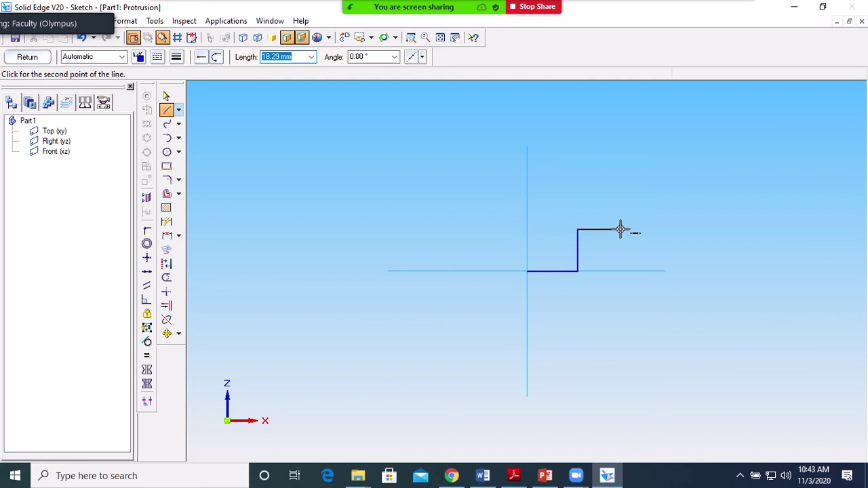
type("2")
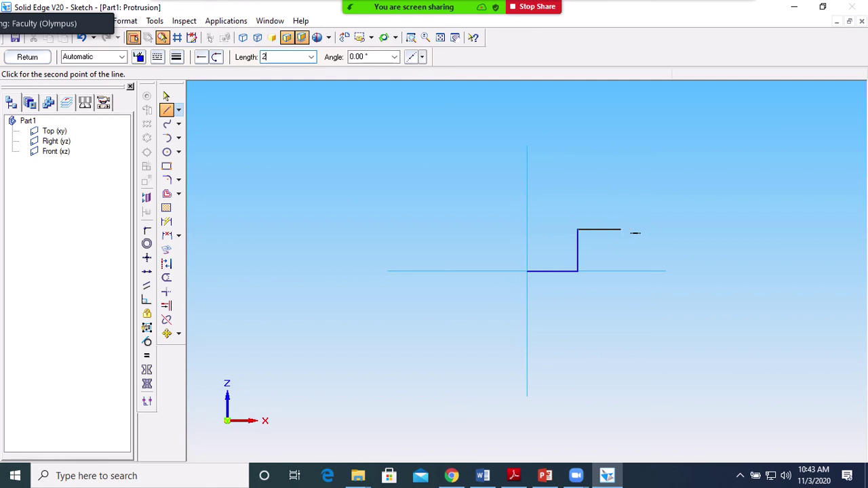
type(".71")
key("Tab")
type("0")
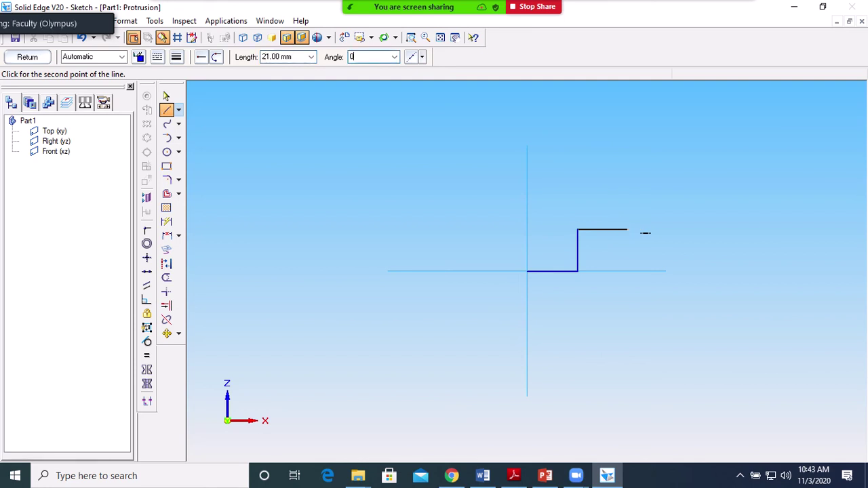
key("Return")
left_click(625, 230)
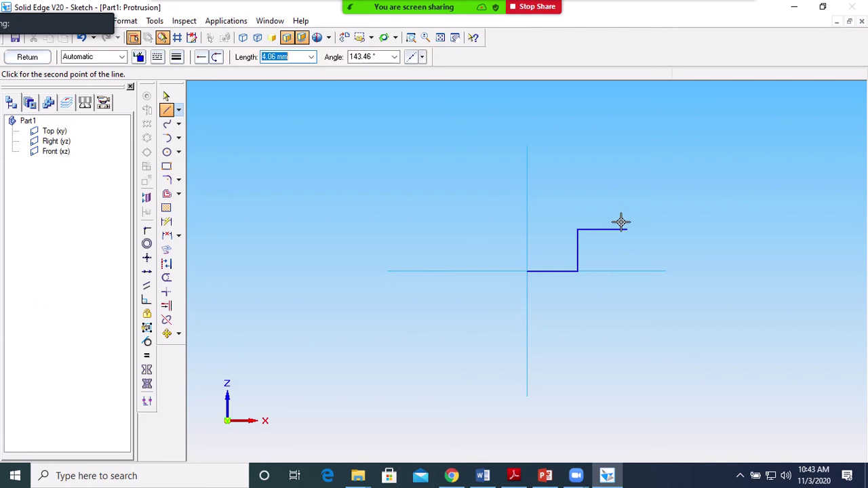
Draw a 10 mm line at 90° upward from the outer end of the 21 mm horizontal line.
type("10")
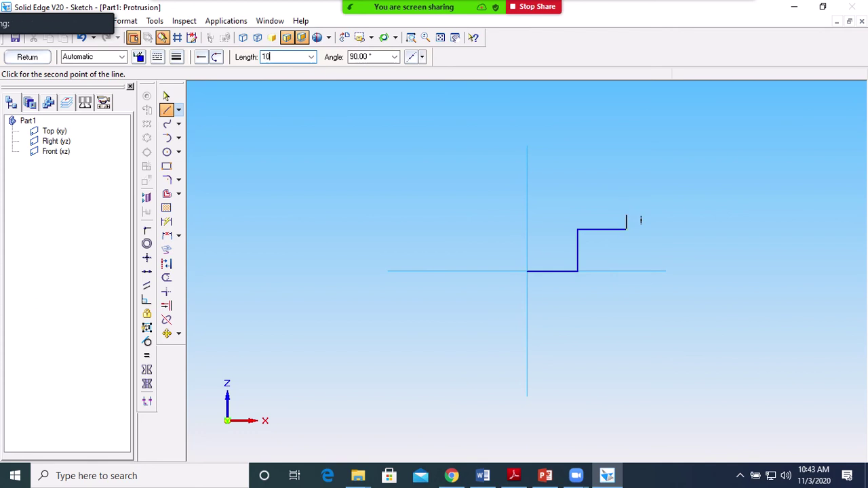
key("Tab")
type("90")
key("Return")
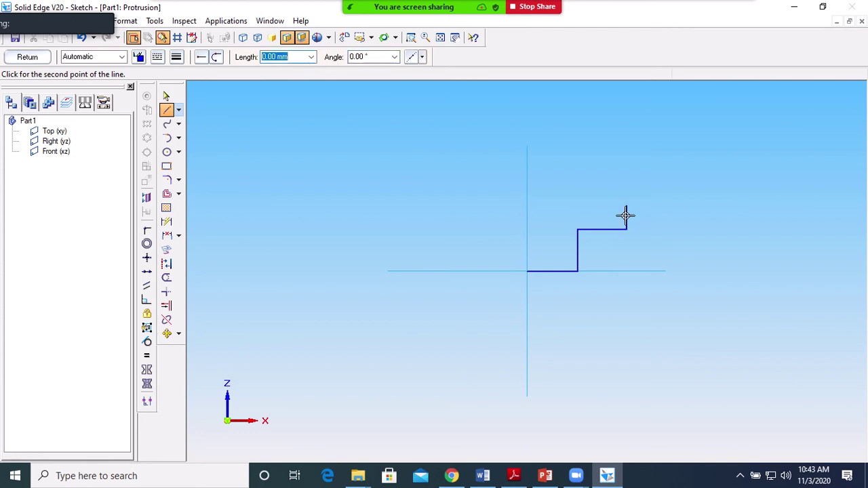
Draw a horizontal line from the upper end of the 10 mm line back toward the vertical axis, ending short of it.
left_click(627, 206)
left_click(556, 204)
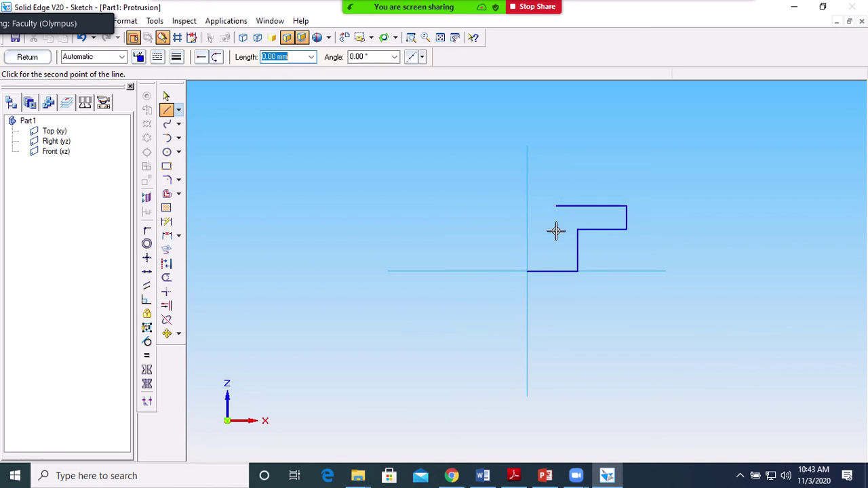
key("Escape")
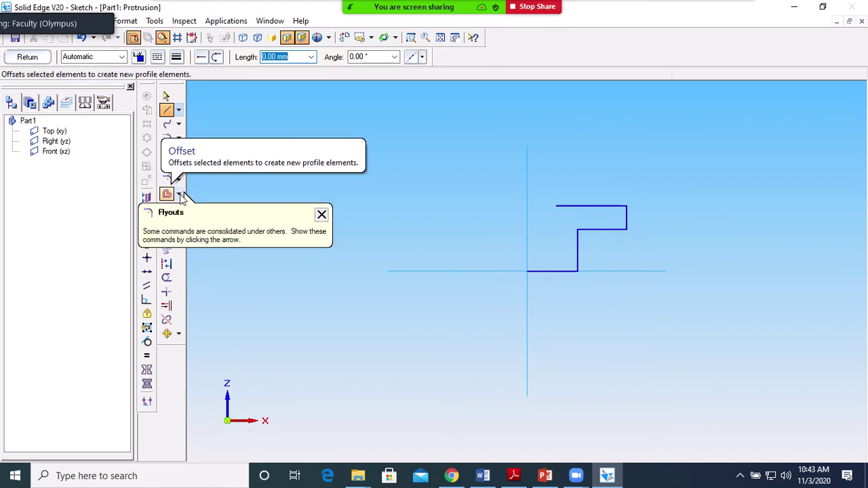
Trim away the 22 mm base line and the 6 mm vertical segment at the lower end of the profile.
left_click(165, 279)
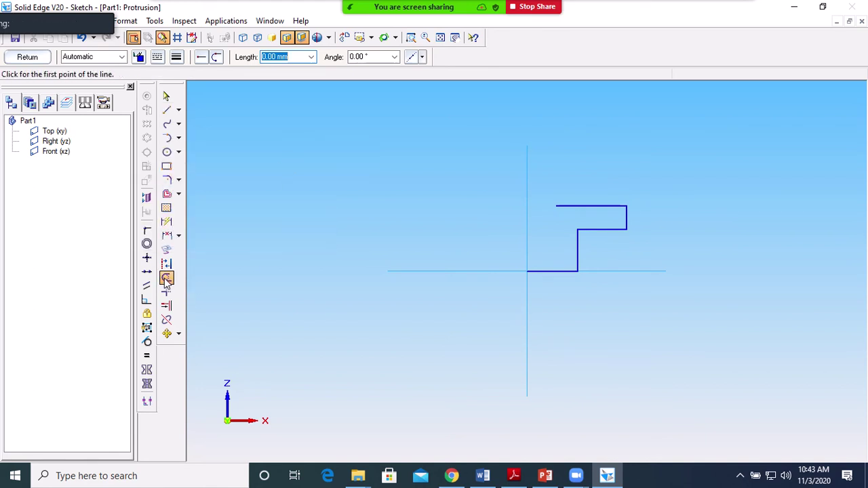
left_click(568, 270)
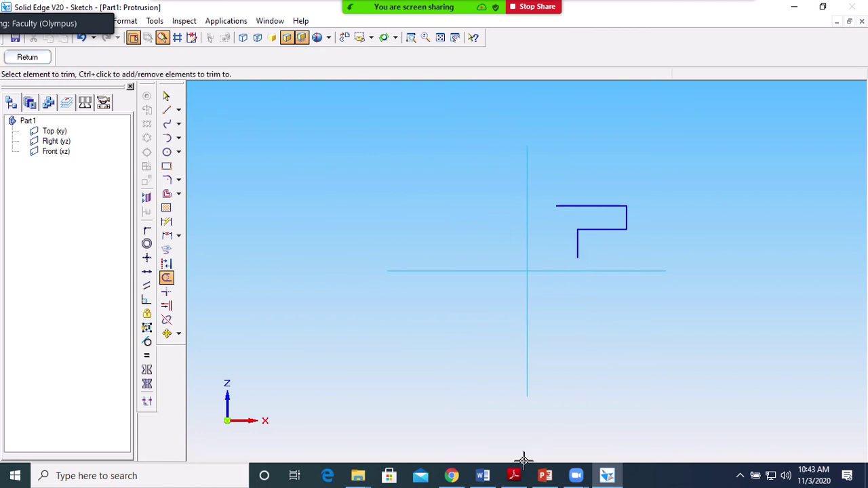
mouse_move(514, 475)
Start a new share of the full Screen in the Zoom meeting and return to selection mode in the Solid Edge sketch.
mouse_move(517, 10)
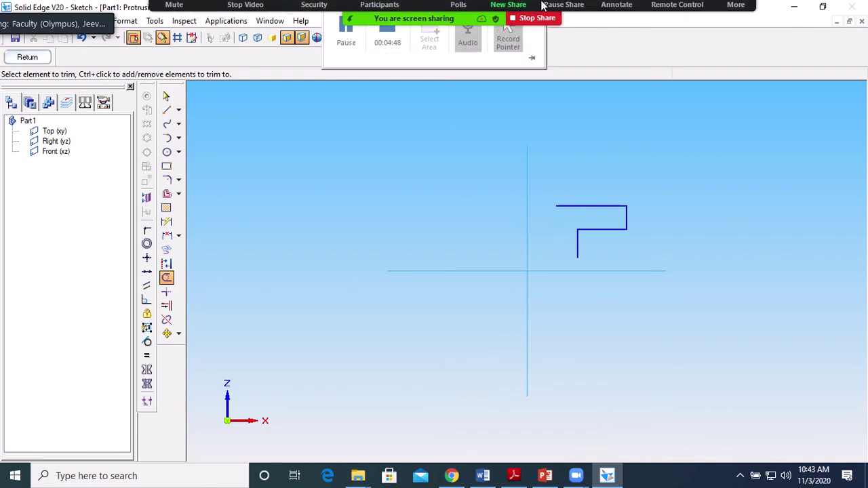
left_click(510, 14)
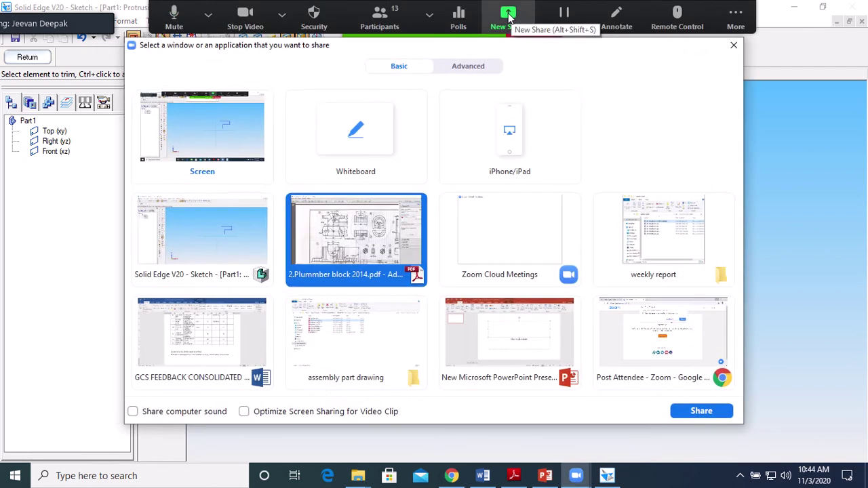
left_click(201, 133)
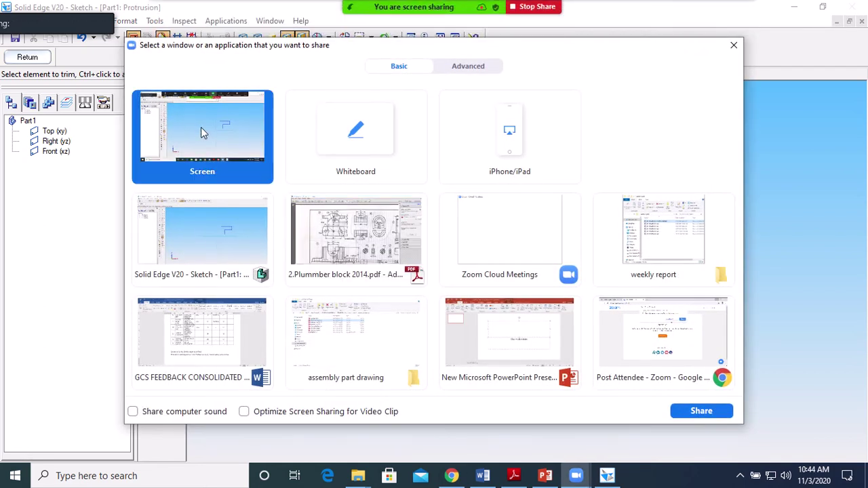
left_click(695, 411)
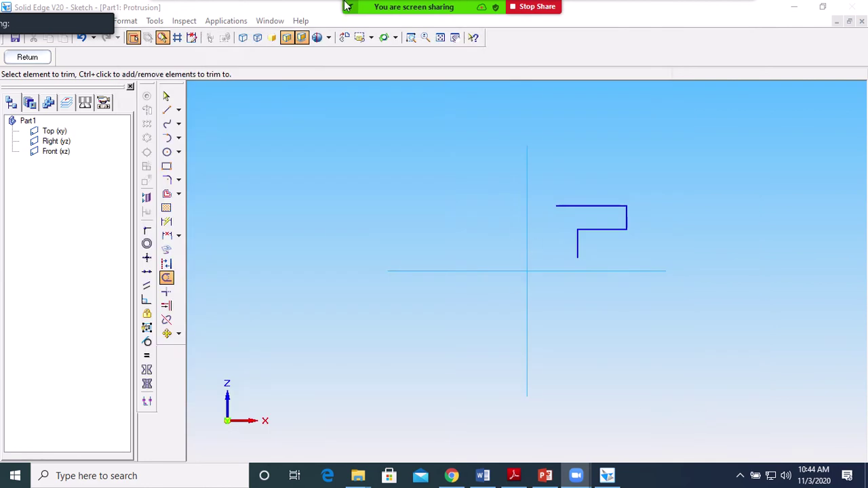
mouse_move(428, 19)
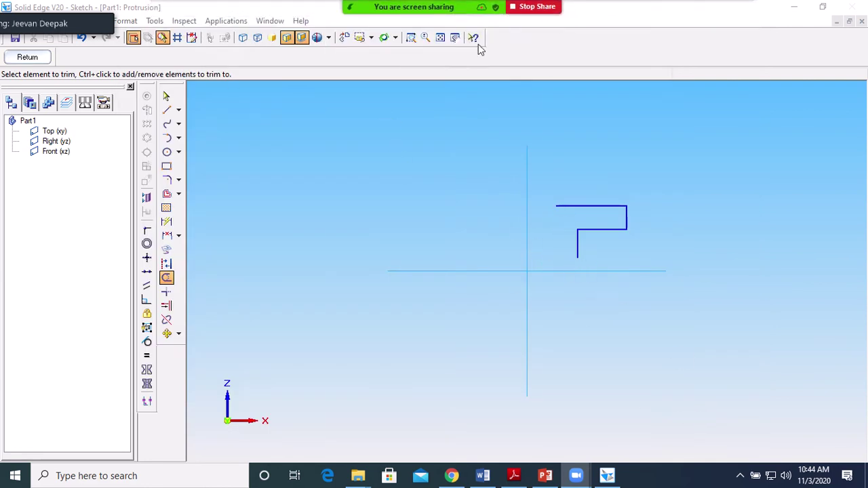
left_click(166, 97)
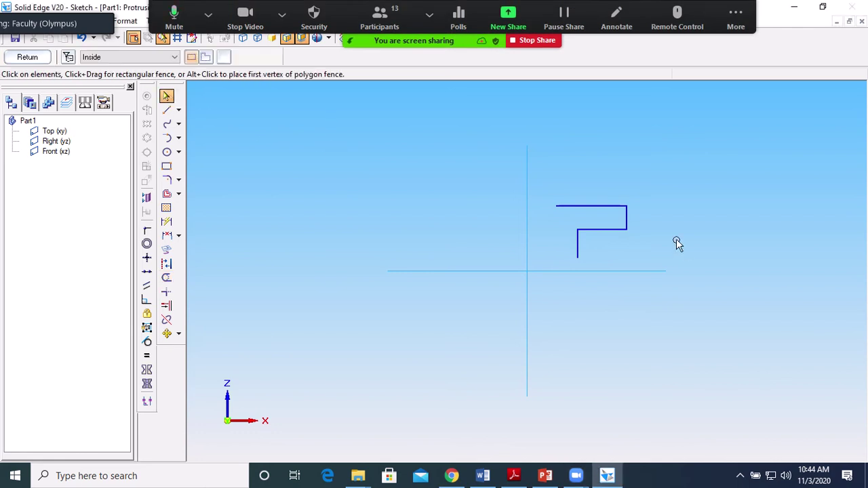
Delete all existing profile lines and draw a 220 mm line at 0° from the origin.
left_click_drag(547, 195, 676, 272)
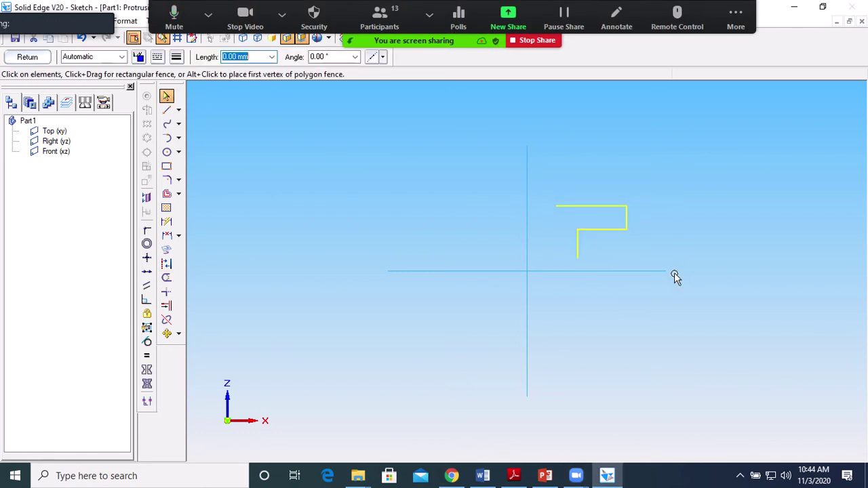
key("Delete")
left_click(167, 110)
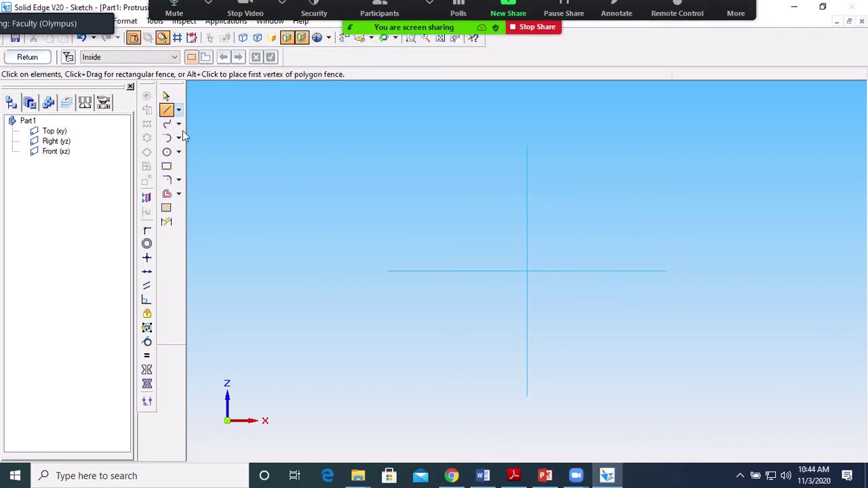
left_click(528, 272)
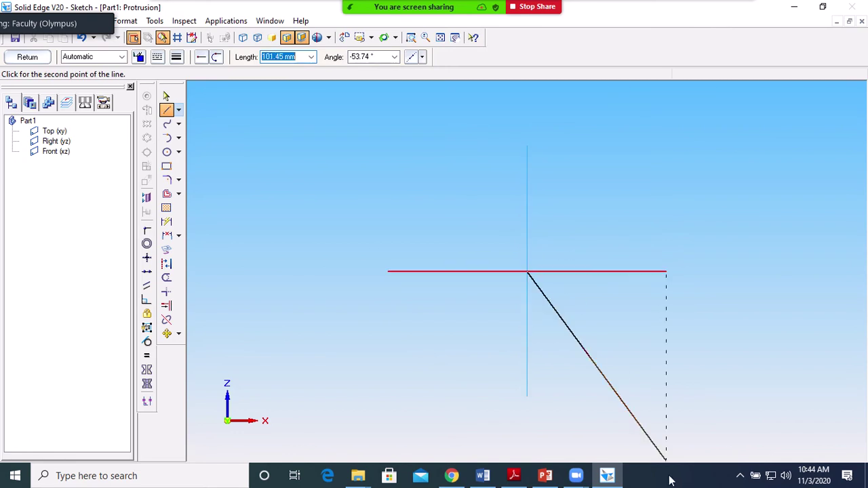
type("220")
key("Tab")
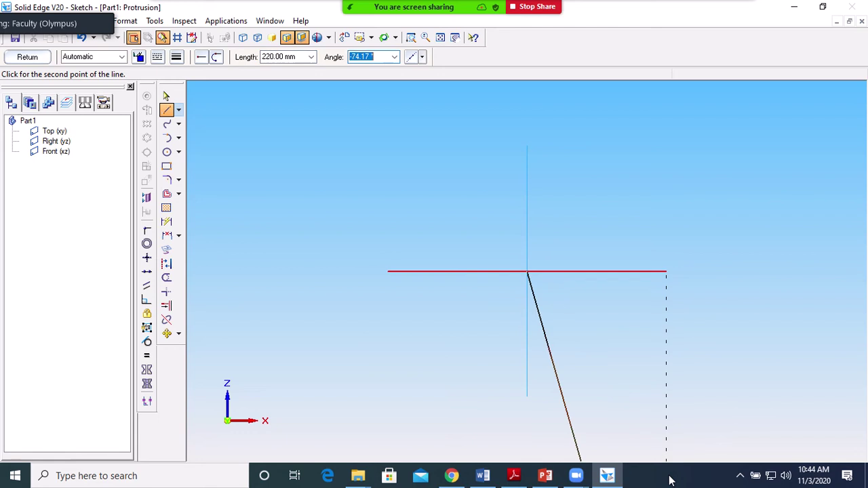
type("0")
key("Return")
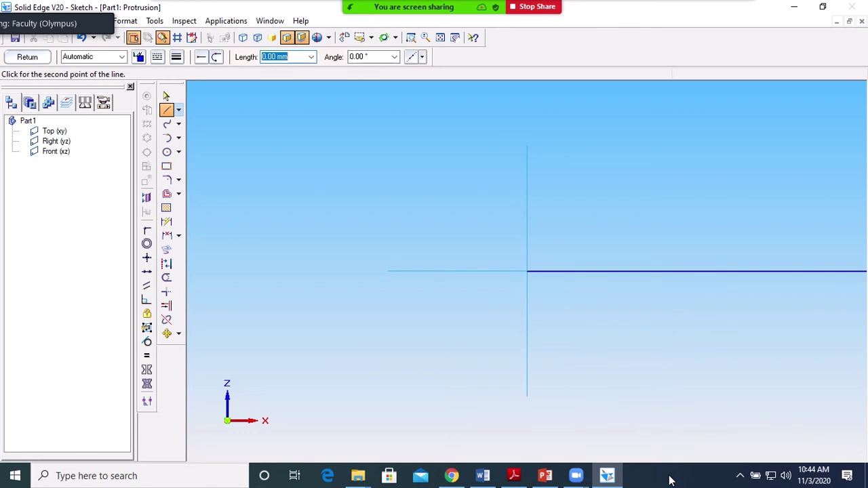
right_click(711, 305)
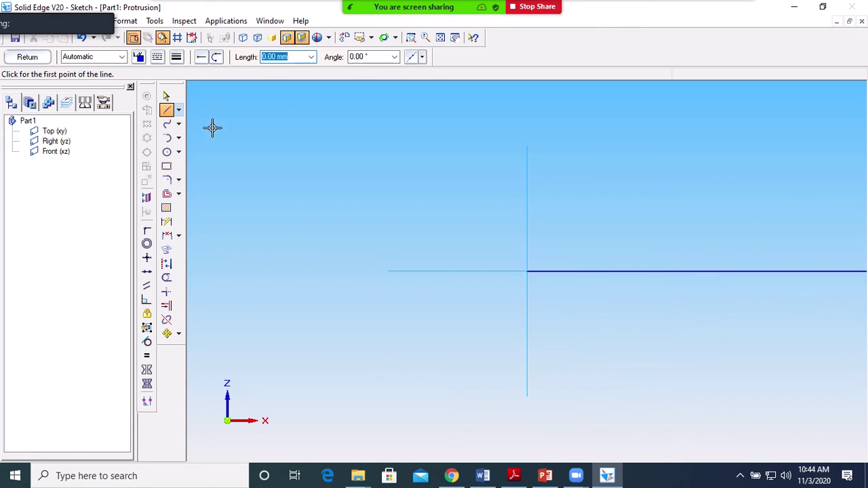
Set the horizontal base line's length to 22 mm.
left_click(166, 99)
left_click(699, 272)
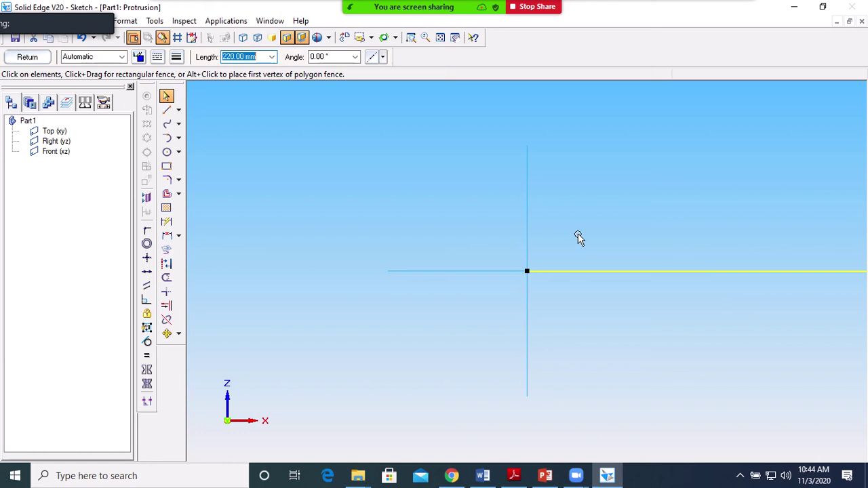
left_click(238, 58)
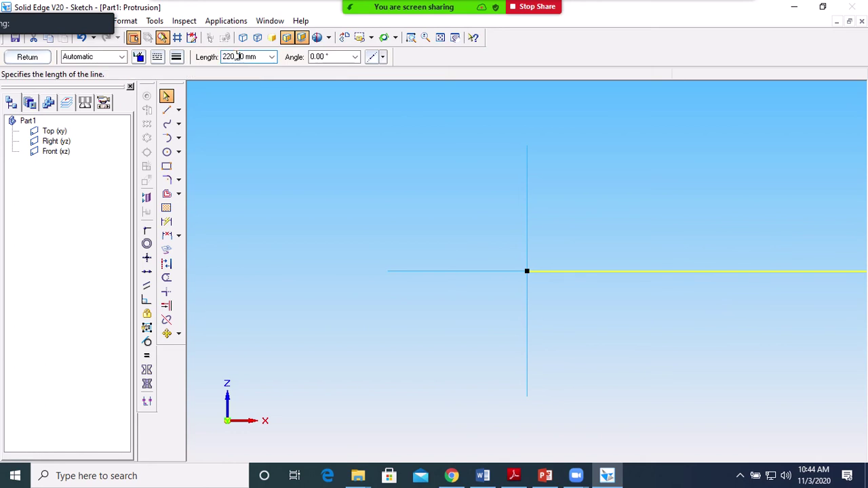
key("BackSpace")
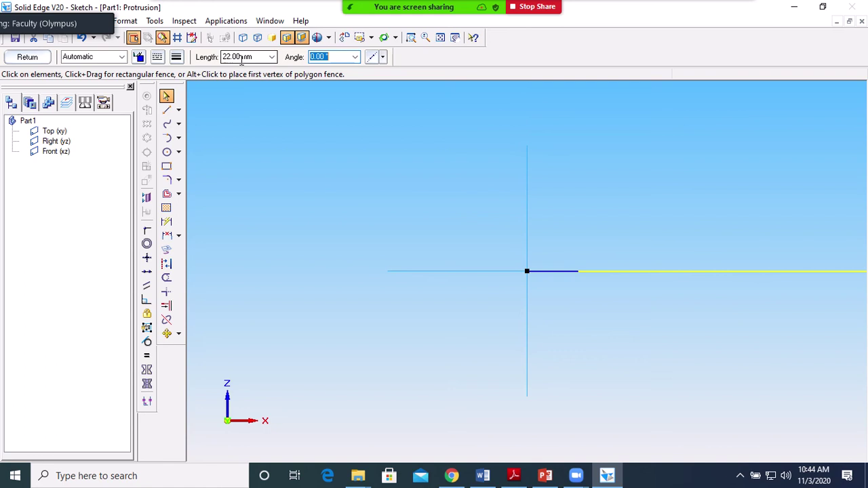
key("Return")
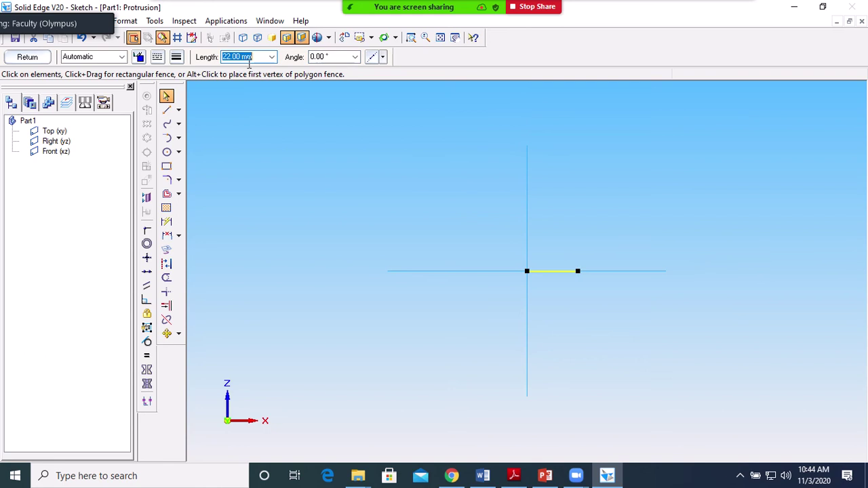
Draw a 6 mm line at 90° upward from the outer end of the 22 mm base line.
left_click(166, 110)
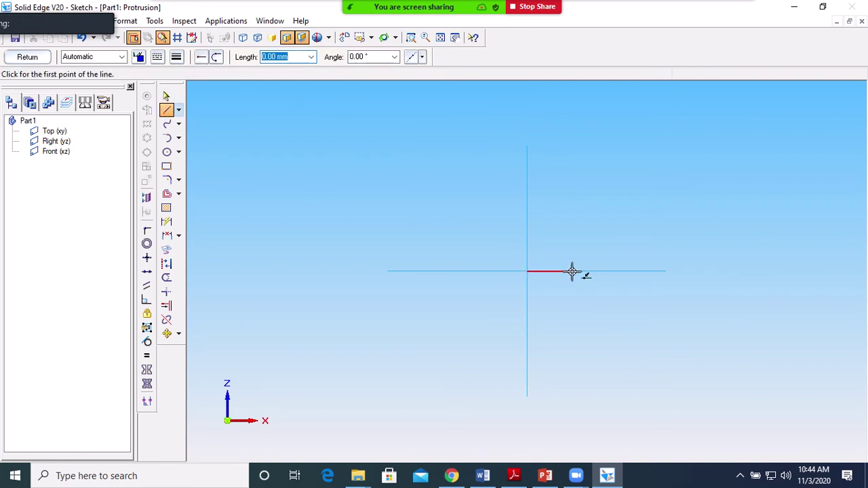
left_click(575, 270)
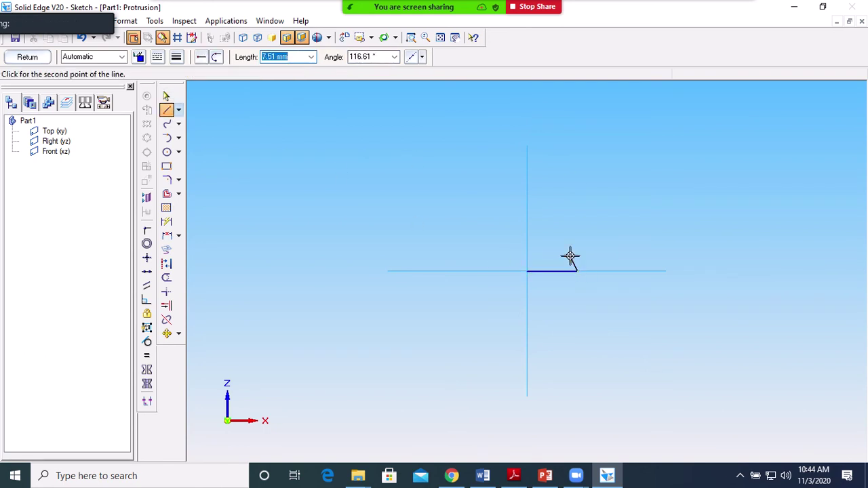
type("6")
key("Tab")
type("90")
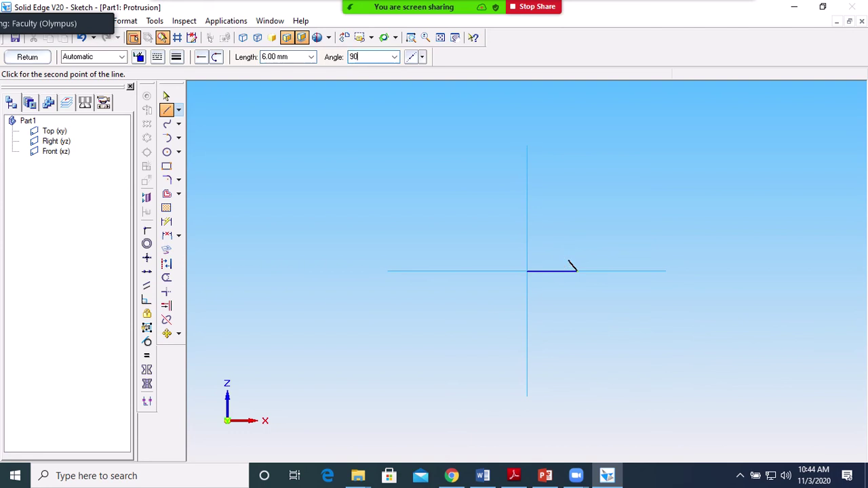
key("Return")
Continue the profile with a 1 mm line straight up from the end of the 6 mm segment.
type("1")
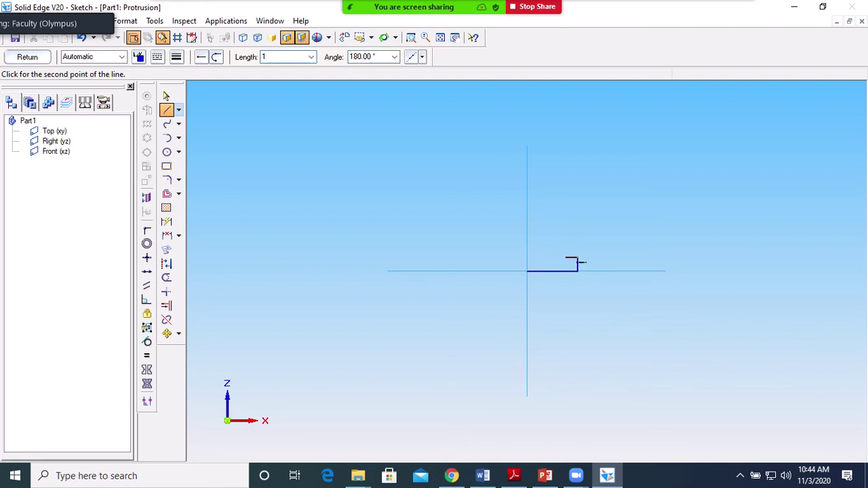
key("Tab")
type("9")
key("Return")
Draw a 12 mm line at 90° upward from the end of the 1 mm segment.
left_click(289, 57)
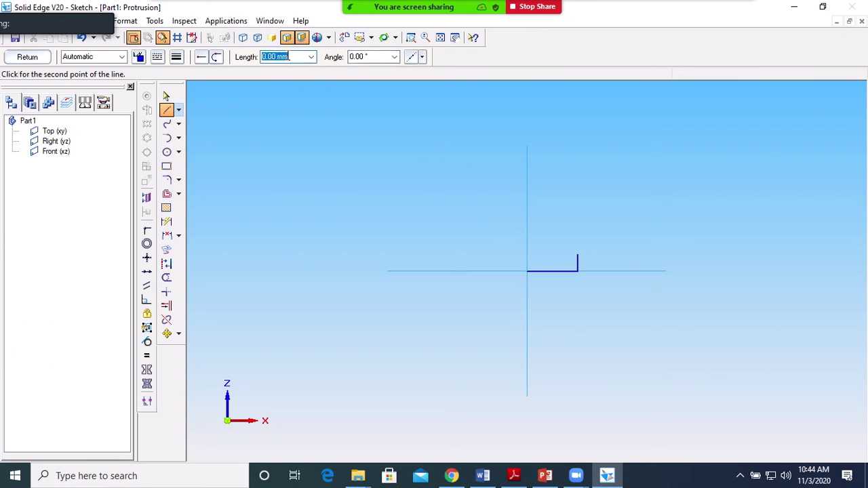
type("12")
key("Tab")
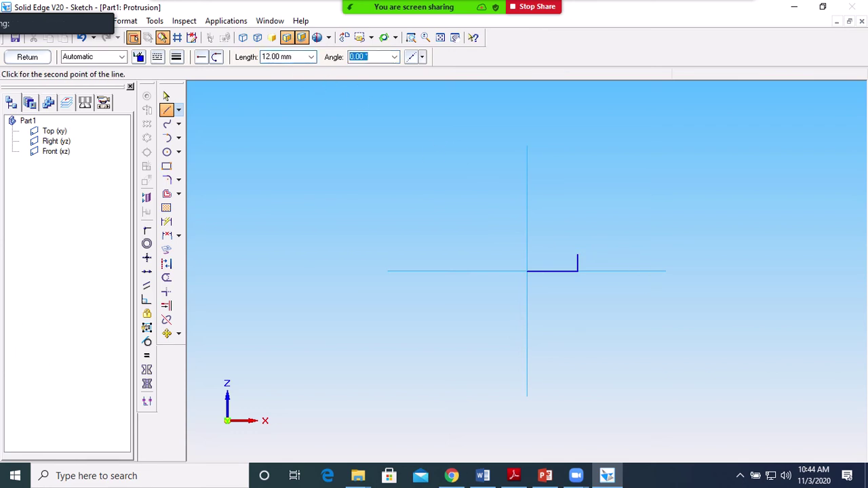
type("90")
key("Return")
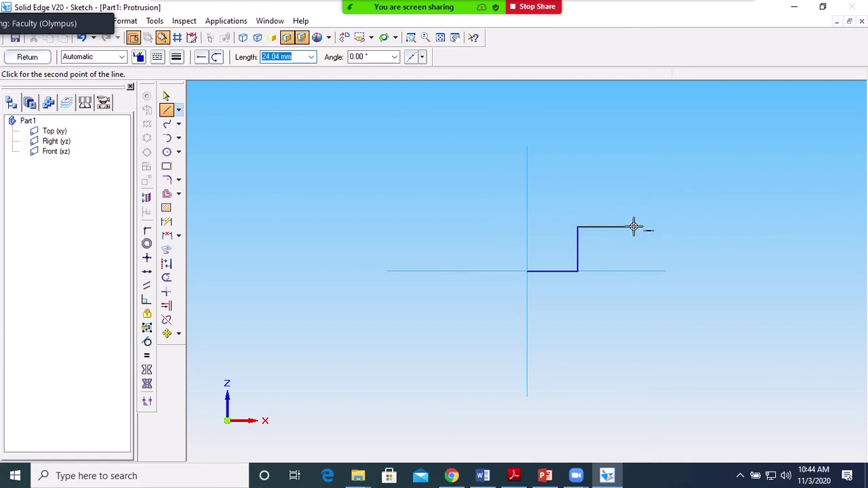
Draw a 21 mm line at 0° outward from the upper end of the 12 mm segment.
type("2")
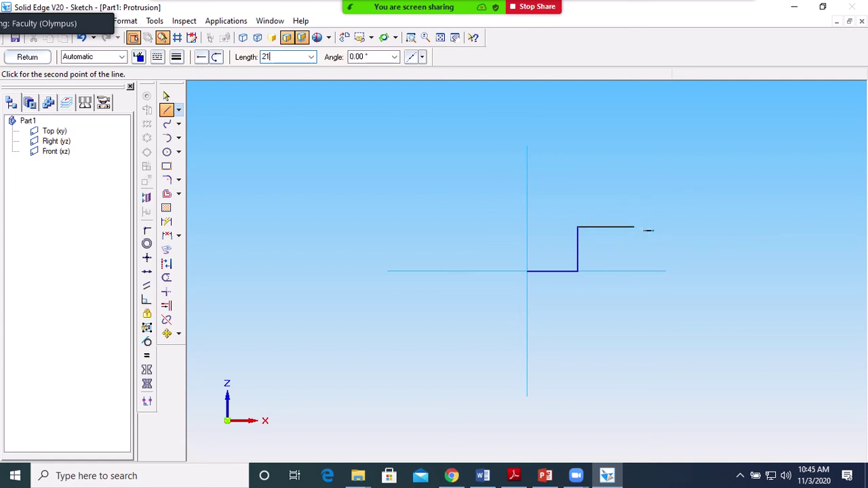
type("1")
key("Tab")
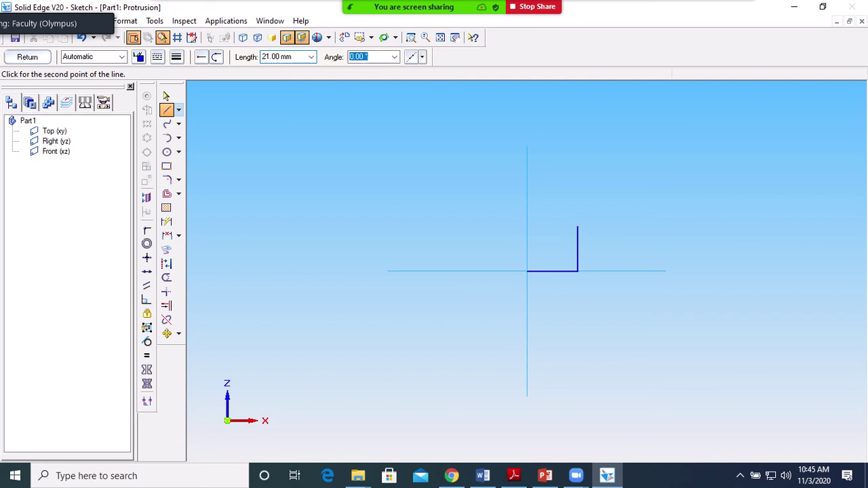
type("0")
key("Return")
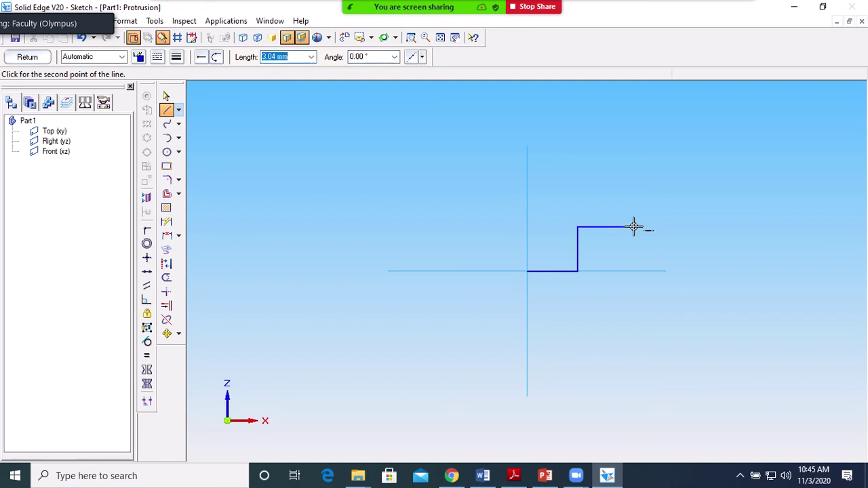
Draw a 10 mm line at 90° upward, followed by a horizontal line about 39 mm long back toward the vertical axis, ending just short of it.
type("10")
key("Tab")
type("9")
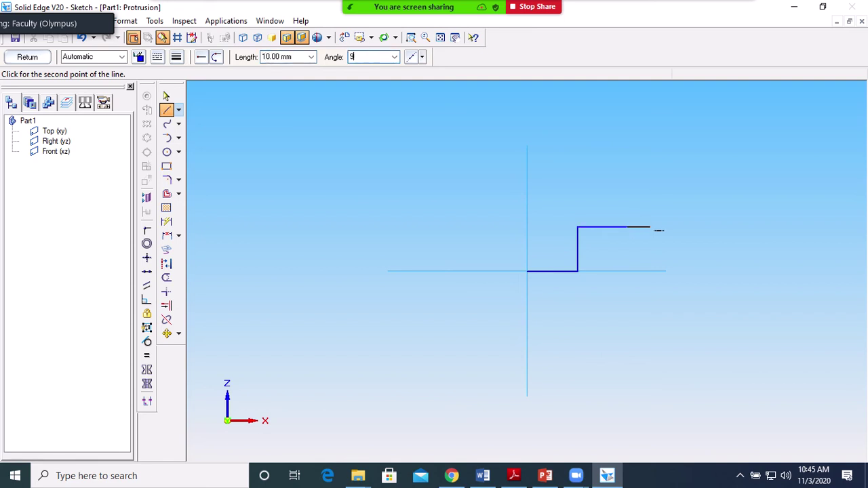
type("0")
key("Return")
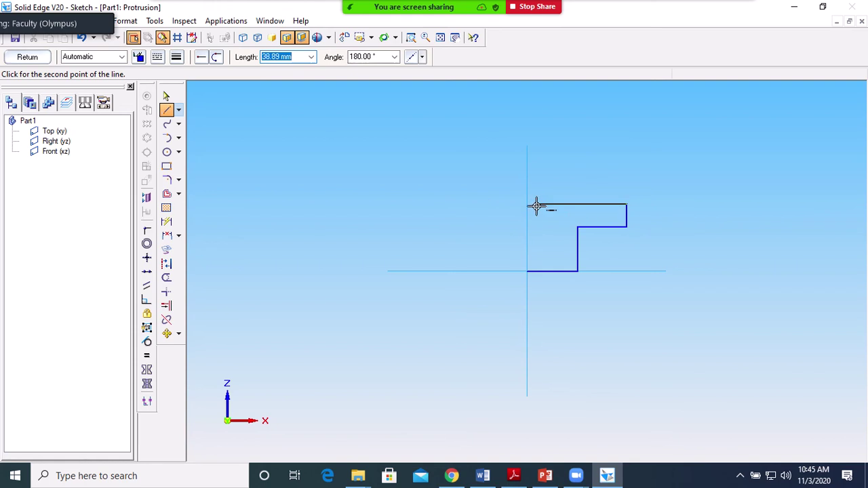
left_click(536, 205)
right_click(608, 281)
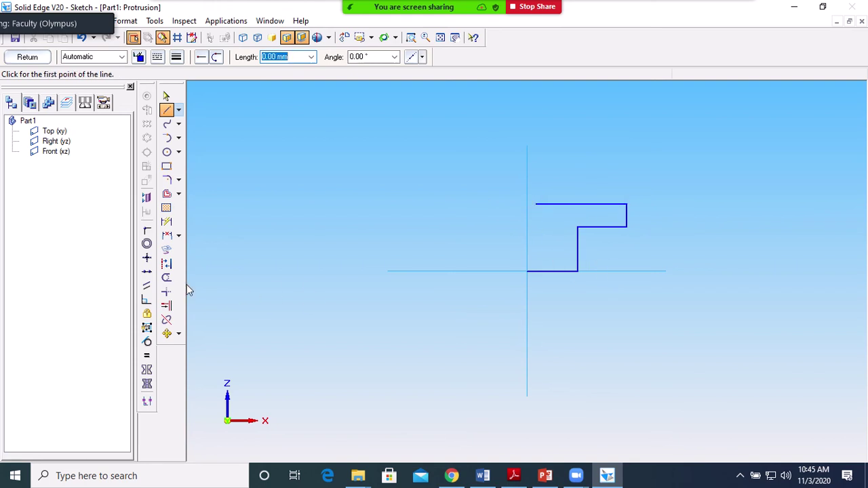
Trim away the 22 mm base line and the 6 mm vertical segment above it.
left_click(167, 278)
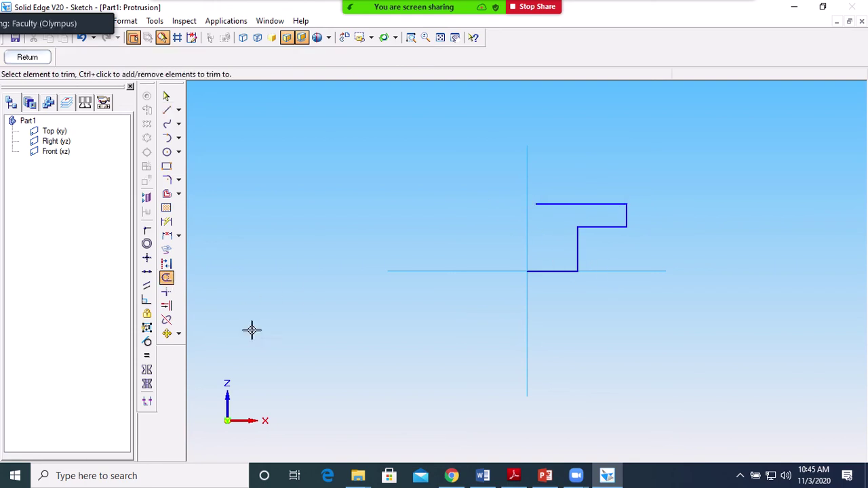
left_click(538, 271)
left_click_drag(572, 264, 580, 265)
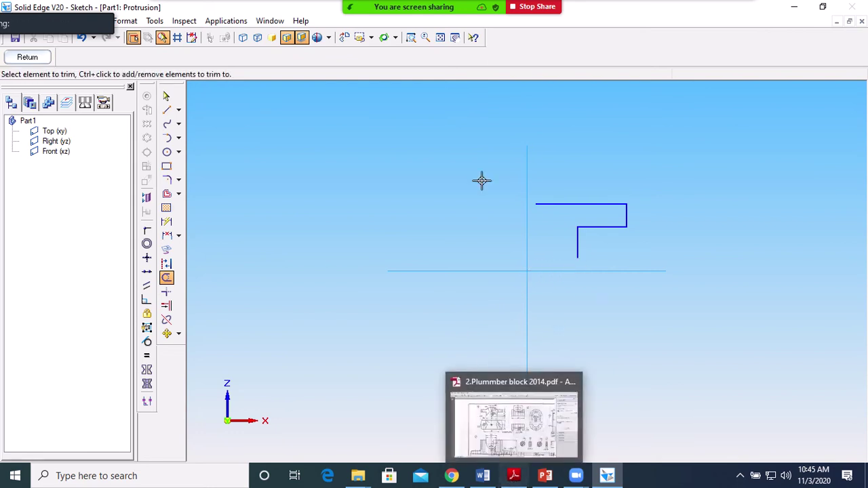
Switch to the plummer block PDF and start a new share of the full Screen in the Zoom meeting.
left_click(513, 476)
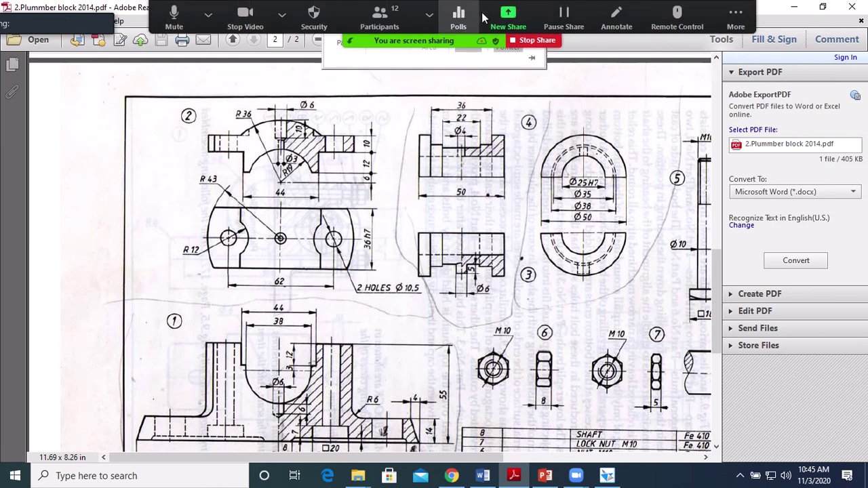
left_click(507, 13)
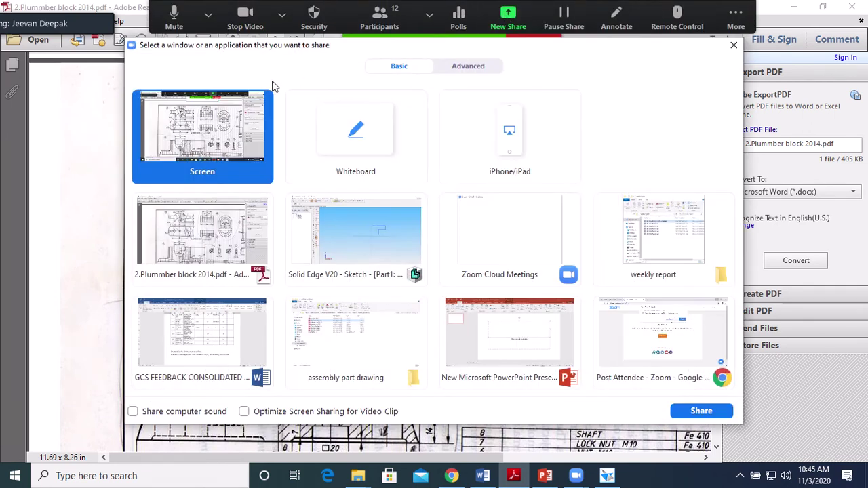
left_click(701, 411)
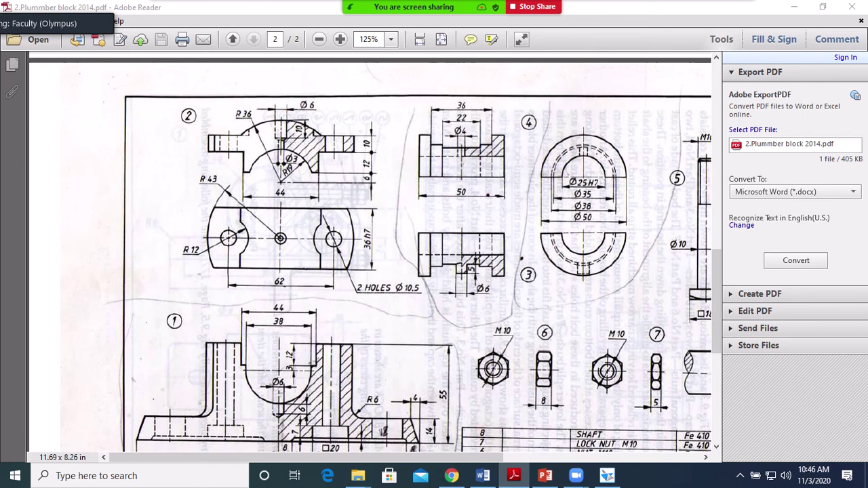
Switch to Solid Edge and draw a 72 mm diameter circle centred on the origin, checking the cap's outer radius in the PDF drawing.
left_click(607, 475)
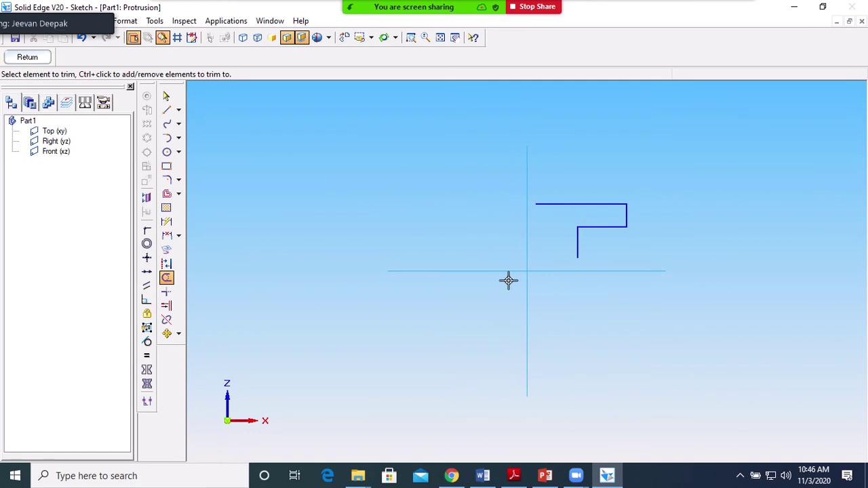
left_click(168, 152)
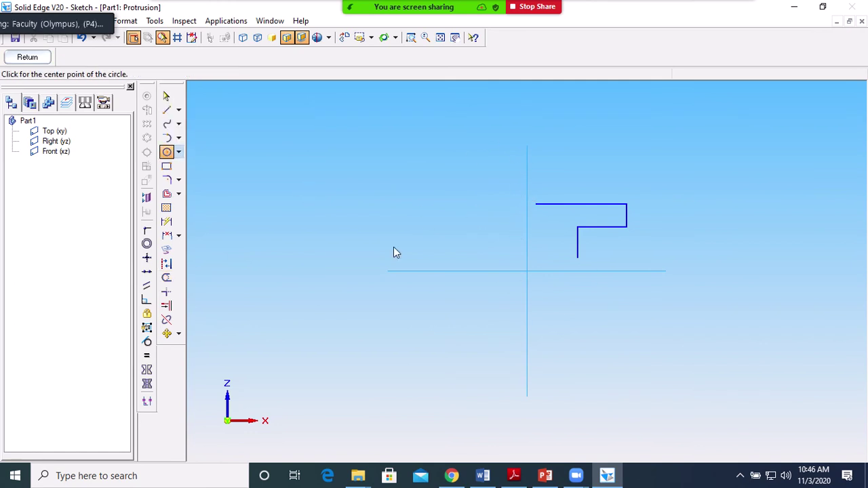
left_click(527, 272)
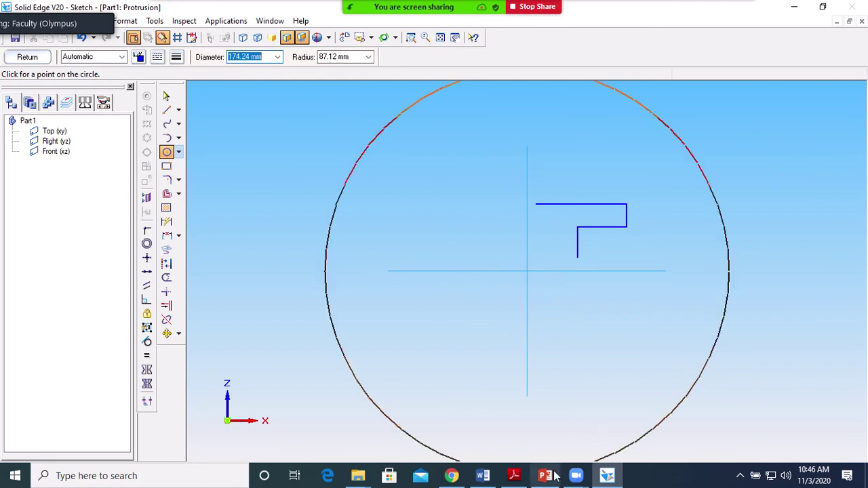
left_click(514, 476)
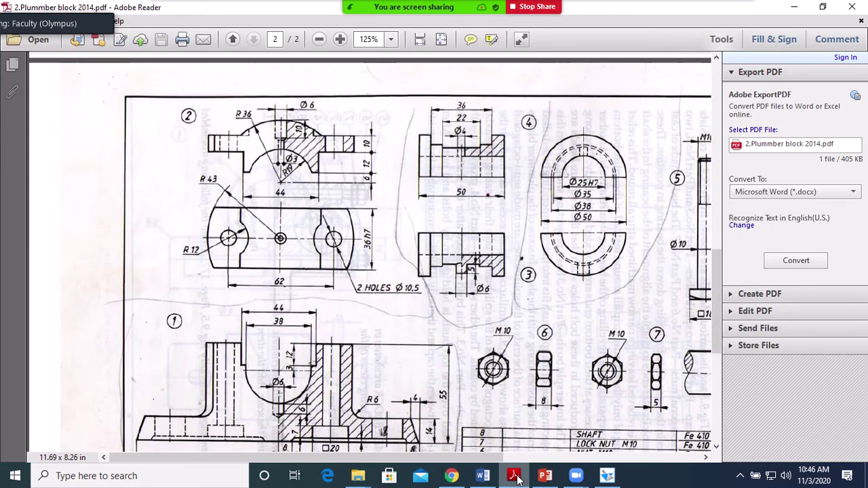
left_click(607, 476)
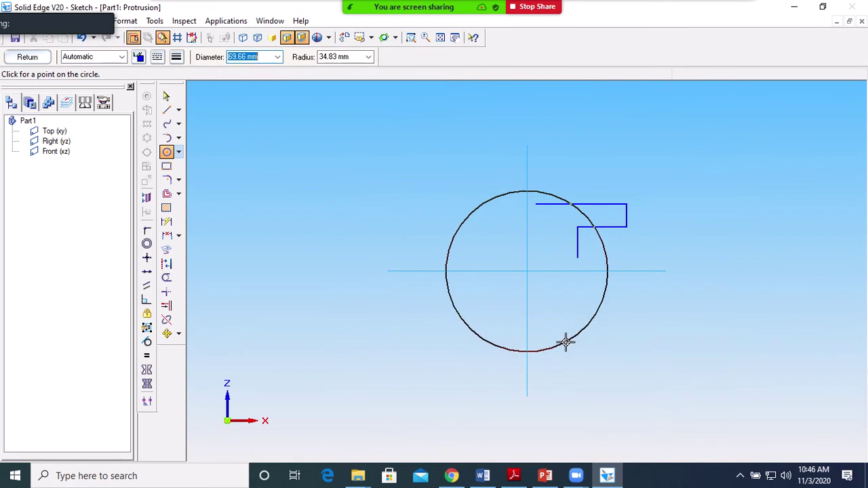
type("7")
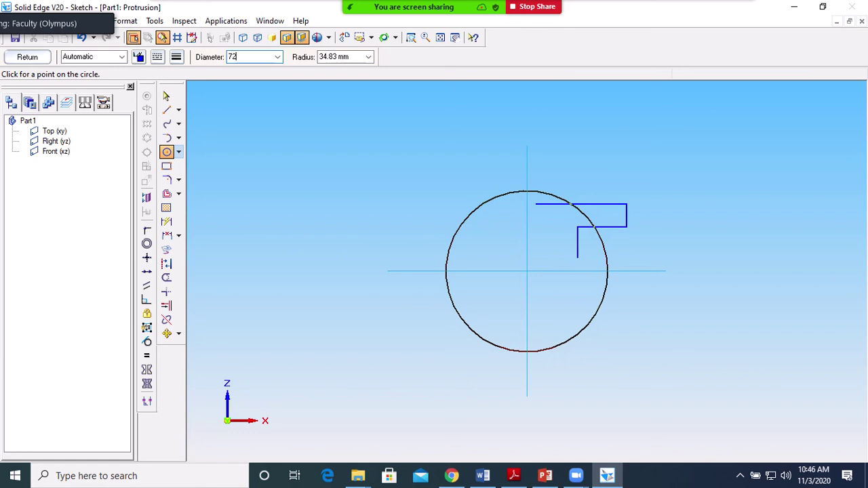
type("2")
key("Return")
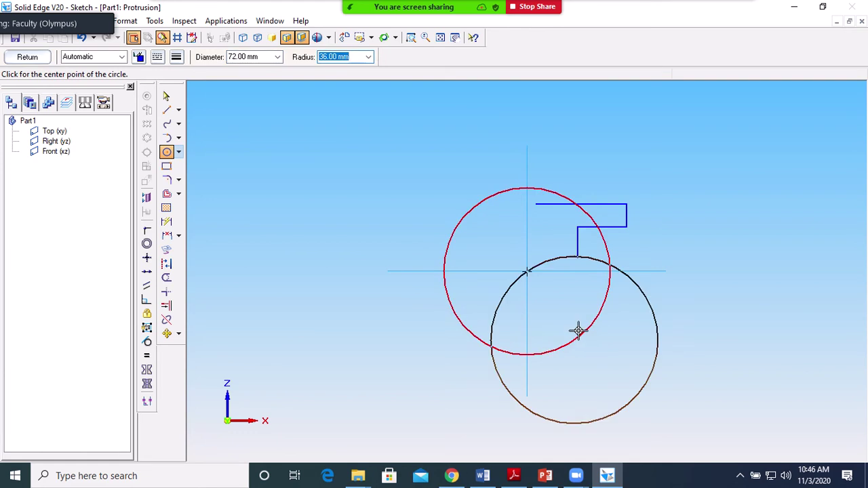
Extend the upper horizontal line through the vertical axis until it meets the far side of the 72 mm circle.
right_click(647, 344)
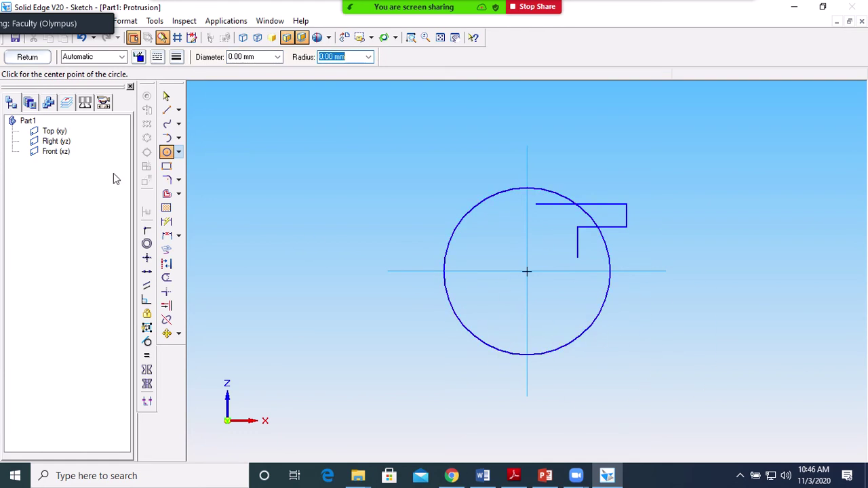
left_click(179, 196)
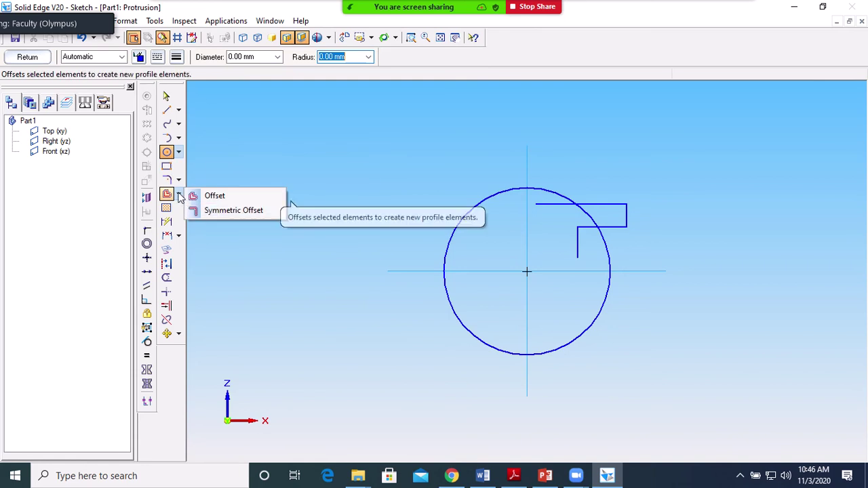
left_click(180, 197)
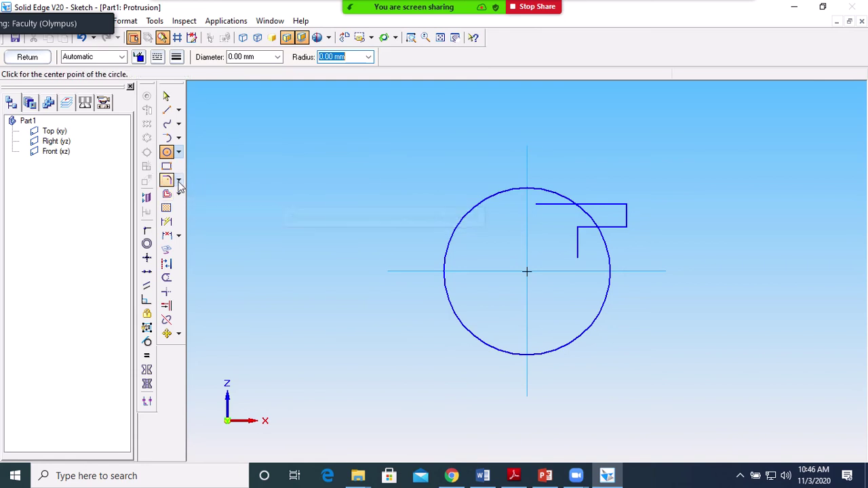
left_click(167, 307)
left_click(553, 204)
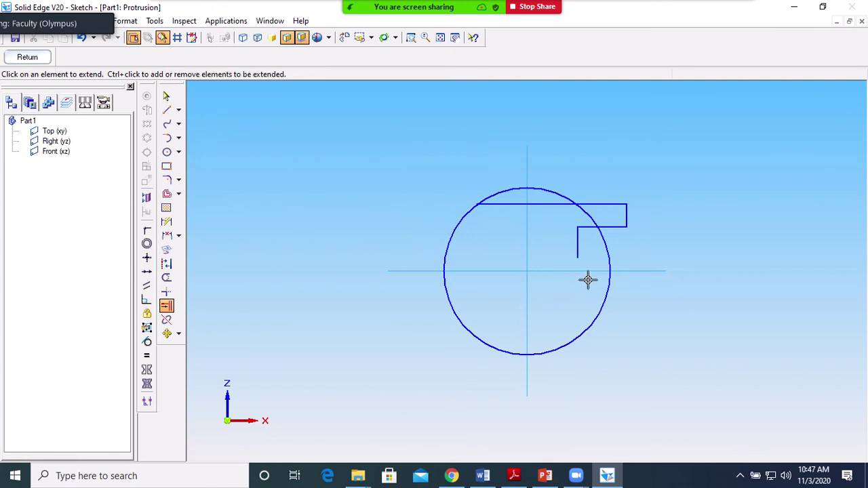
Trim away the part of the 72 mm circle below the upper horizontal line, keeping that line in place.
left_click(167, 277)
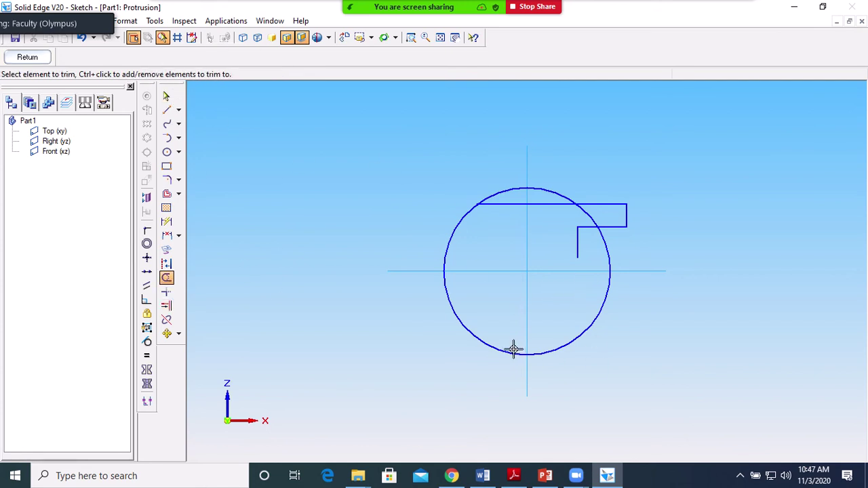
left_click_drag(511, 349, 513, 352)
left_click(593, 219)
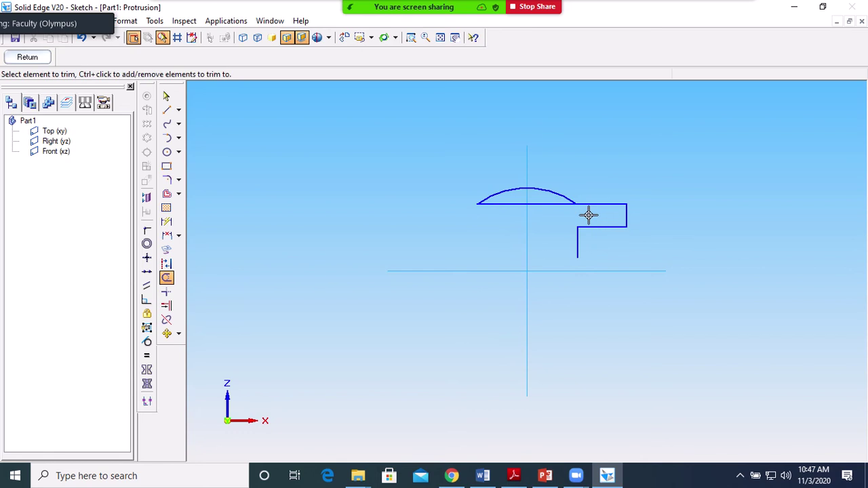
left_click(536, 204)
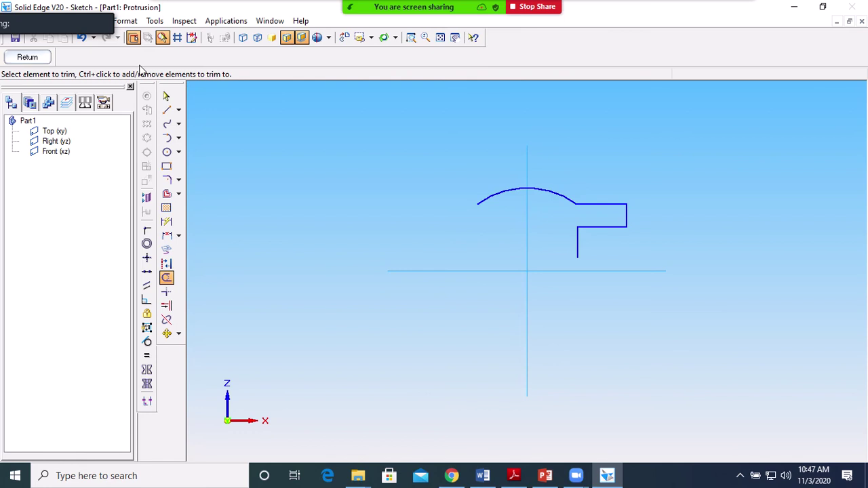
left_click(81, 37)
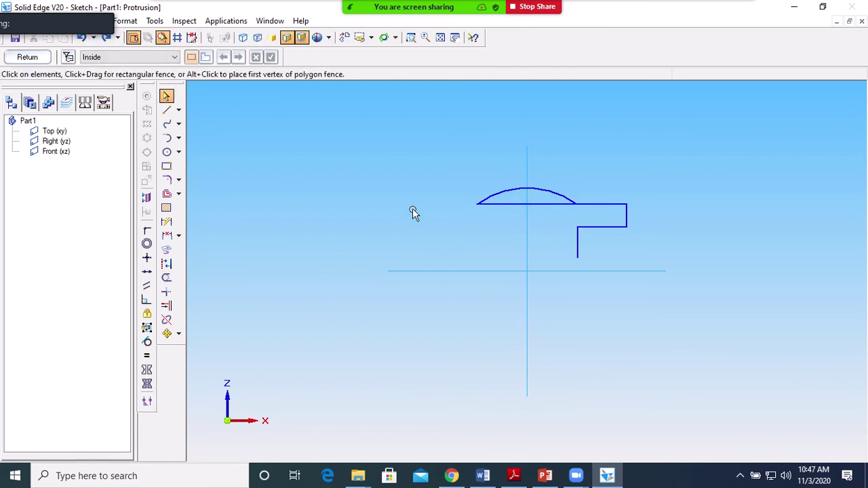
Draw a vertical line about 18 mm long at 90° from the horizontal line up along the vertical axis, crossing the arc.
left_click(166, 110)
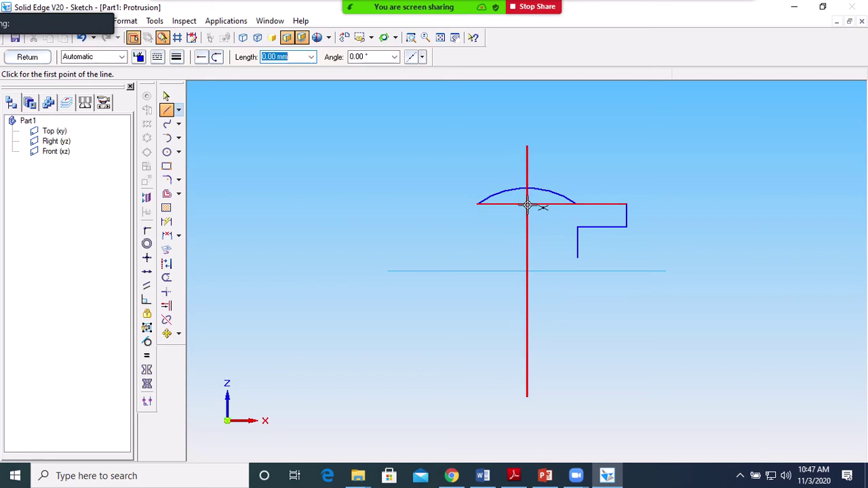
left_click(527, 203)
left_click(528, 163)
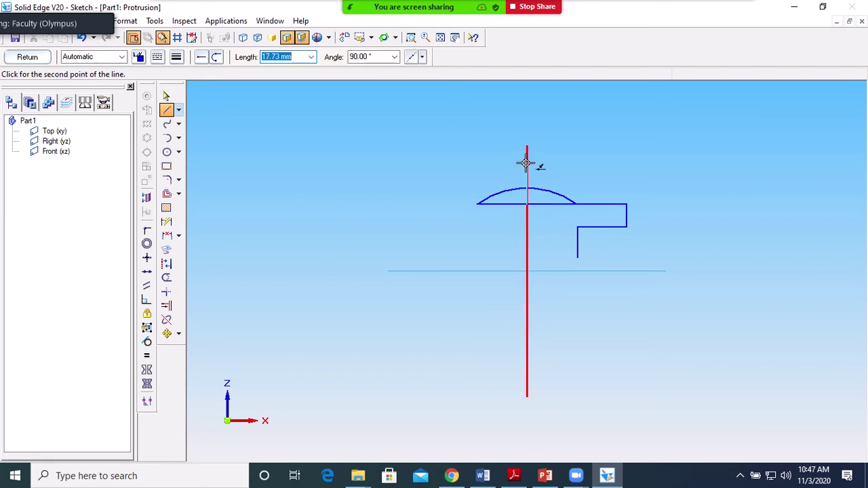
right_click(575, 173)
Trim away the horizontal line beneath the arc, the arc's half on the negative X side and the vertical helper line.
left_click(166, 278)
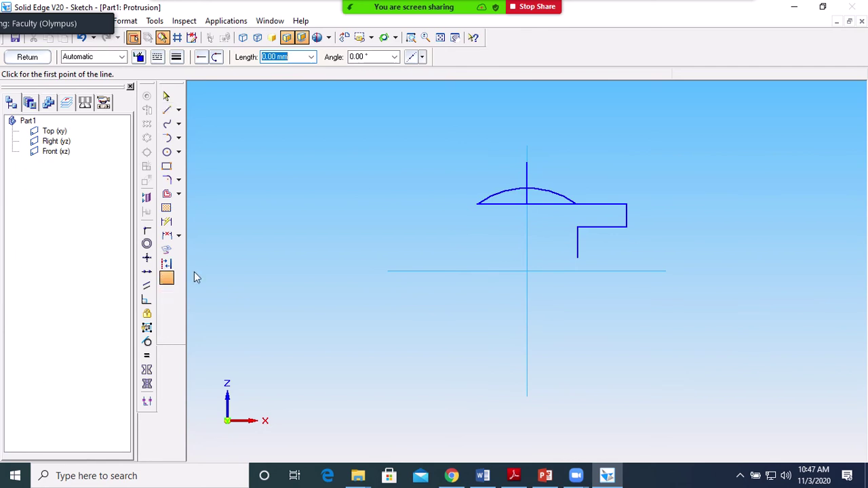
left_click(535, 203)
left_click(517, 203)
left_click(513, 190)
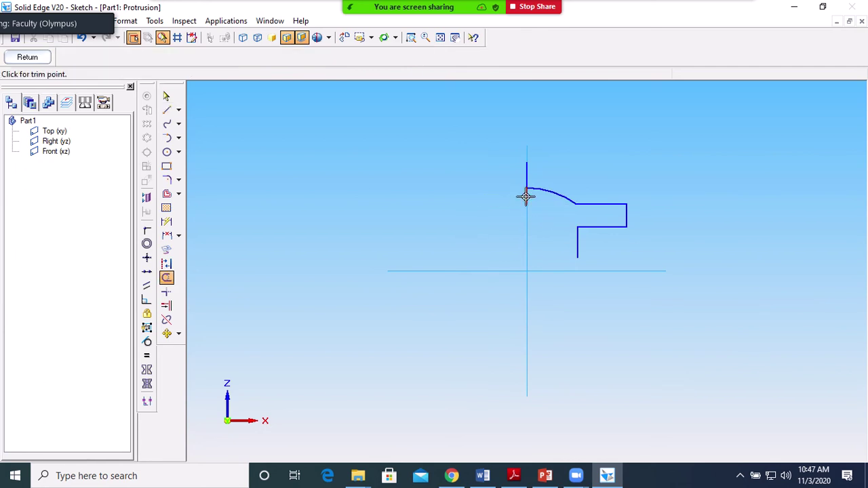
left_click(527, 179)
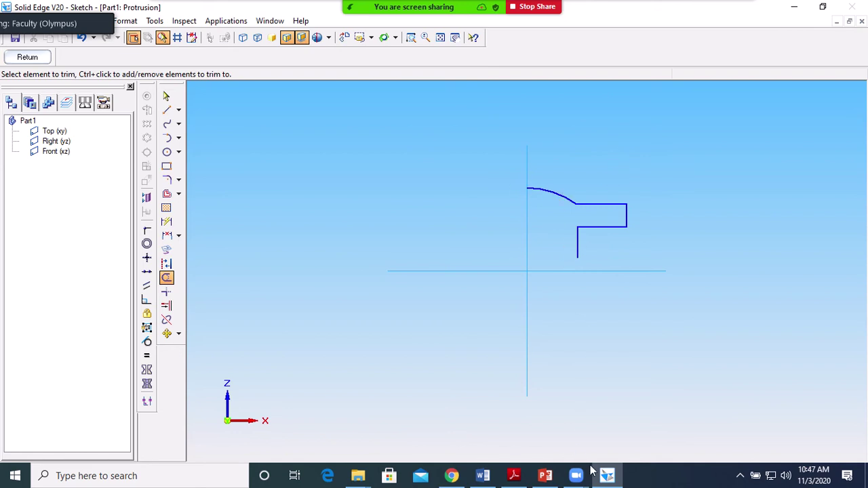
Check the cap's inner radius in the PDF drawing and draw a 38 mm diameter circle centred on the origin in Solid Edge.
left_click(514, 475)
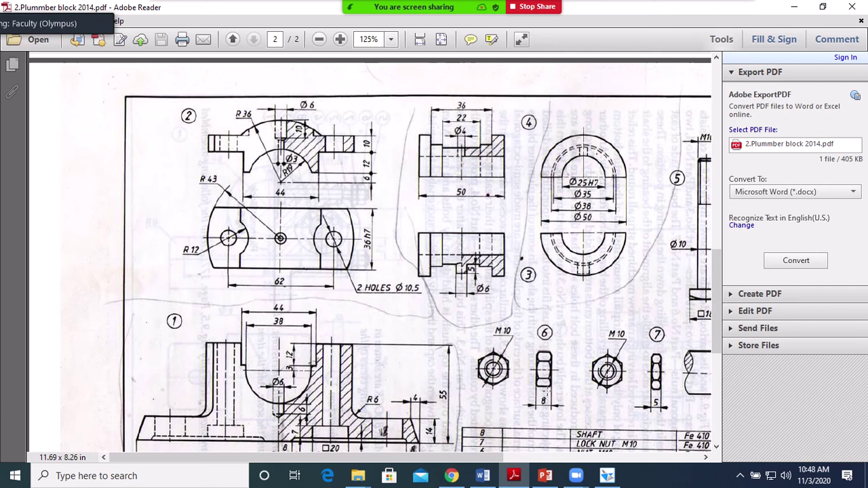
left_click(607, 479)
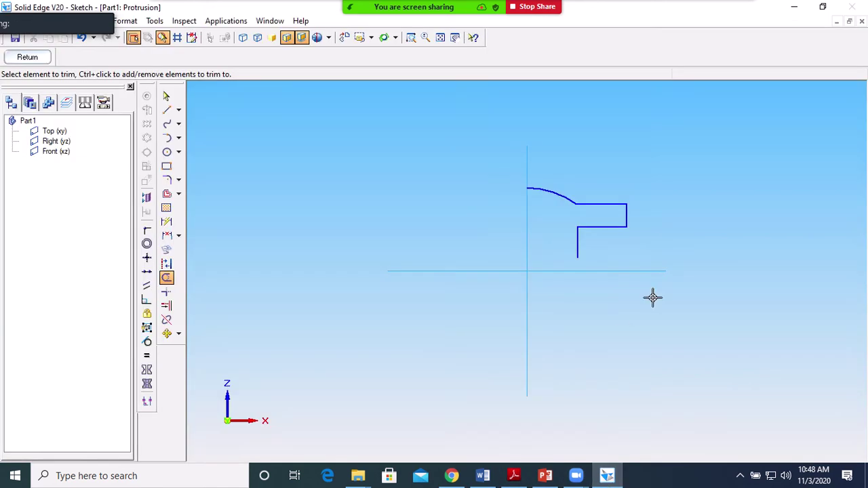
left_click(167, 154)
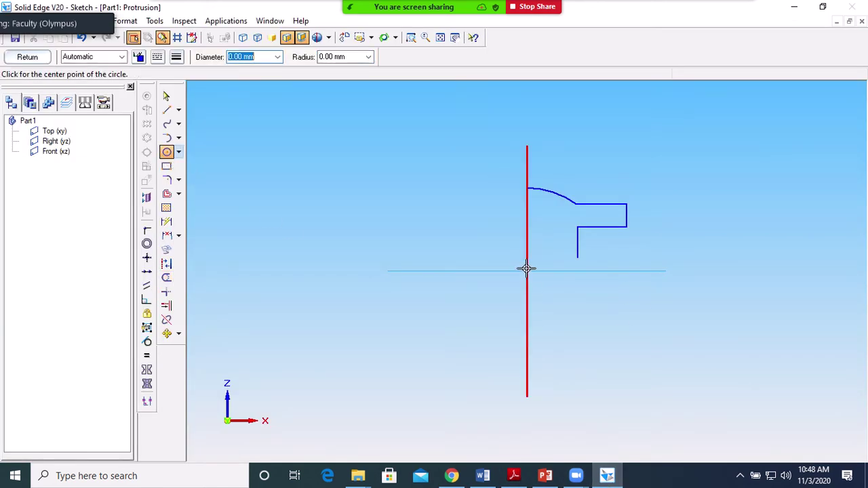
left_click(527, 271)
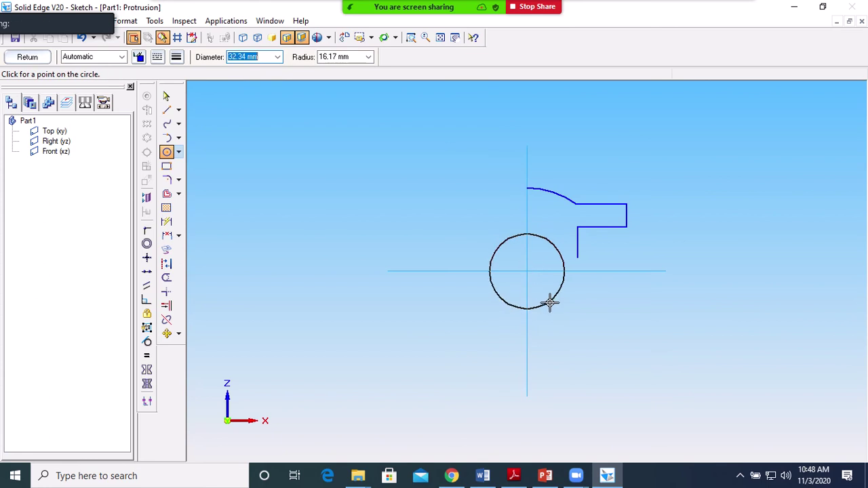
type("38")
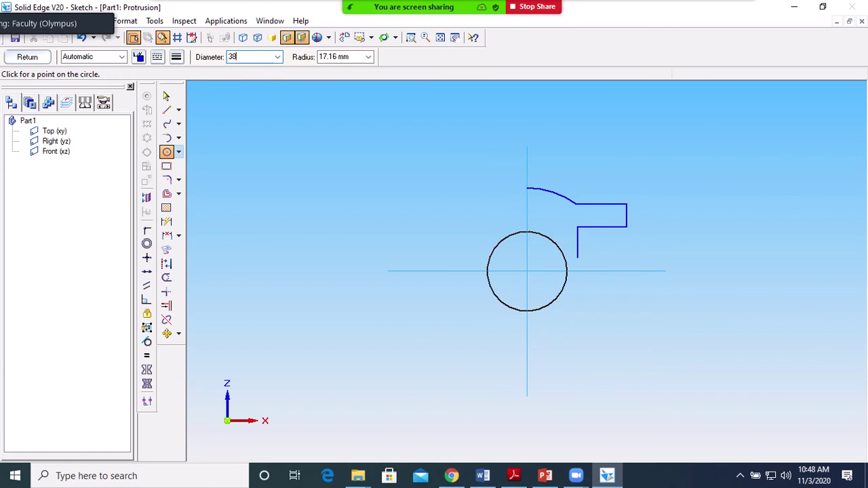
key("Tab")
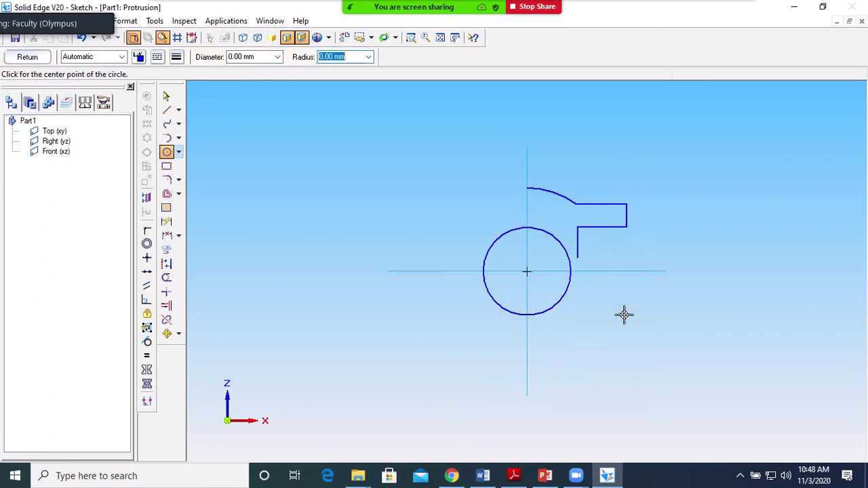
left_click(167, 110)
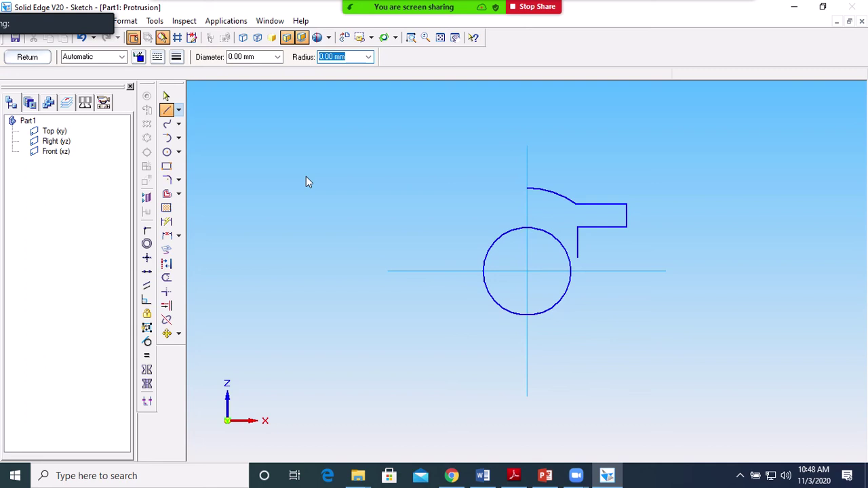
left_click(577, 259)
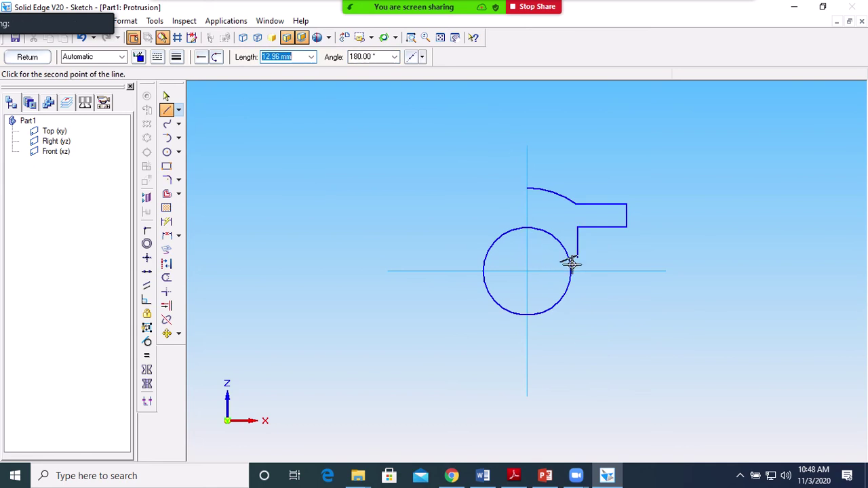
key("Escape")
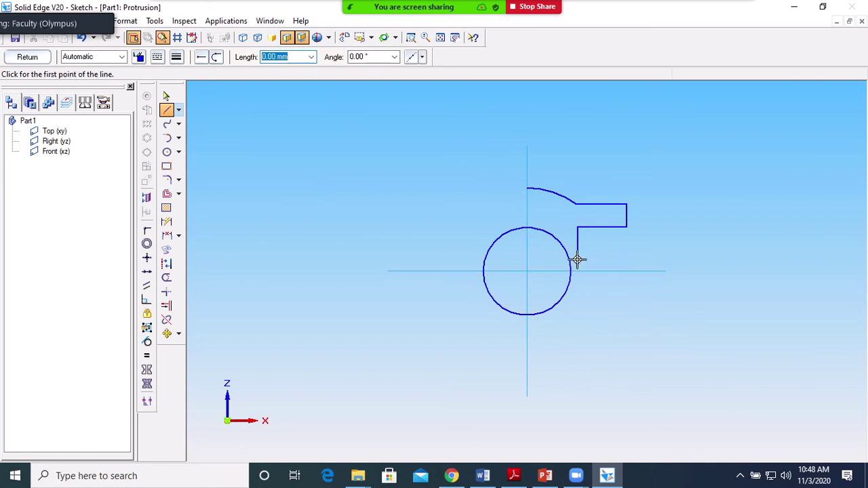
left_click(167, 97)
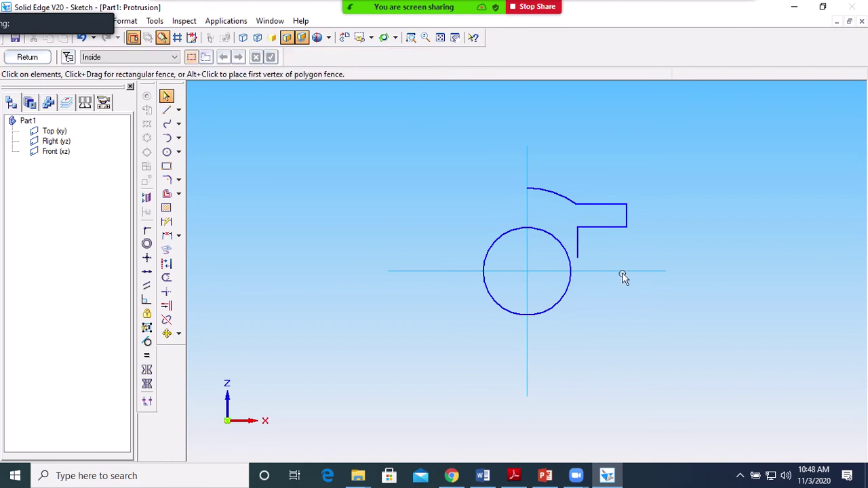
left_click(579, 259)
left_click(167, 110)
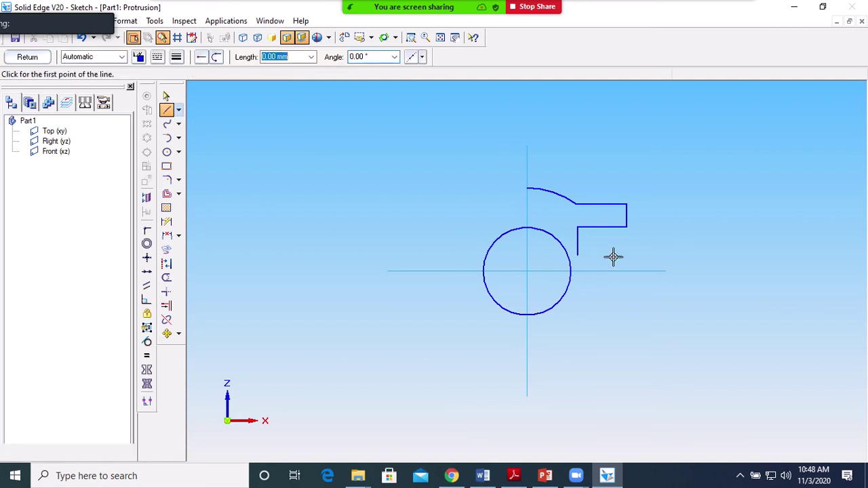
left_click(578, 255)
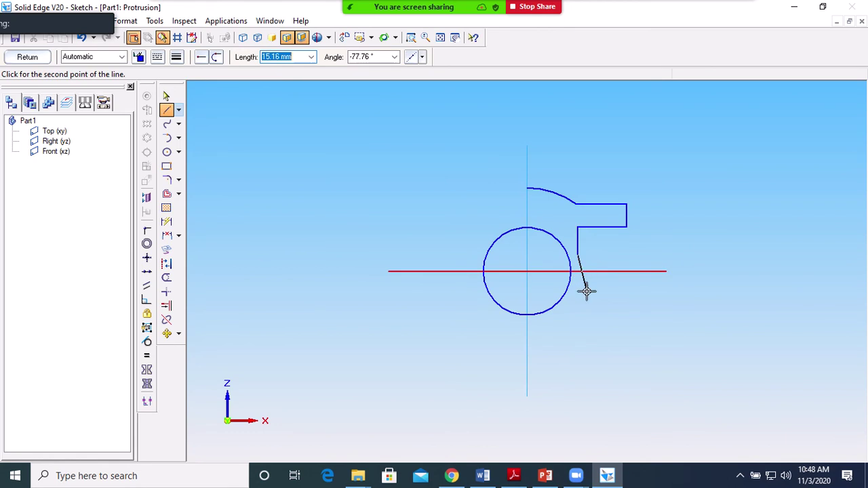
right_click(585, 291)
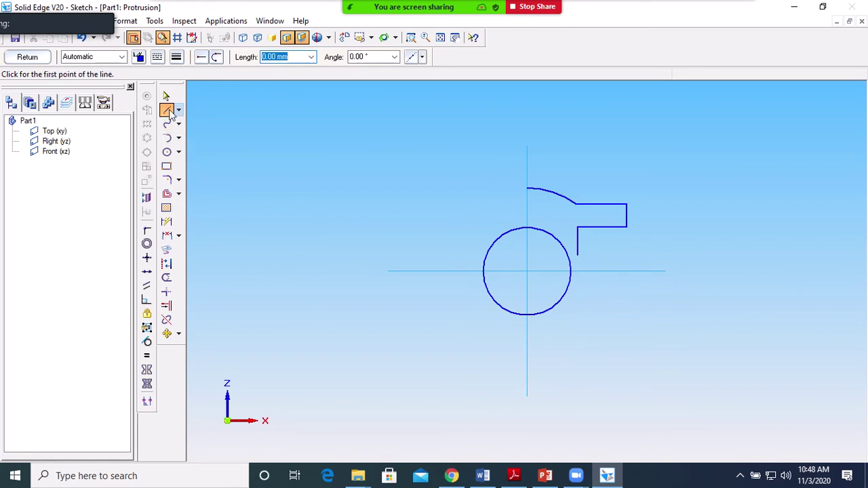
Undo the recent trims and the last two lines, back to the full 38 mm circle and open profile.
mouse_move(305, 16)
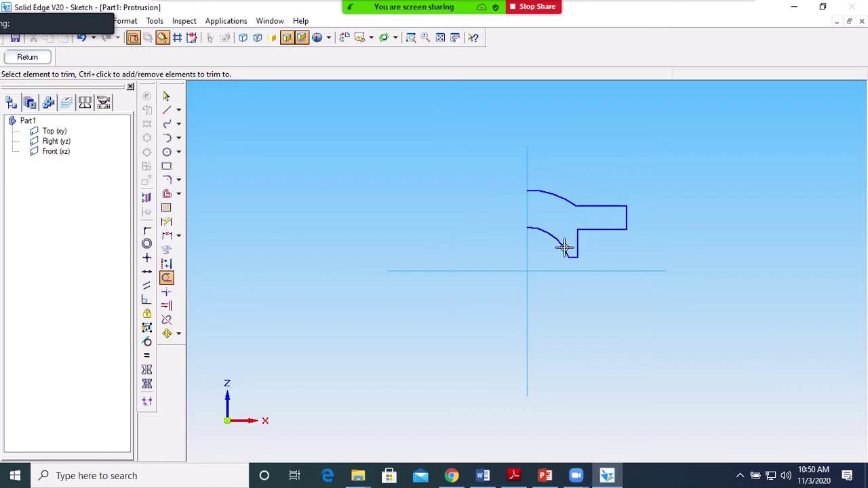
left_click(607, 476)
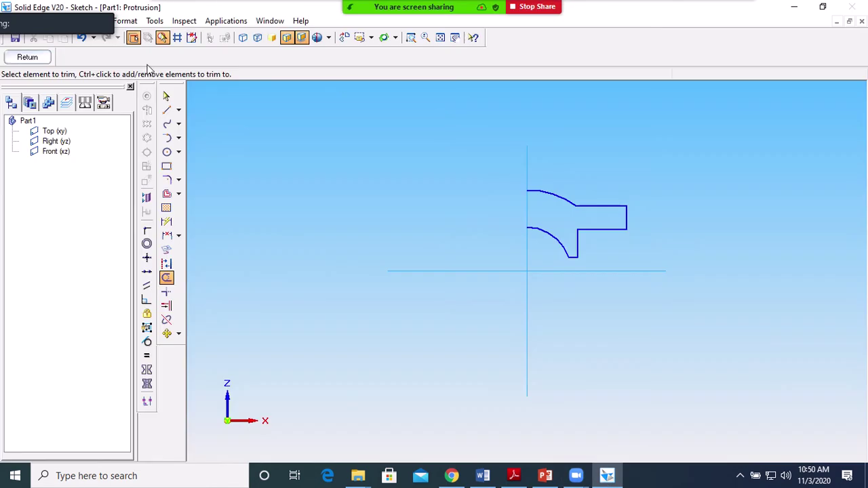
left_click(82, 37)
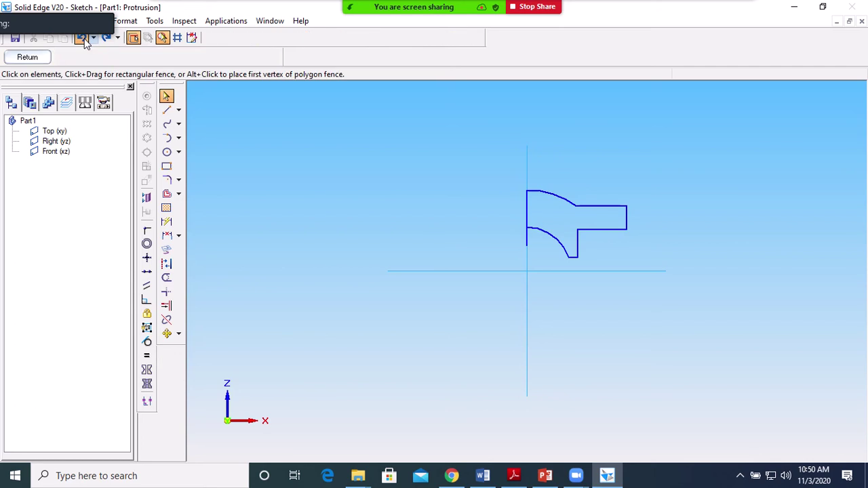
left_click(83, 39)
left_click(82, 38)
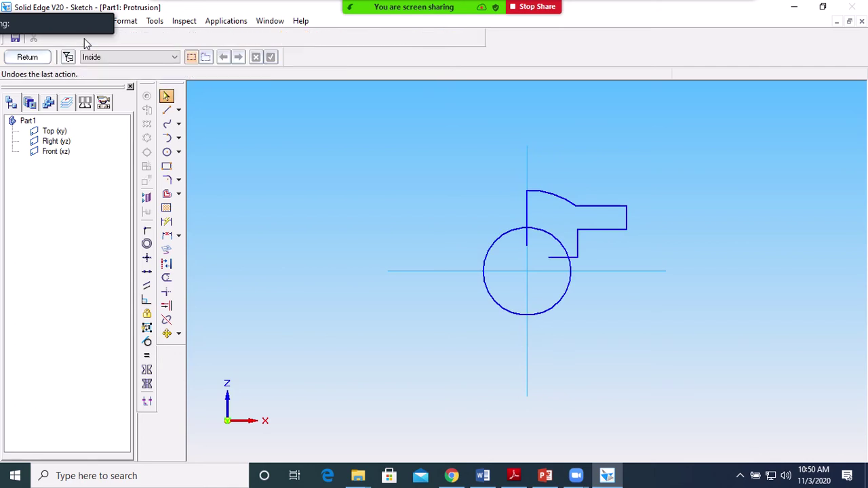
left_click(82, 38)
left_click(82, 38)
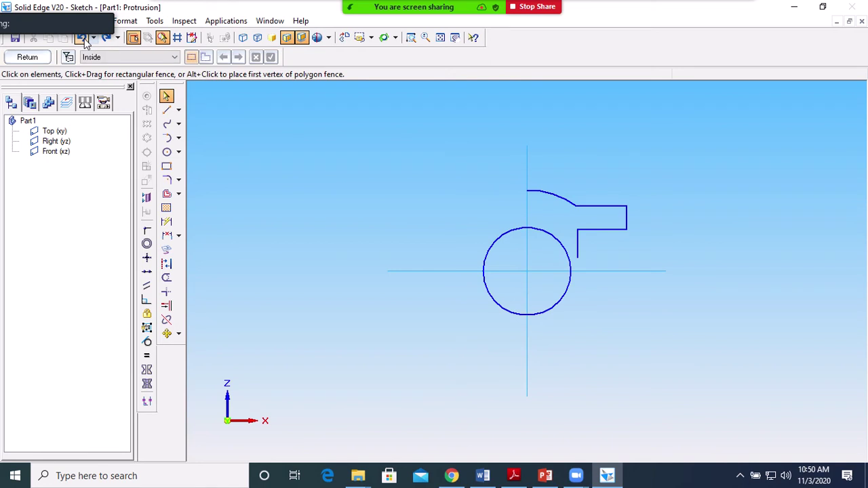
Draw a horizontal line from the short vertical segment's lower end into the circle, and a vertical line about 23 mm down from the arc's end.
left_click(167, 110)
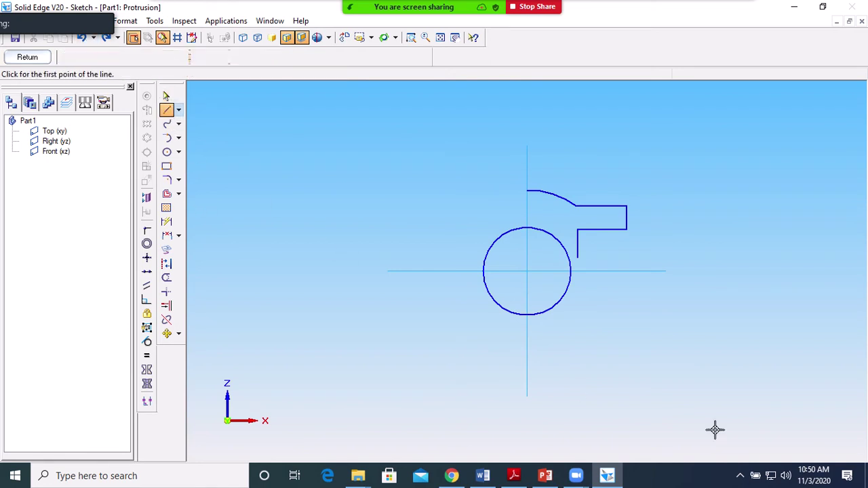
left_click(577, 258)
double_click(548, 258)
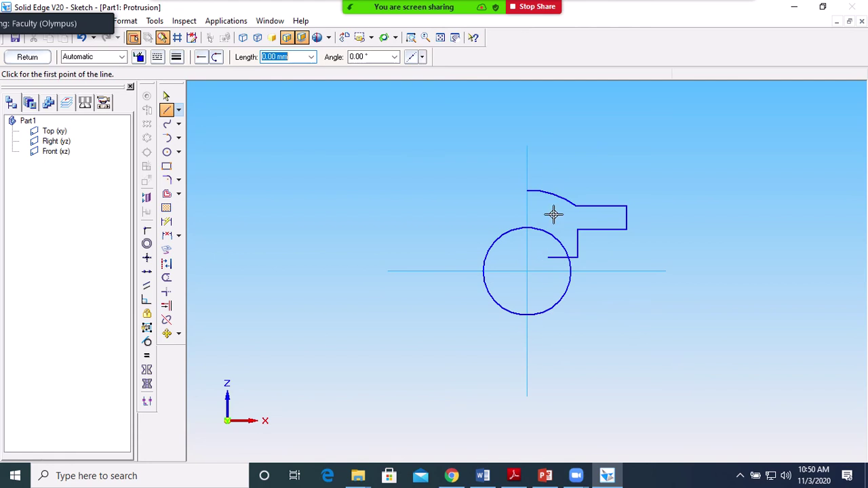
left_click(527, 192)
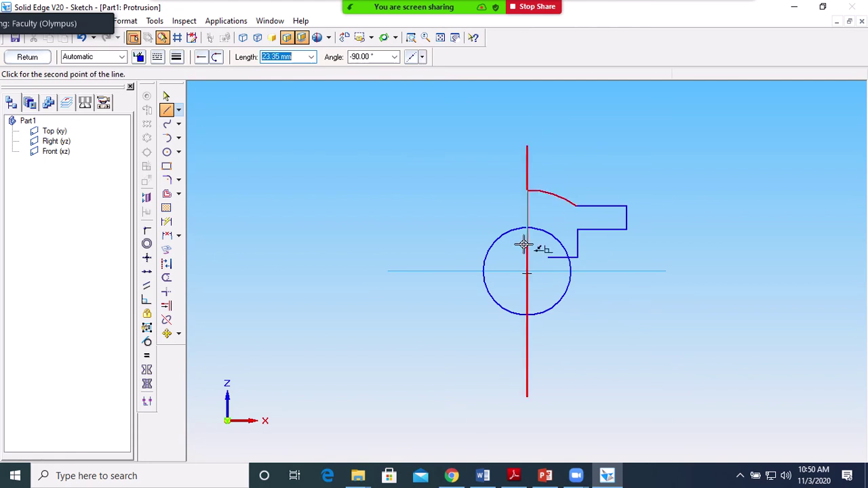
left_click(526, 241)
key("Escape")
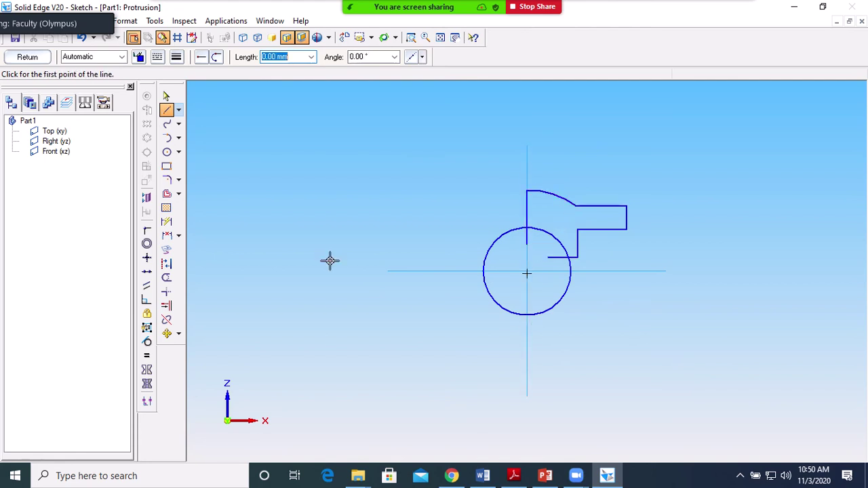
Trim the circle outside the cap section, the overhanging line ends and the vertical line on the centre axis.
left_click(166, 278)
left_click(489, 254)
mouse_move(515, 240)
left_mouse_down()
mouse_move(547, 257)
mouse_move(527, 236)
left_mouse_up()
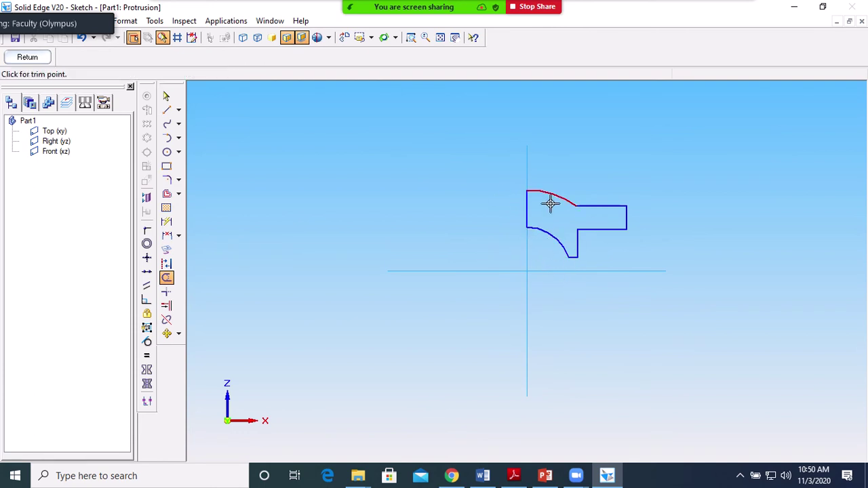
left_click(527, 207)
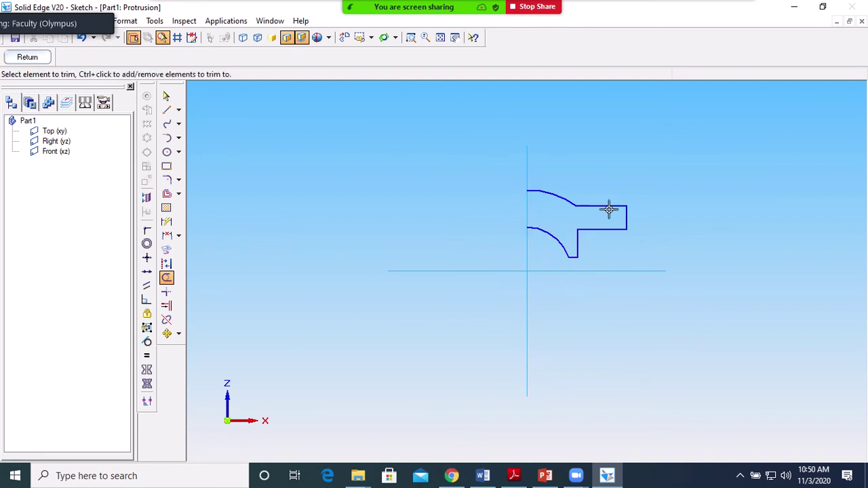
Mirror the whole half profile about the vertical Z axis, keeping the original half.
left_click(167, 96)
left_click_drag(504, 171, 656, 280)
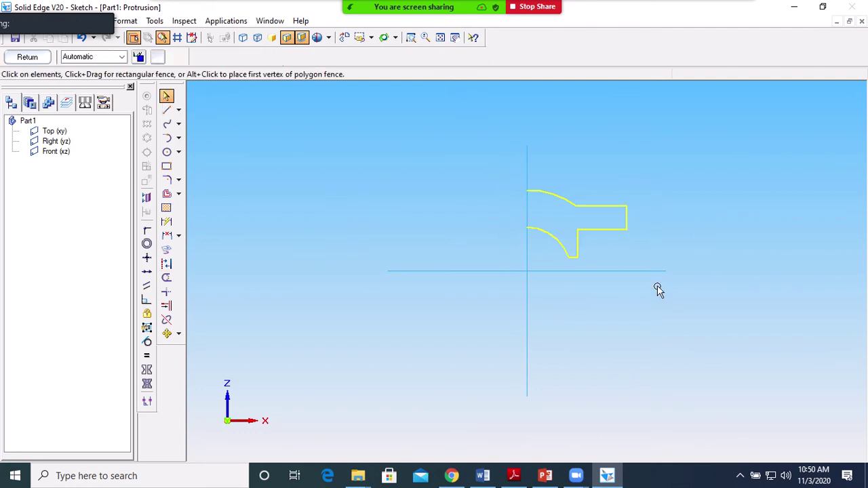
left_click(178, 333)
left_click(206, 365)
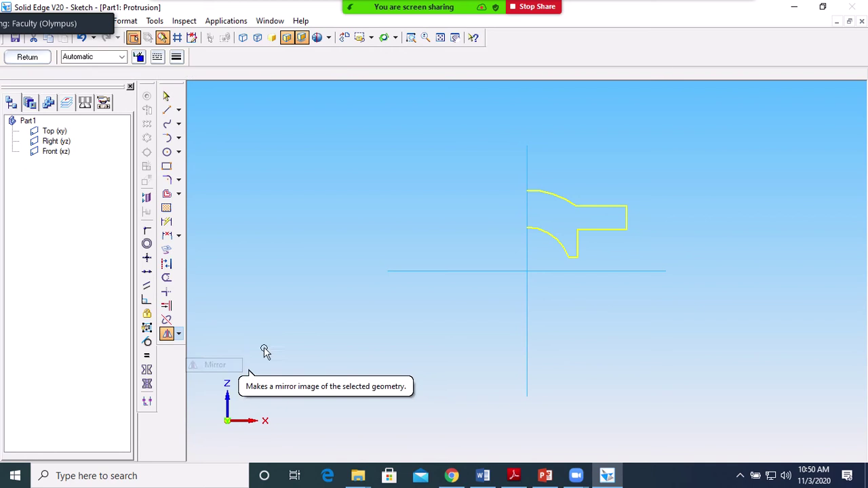
left_click(527, 214)
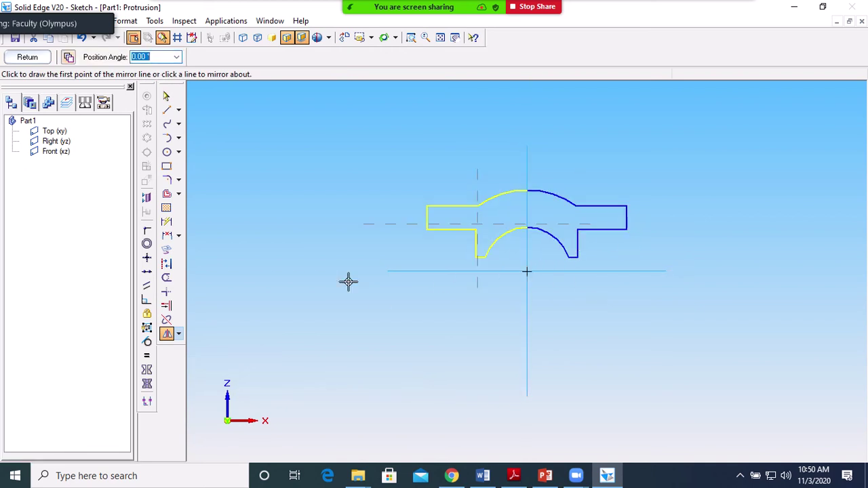
left_click(167, 98)
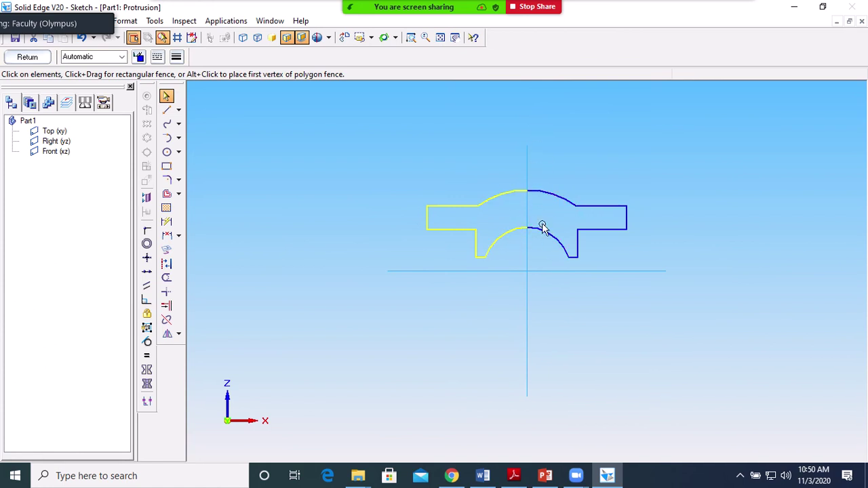
Connect the endpoints of the mirrored halves at the centre of both the outer and the inner arc.
left_click(147, 231)
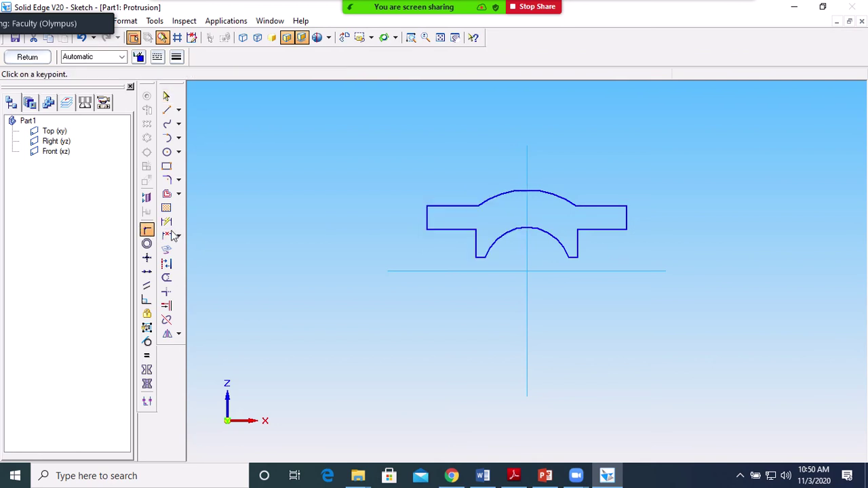
left_click(529, 192)
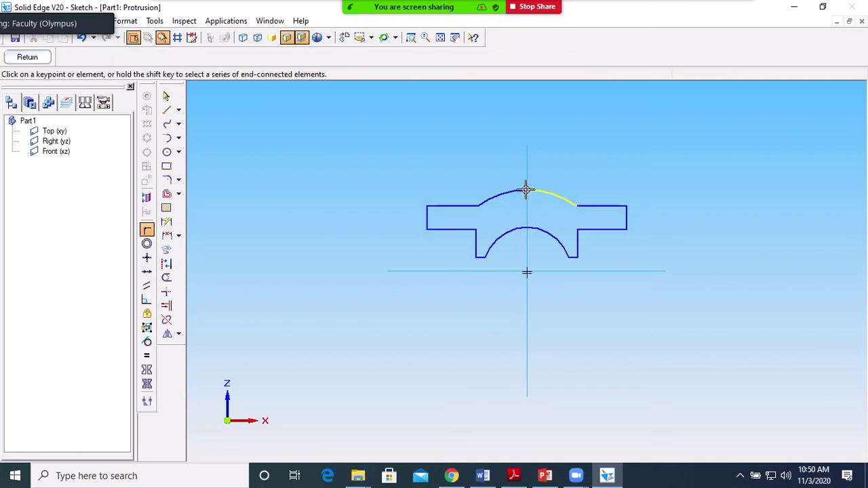
left_click(527, 190)
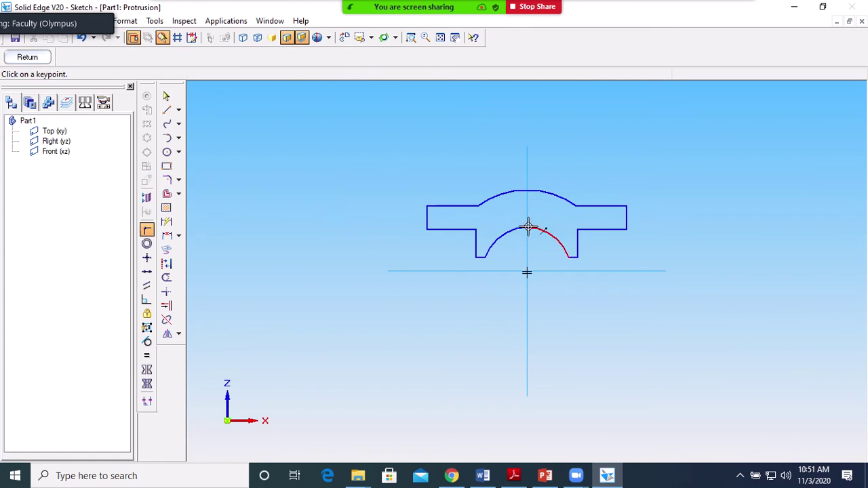
left_click(529, 226)
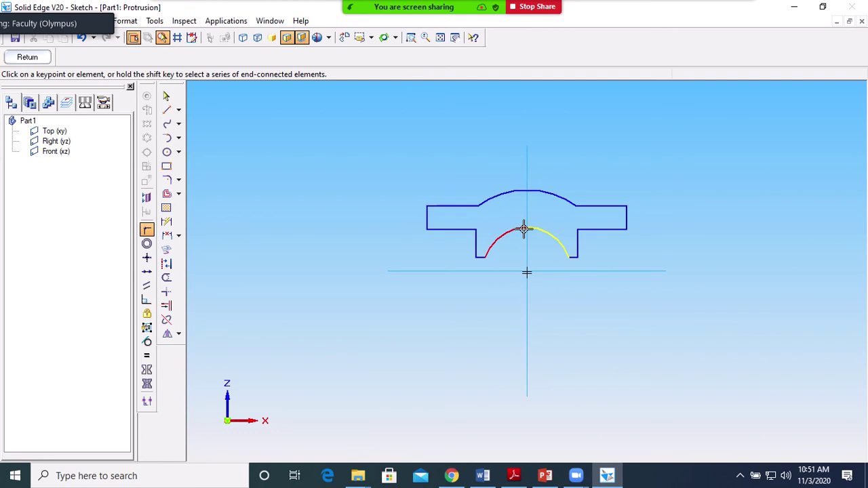
left_click(524, 229)
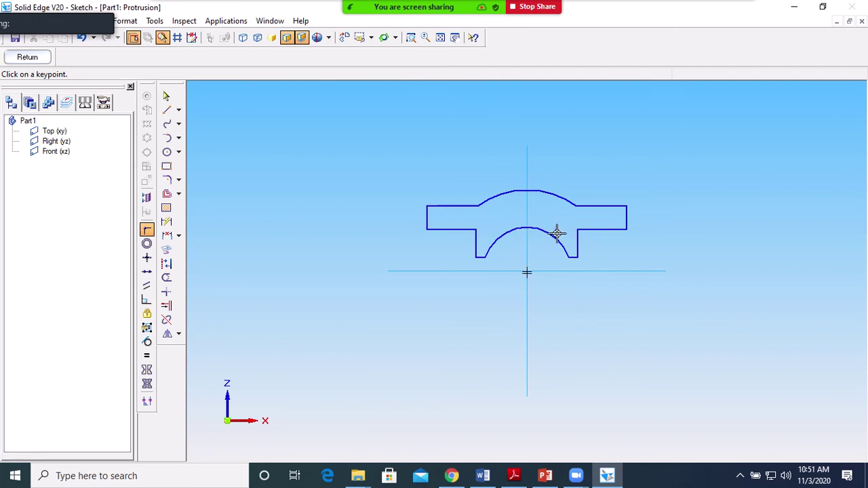
left_click(166, 96)
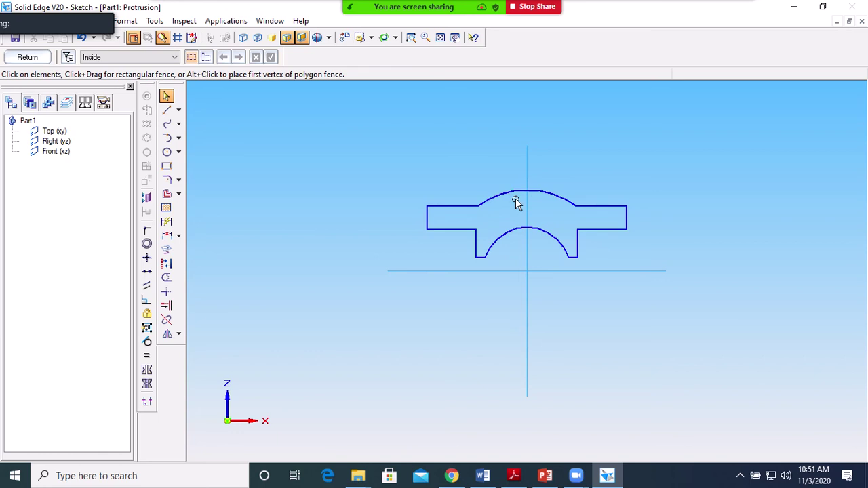
Close the profile sketch and check the cap's width in the PDF drawing, returning to Solid Edge.
left_click(27, 57)
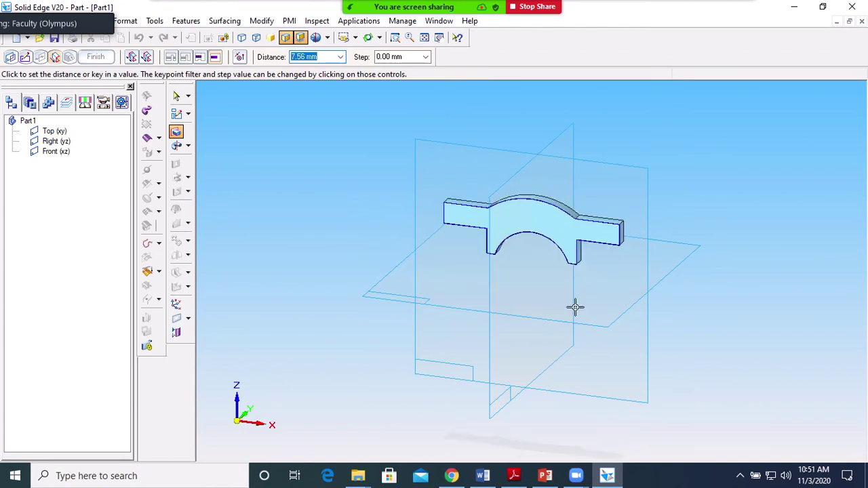
left_click(514, 475)
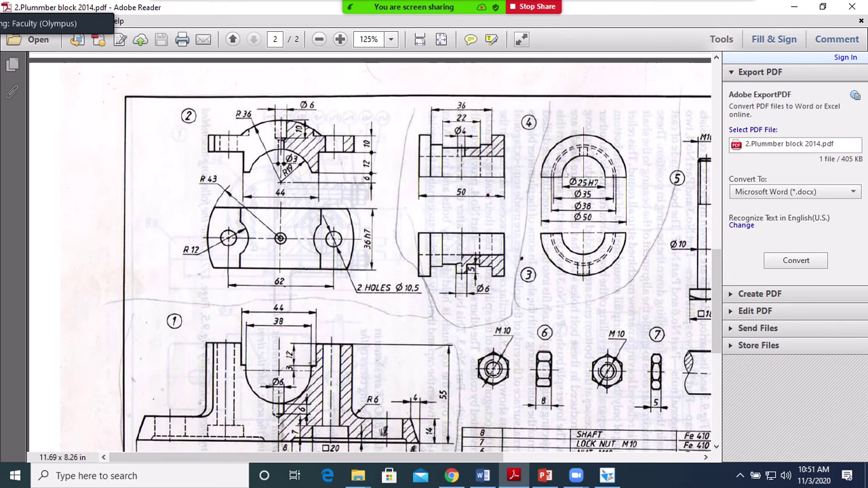
left_click(607, 475)
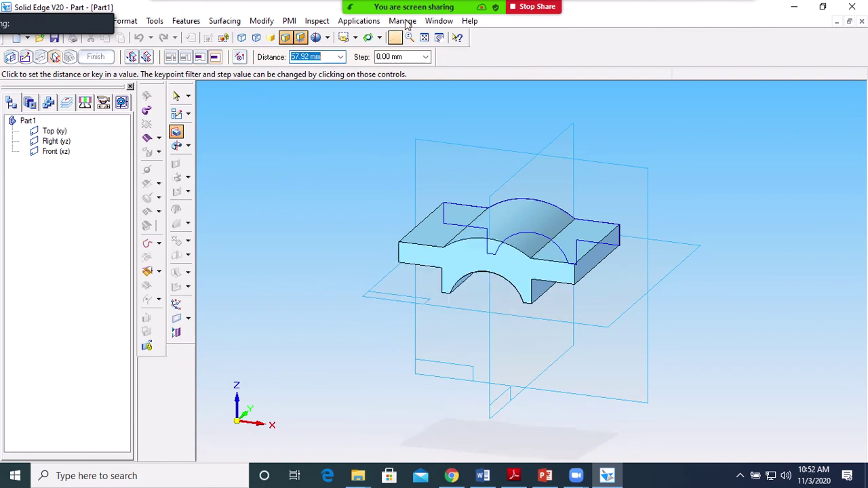
Extrude the cap profile 36 mm with symmetric extent and finish the protrusion.
type("135")
key("Return")
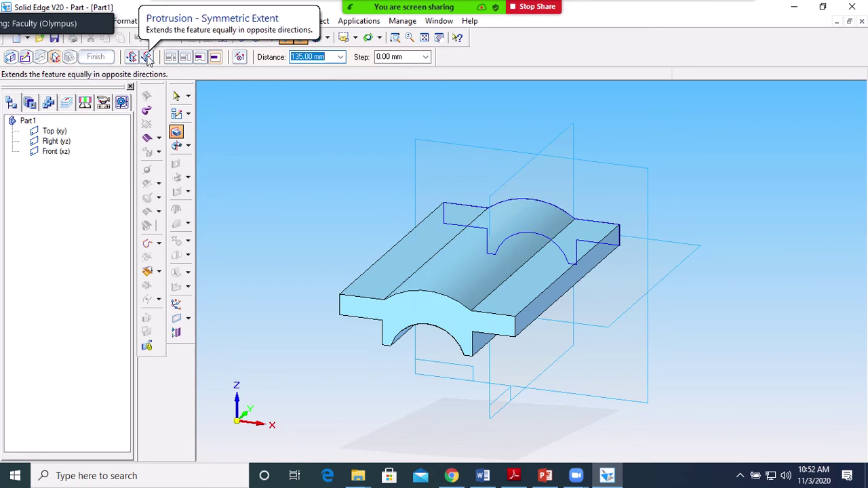
left_click(148, 58)
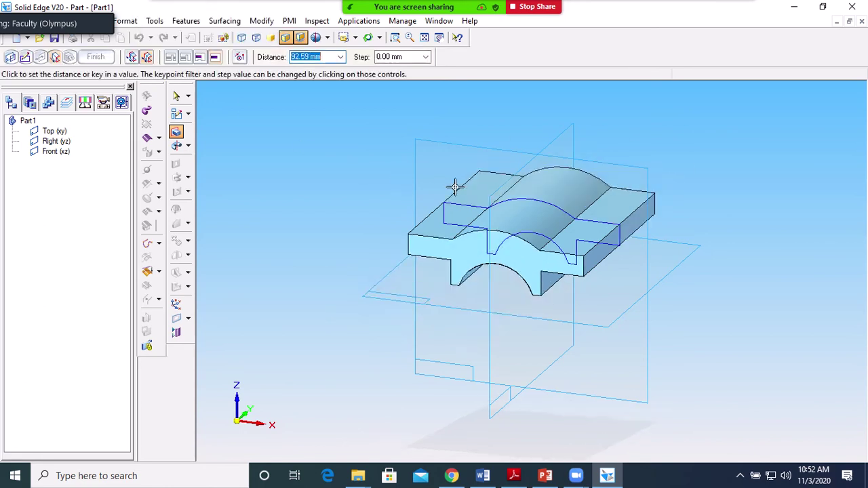
type("3")
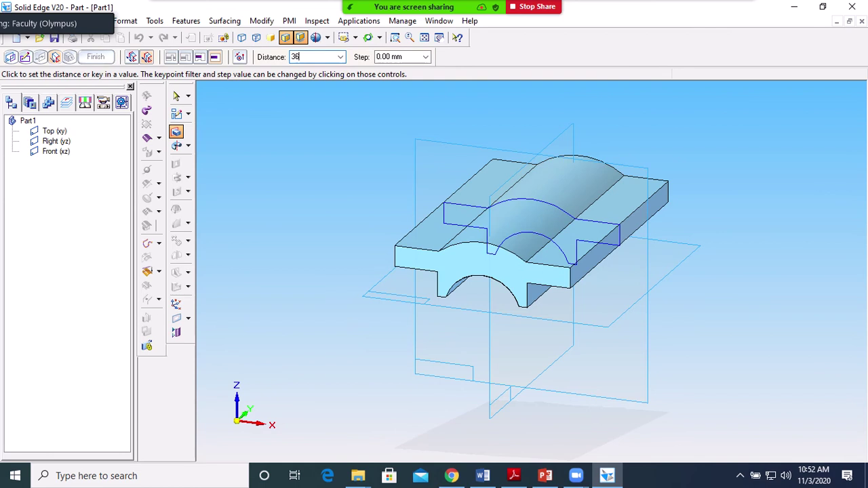
type("6")
key("Return")
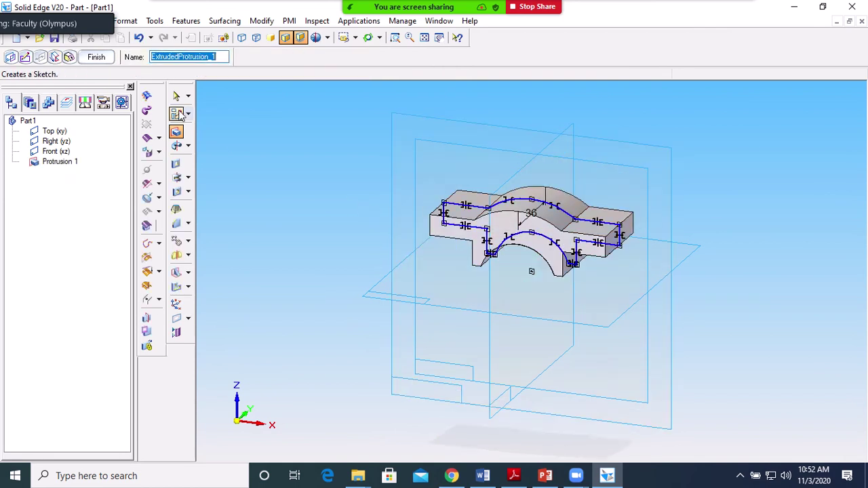
left_click(96, 57)
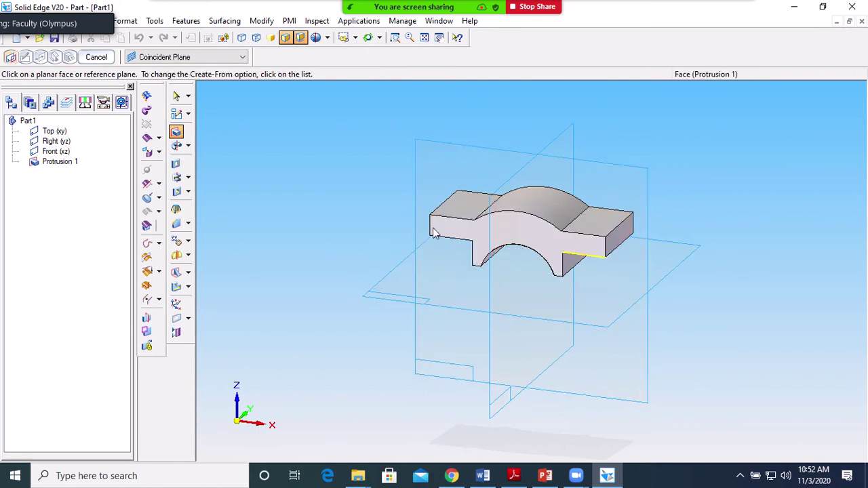
Check the cap's top view in the PDF drawing and start a Cutout sketch on the flange's upper face in Solid Edge.
left_click(514, 474)
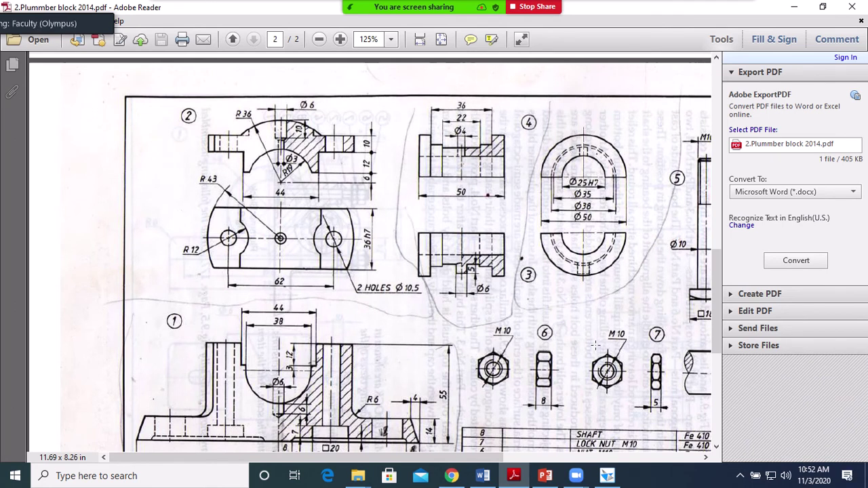
left_click(607, 475)
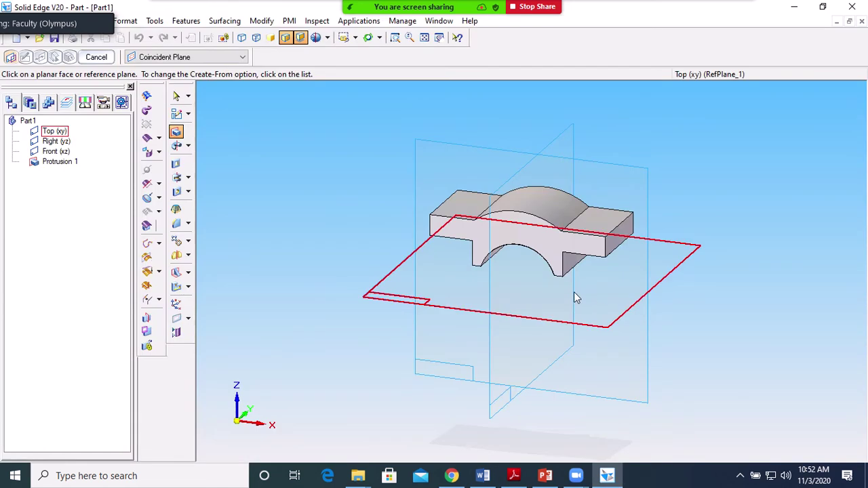
left_click(177, 165)
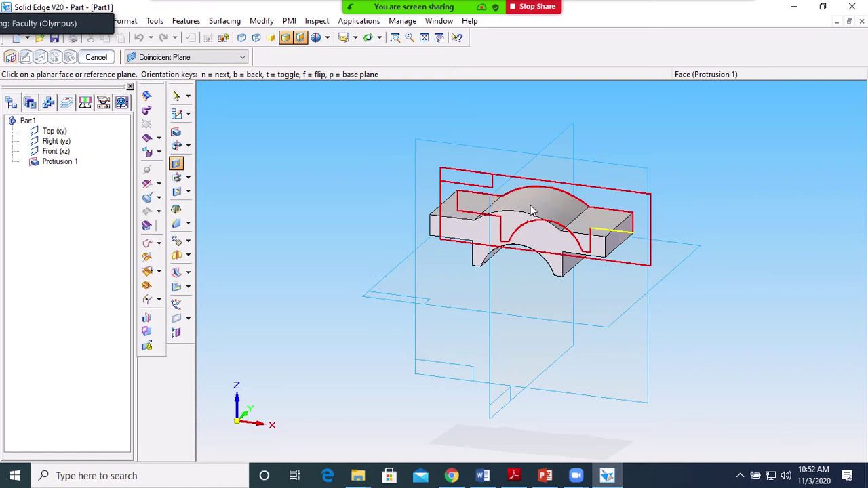
left_click(460, 208)
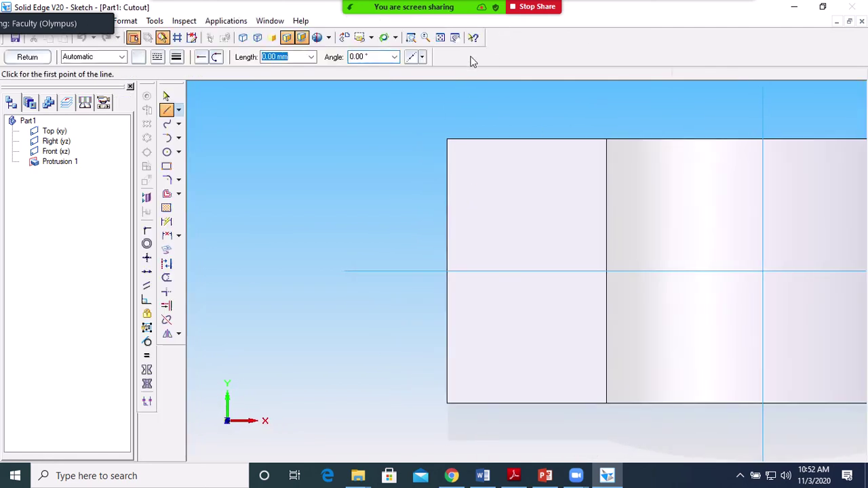
left_click(440, 37)
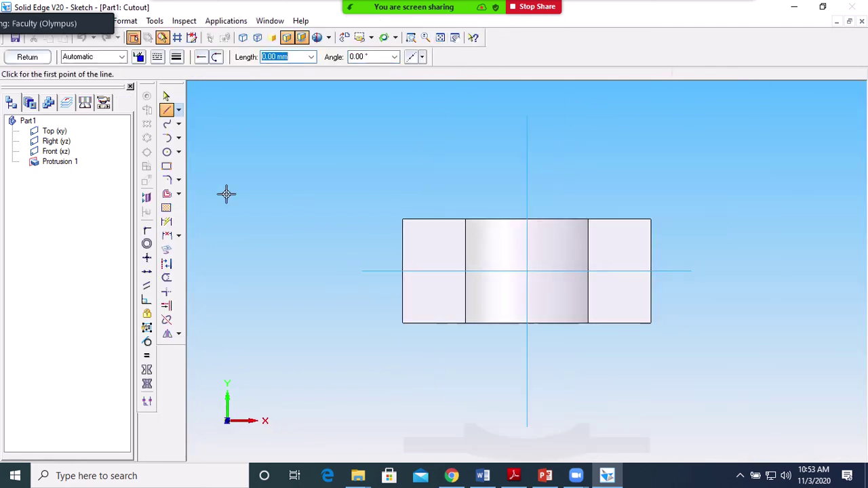
Draw an 86 mm diameter circle centred on the origin and close the cutout sketch.
left_click(167, 152)
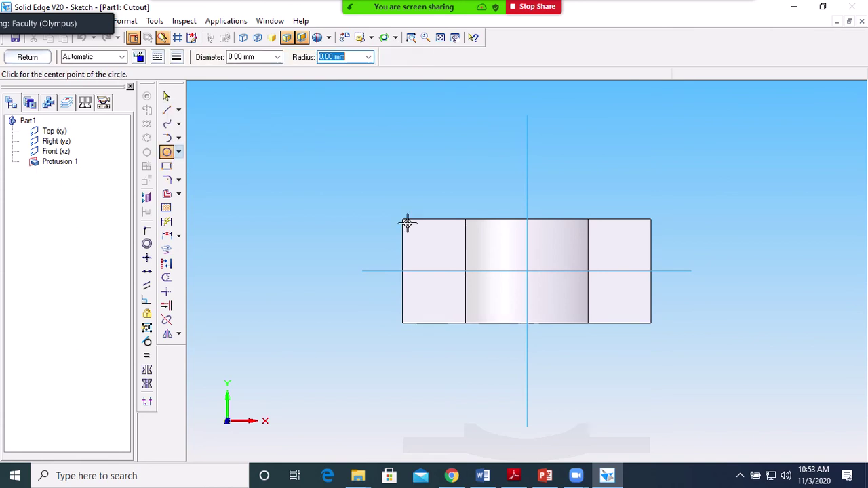
left_click(528, 271)
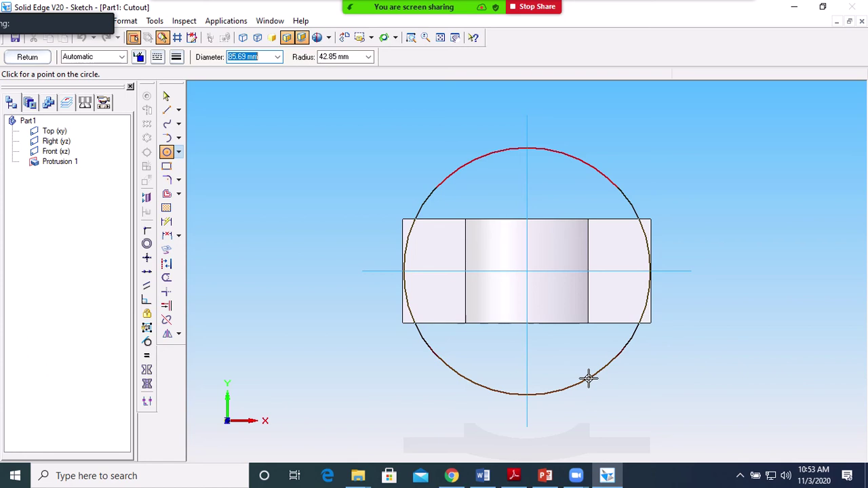
type("8")
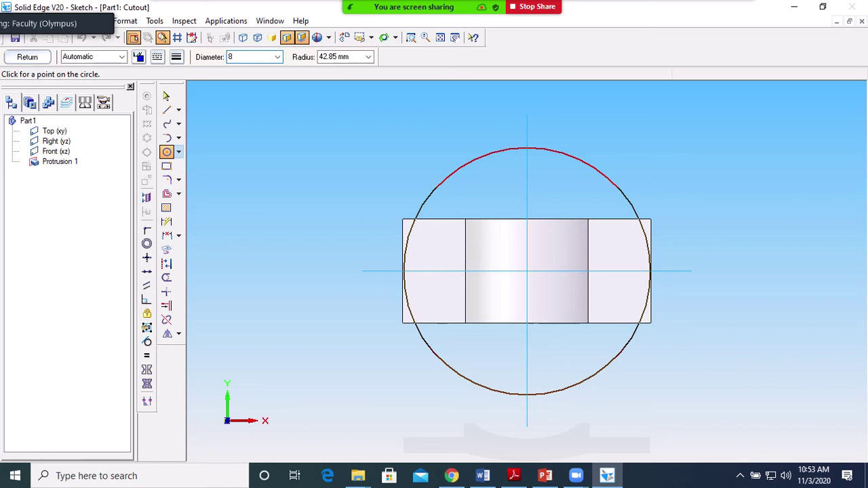
type("6")
key("Return")
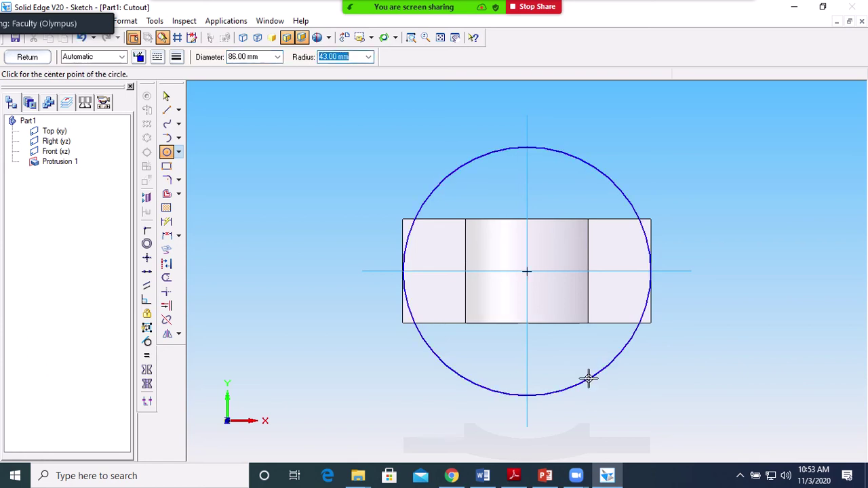
left_click(28, 56)
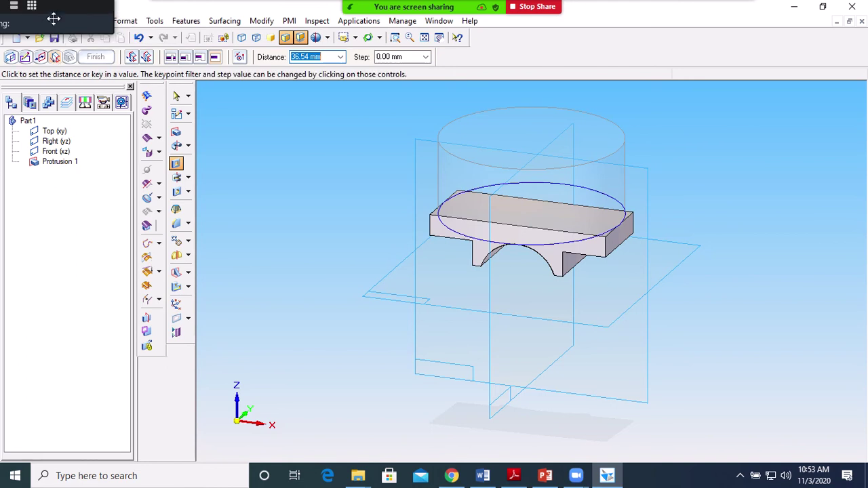
Set the cut side to outside the circle, cut about 38 mm downward to round the flange ends, and finish the cutout.
left_click_drag(59, 12, 63, 273)
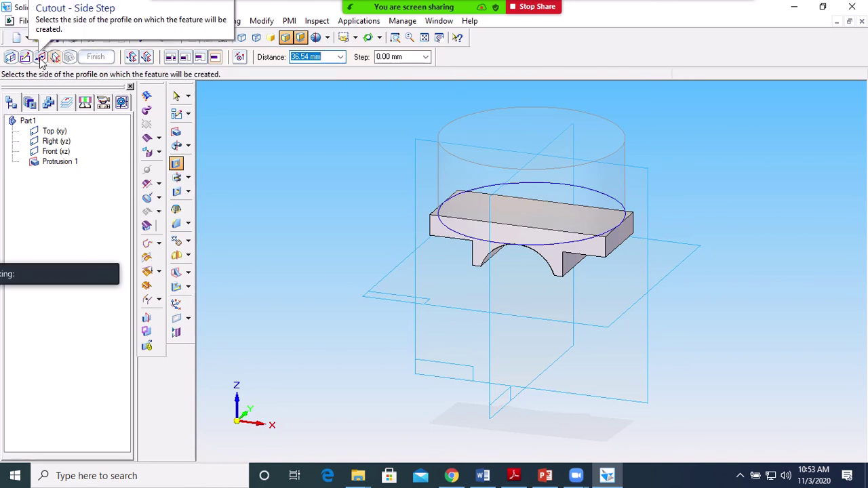
left_click(40, 57)
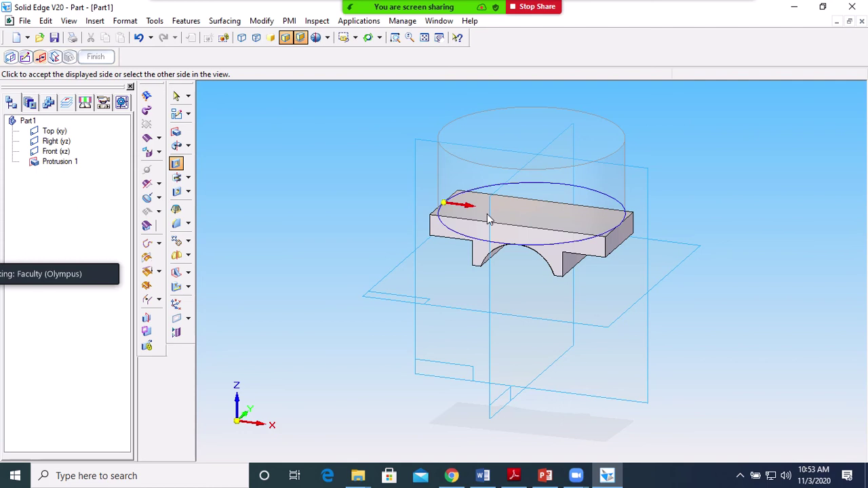
left_click(384, 196)
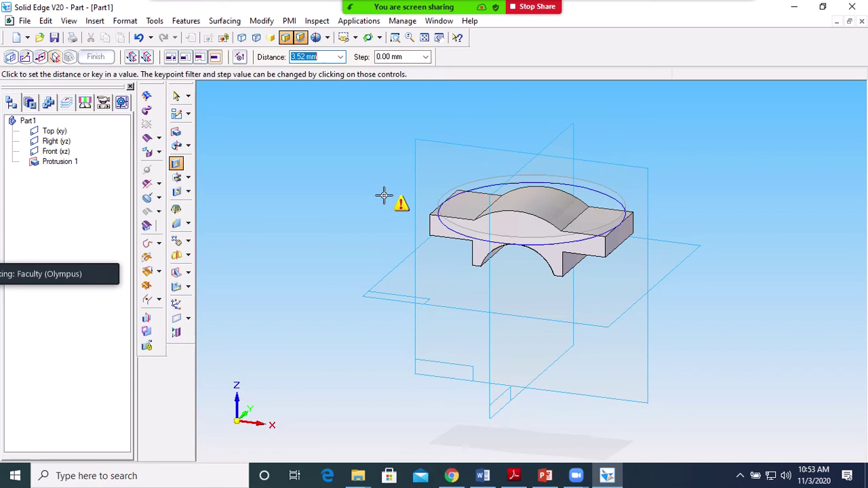
left_click(391, 280)
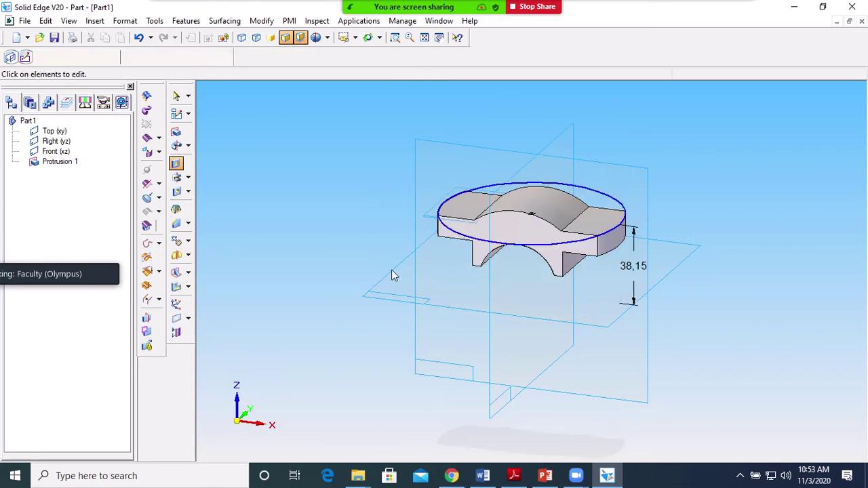
left_click(95, 56)
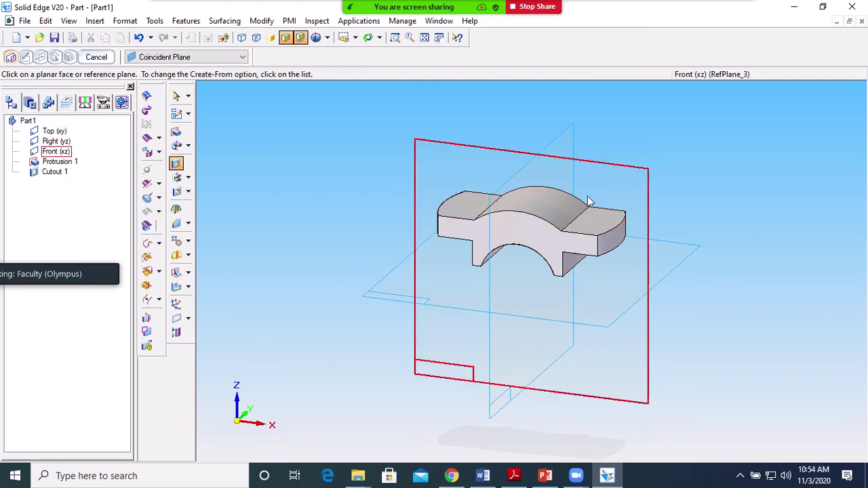
Check the flange hole dimensions in the PDF drawing and start a Cutout sketch on the right flange's upper face in Solid Edge.
left_click(514, 475)
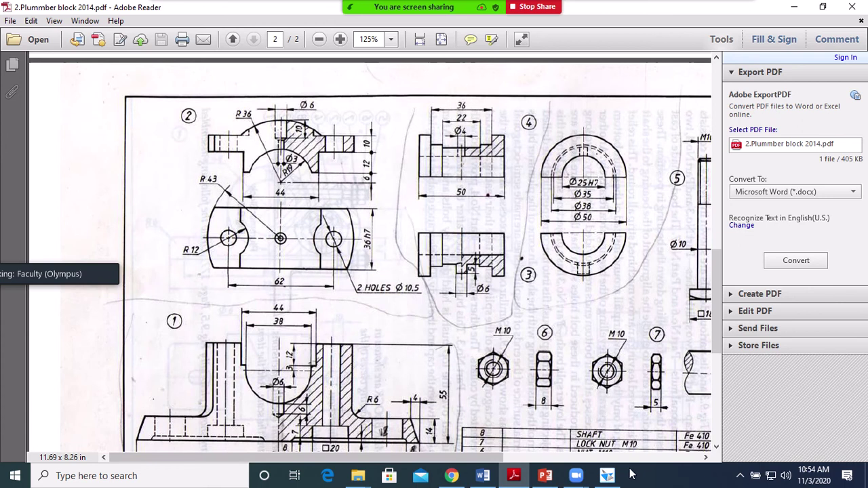
left_click(607, 475)
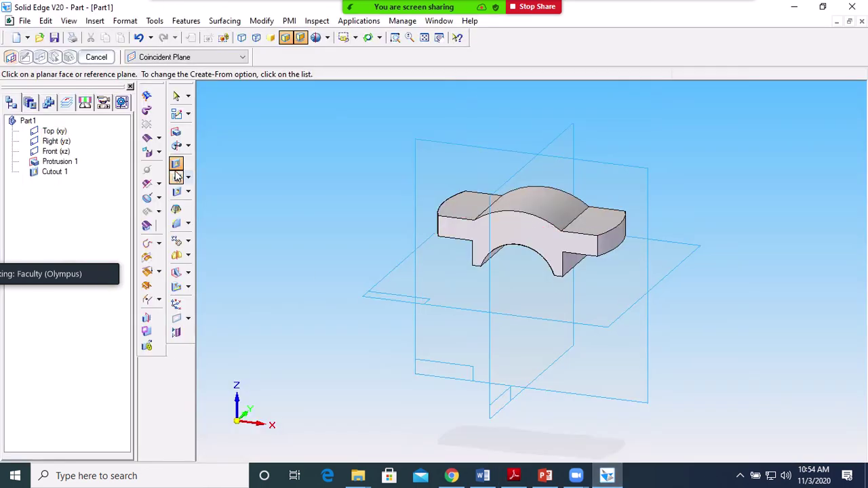
left_click(602, 221)
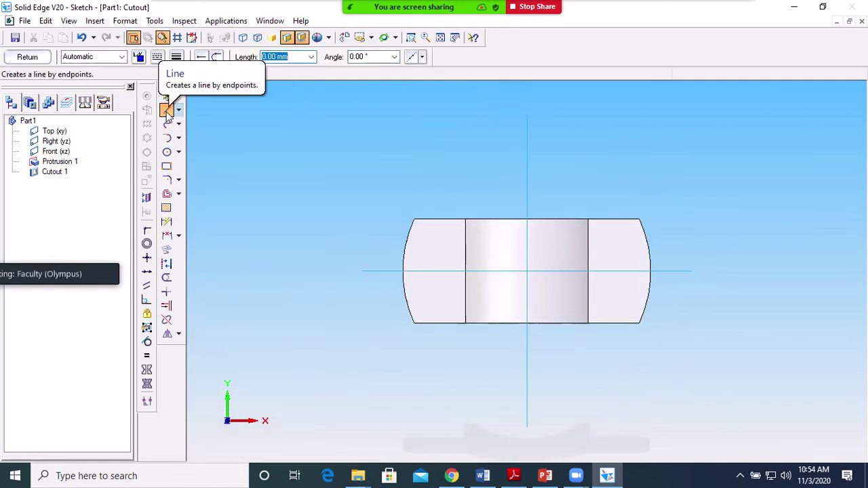
Draw a 31 mm horizontal line at 0° from the origin toward the right flange.
left_click(527, 272)
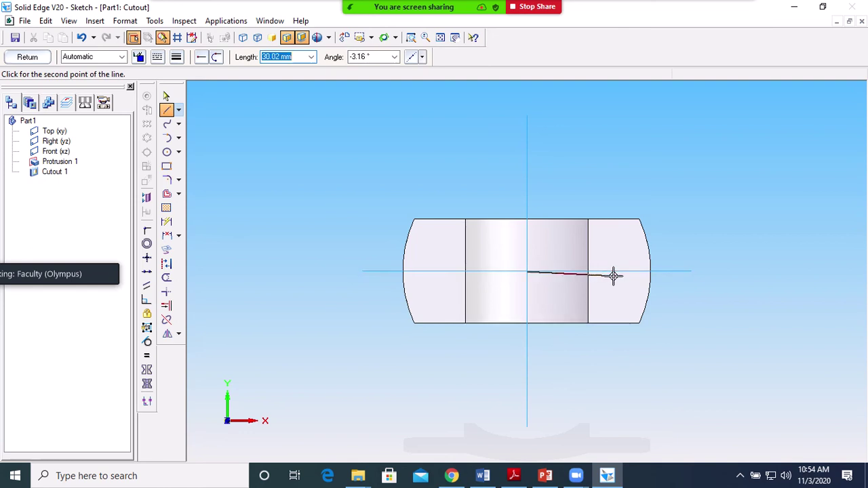
type("31")
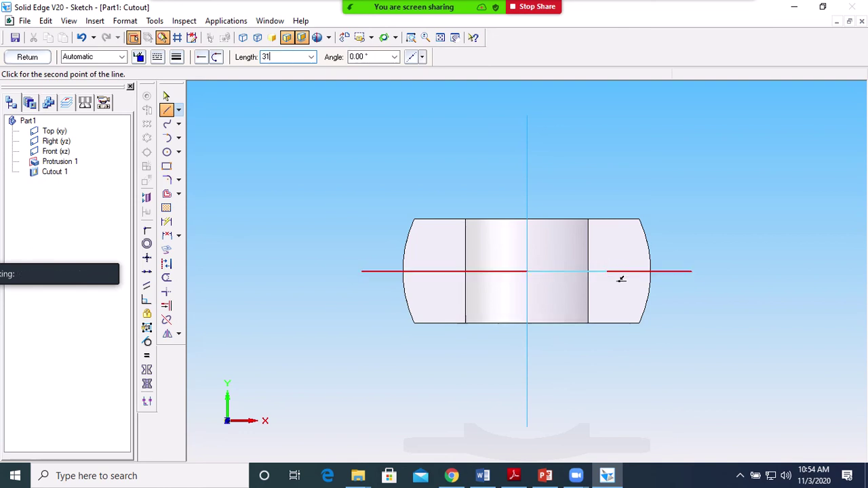
key("Tab")
type("0")
left_click(605, 273)
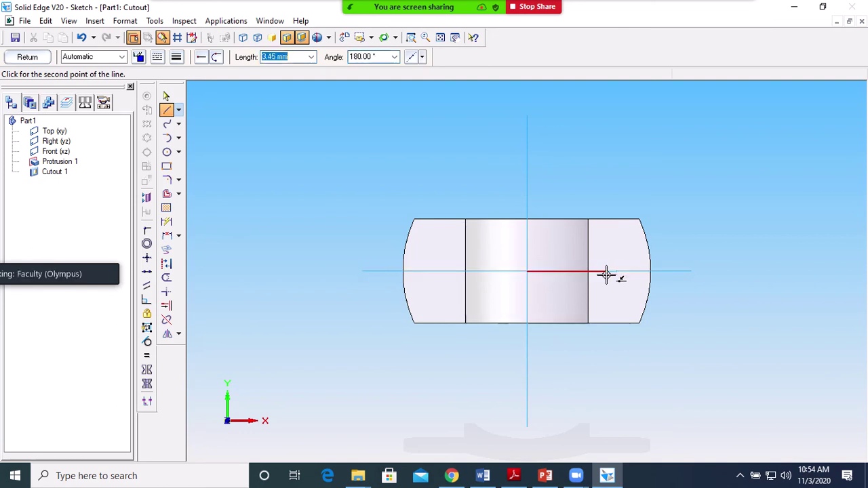
right_click(622, 341)
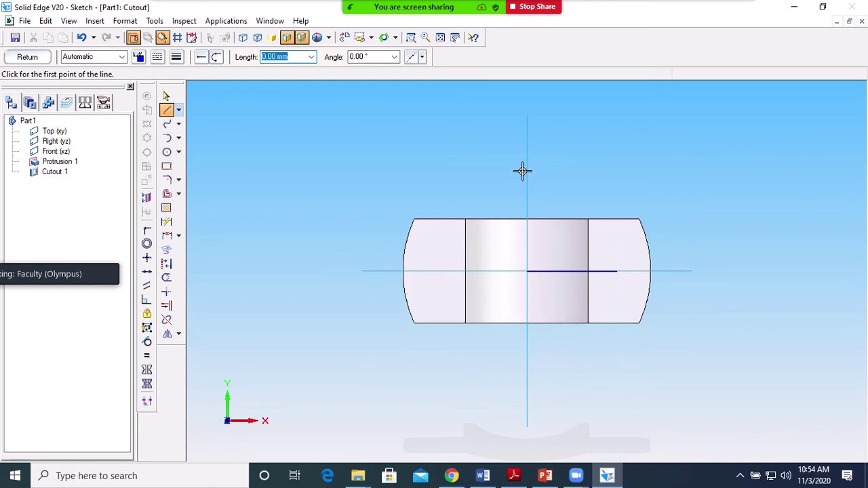
Draw a 10.5 mm diameter circle centred on the outer end of the 31 mm line.
left_click(167, 153)
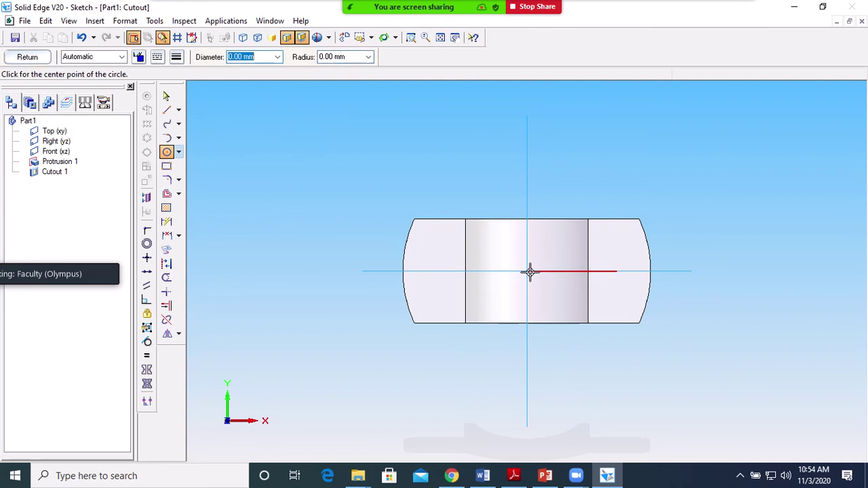
left_click(616, 272)
type("1")
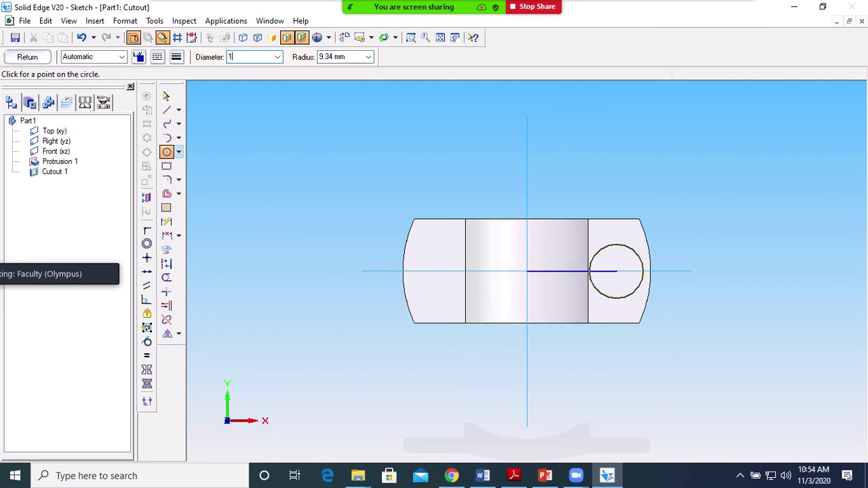
type("0.5")
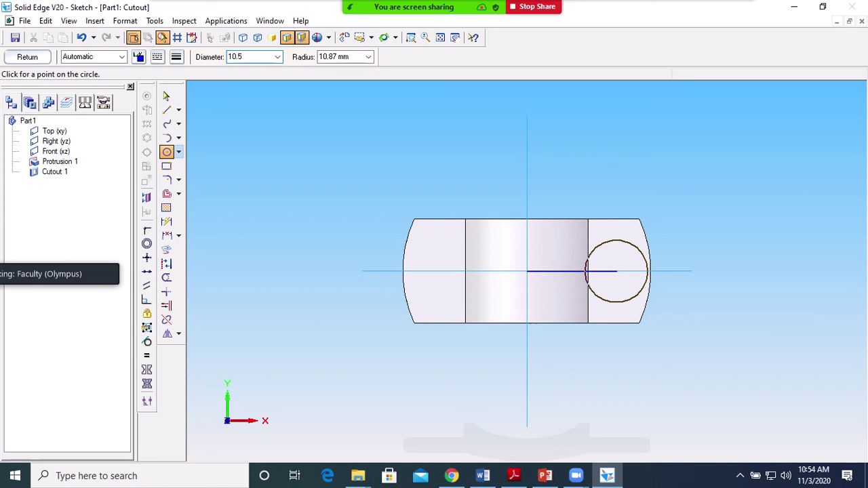
key("Tab")
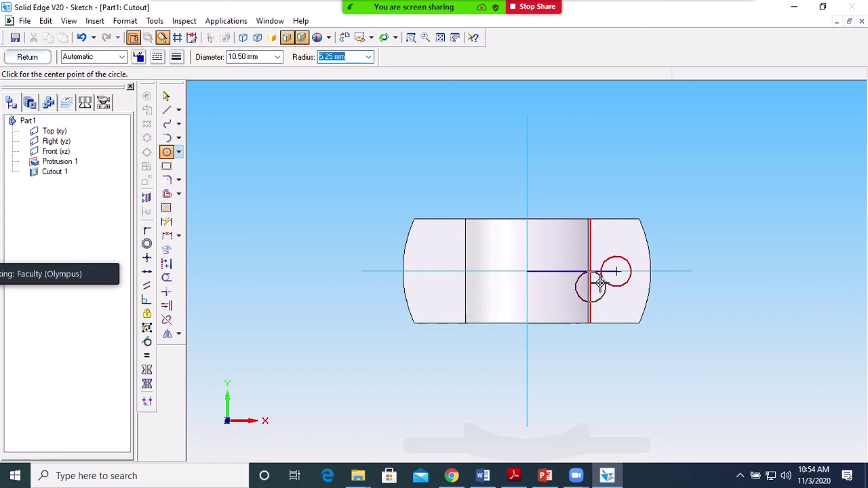
Mirror the 10.5 mm circle about the vertical reference axis onto the left flange.
left_click(166, 95)
left_click(627, 263)
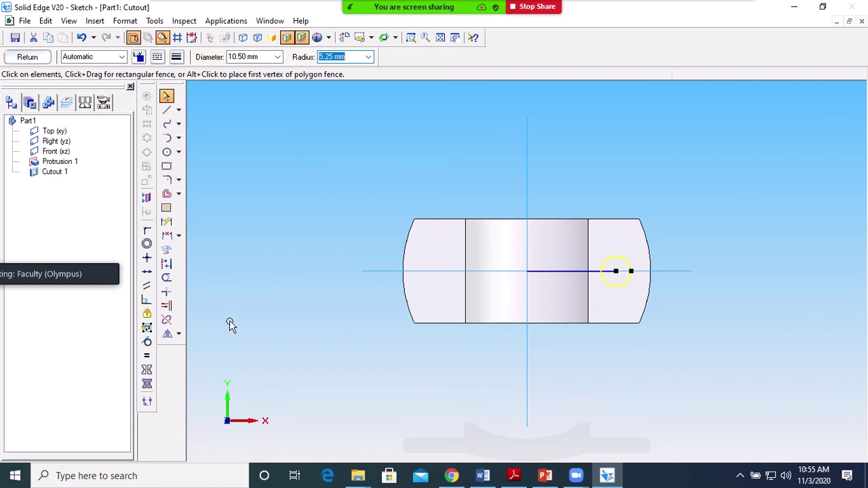
left_click(166, 334)
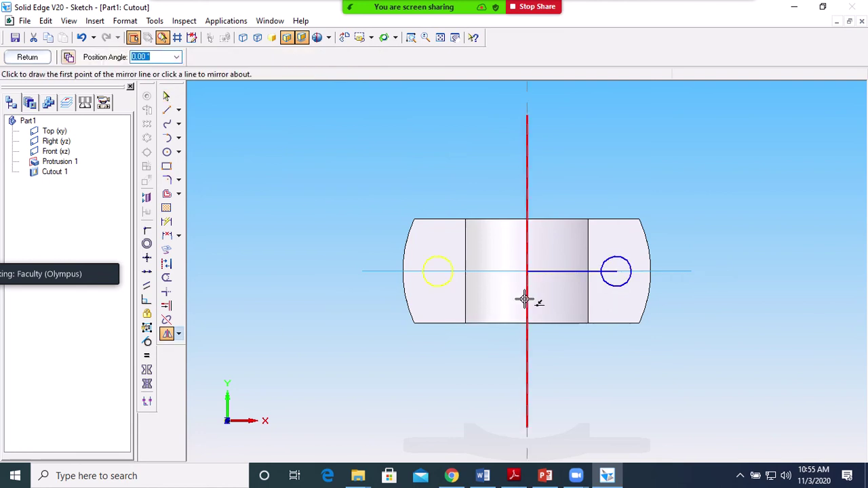
left_click(525, 297)
Delete the horizontal 31 mm helper line from the hole sketch.
left_click(166, 96)
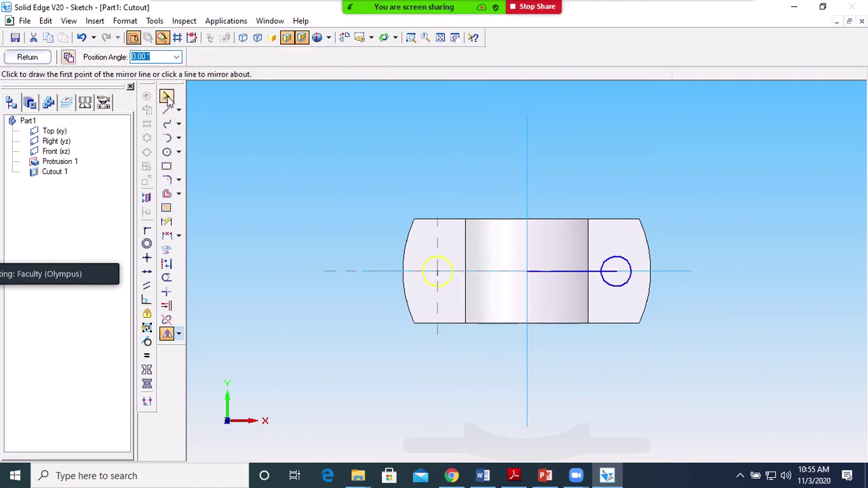
left_click(562, 272)
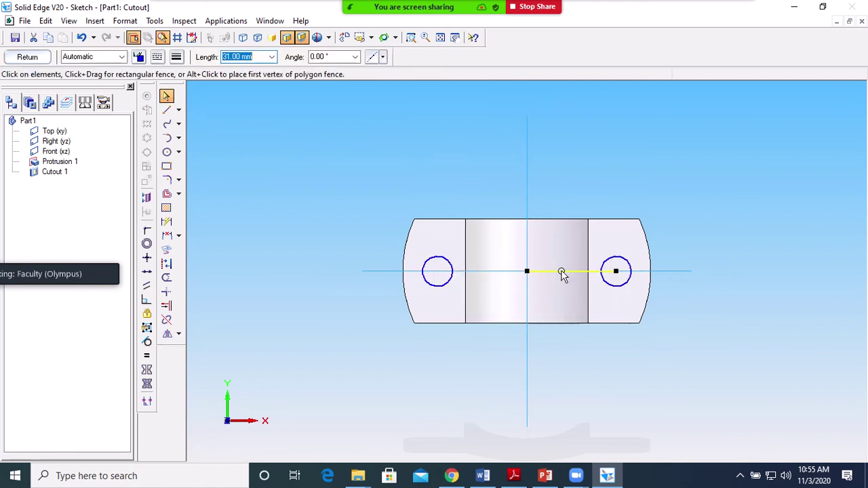
key("Escape")
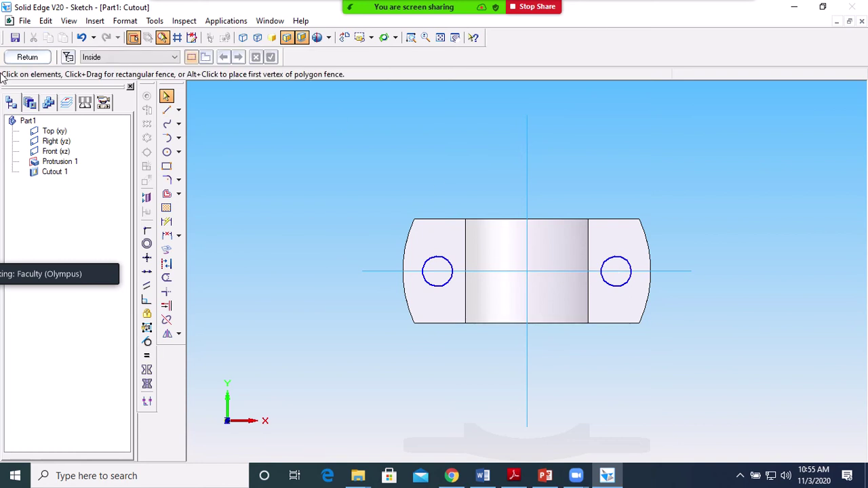
Close the sketch, cut both circles about 67 mm downward through the flanges, and finish the cutout.
left_click(21, 58)
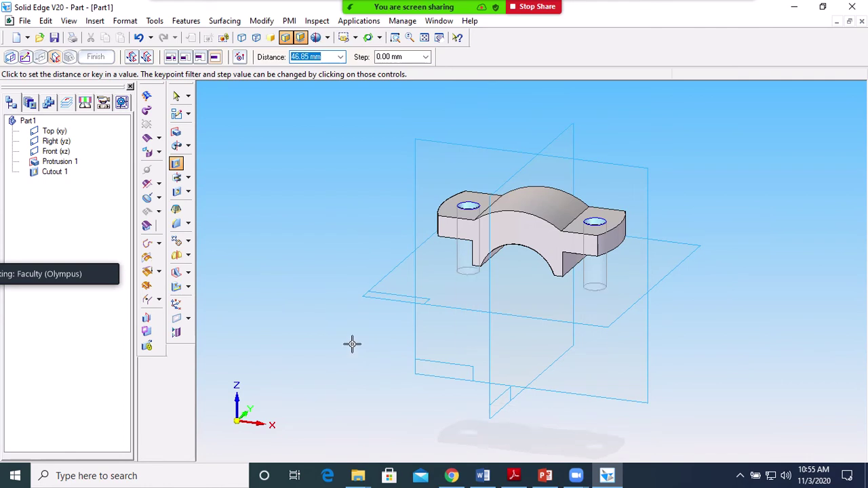
left_click(352, 358)
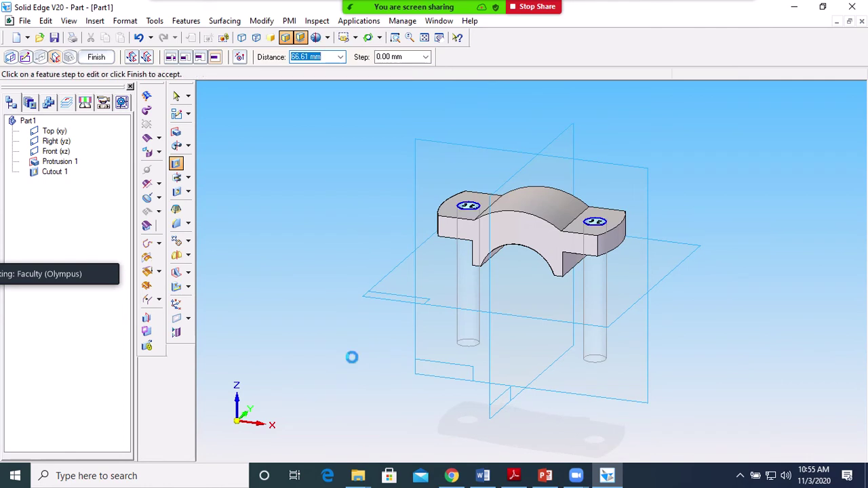
left_click(98, 56)
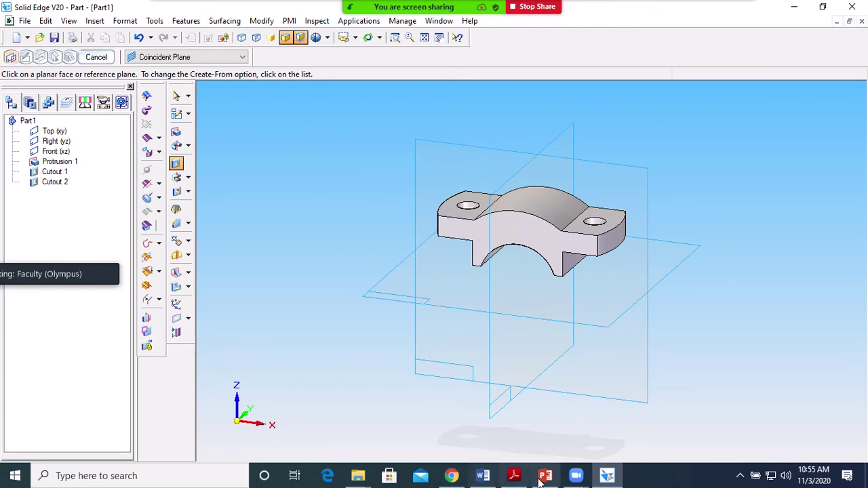
Check the R12 relief around the holes in the PDF drawing and start a Cutout sketch on the left flange's upper face in Solid Edge.
left_click(513, 475)
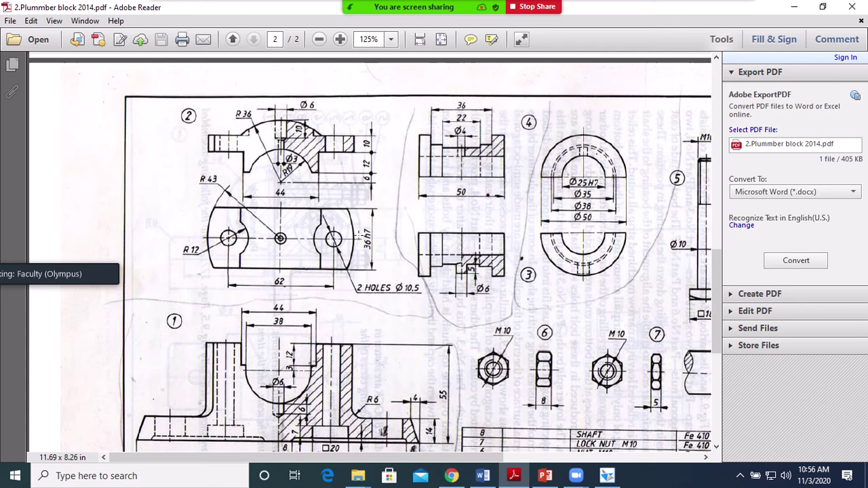
left_click(607, 476)
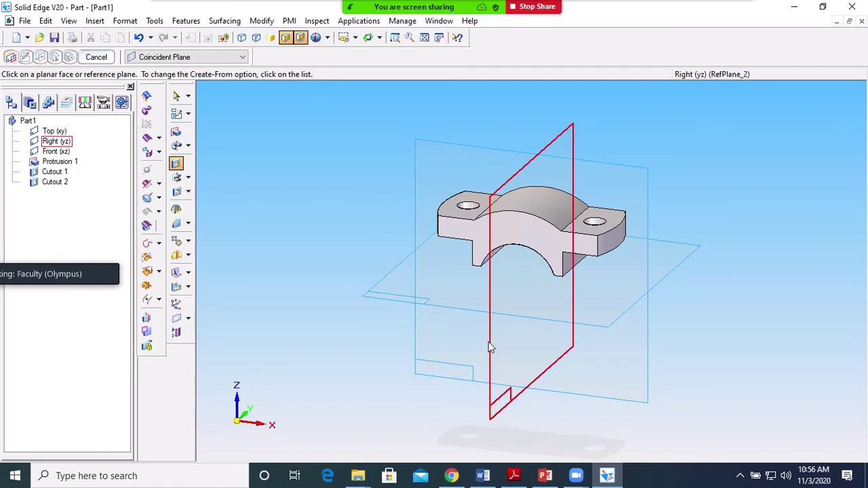
left_click(176, 165)
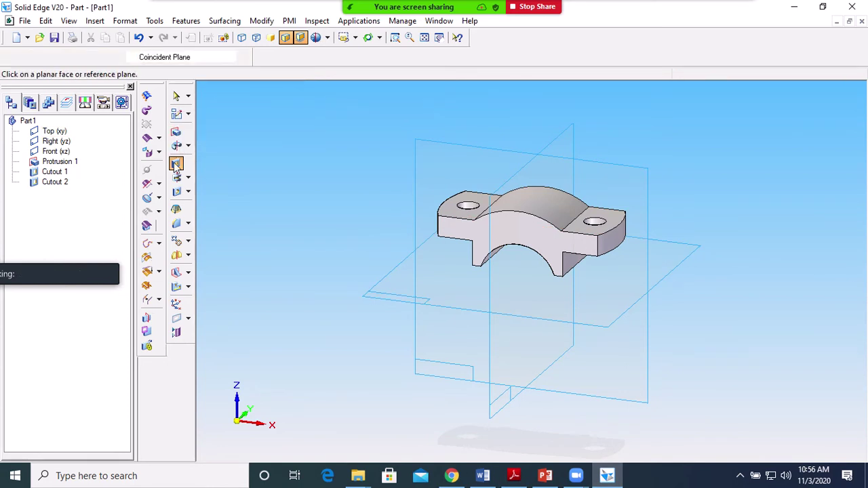
left_click(454, 210)
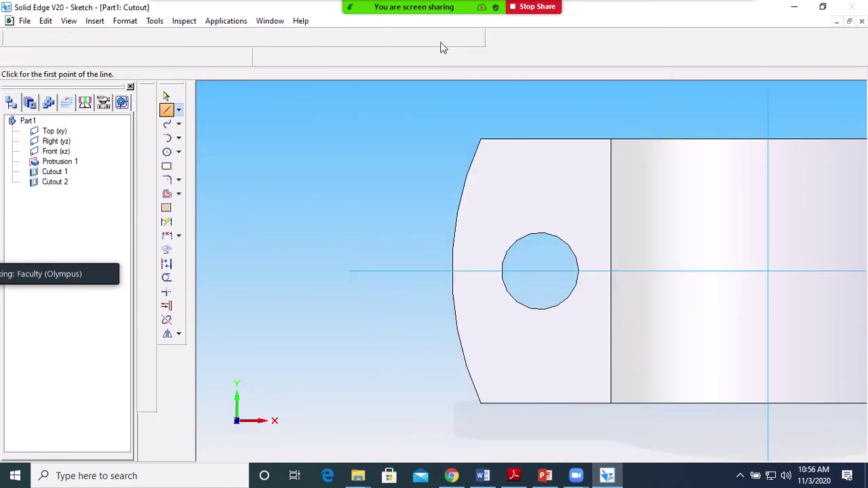
left_click(439, 37)
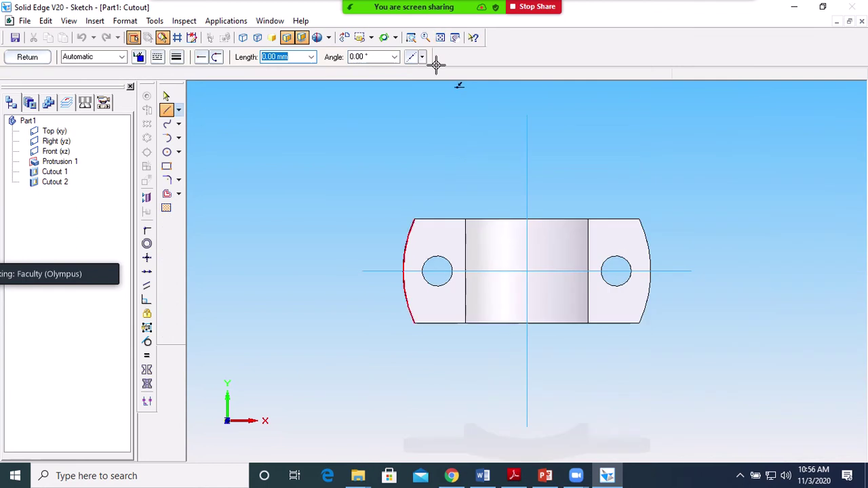
Draw a 4 mm diameter circle concentric with the left flange hole.
left_click(167, 152)
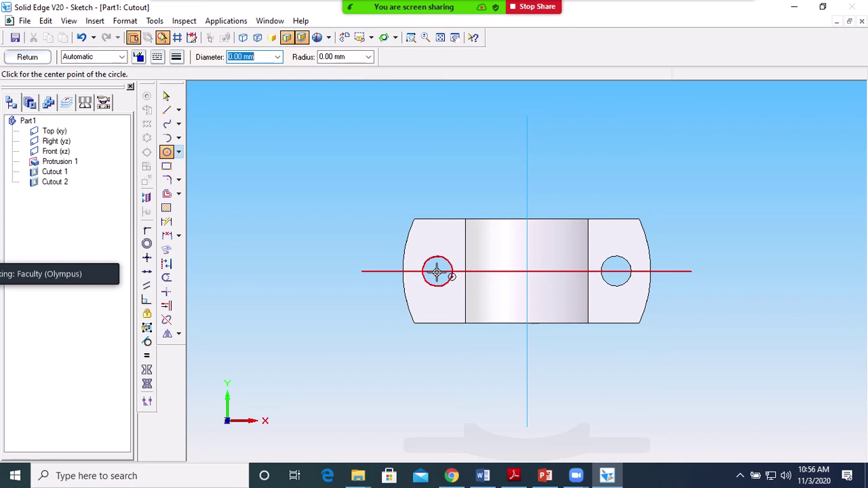
left_click(437, 272)
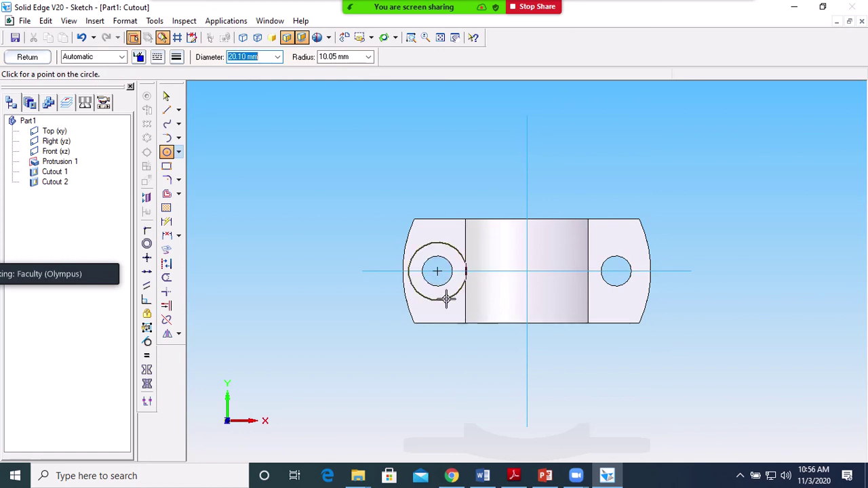
type("4")
key("Tab")
left_click(446, 299)
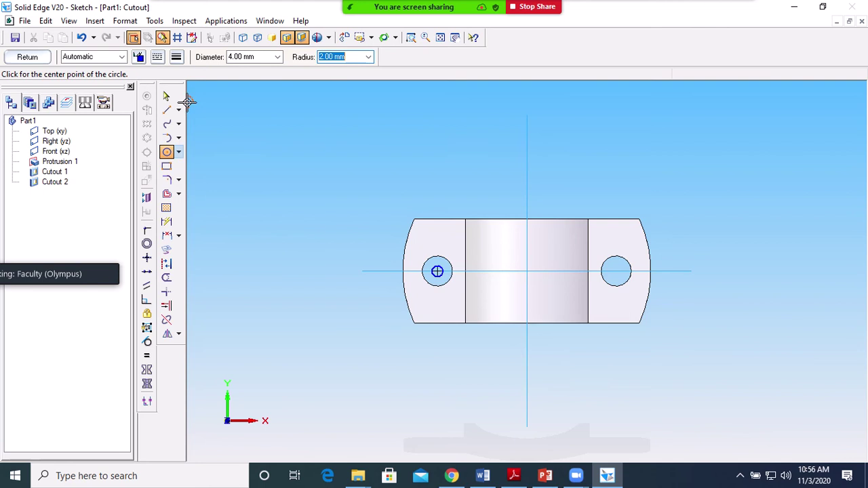
Set the diameter of the circle around the left flange hole to 24 mm.
left_click(166, 97)
left_click(167, 152)
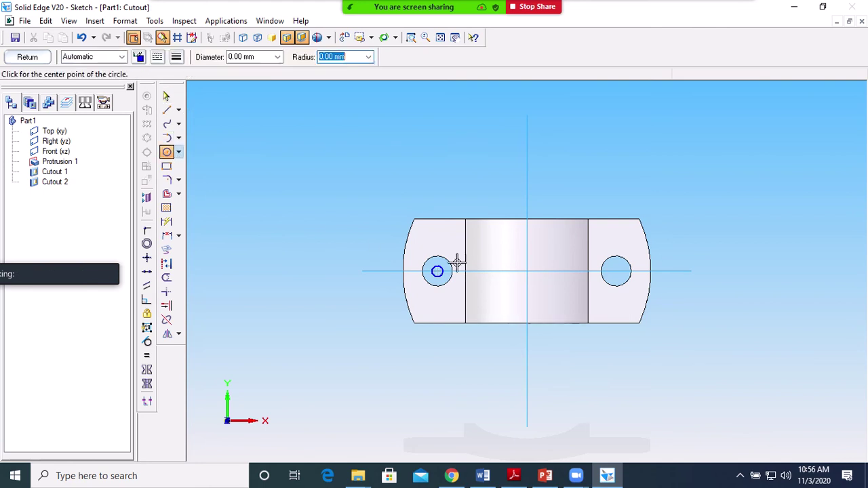
left_click(166, 97)
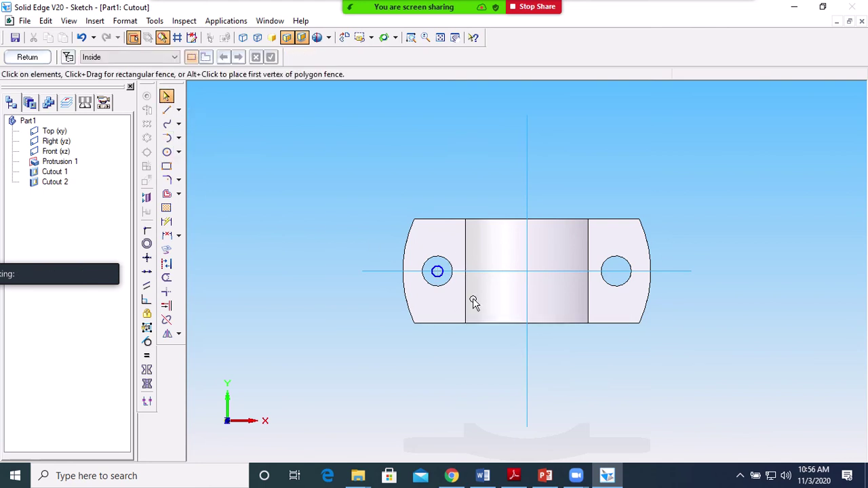
left_click(434, 255)
left_click(256, 57)
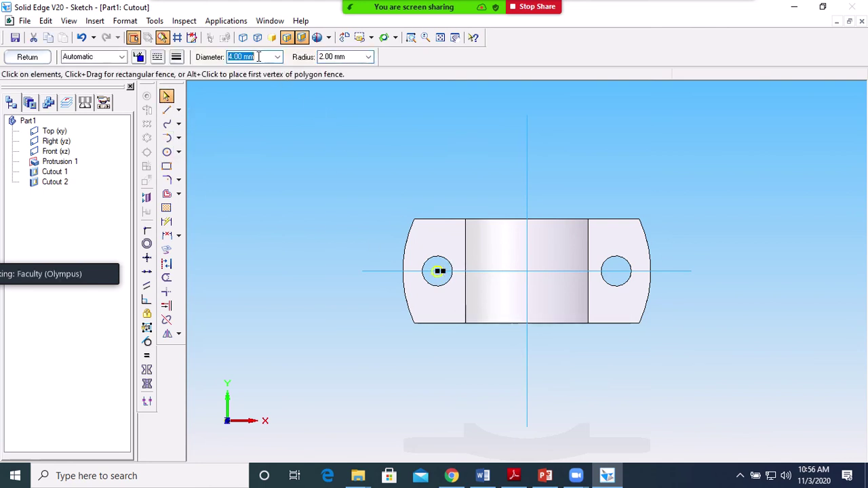
type("24")
key("Tab")
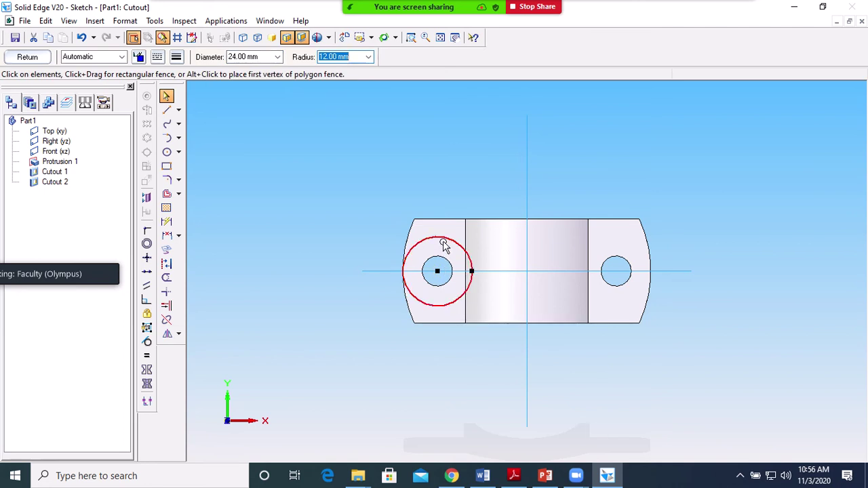
Mirror the 24 mm circle about the vertical centre axis so a copy surrounds the right flange hole.
left_click(168, 335)
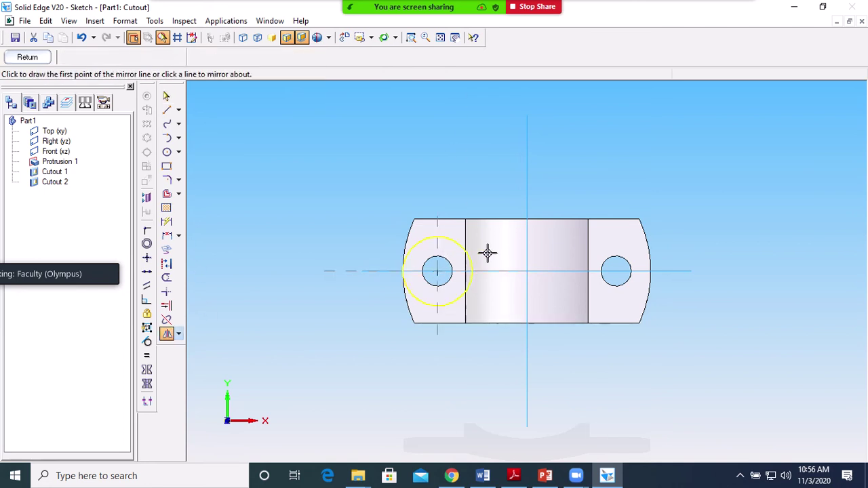
left_click(168, 95)
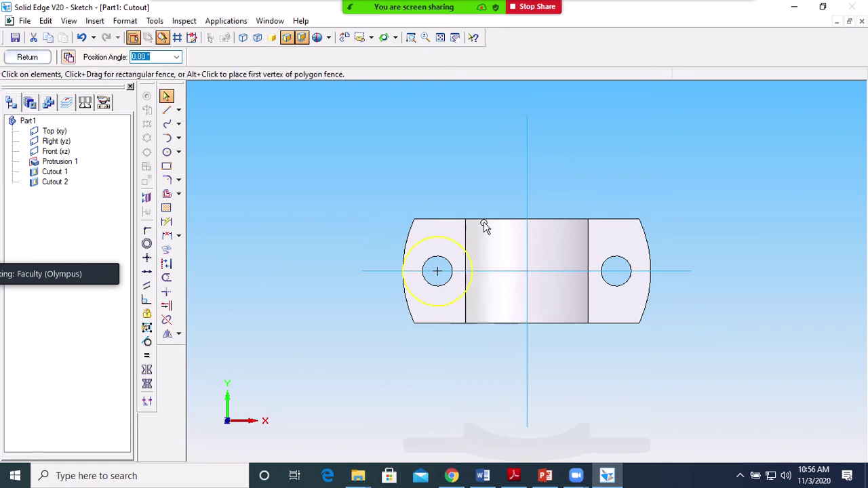
left_click(450, 240)
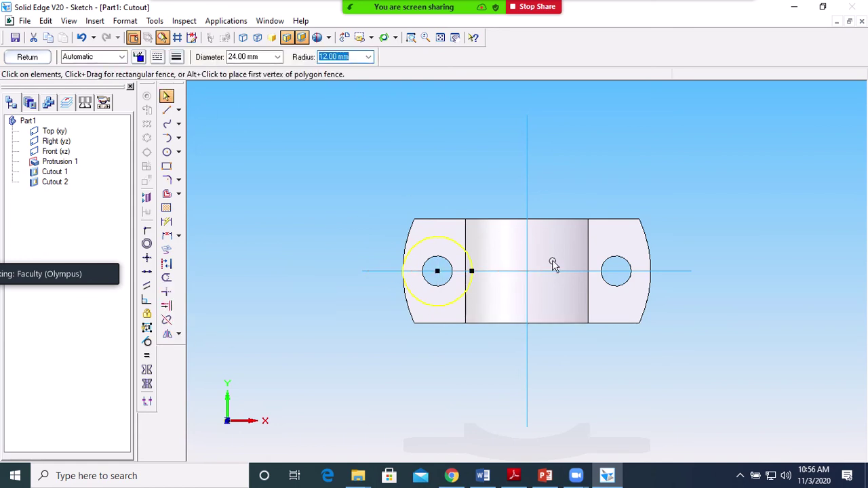
left_click(162, 337)
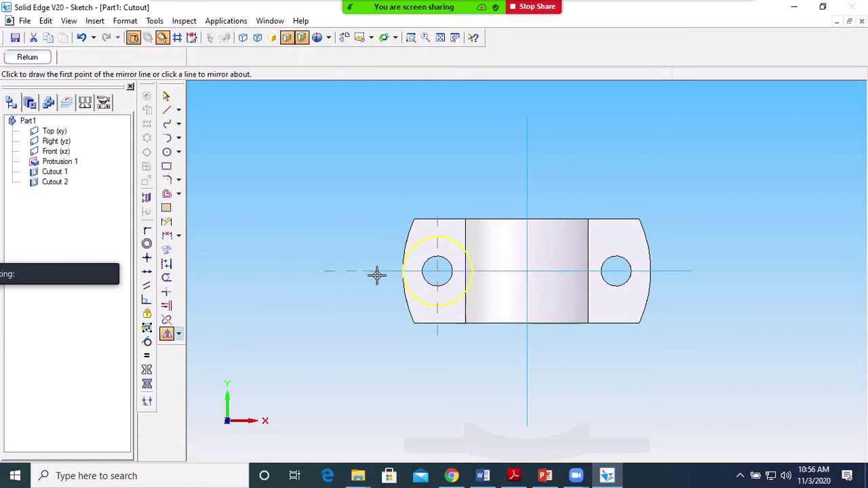
left_click(527, 250)
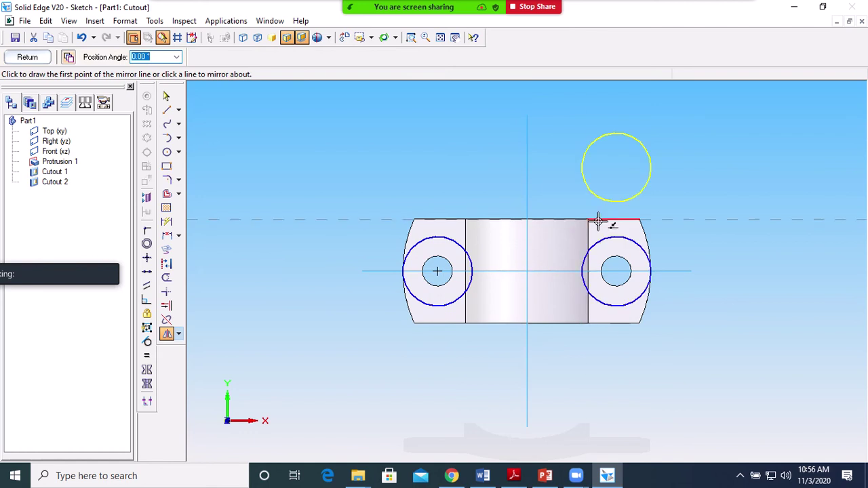
Close the sketch, cut both 24 mm circles about 31 mm upward from the flange faces, and finish the cutout.
left_click(27, 57)
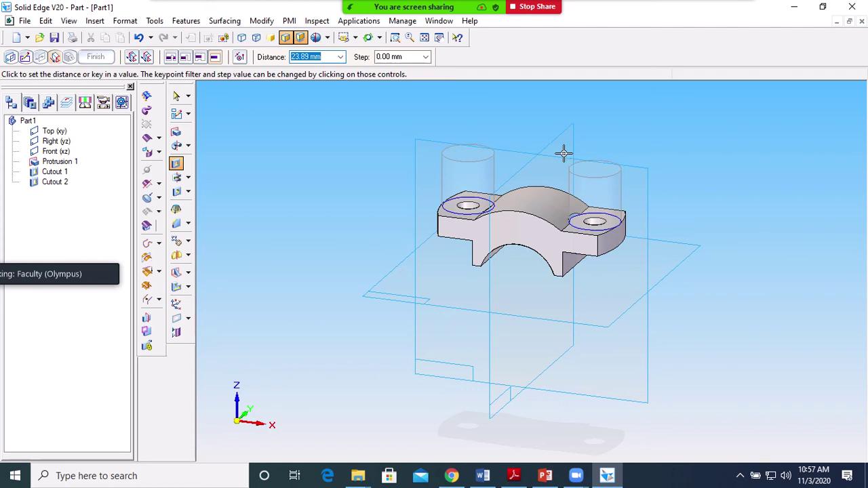
left_click(567, 147)
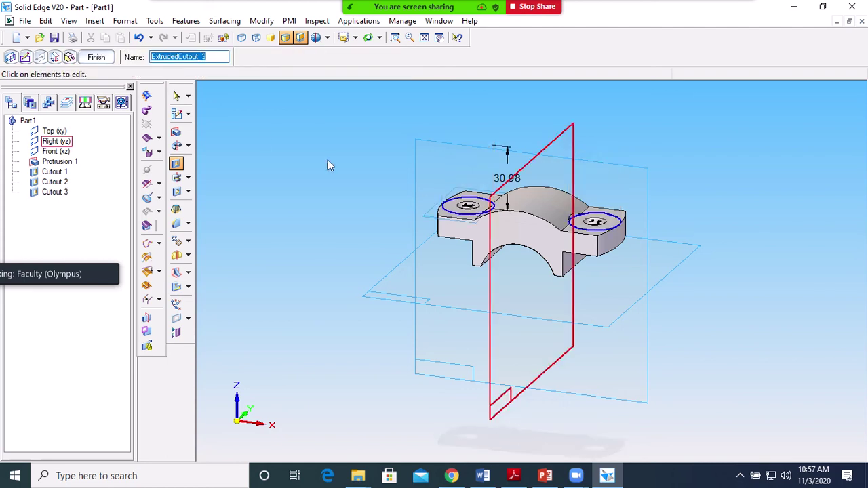
left_click(96, 57)
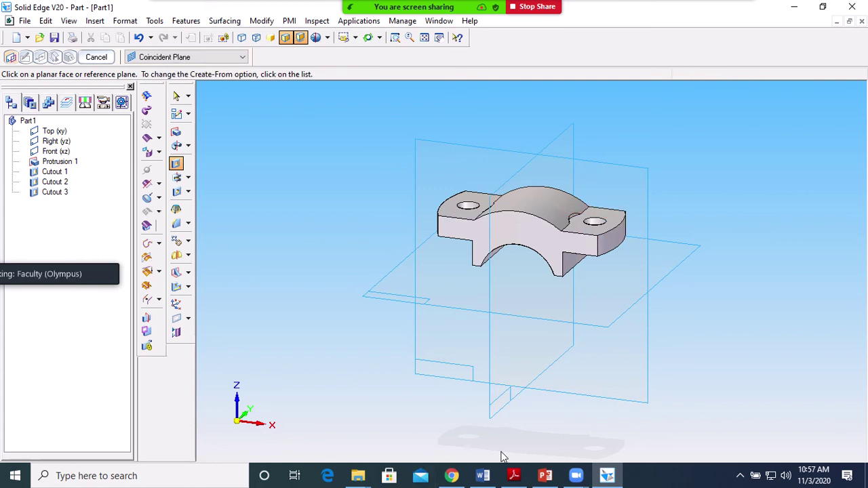
Check part 2 in the PDF drawing and create a parallel plane 35 mm above the Top (xy) plane in Solid Edge.
left_click(507, 478)
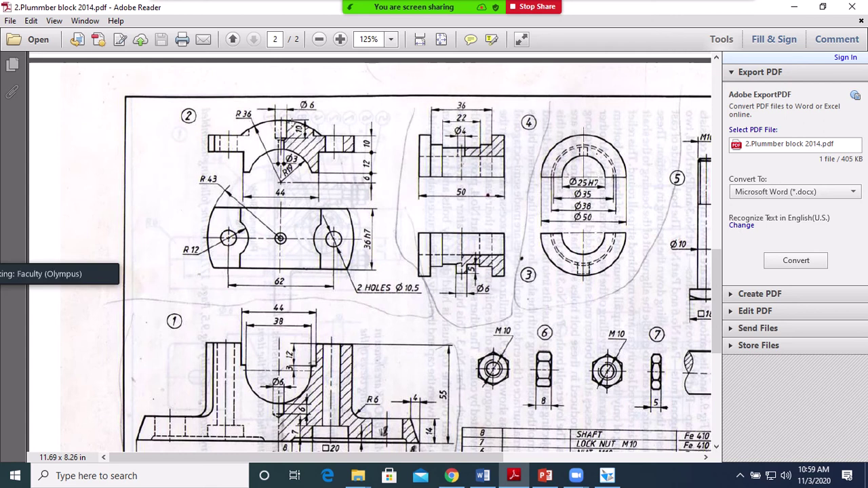
left_click(607, 475)
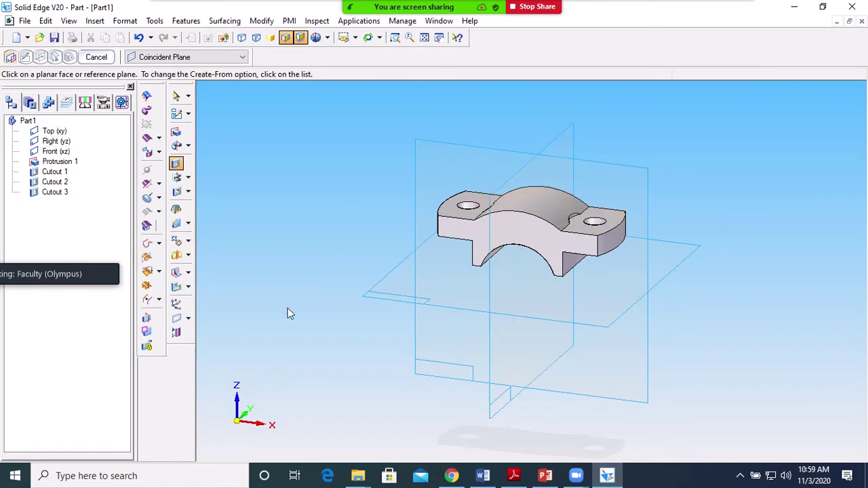
left_click(190, 321)
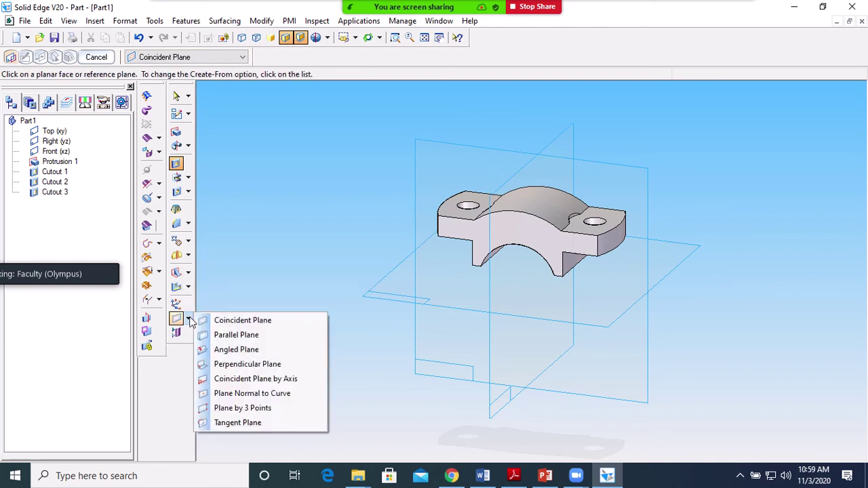
left_click(231, 337)
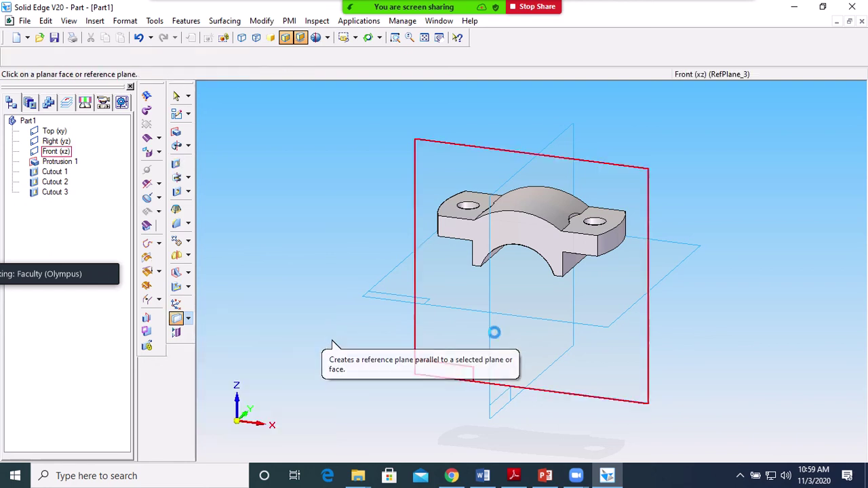
left_click(592, 329)
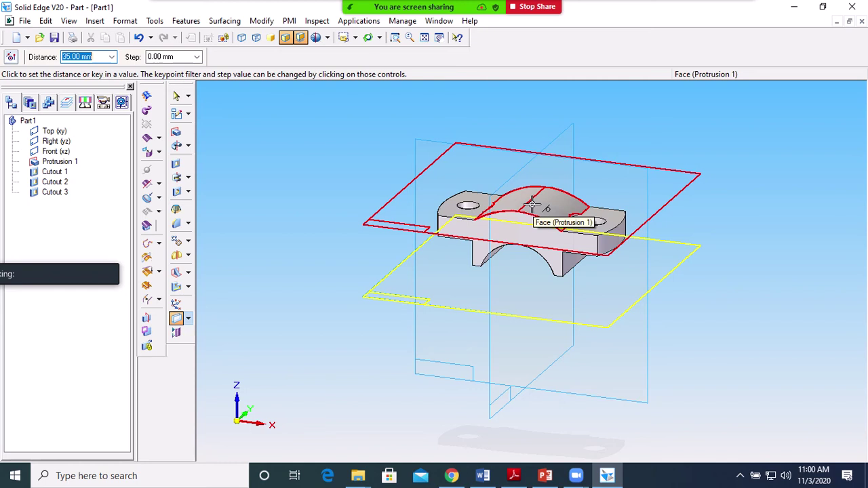
left_click(534, 210)
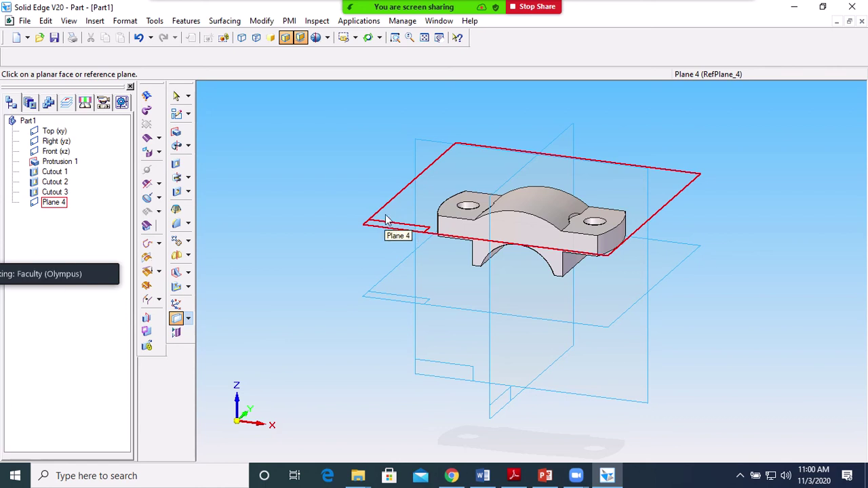
Start a Hole feature sketch on the new plane above the cap and activate the Hole Circle tool.
left_click(178, 195)
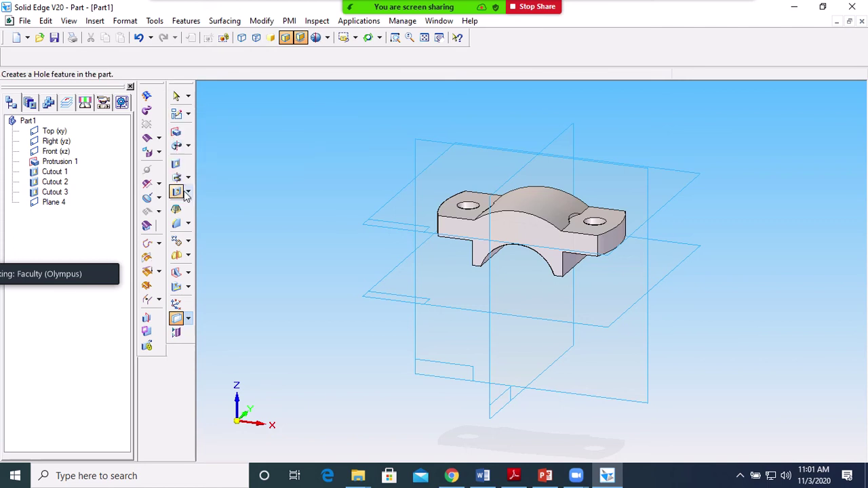
left_click(188, 192)
left_click(189, 194)
left_click(178, 192)
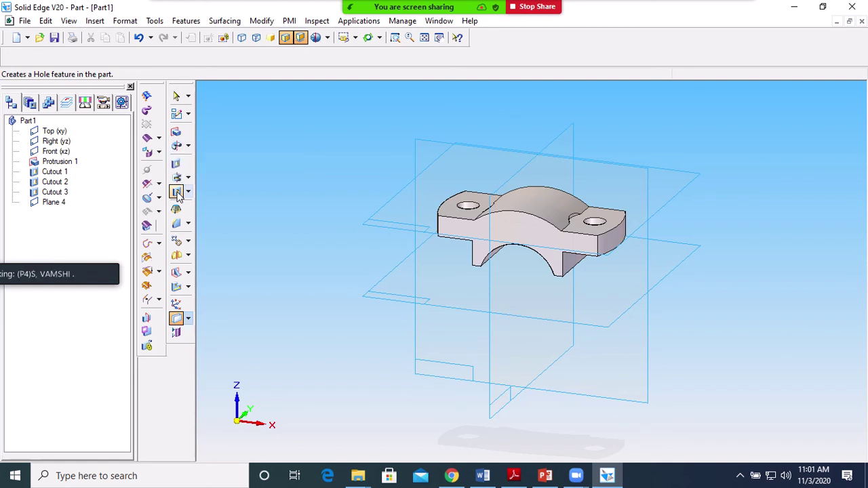
left_click(178, 194)
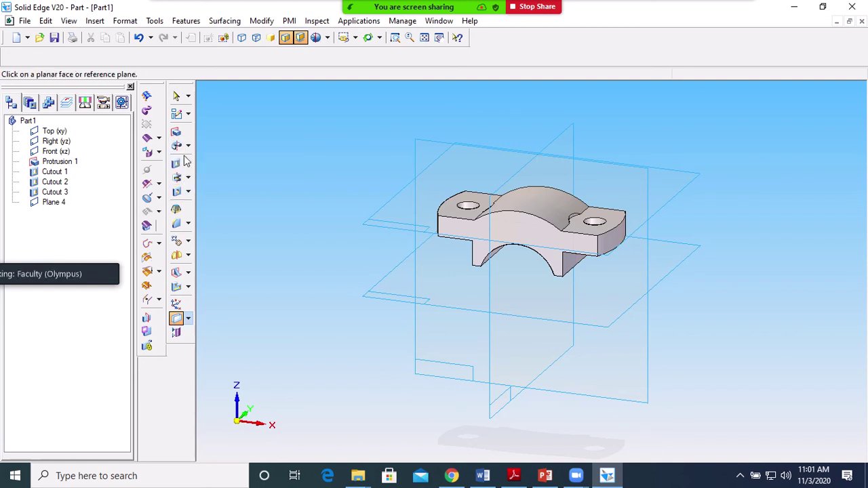
left_click(177, 193)
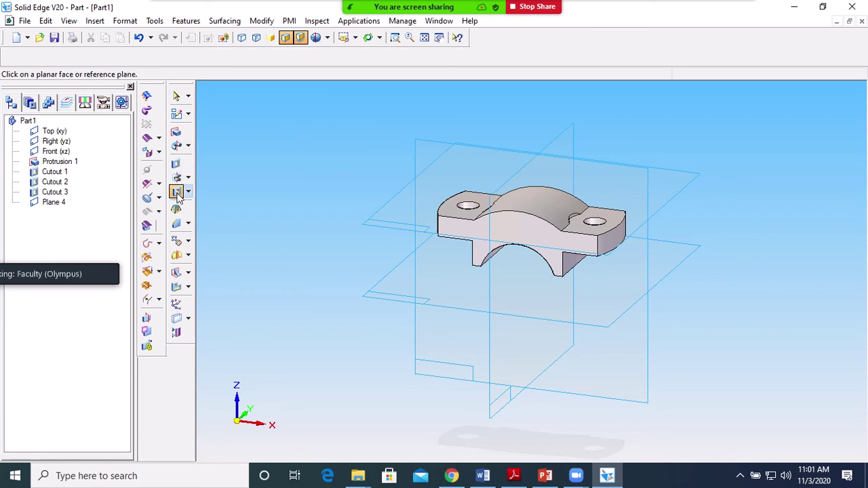
left_click(394, 225)
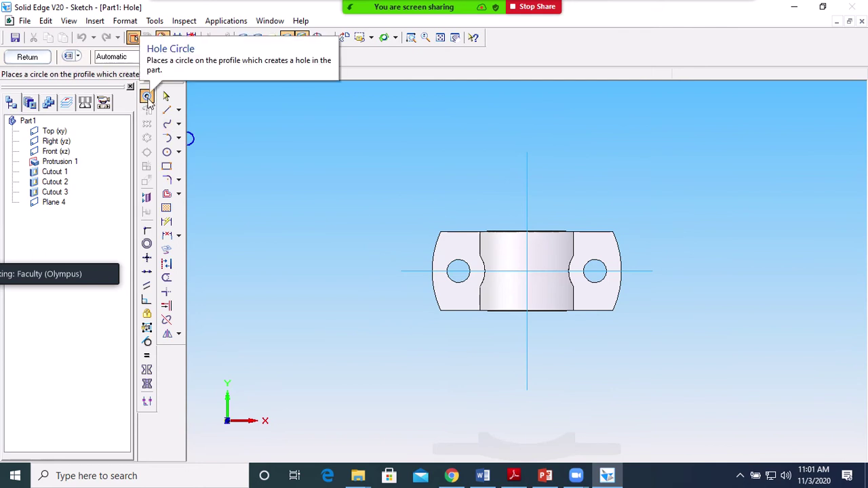
left_click(147, 97)
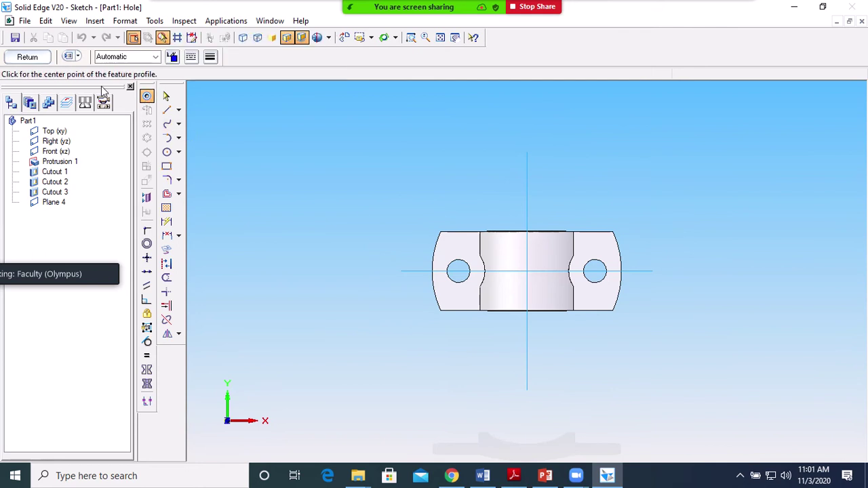
Define the hole as a Counterbore type with a 3 mm diameter in the hole options.
left_click(69, 57)
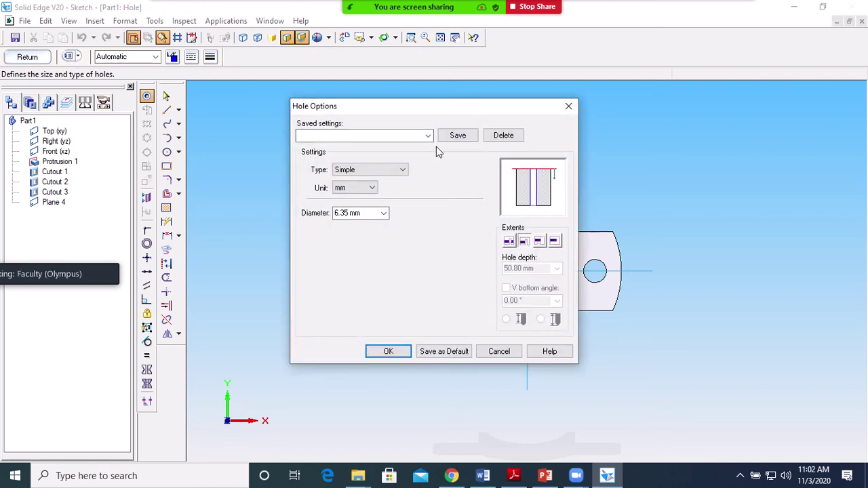
left_click(397, 170)
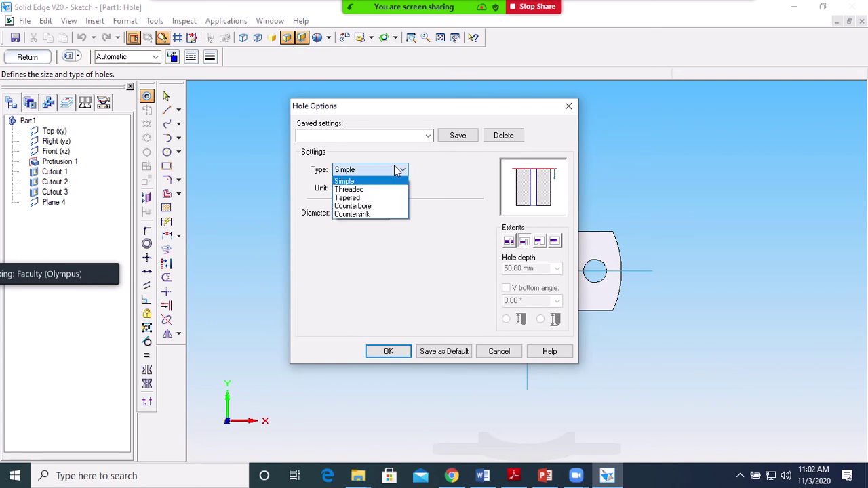
left_click(361, 207)
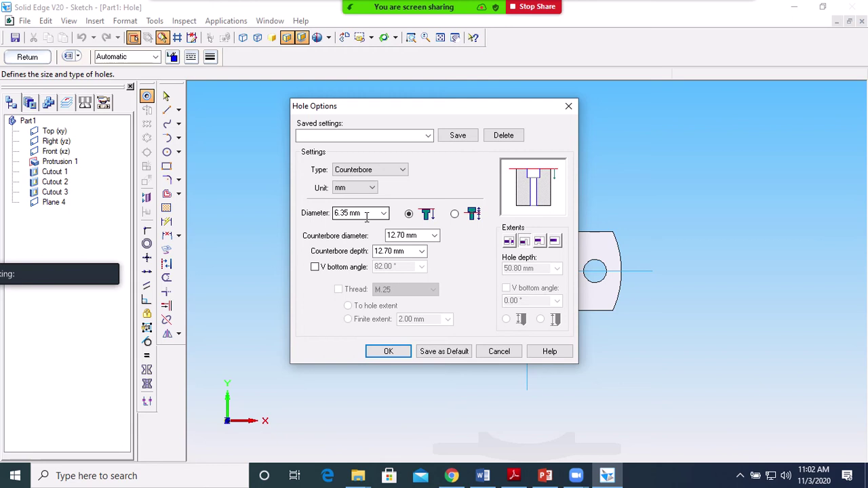
double_click(367, 216)
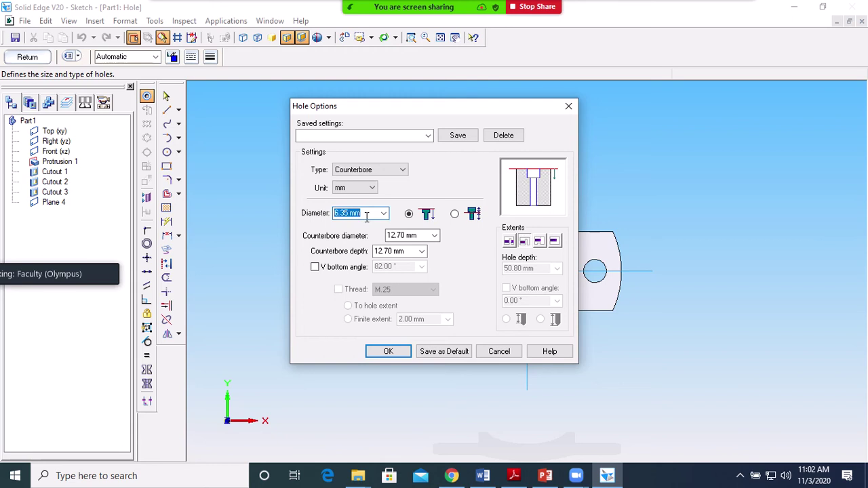
type("3")
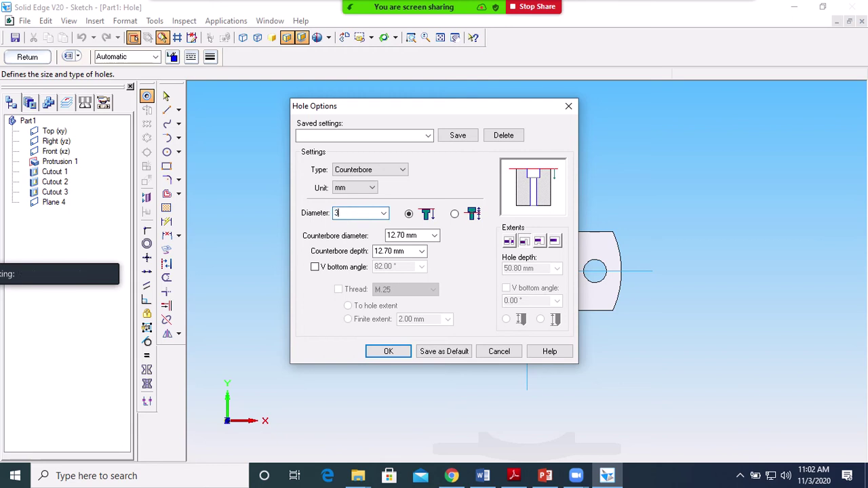
Check the stepped centre hole in the PDF drawing and set the counterbore diameter to 6 mm and depth to 10 mm in Solid Edge.
left_click(513, 478)
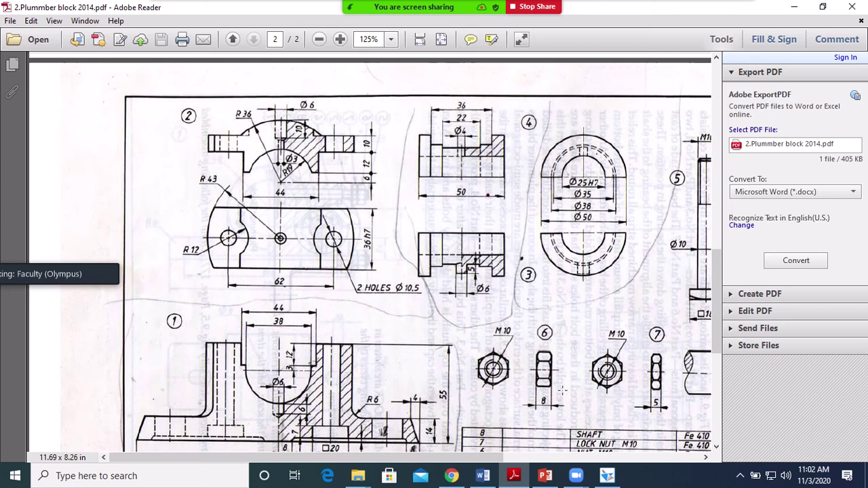
left_click(607, 476)
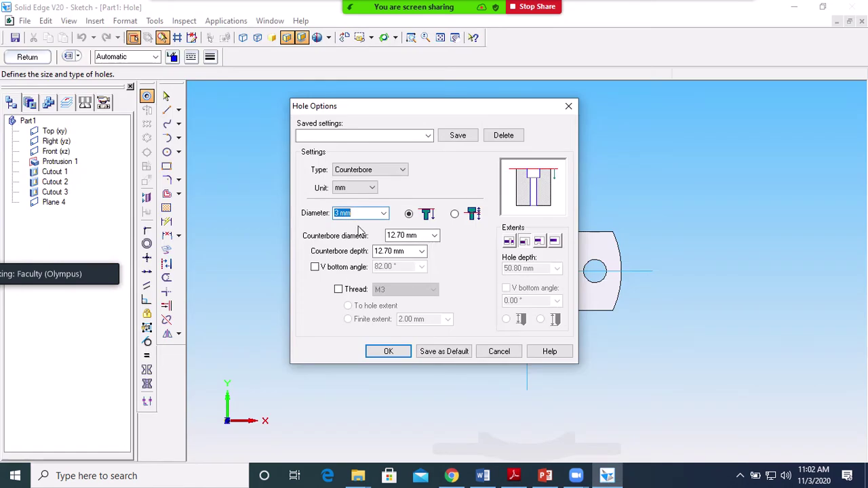
left_click(421, 236)
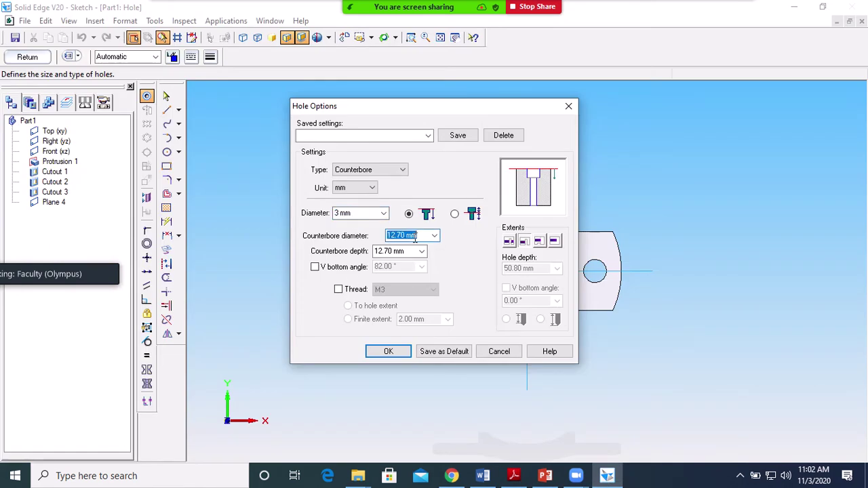
type("6")
left_click(411, 252)
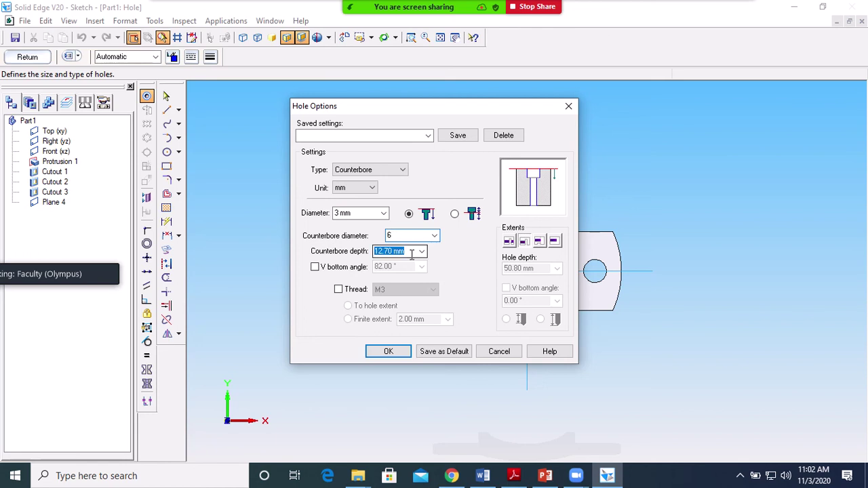
type("10")
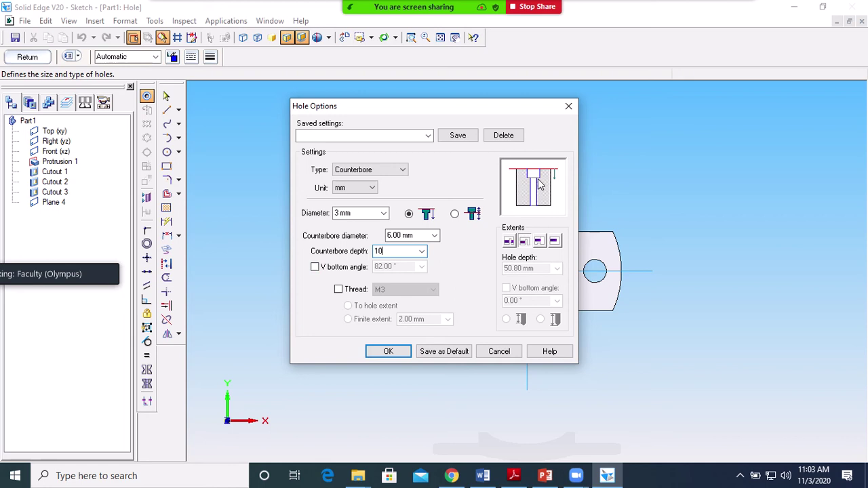
Try the counterbore with and without the V bottom angle, leaving the option enabled at 82°.
left_click(315, 268)
left_click(315, 268)
left_click(315, 267)
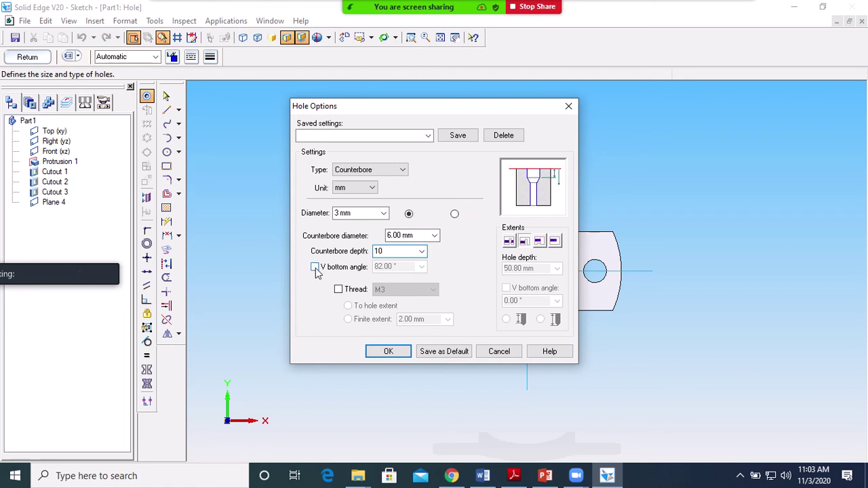
left_click(315, 268)
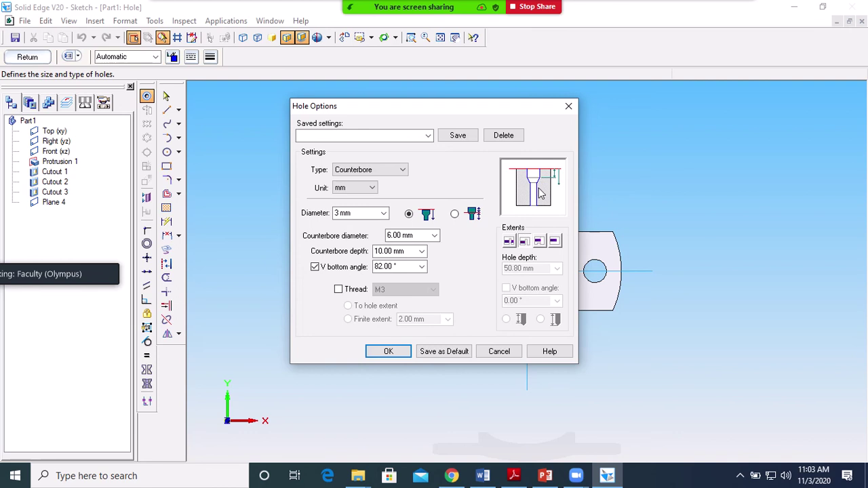
Switch to the PDF drawing and examine the bottom shape of part 2's counterbored centre hole at 200% zoom.
left_click(513, 476)
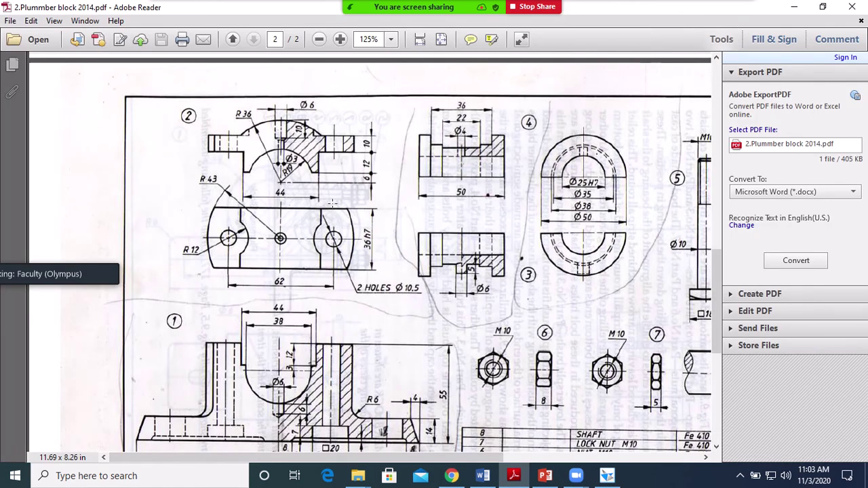
left_click(341, 39)
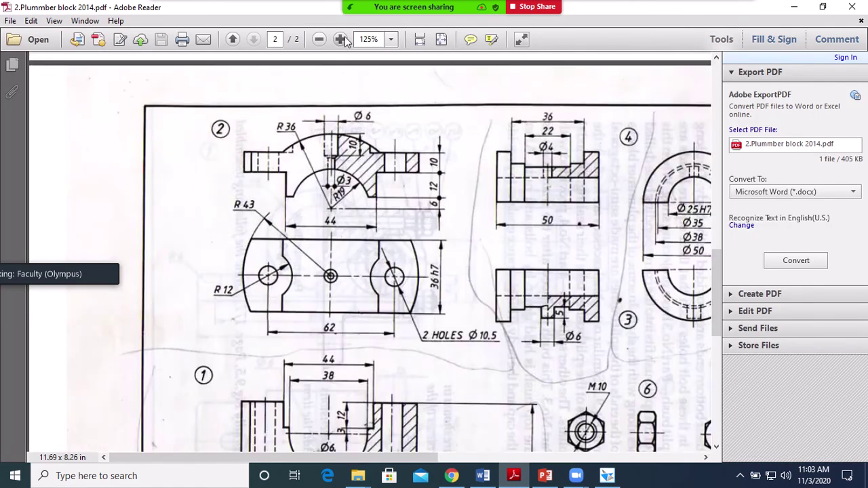
left_click(342, 39)
left_click(341, 40)
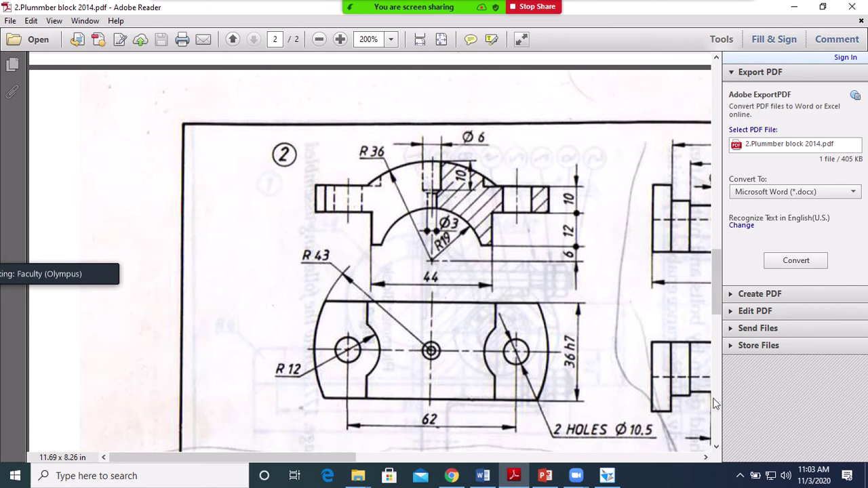
Switch to Solid Edge, accept the counterbore options, place the hole at the reference-axis intersection, and finish it downward through the cap.
left_click(607, 475)
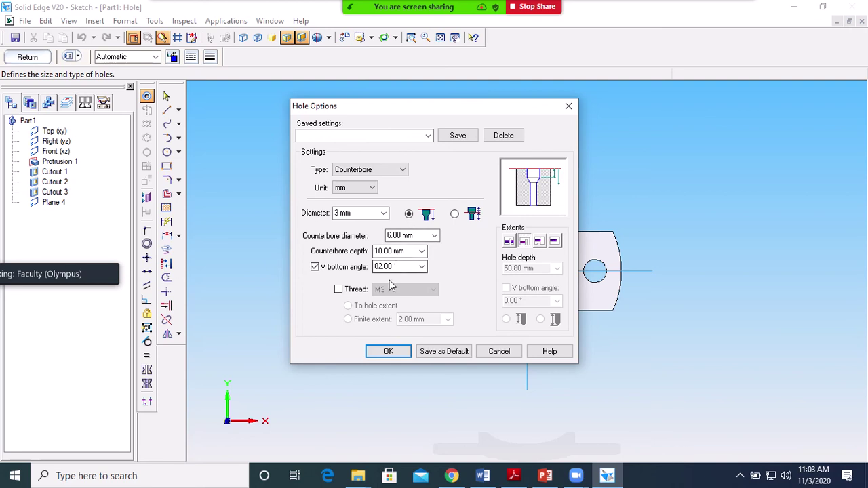
left_click(388, 352)
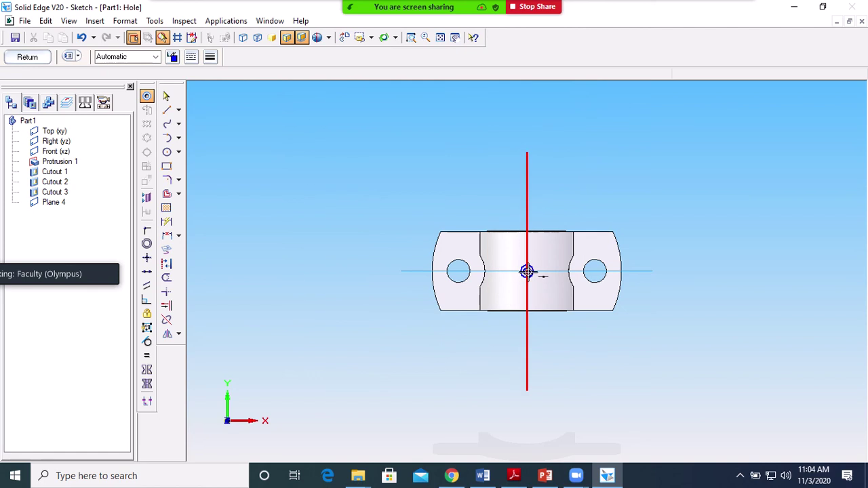
left_click(527, 271)
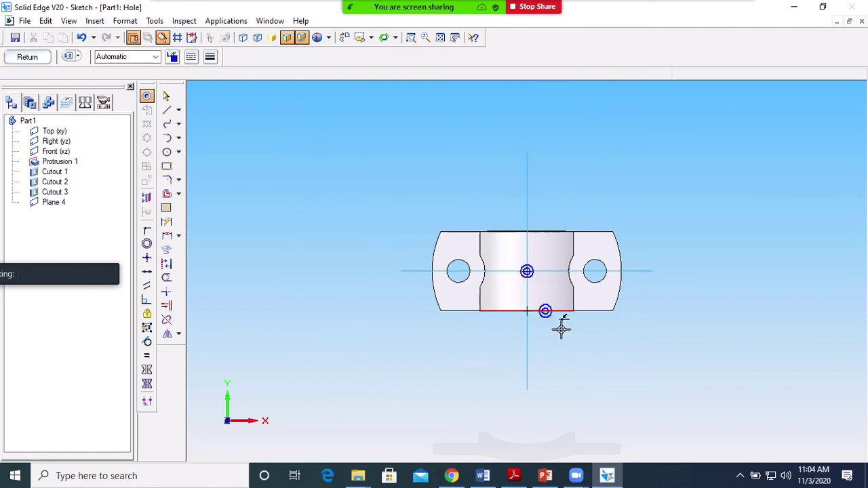
left_click(36, 59)
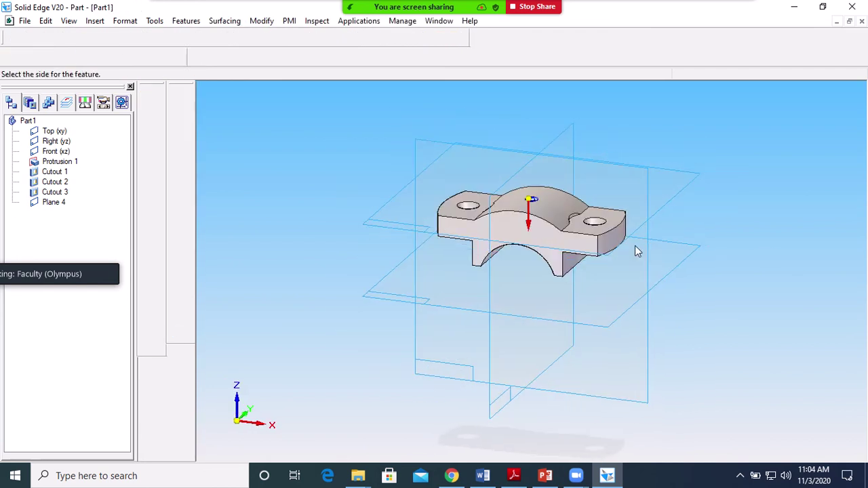
left_click(706, 301)
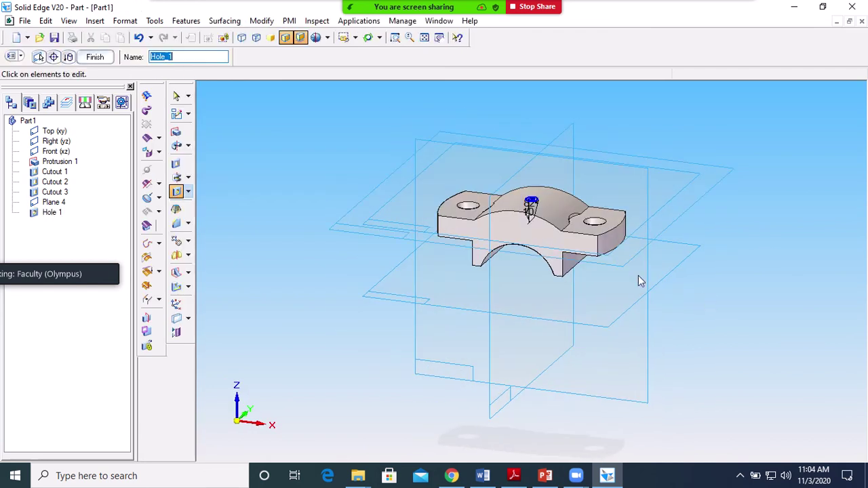
left_click(97, 57)
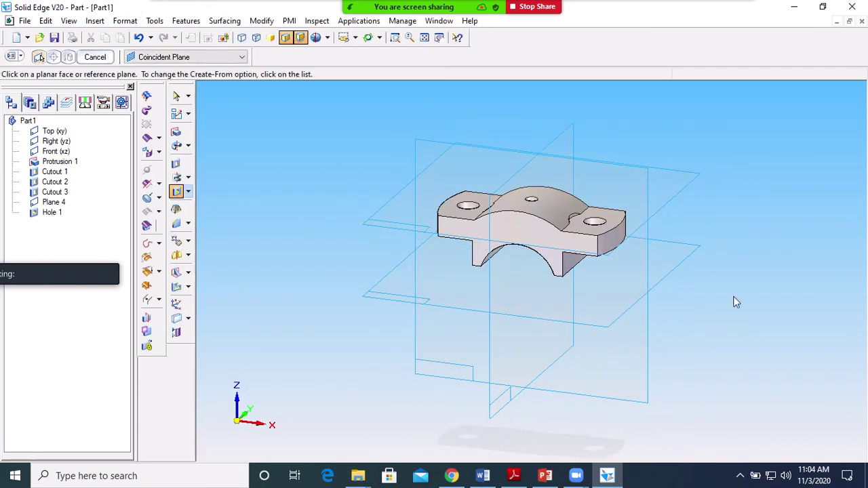
Examine the counterbored centre hole's internal profile in an enlarged front view with hidden edges shown.
middle_click_drag(639, 142, 661, 167)
left_click(355, 37)
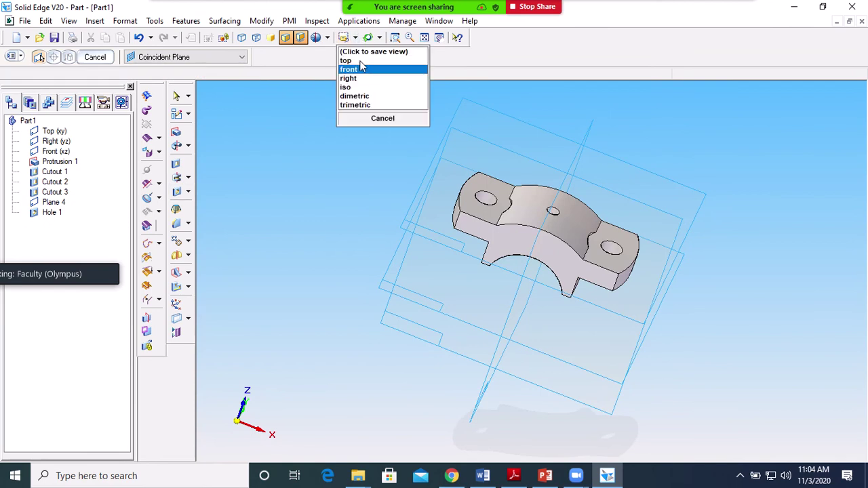
left_click(356, 68)
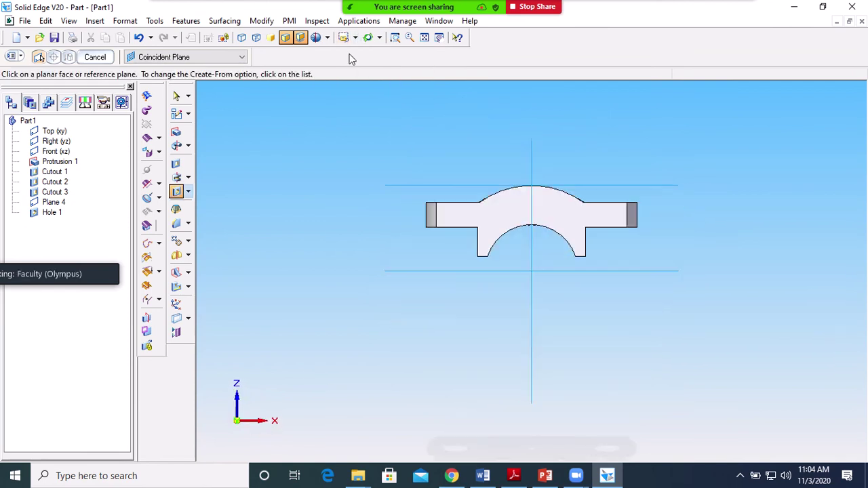
left_click(255, 39)
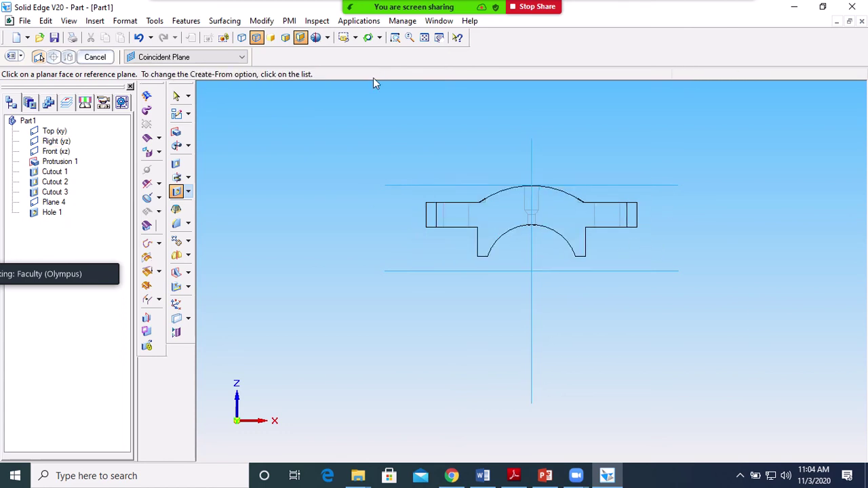
left_click(395, 37)
left_click_drag(430, 173, 670, 262)
key("Escape")
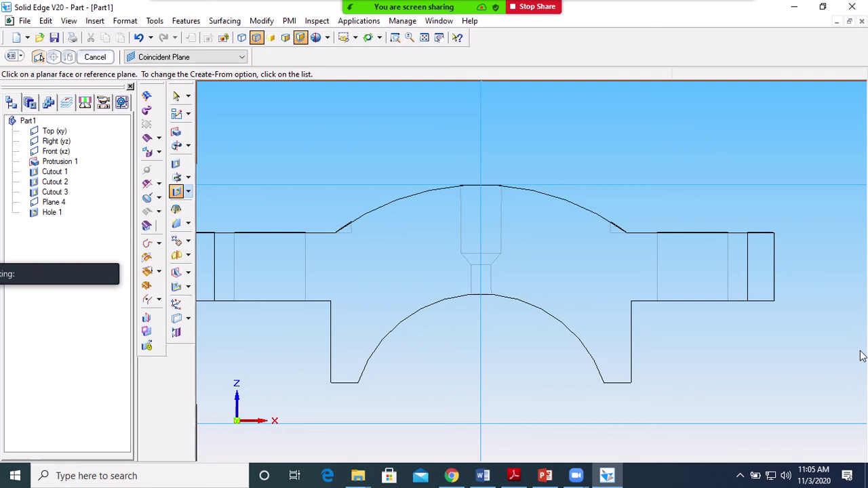
Restore the shaded display and trimetric view of the cap, and exit the Hole command.
left_click(286, 38)
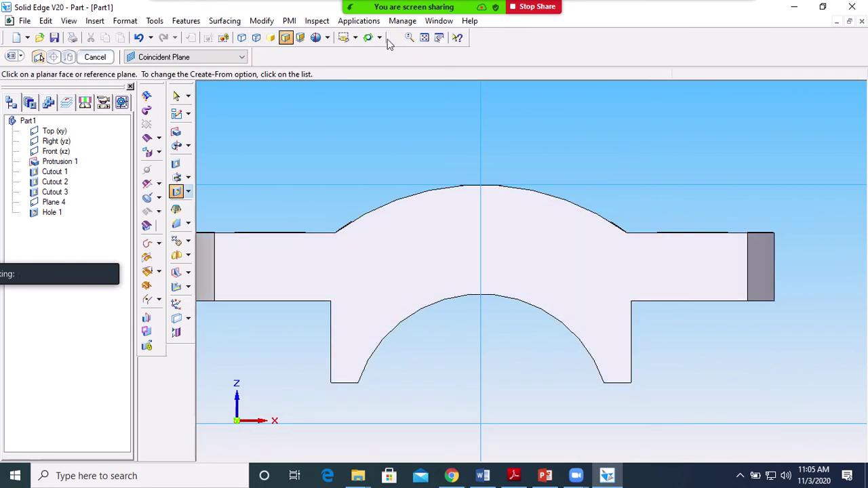
left_click(355, 38)
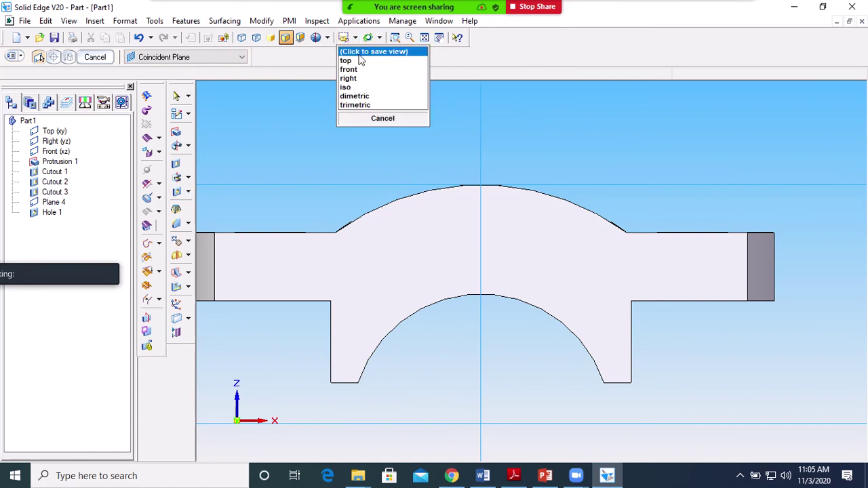
left_click(377, 103)
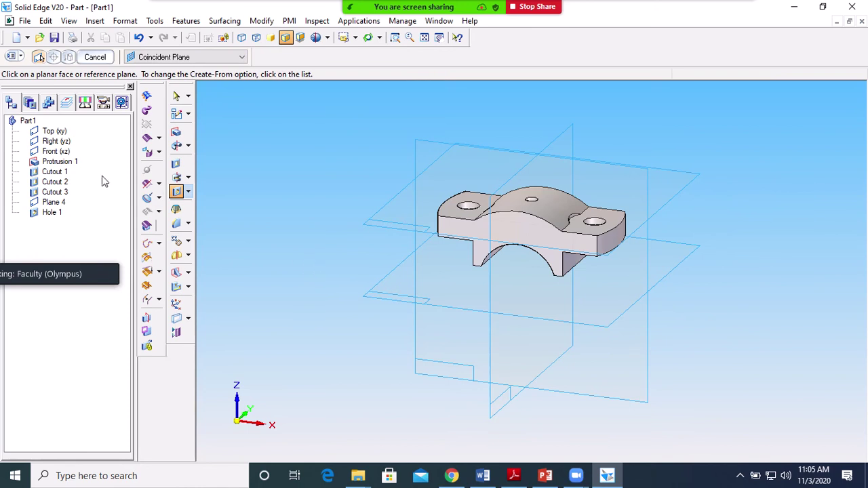
left_click(94, 59)
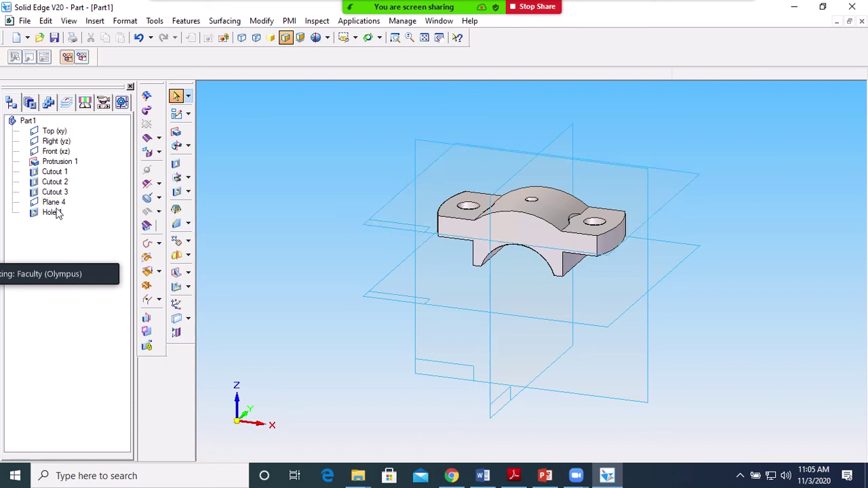
Open the profile of the base feature Protrusion 1 for editing.
right_click(53, 163)
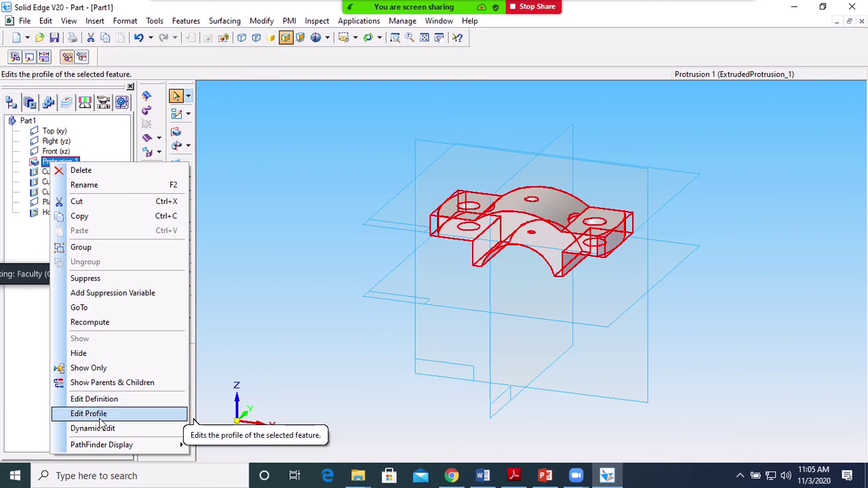
left_click(68, 168)
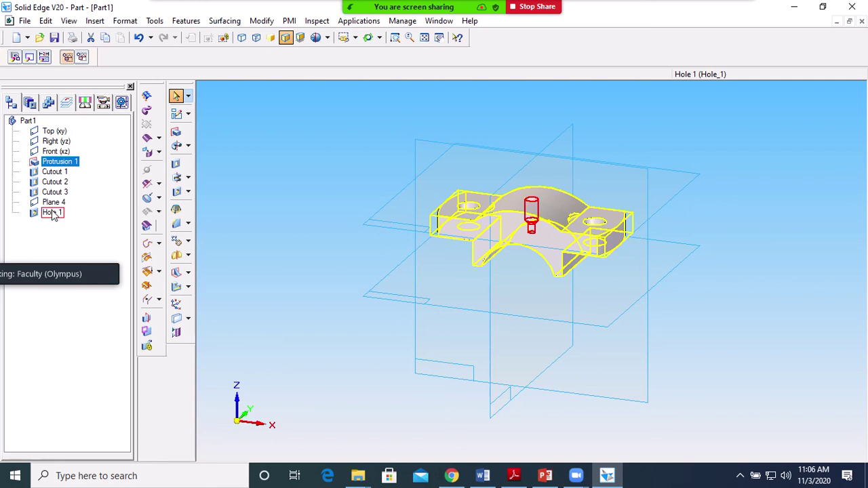
right_click(57, 166)
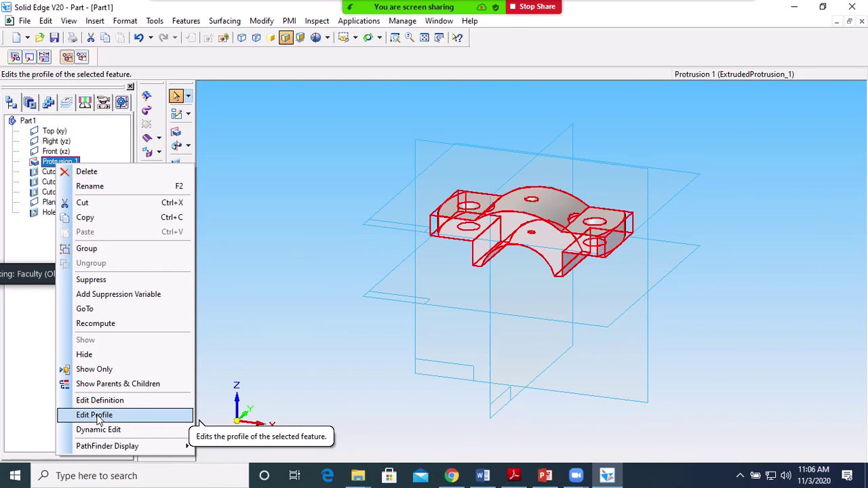
left_click(97, 417)
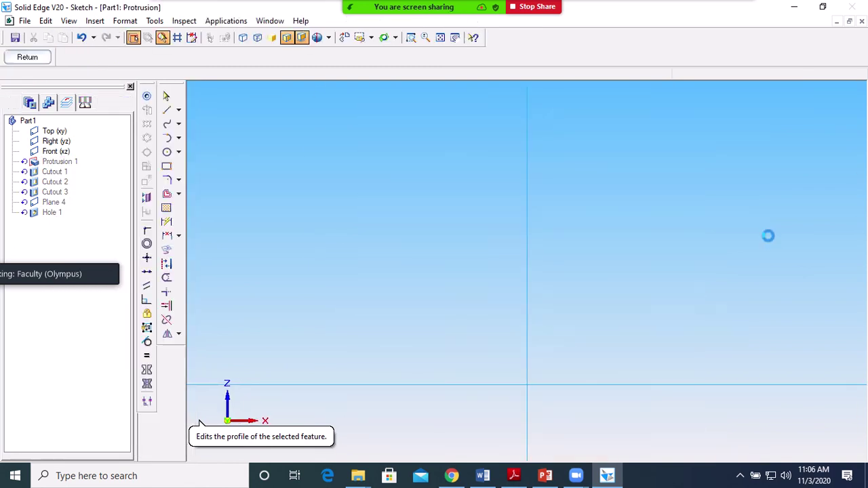
Draw a horizontal line from the origin towards positive X and set its length to 22 mm.
left_click(167, 110)
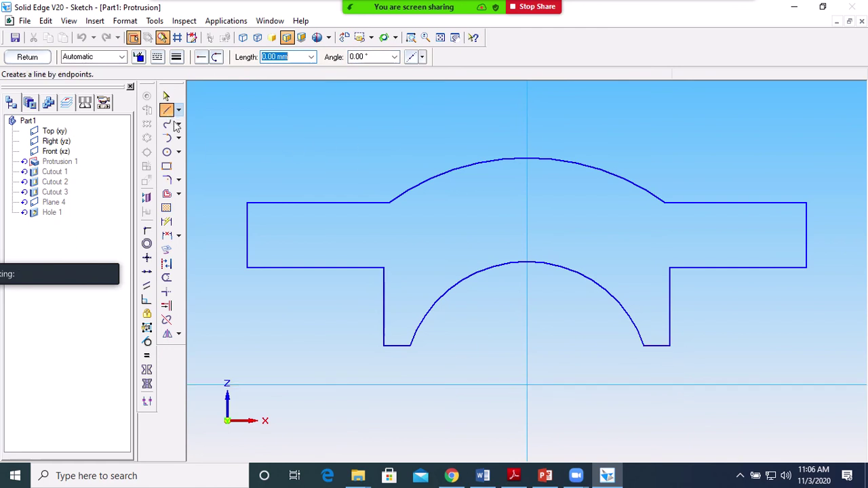
left_click(526, 385)
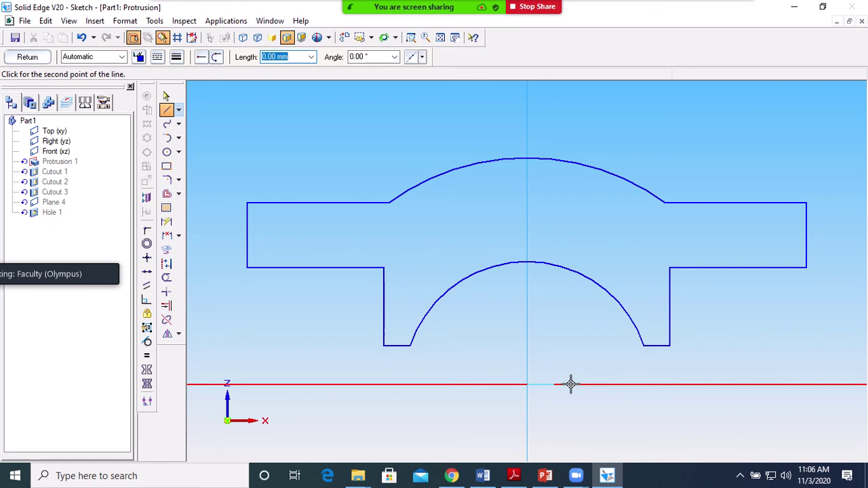
left_click(699, 377)
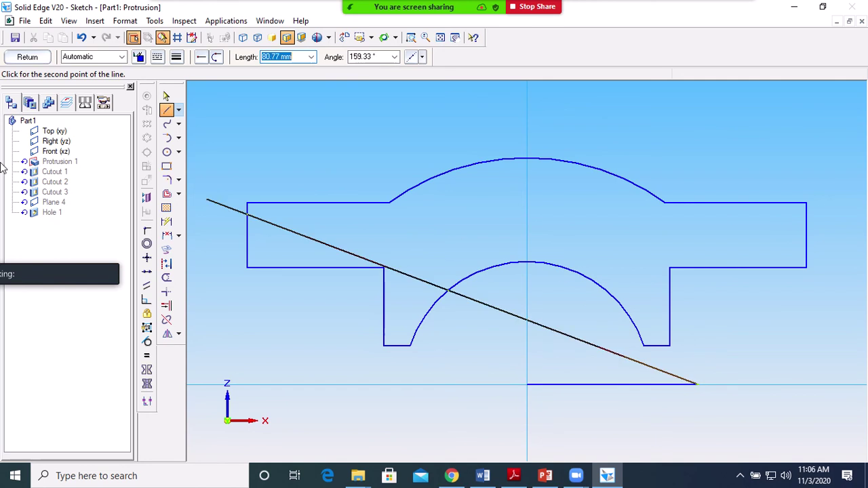
left_click(166, 96)
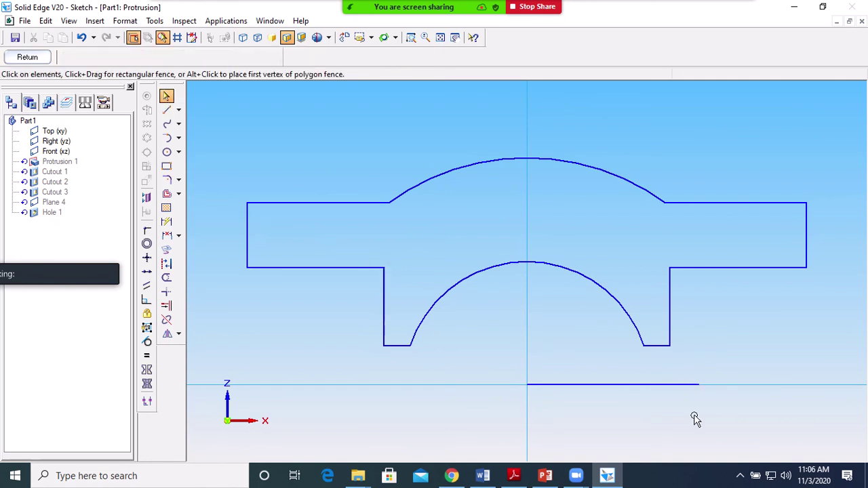
left_click(647, 385)
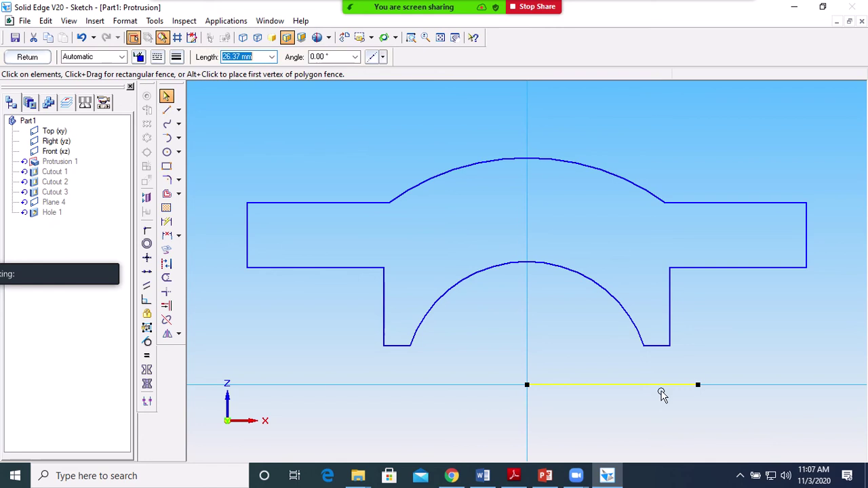
type("22")
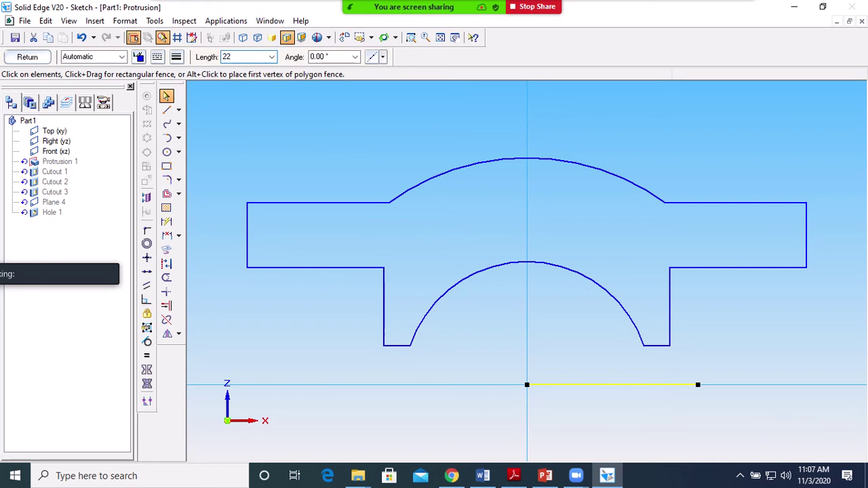
key("Return")
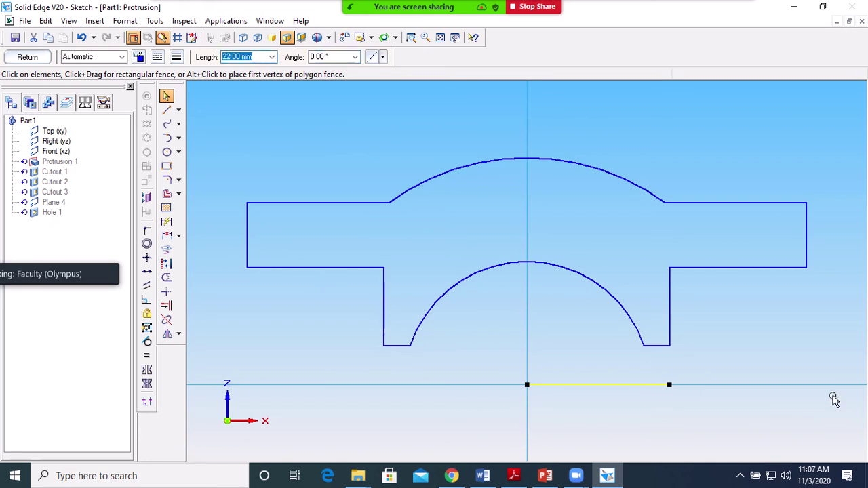
key("Escape")
Draw a 6 mm vertical line at 90° upward from the outer end of the 22 mm line.
left_click(167, 110)
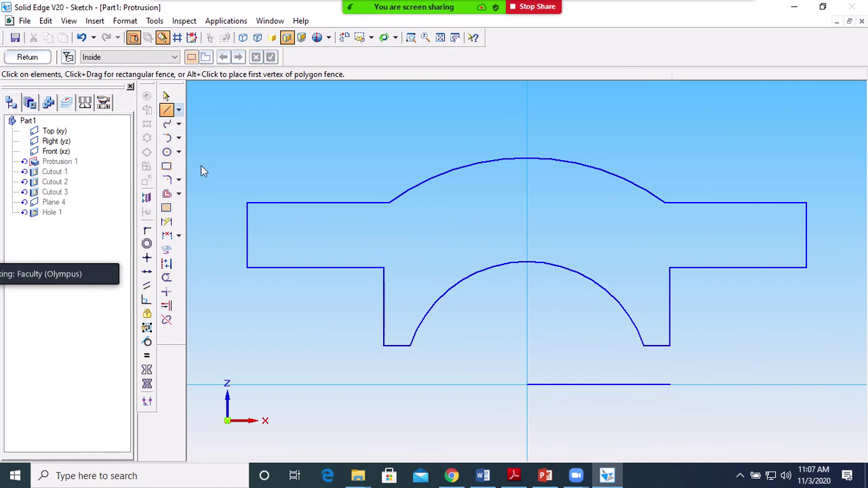
left_click(670, 385)
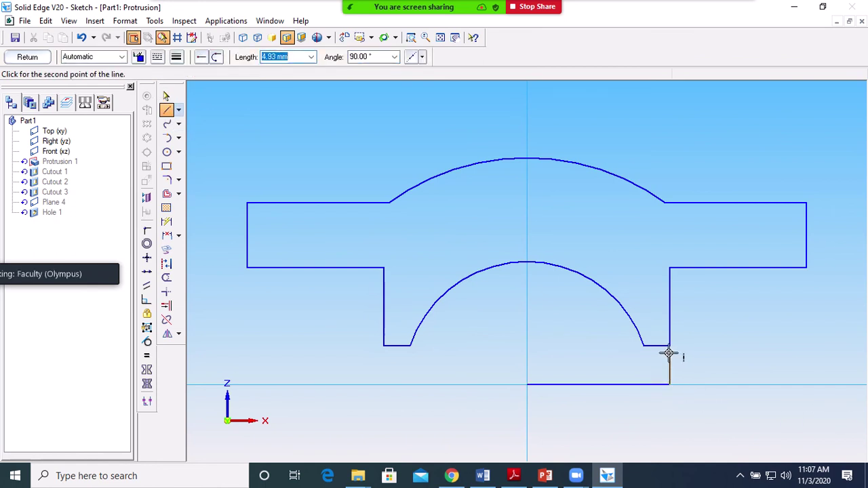
type("6")
key("Tab")
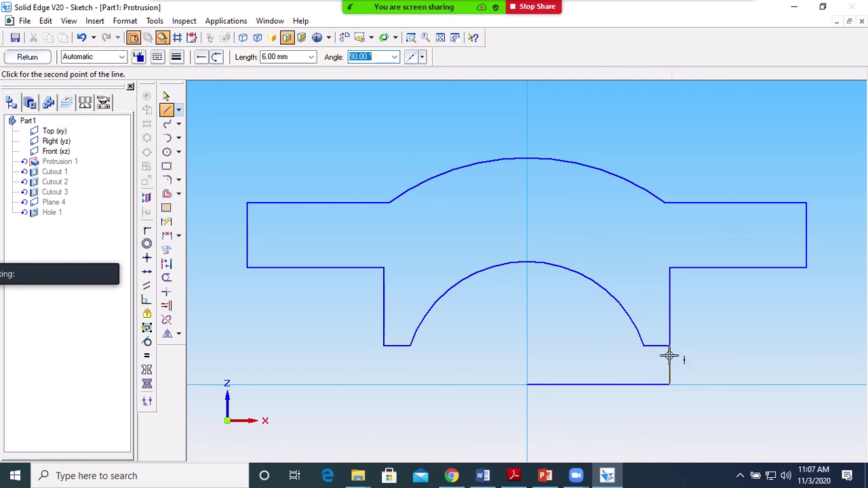
key("Return")
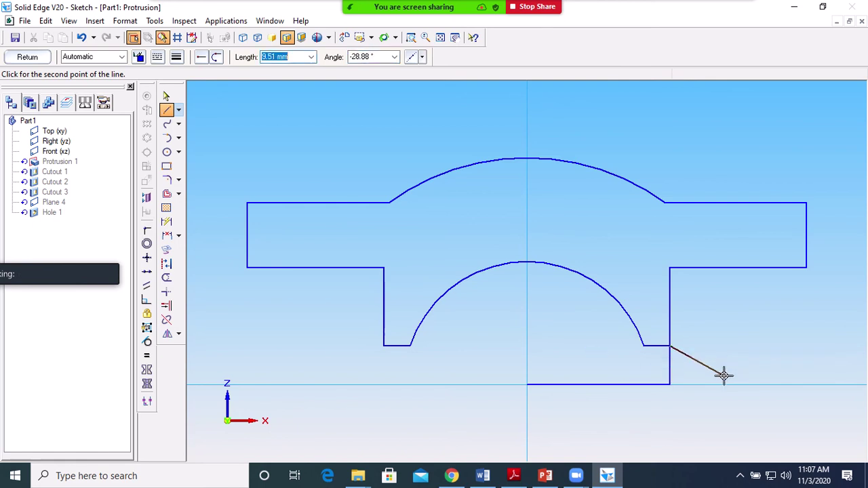
right_click(723, 374)
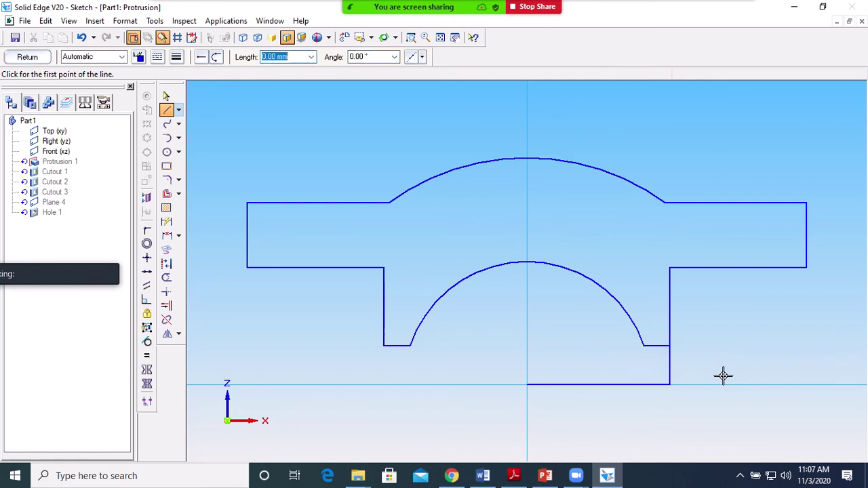
Compare the centre points of the outer R36 arc and the inner R19 arc against the origin.
left_click(166, 96)
left_click(567, 164)
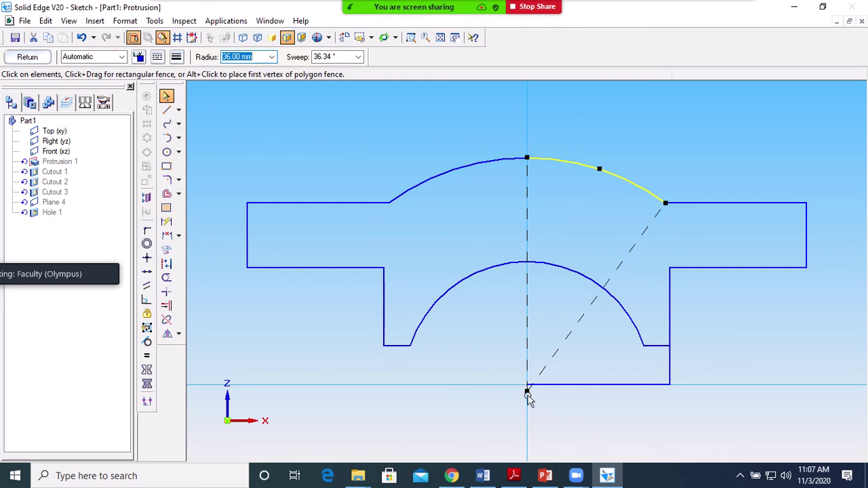
left_click(496, 349)
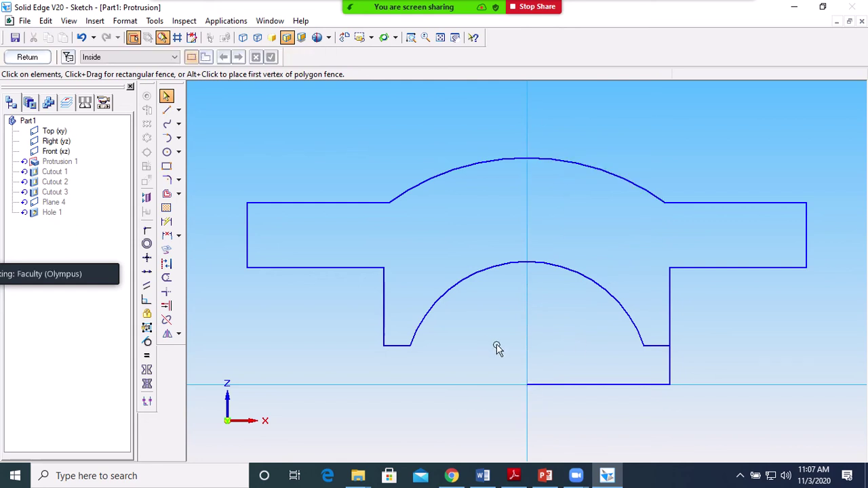
left_click(598, 289)
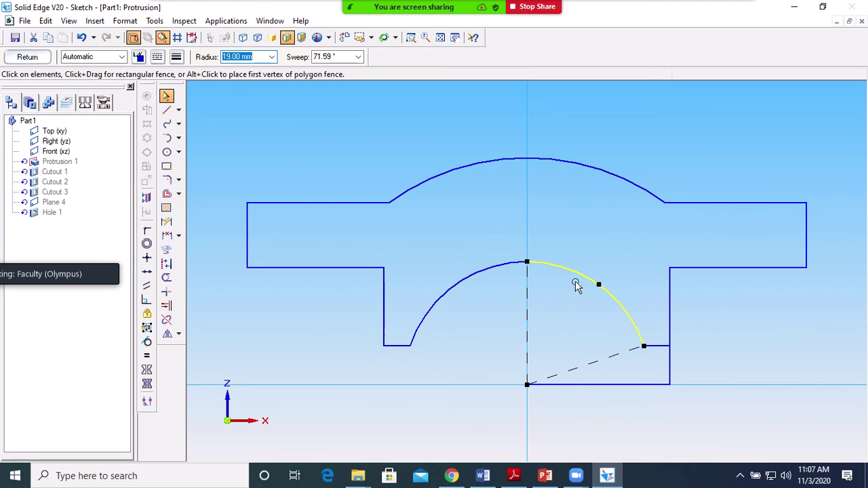
left_click(620, 184)
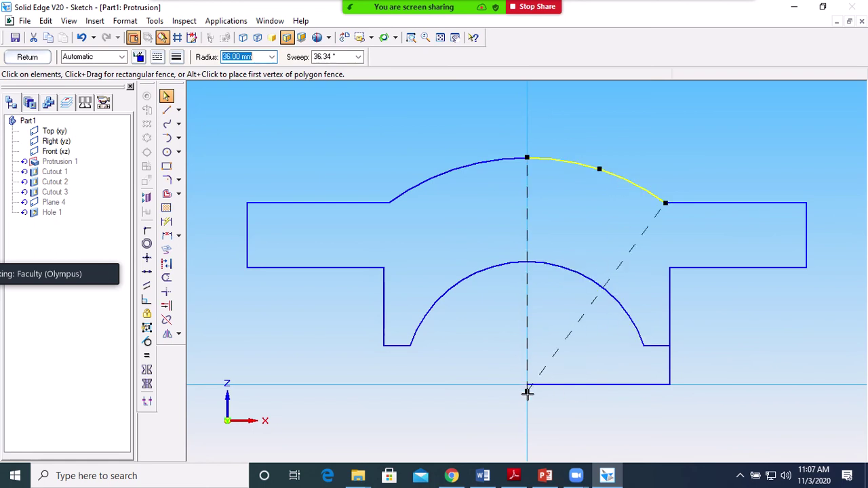
left_click(628, 198)
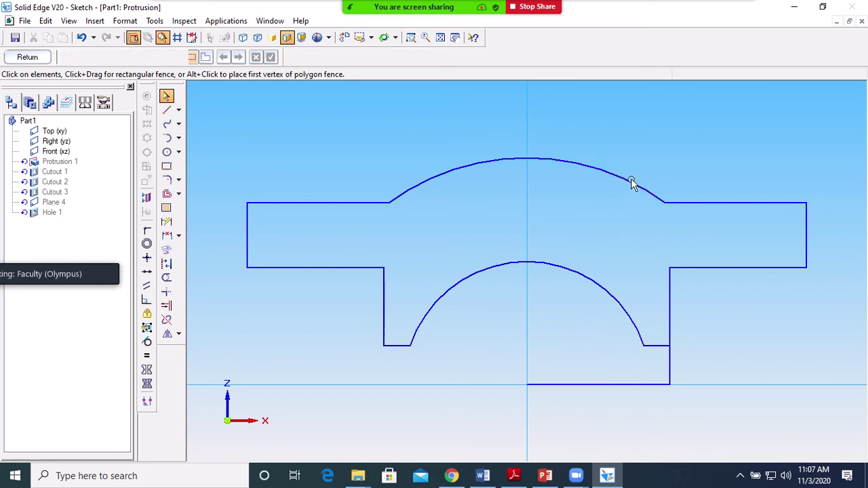
Delete both halves of the outer R36 arc at the top of the profile.
left_click(625, 185)
key("Delete")
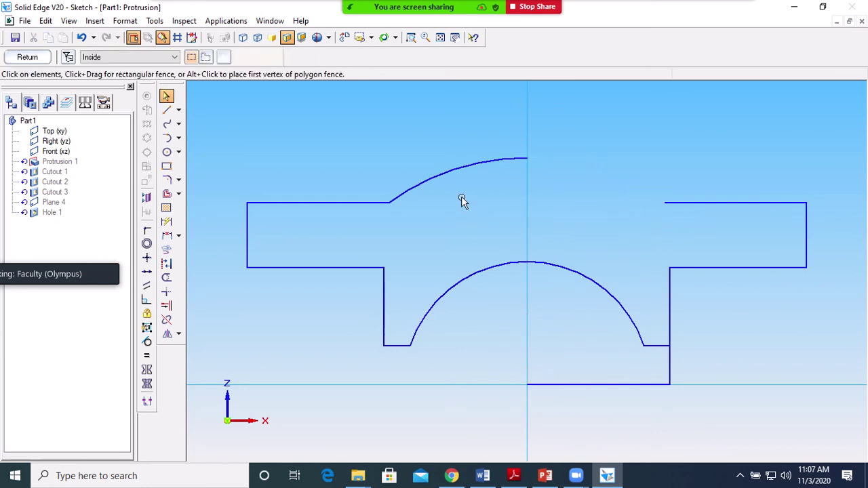
left_click(461, 168)
key("Delete")
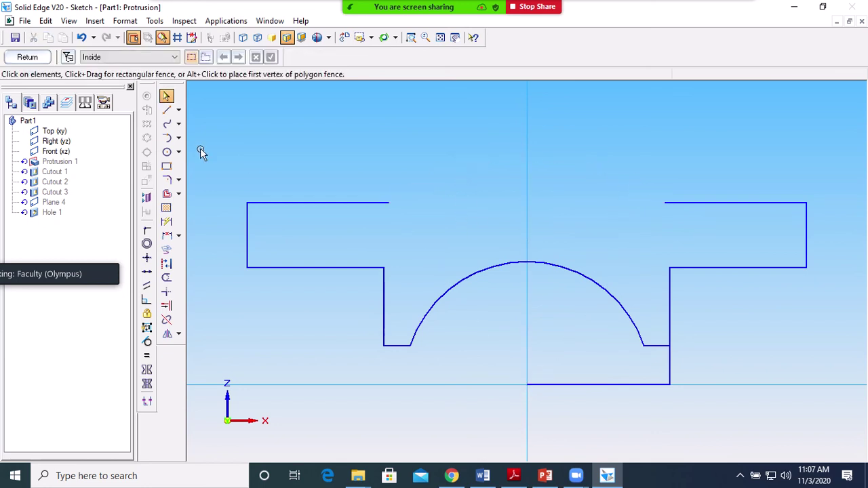
Draw an 86 mm diameter circle centred on the origin.
left_click(167, 152)
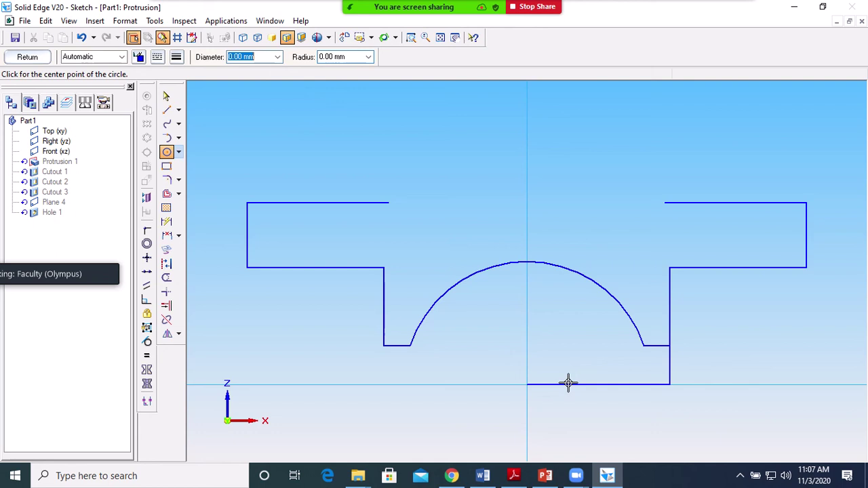
left_click(528, 384)
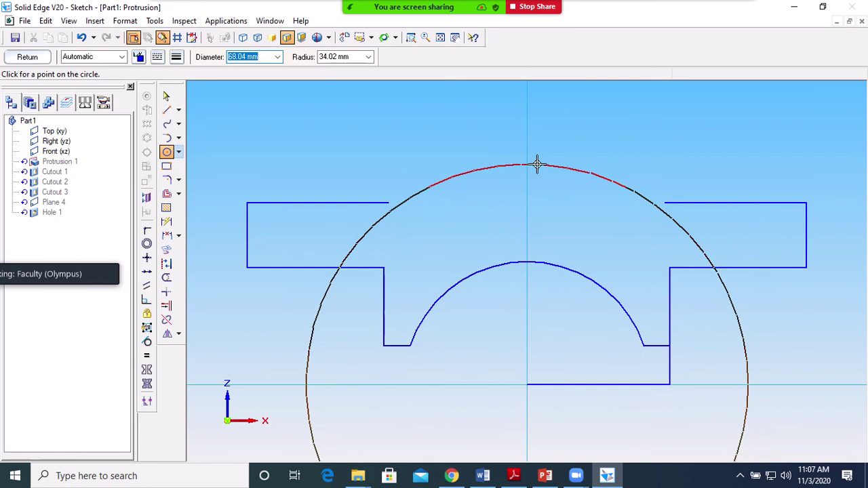
type("86")
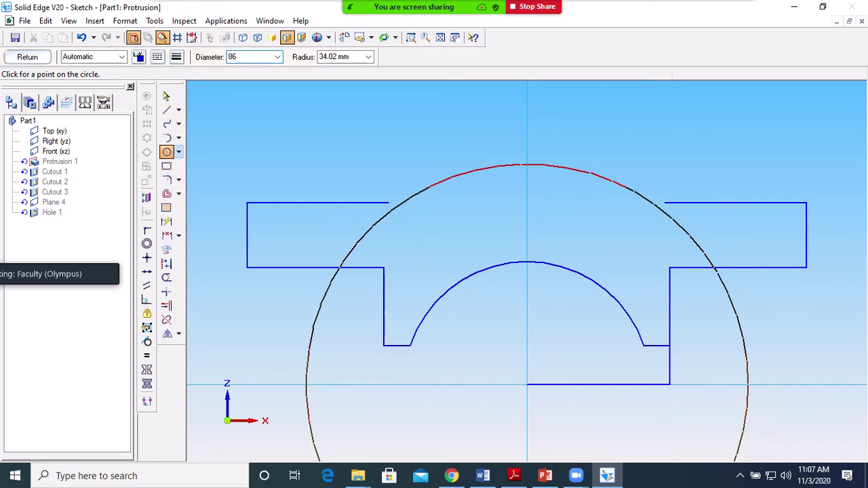
key("Return")
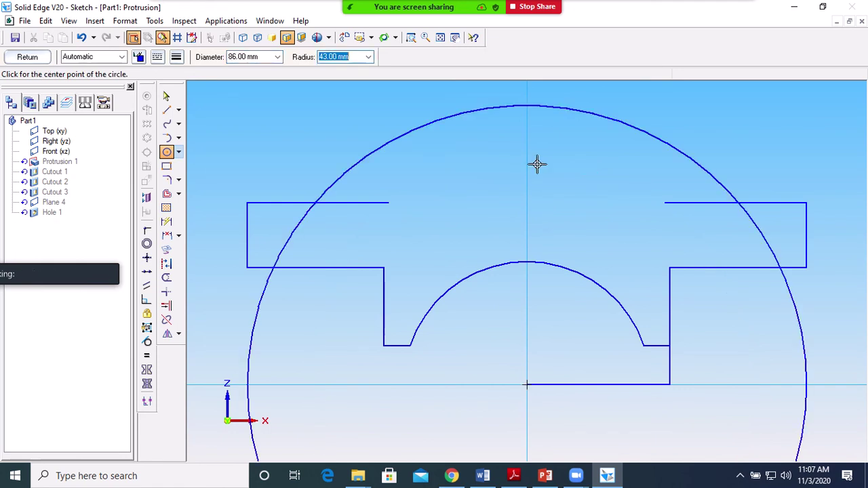
right_click(565, 236)
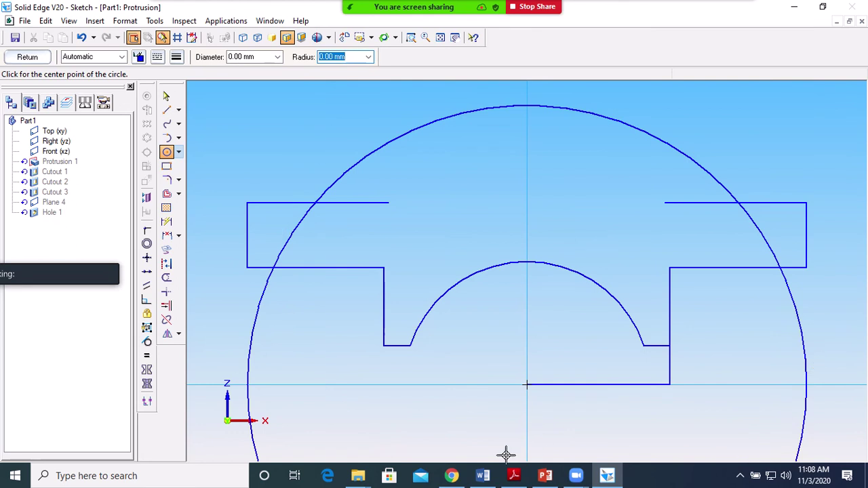
Check the cap's outer arc radius in the Adobe Reader drawing, return to Solid Edge and delete the circle at the origin.
left_click(513, 477)
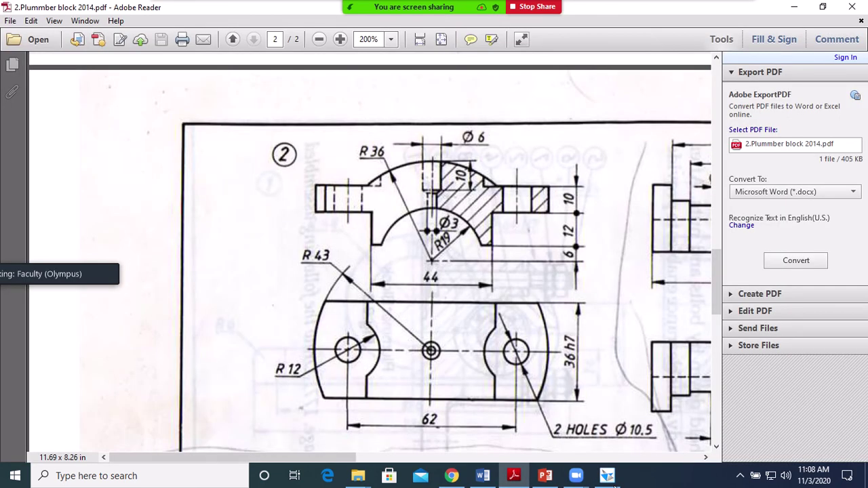
left_click(607, 477)
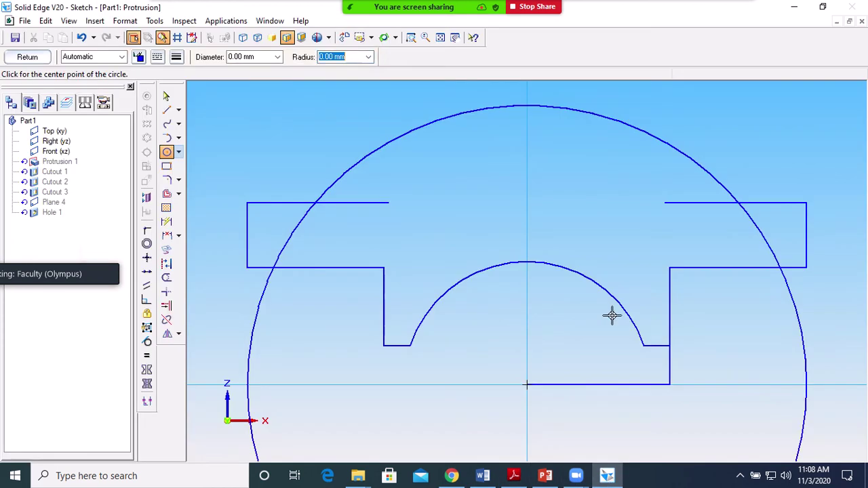
left_click(166, 96)
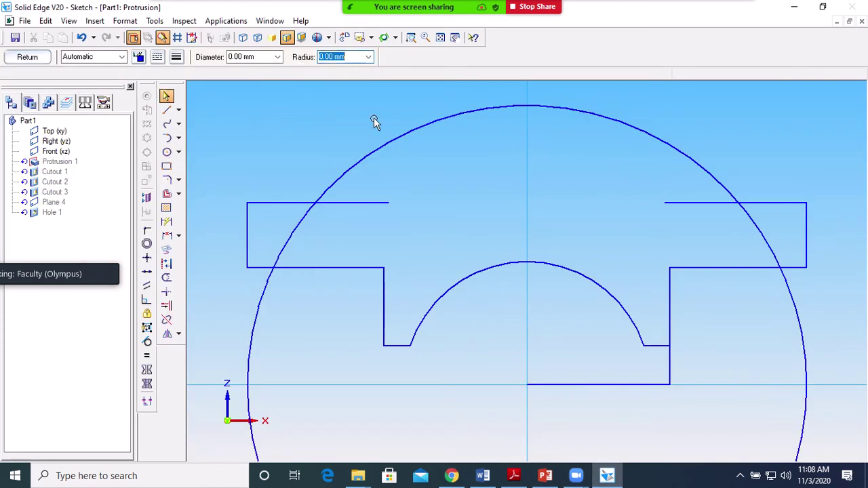
left_click(657, 135)
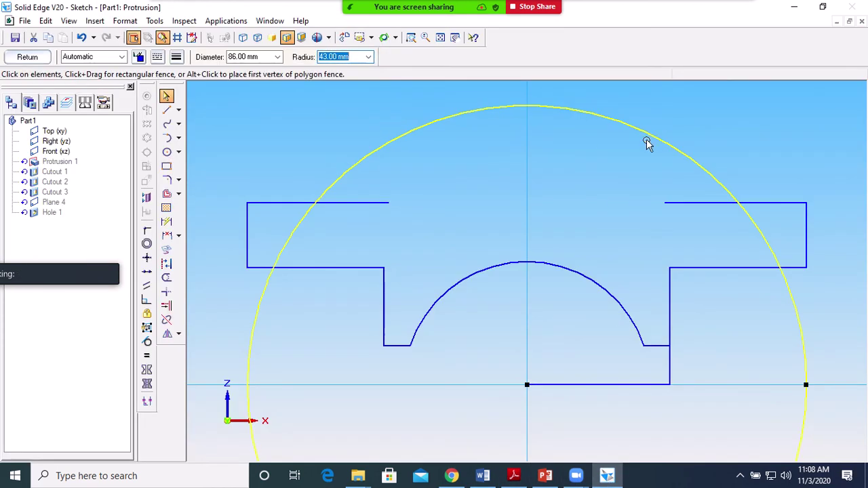
type("7")
key("Return")
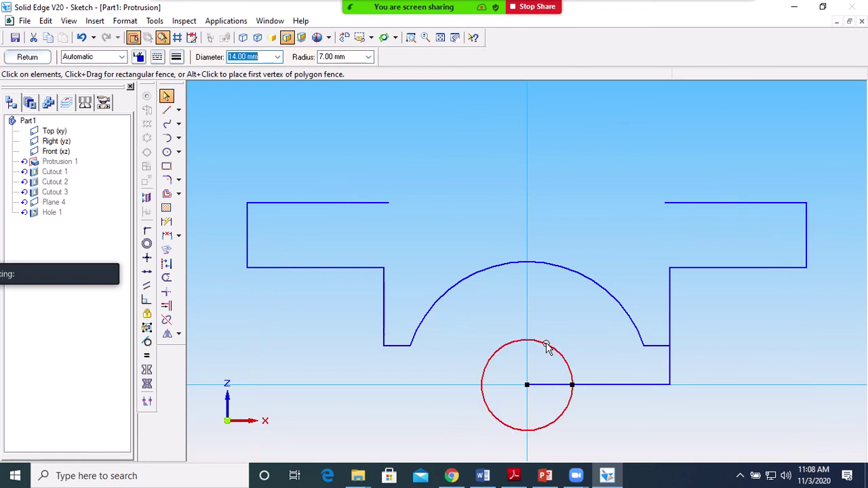
key("Delete")
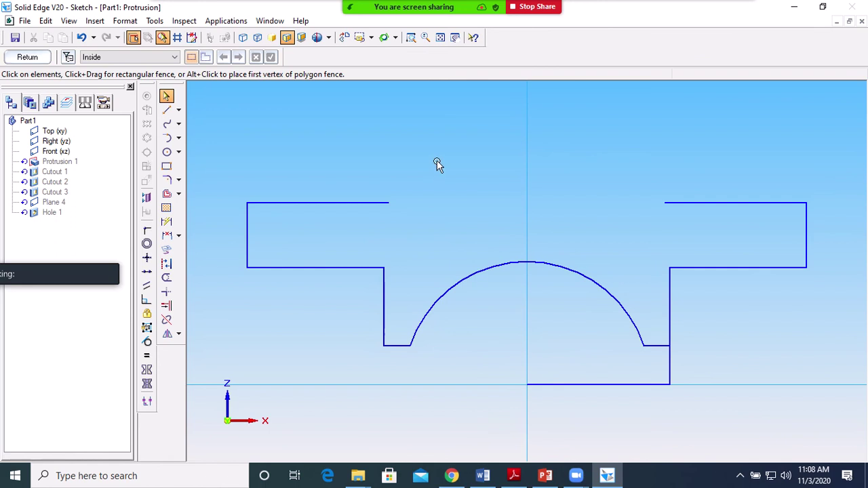
Draw a 72 mm diameter circle centred on the origin.
left_click(166, 152)
left_click(528, 386)
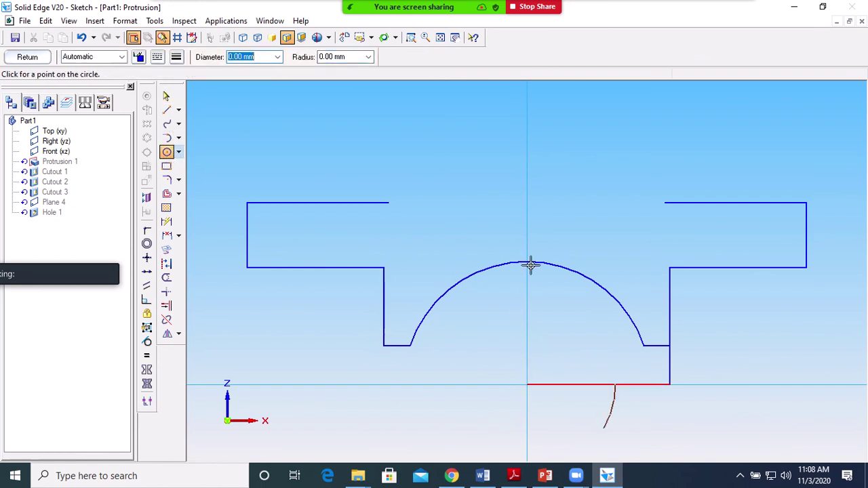
type("72")
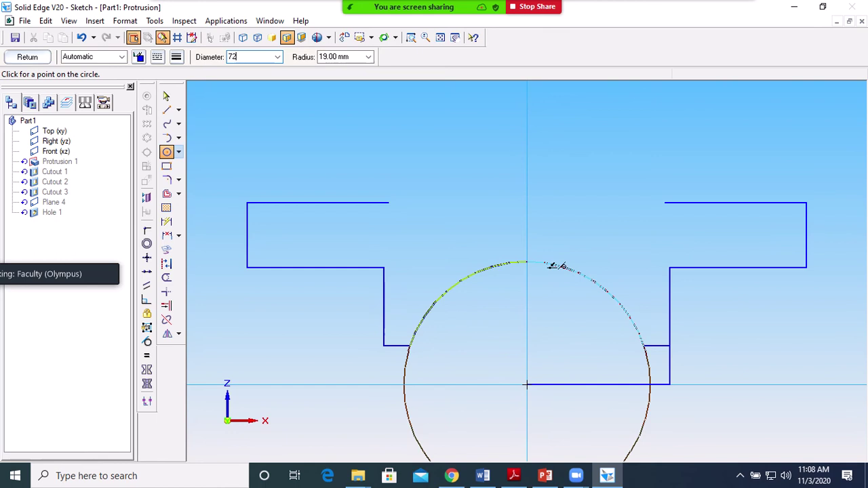
key("Return")
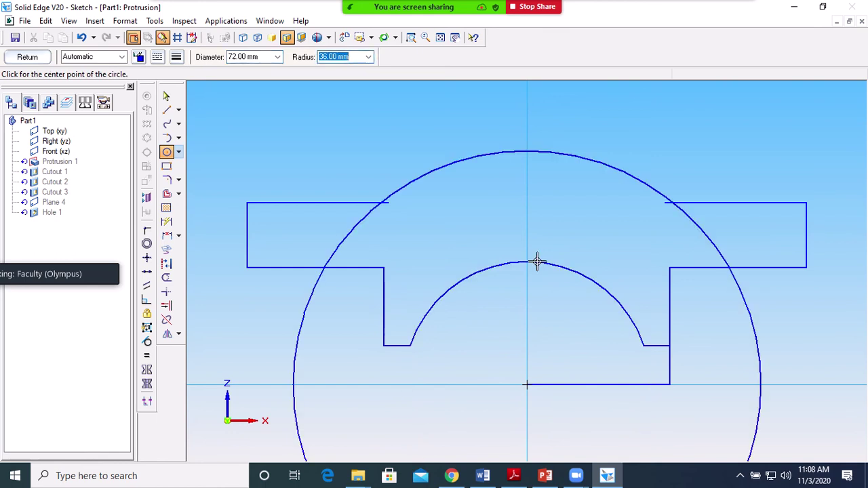
right_click(589, 243)
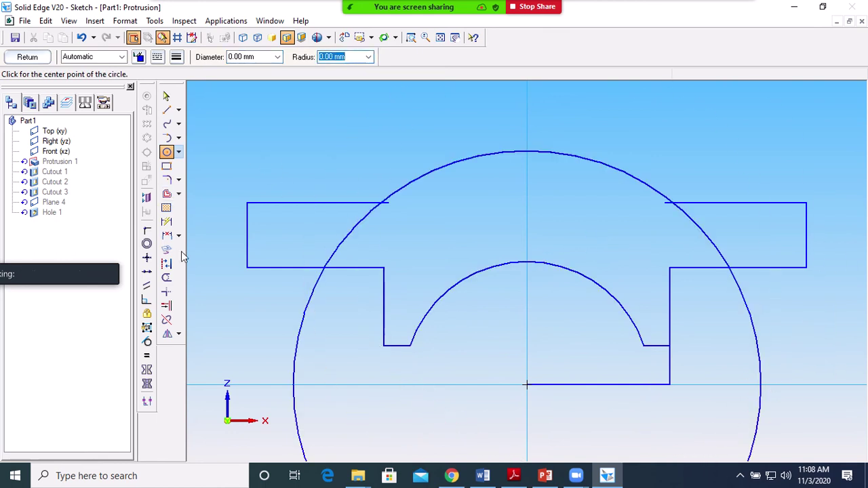
Trim the flange line ends protruding inside the circle and remove the 22 mm and 6 mm reference lines.
left_click(168, 280)
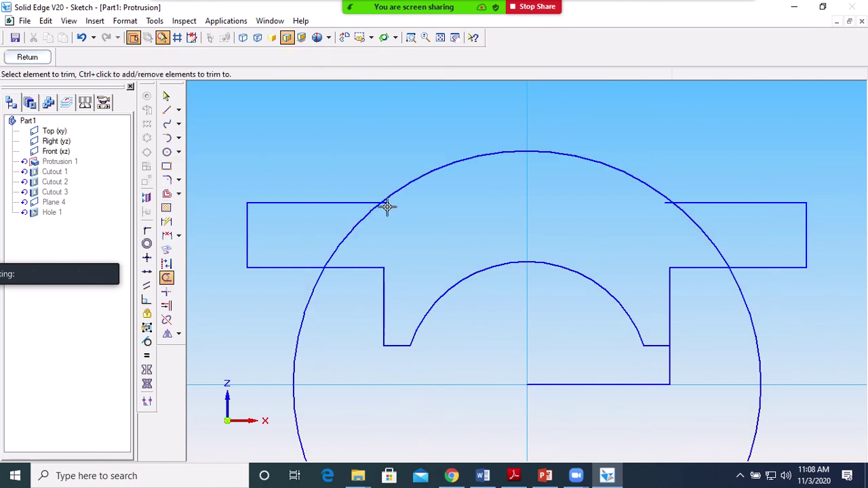
left_click(388, 204)
left_click(664, 205)
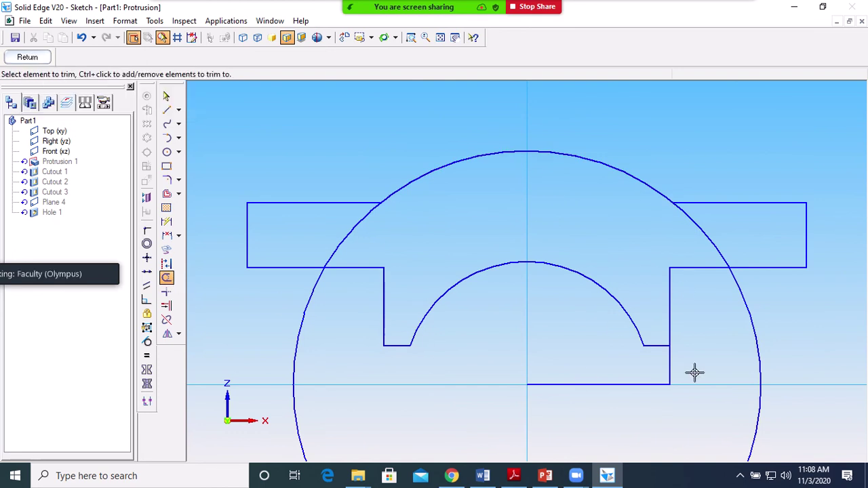
left_click(634, 383)
left_click(669, 373)
Trim the 72 mm circle to leave only the upper arc joining the top edges of the two flanges.
left_click(757, 335)
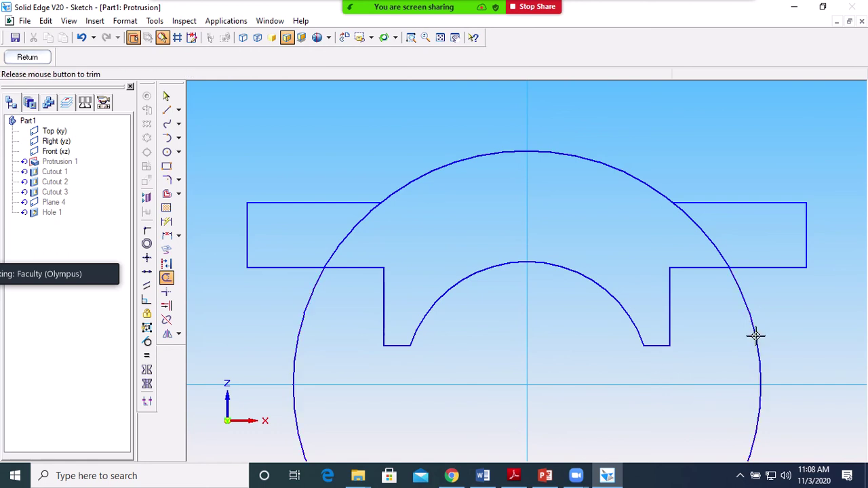
left_click(712, 248)
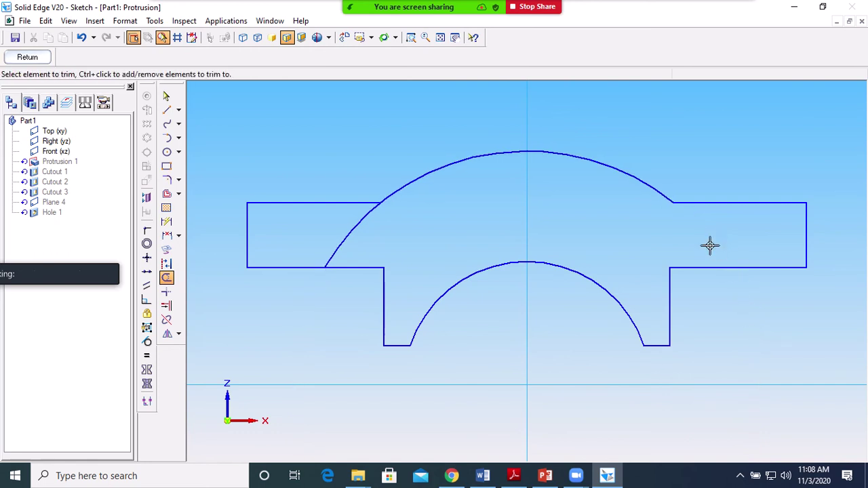
left_click(360, 226)
Close the edited profile, finish the Protrusion 1 feature and clear the selection.
left_click(27, 57)
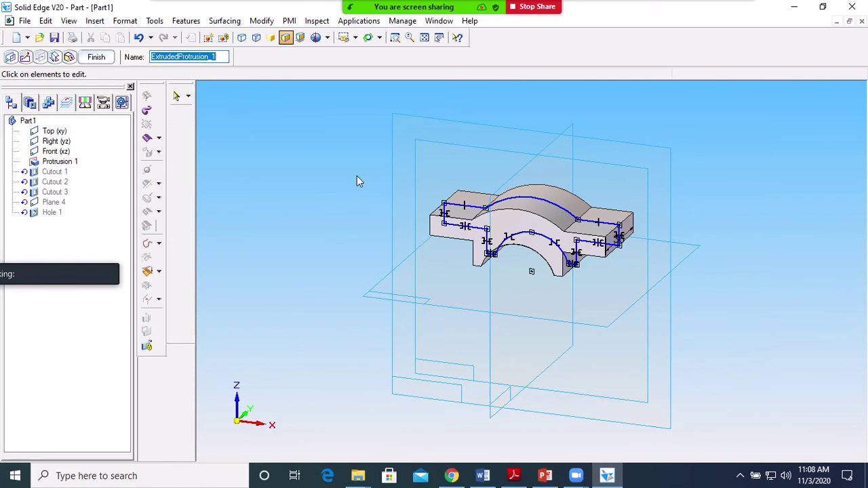
left_click(97, 57)
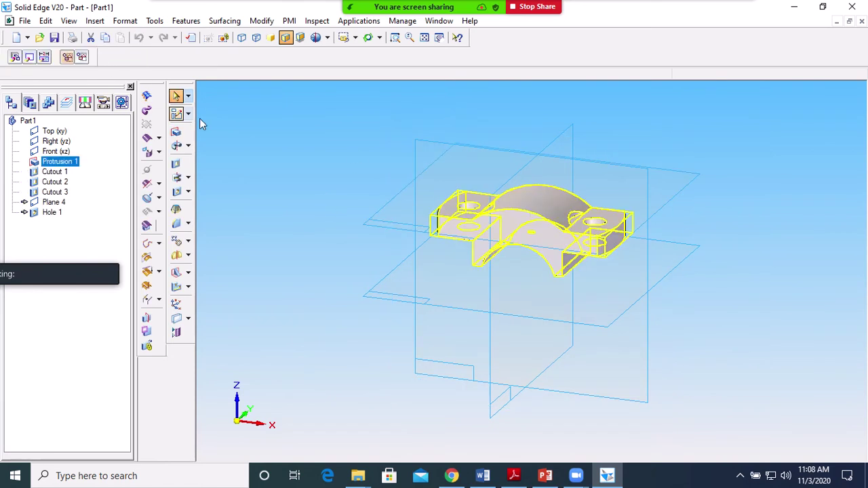
left_click(264, 231)
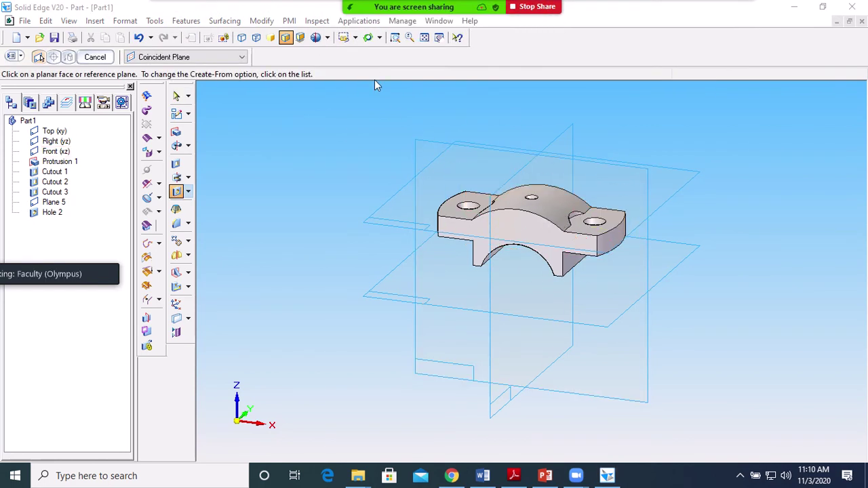
Inspect the counterbored centre hole in the front view with hidden edges shown, and return to the shaded dimetric view.
left_click(355, 38)
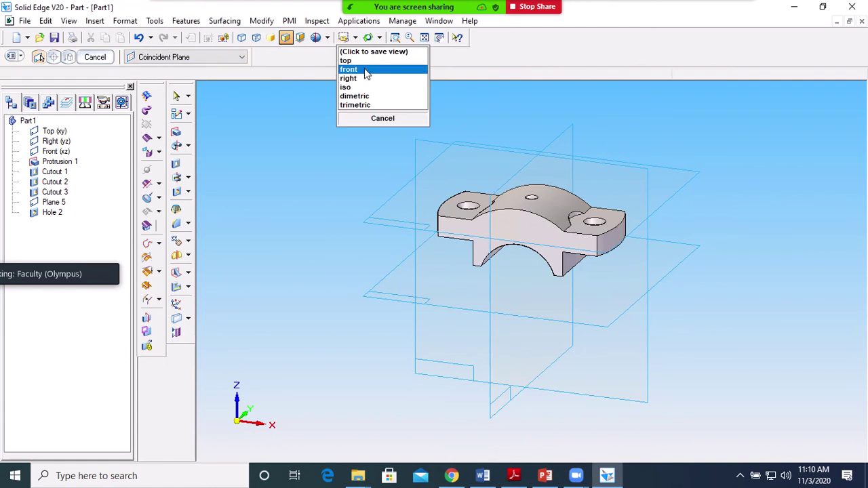
left_click(366, 70)
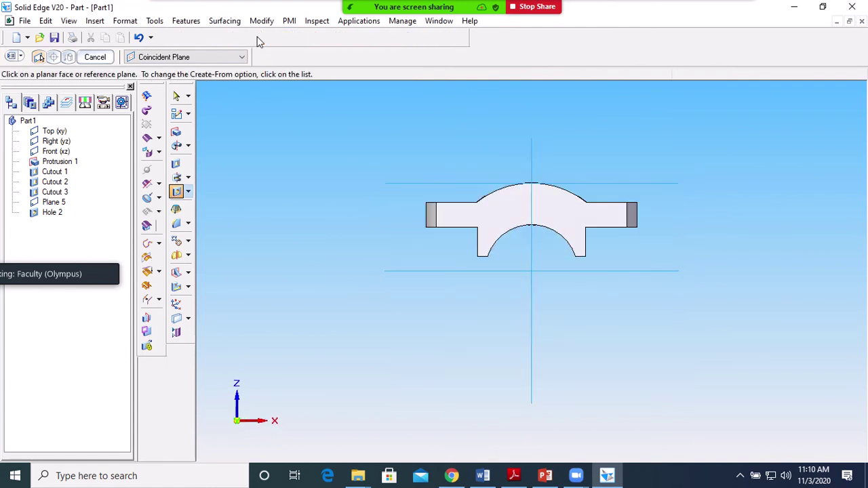
left_click(256, 38)
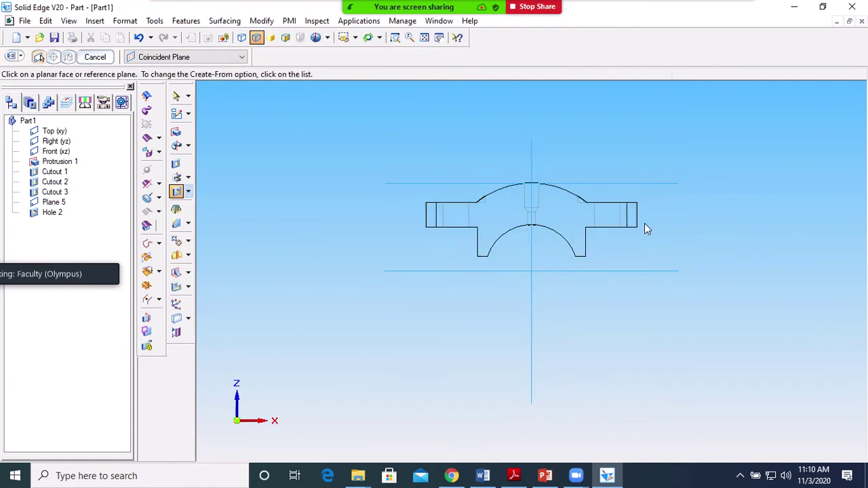
left_click(286, 39)
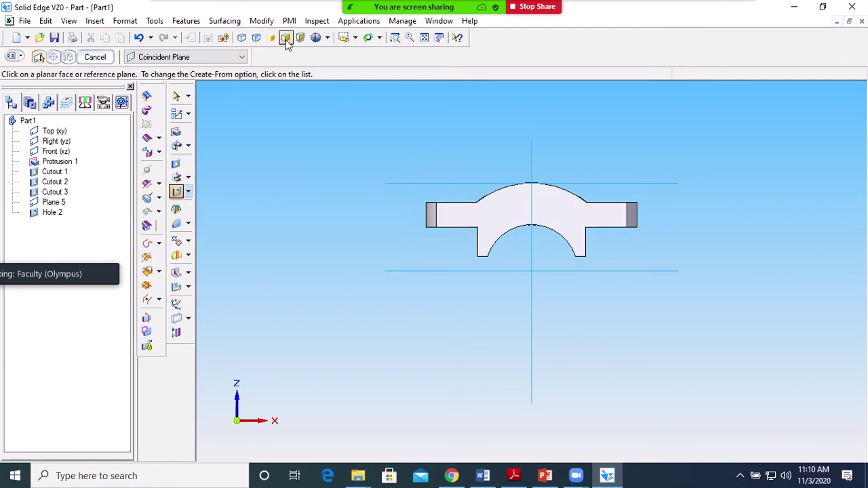
left_click(368, 39)
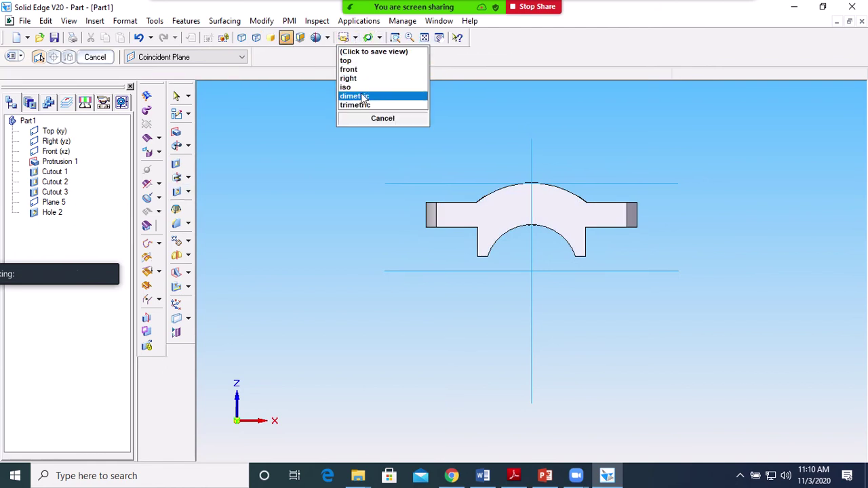
left_click(354, 96)
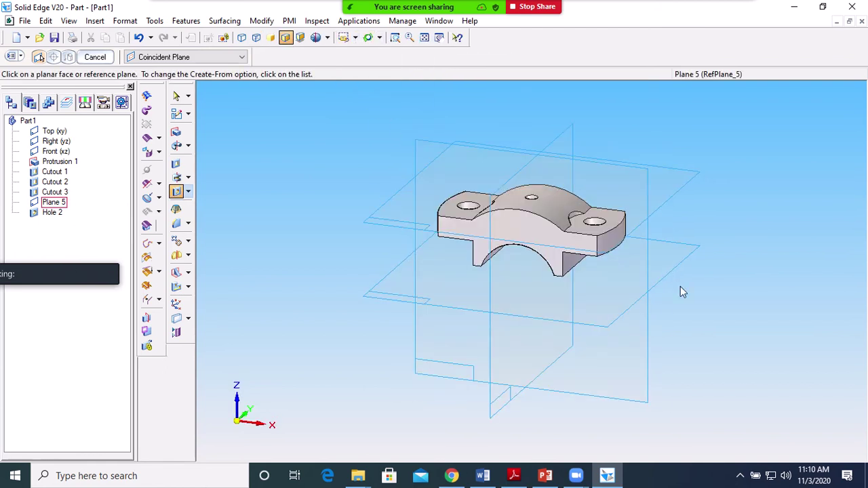
Save the cap part under the file name CAP in the PLUMBER BLOCK folder.
left_click(26, 21)
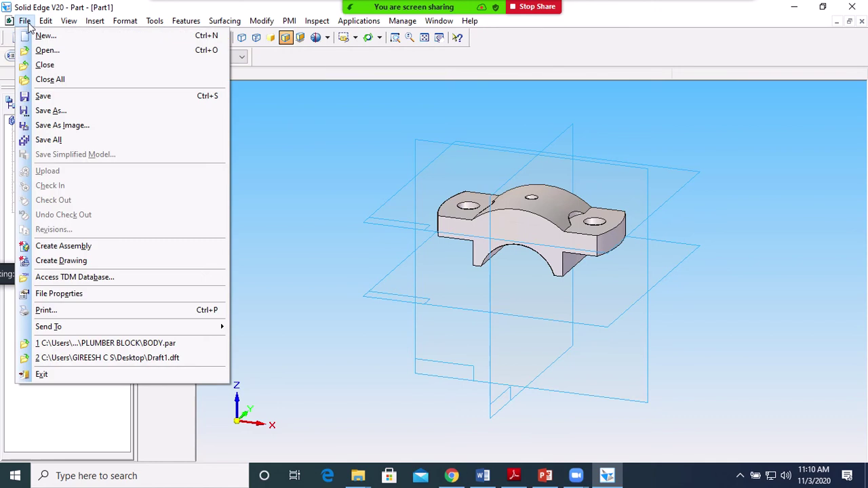
left_click(60, 111)
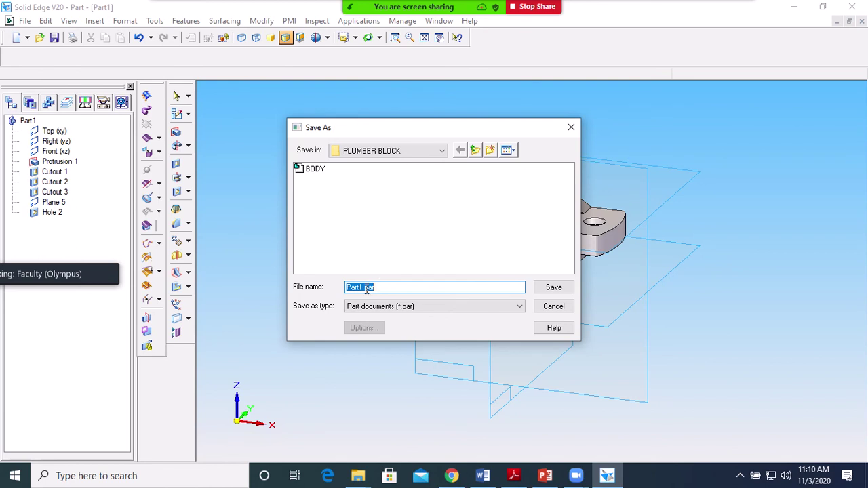
type("c")
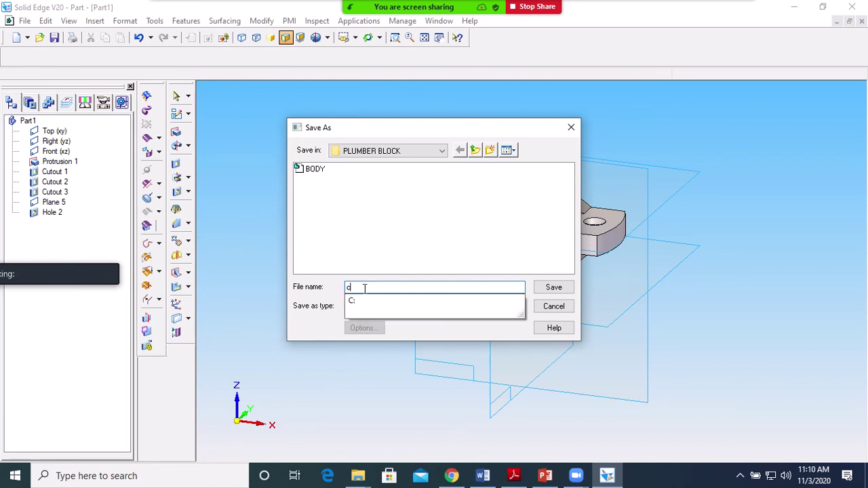
key("BackSpace")
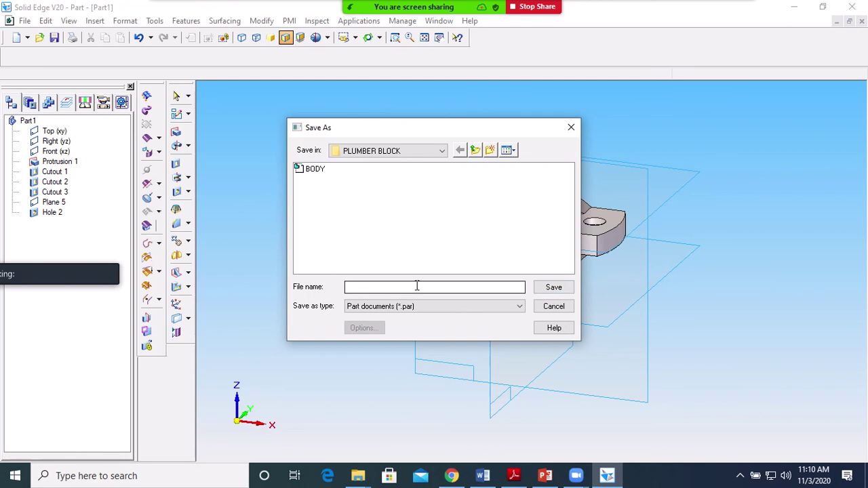
left_click(417, 286)
type("c")
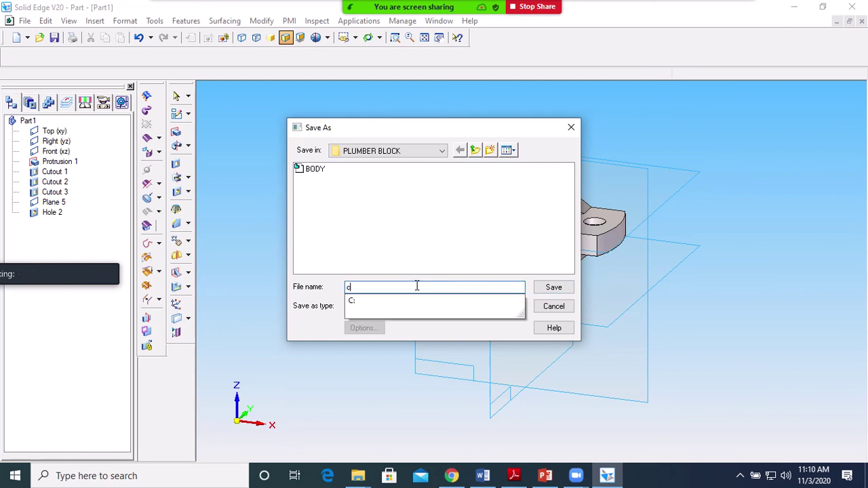
key("BackSpace")
type("CAP")
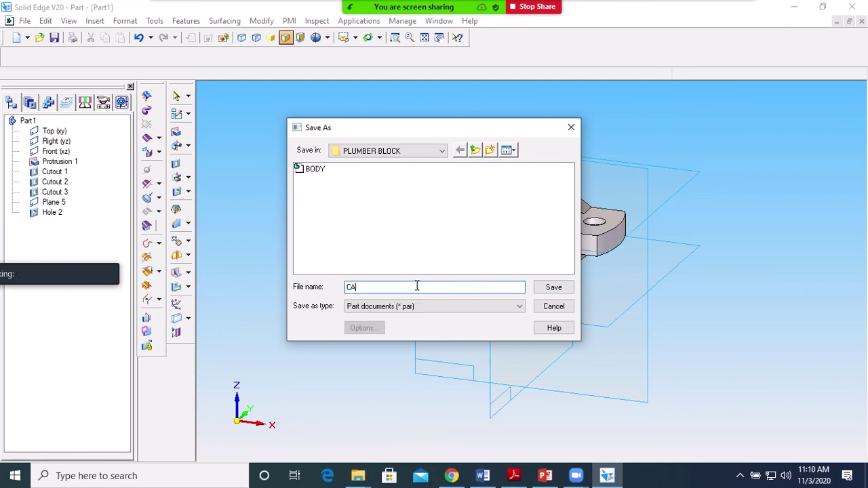
left_click(551, 288)
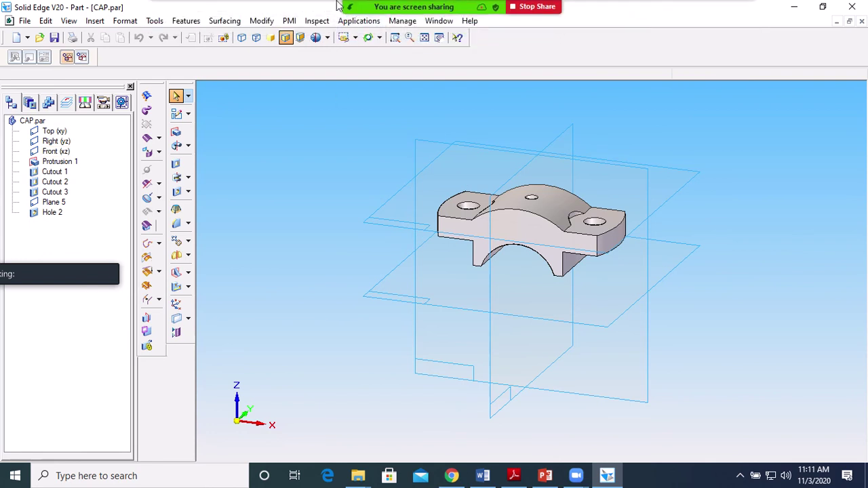
Switch to the plummer block drawing in Adobe Reader to view the remaining parts.
mouse_move(339, 6)
key("alt+Tab")
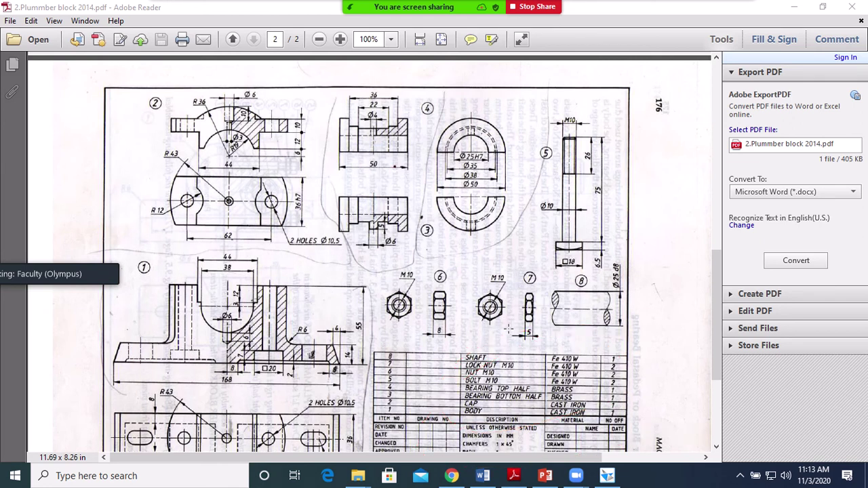
mouse_move(478, 8)
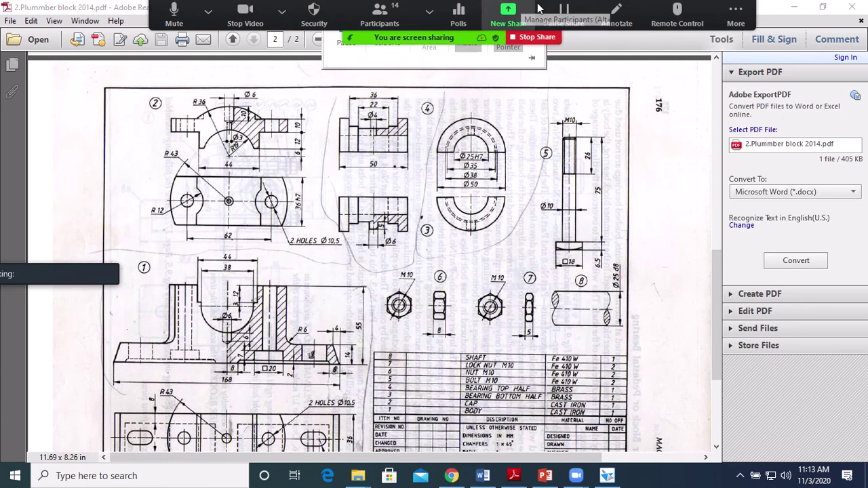
left_click(619, 13)
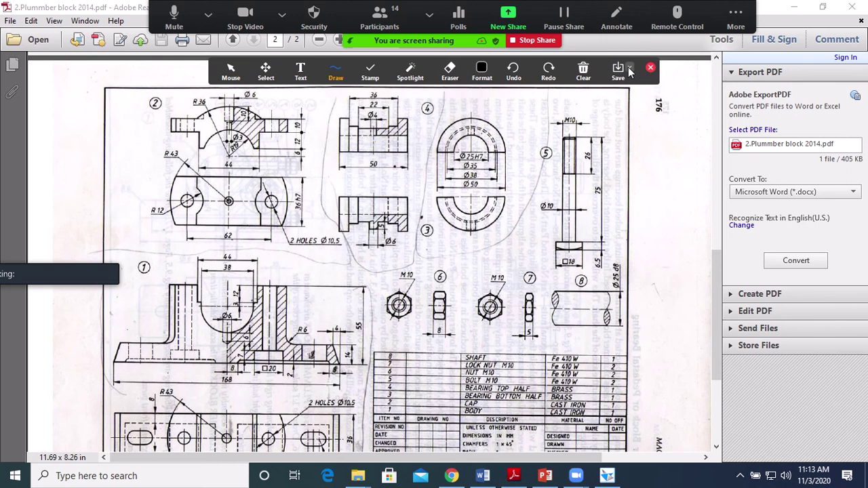
mouse_move(611, 6)
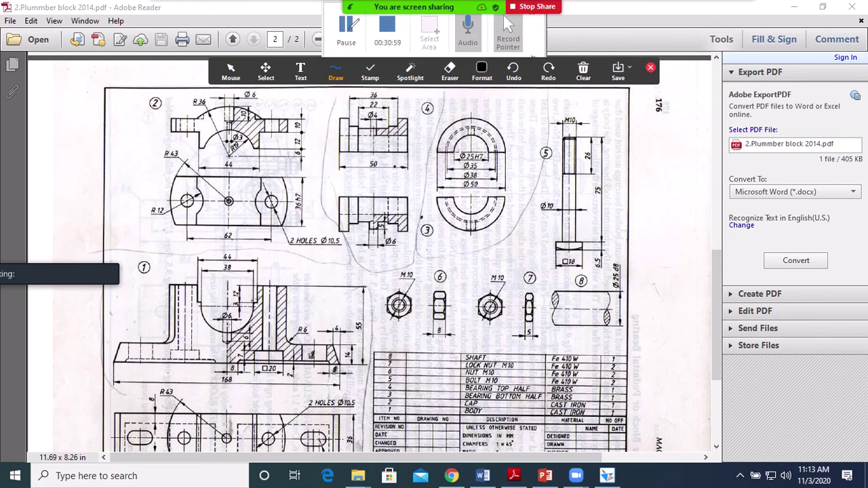
mouse_move(642, 32)
left_click(583, 71)
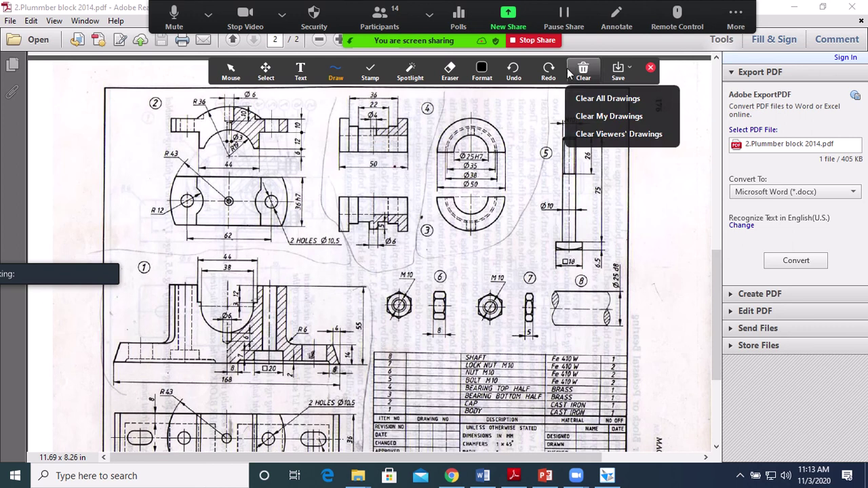
left_click(616, 12)
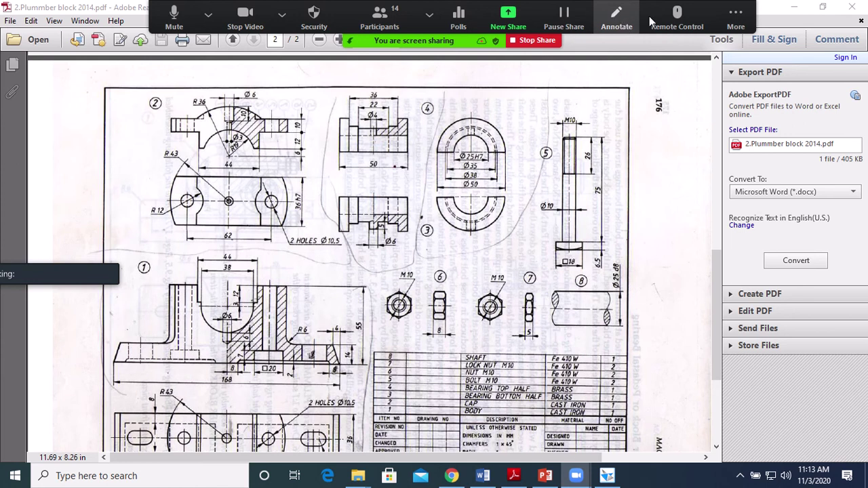
Disable annotation for the other participants in the Zoom meeting.
left_click(736, 15)
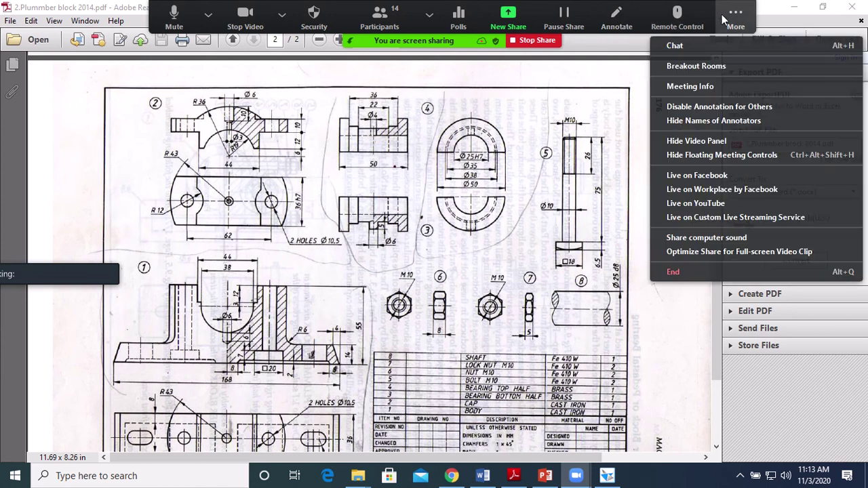
left_click(713, 86)
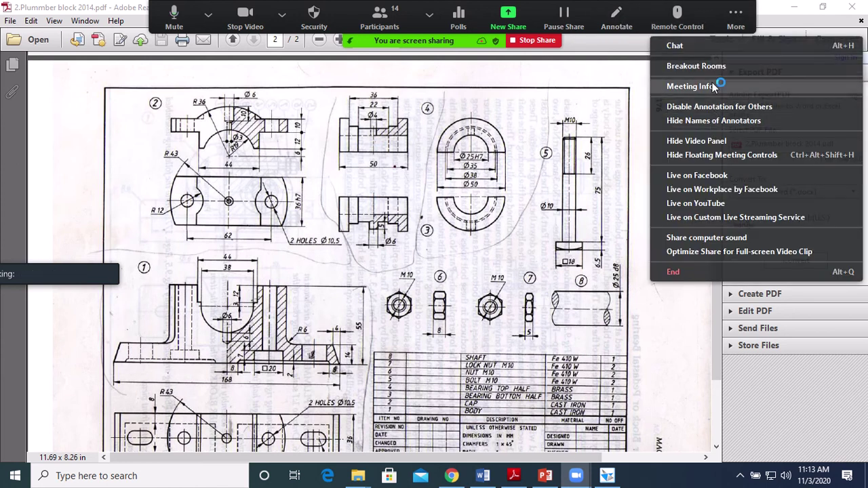
left_click(720, 106)
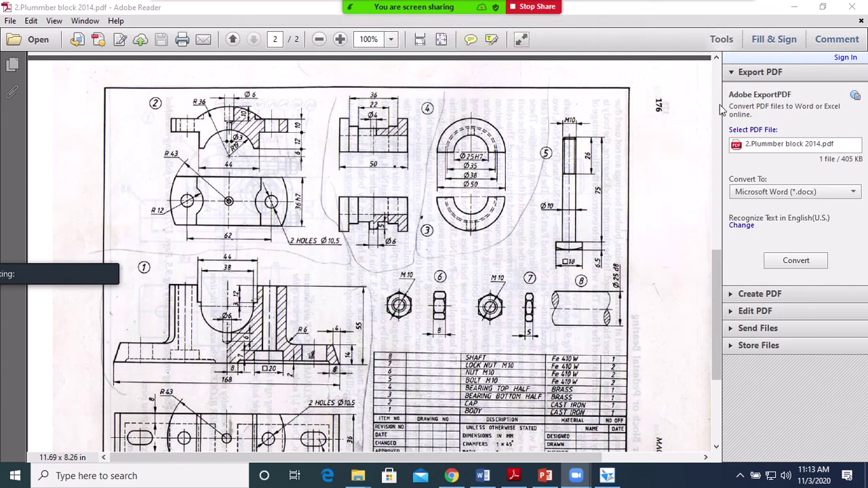
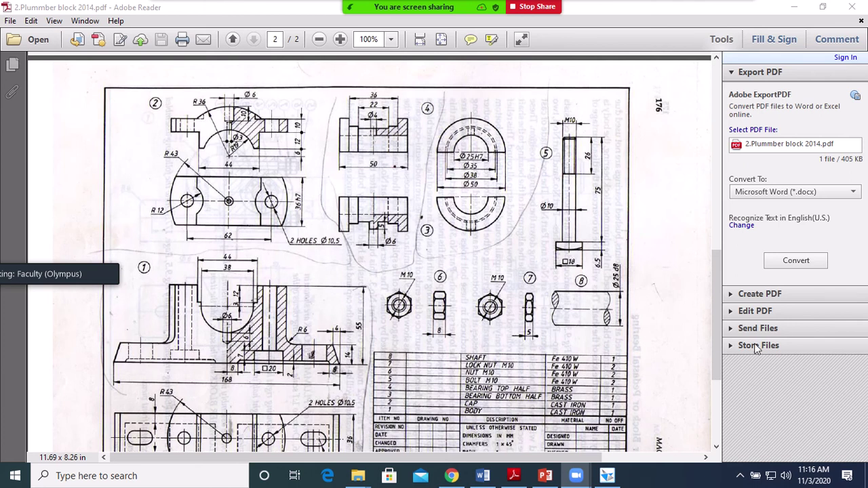
Switch to the empty Part2 in Solid Edge and start a Revolved Protrusion sketch on the Top (xy) plane.
left_click(607, 476)
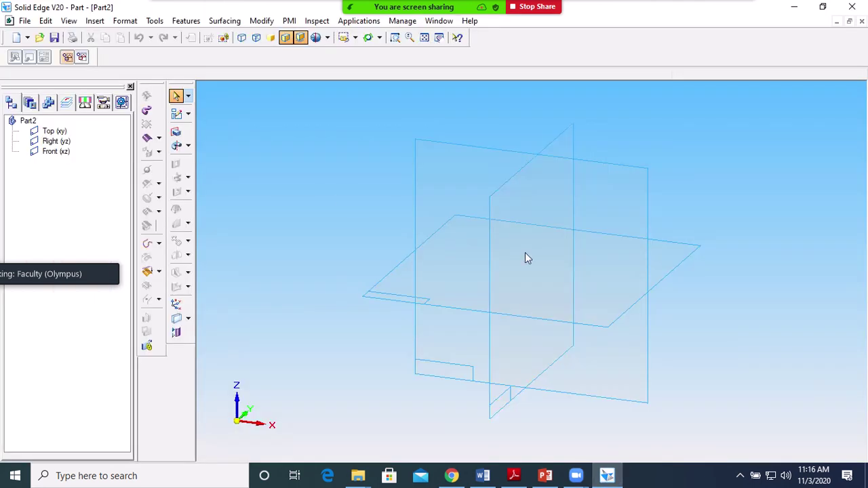
left_click(177, 145)
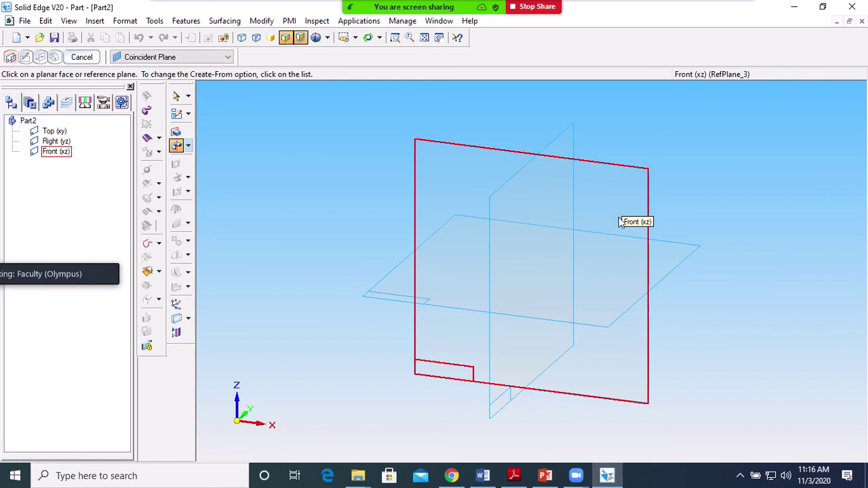
left_click(611, 289)
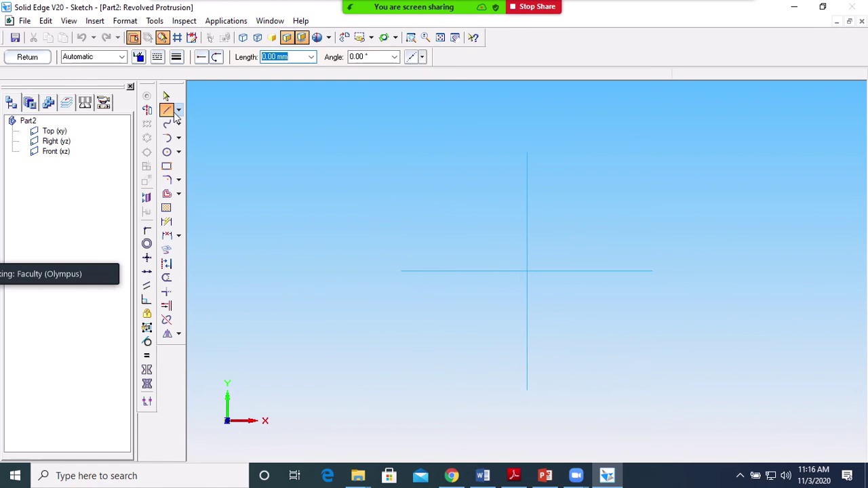
left_click(526, 271)
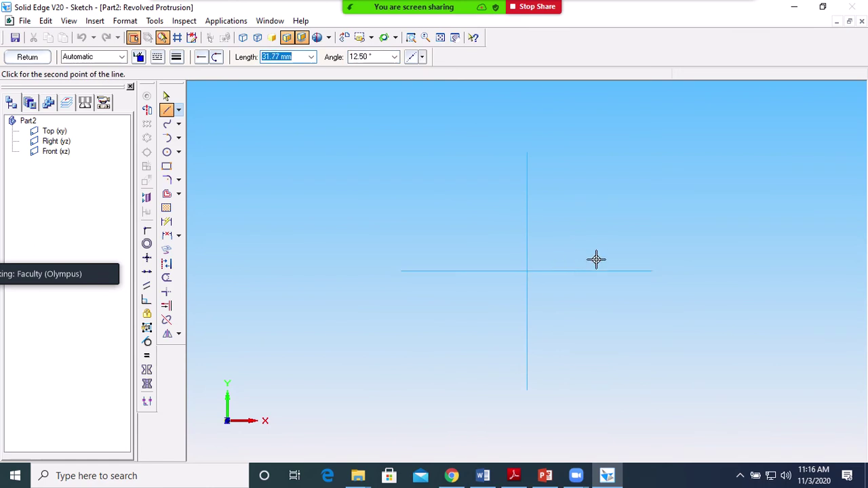
type("25")
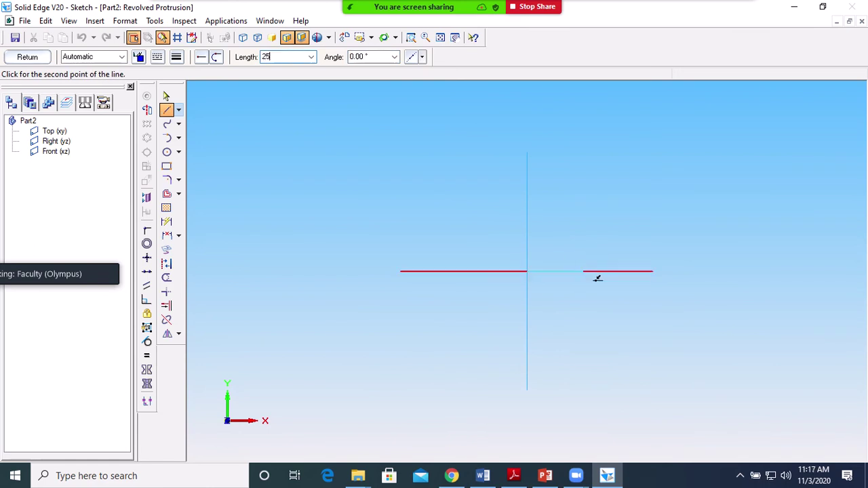
key("Tab")
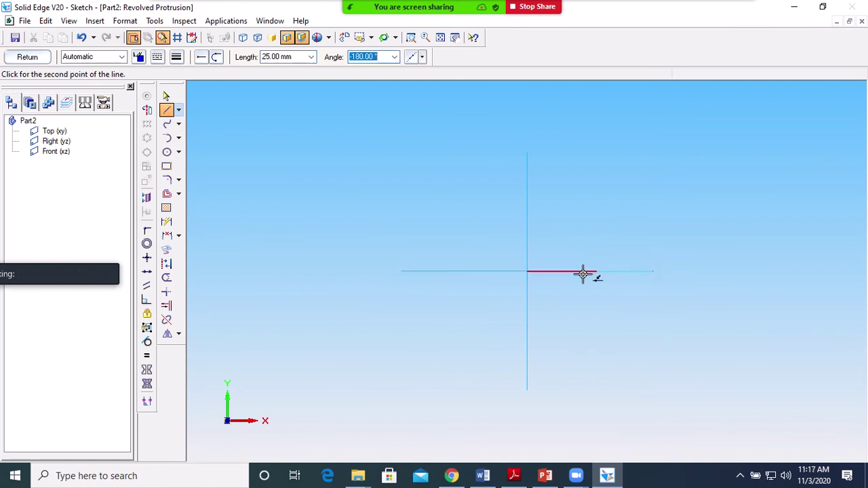
key("Tab")
left_click(585, 270)
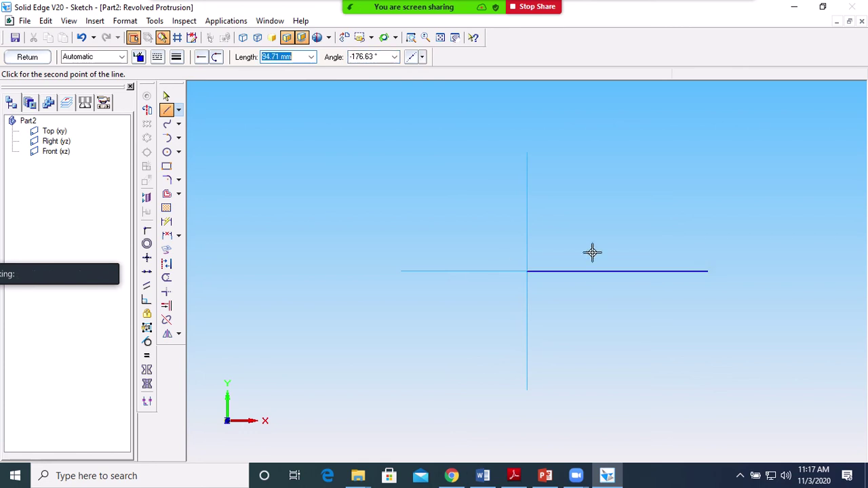
left_click(167, 96)
left_click(661, 272)
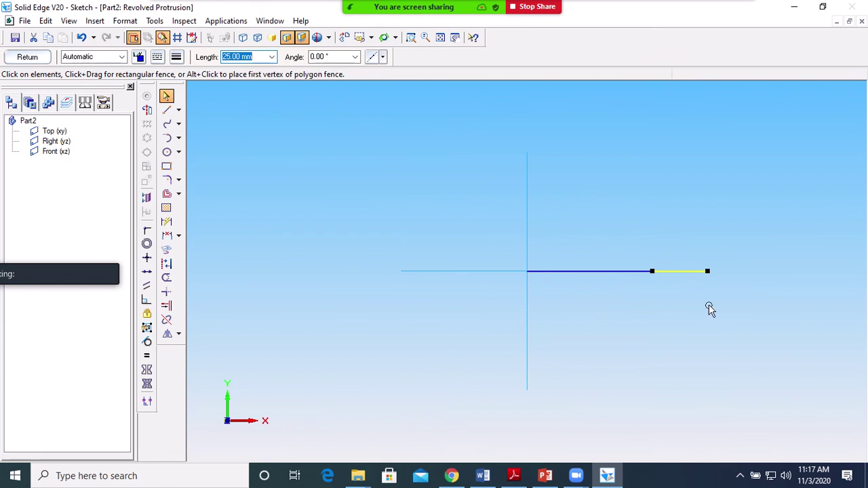
left_click(710, 306)
left_click(679, 273)
key("Delete")
left_click(614, 271)
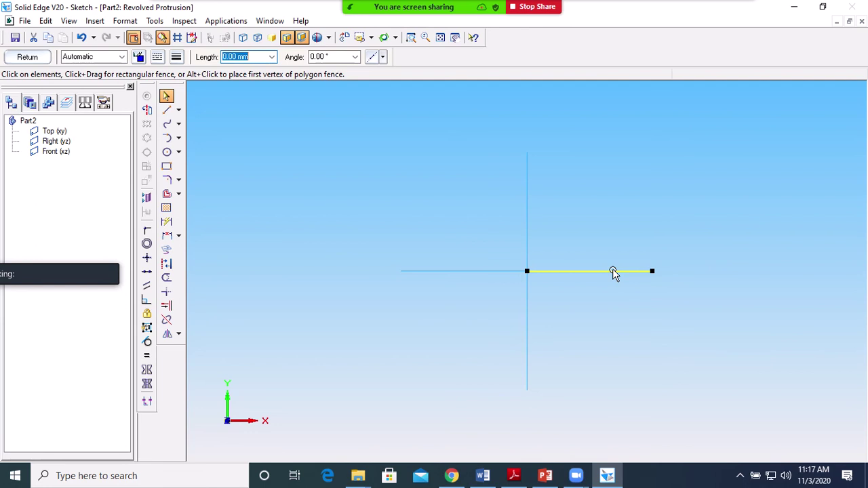
left_click(358, 187)
Draw a 25 mm line at 0° from the sketch origin along the horizontal reference axis.
left_click(166, 110)
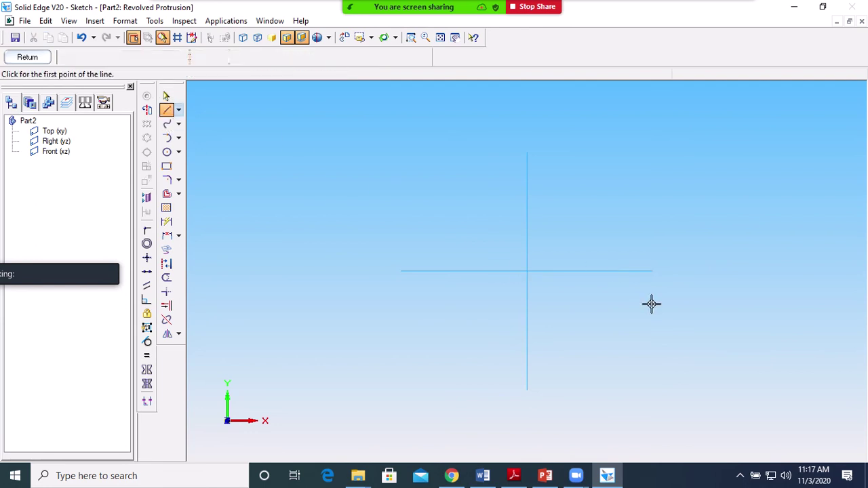
left_click(527, 271)
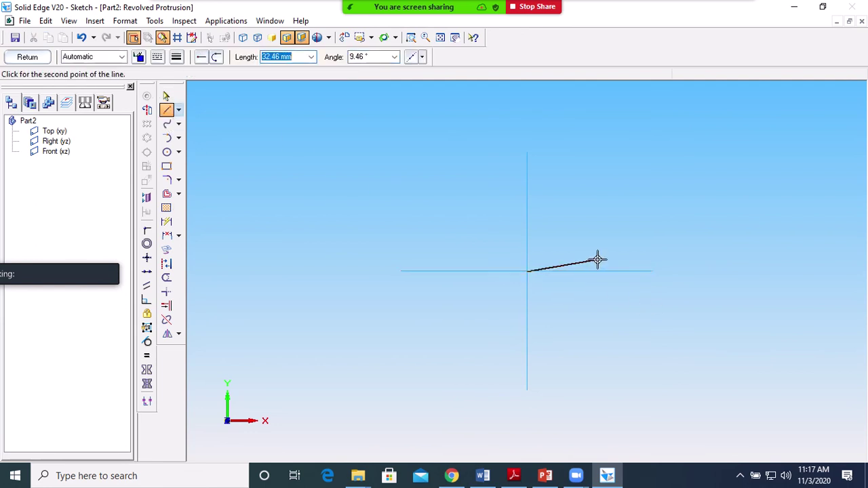
type("25")
key("Tab")
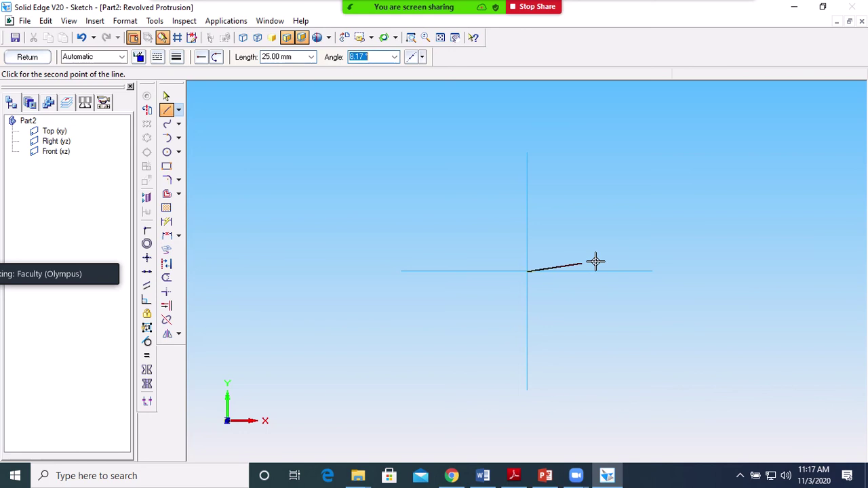
type("0")
key("Return")
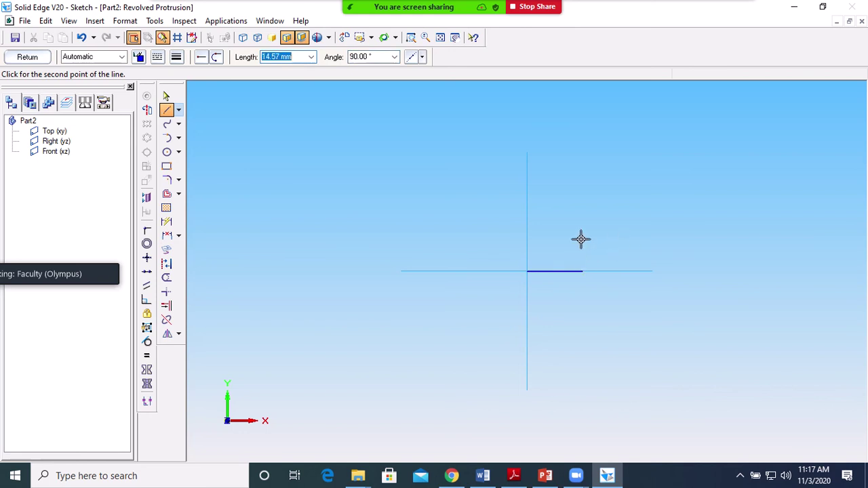
Continue from the end of the 25 mm line with two successive 12.5 mm segments straight up at 90°.
type("12.5")
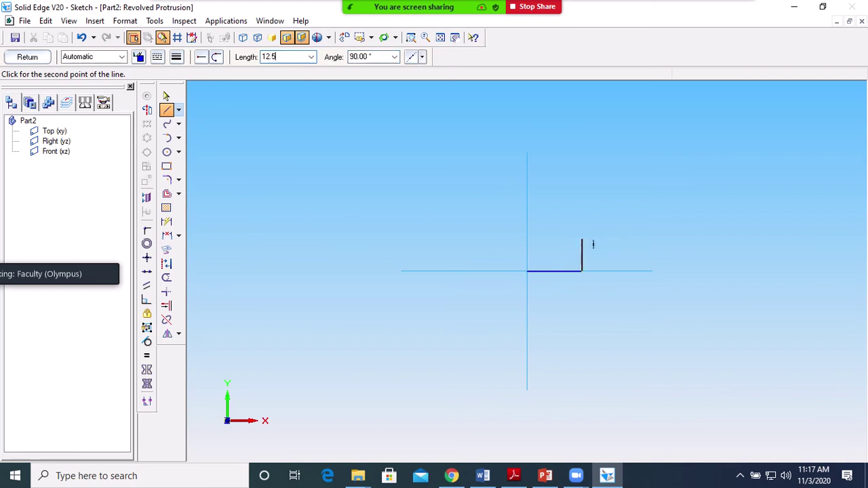
key("Tab")
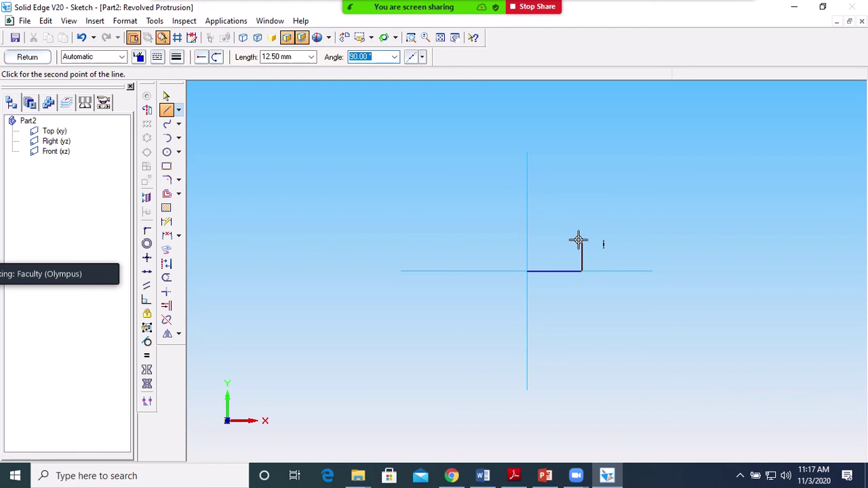
key("Return")
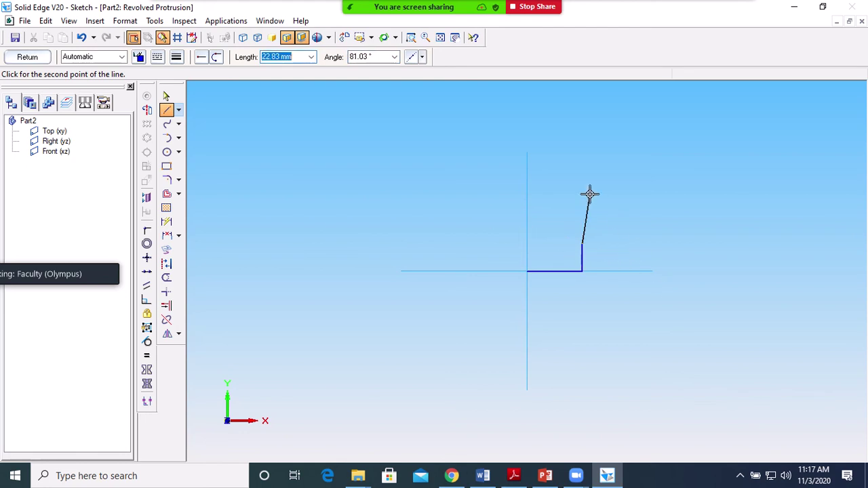
type("12.5")
key("Tab")
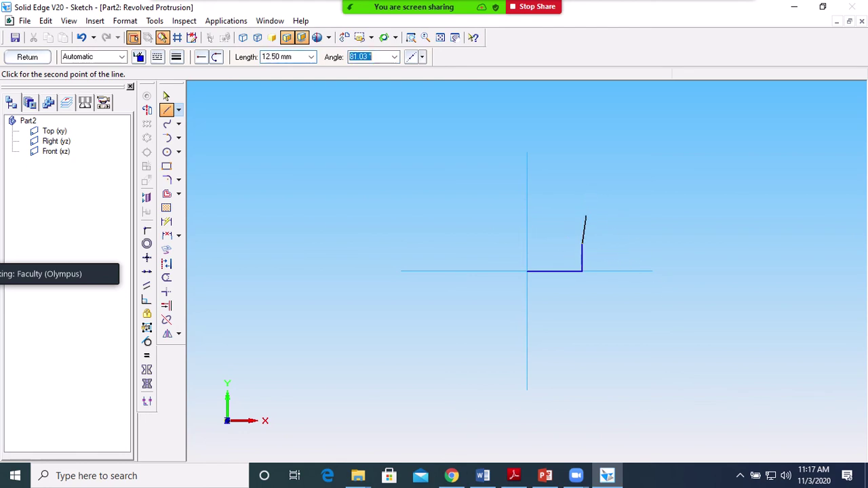
type("90")
key("Return")
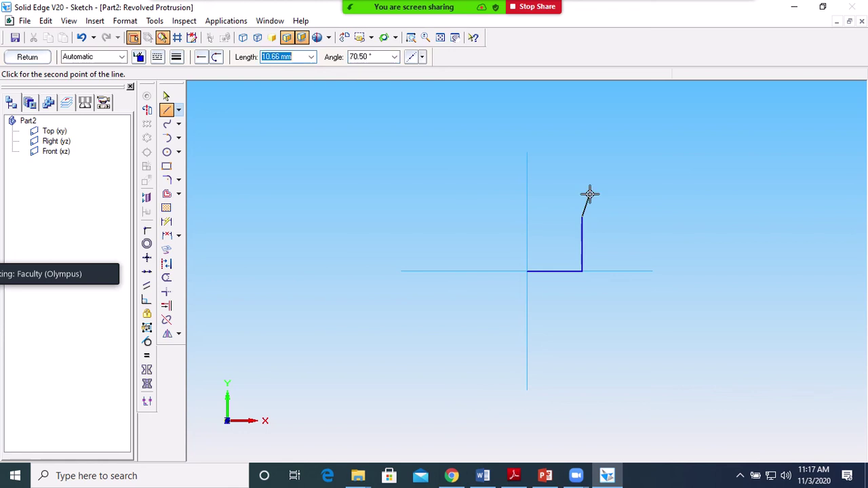
End the line chain and trim away the 25 mm horizontal line and the lower 12.5 mm vertical segment.
right_click(661, 217)
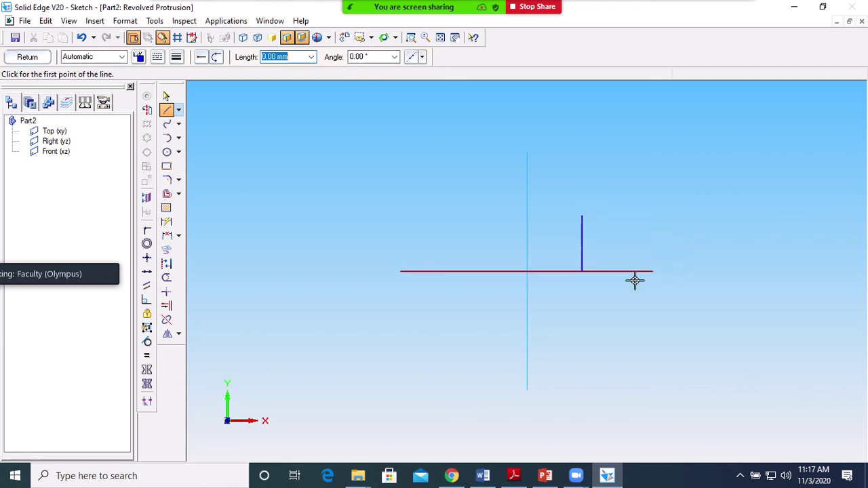
left_click(166, 277)
left_click(558, 272)
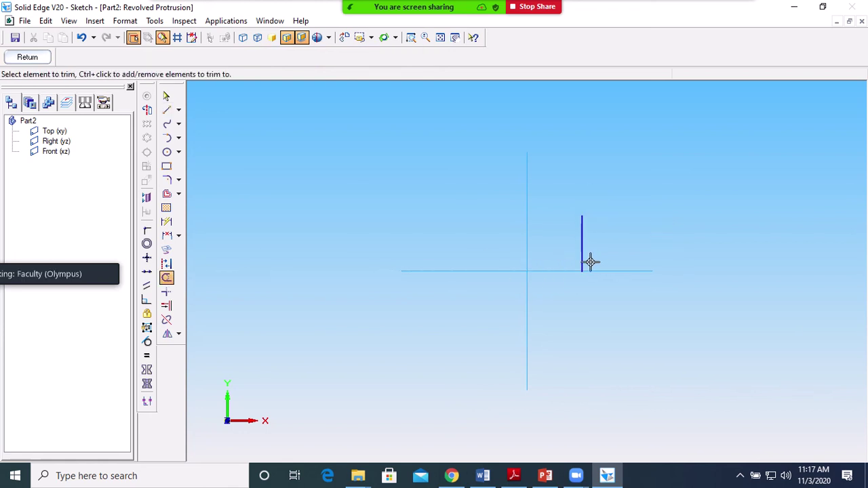
left_click(581, 261)
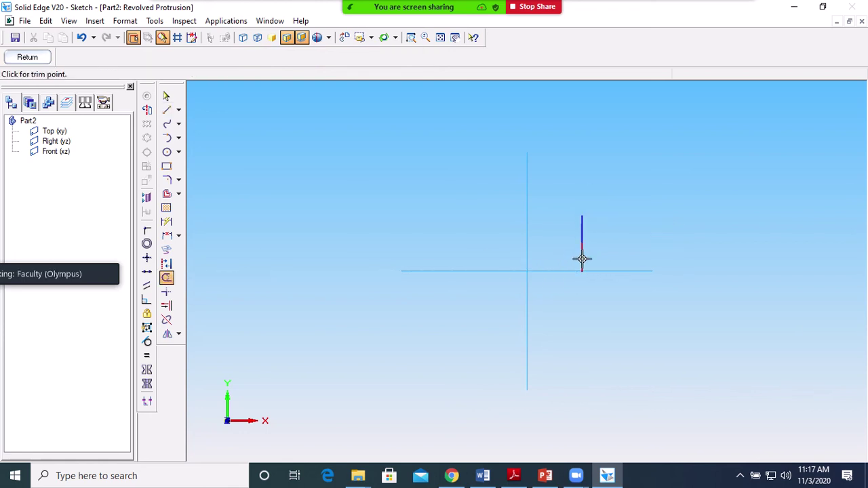
Check the bearing dimensions in the PDF drawing, return to Solid Edge and draw a 7 mm line at 180° from the vertical segment's upper end.
left_click(514, 476)
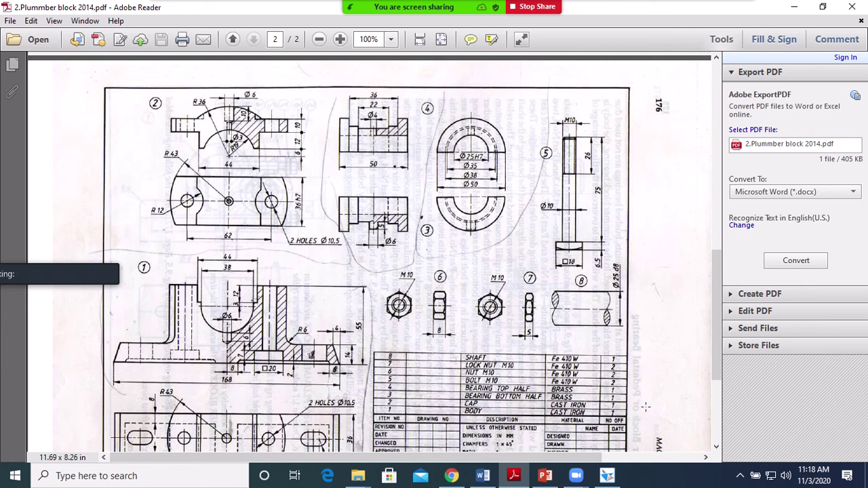
left_click(607, 475)
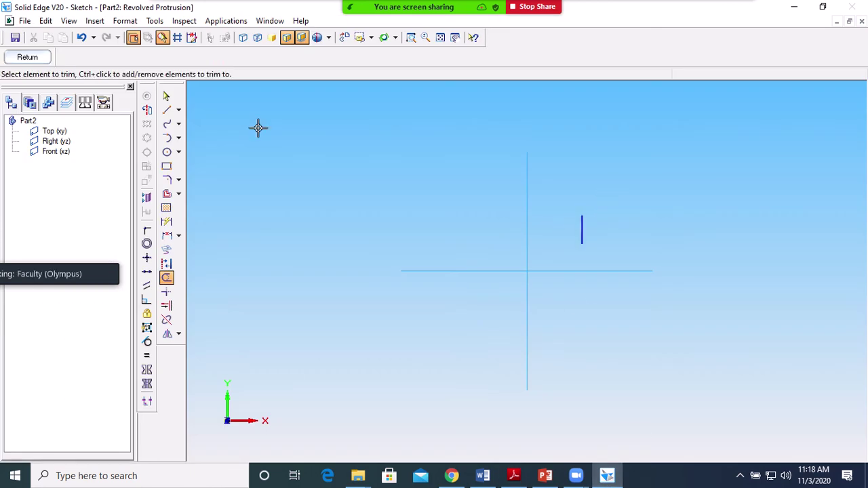
left_click(166, 110)
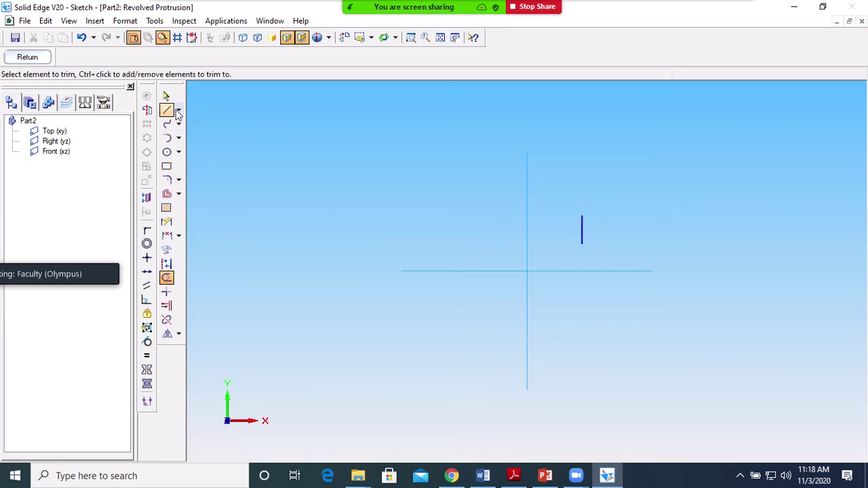
left_click(582, 216)
type("7")
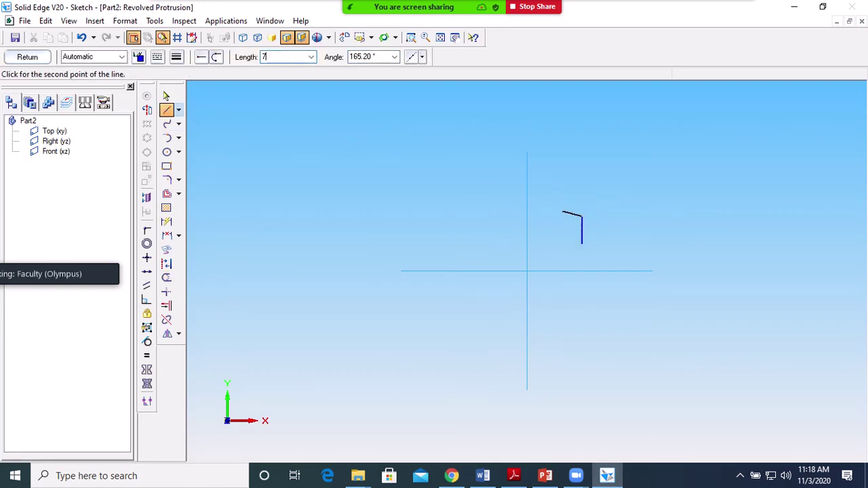
key("Tab")
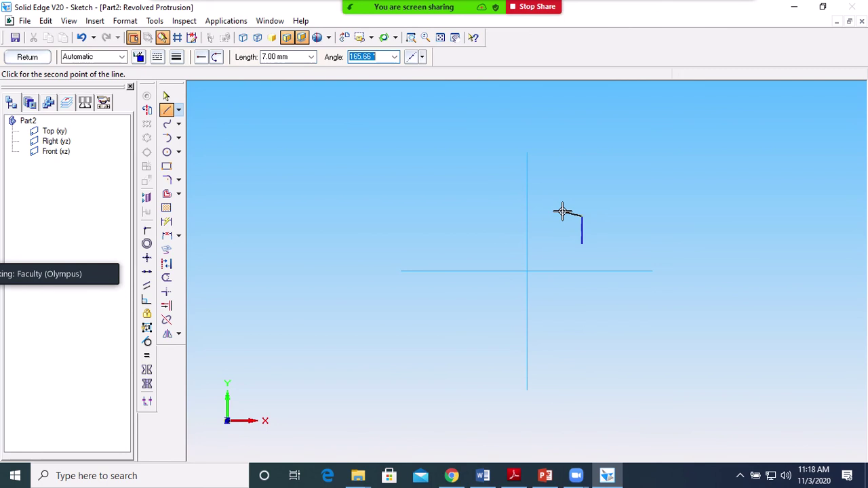
type("180")
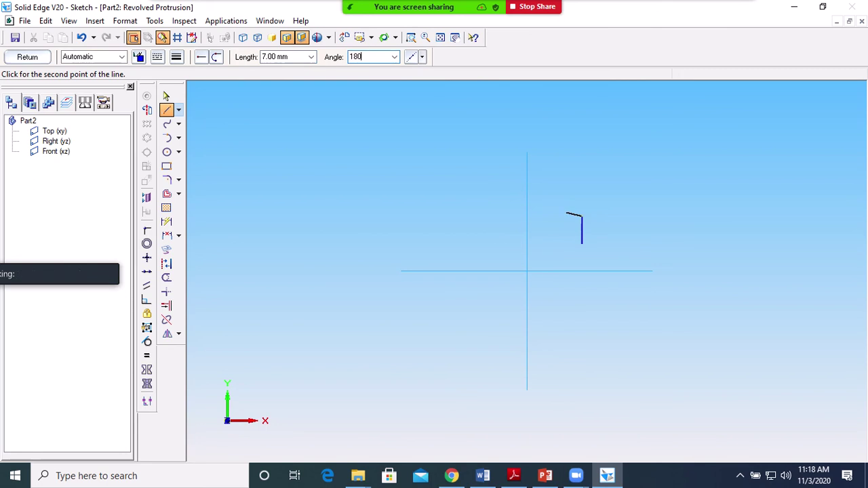
key("Return")
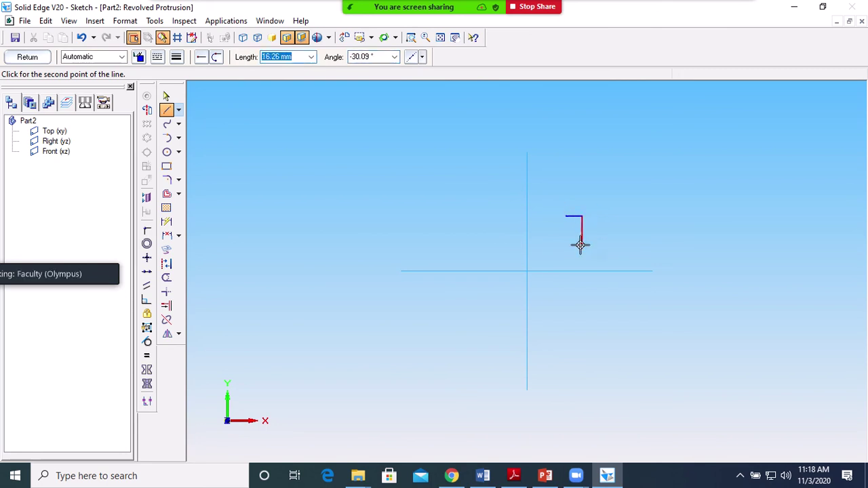
Continue the profile from the end of the 7 mm line with a 6 mm segment at -90°.
type("6")
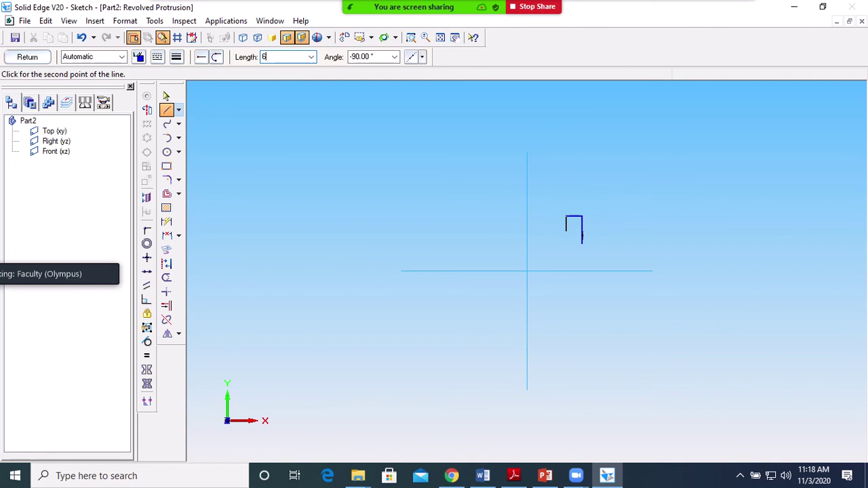
key("Tab")
type("-90")
key("Return")
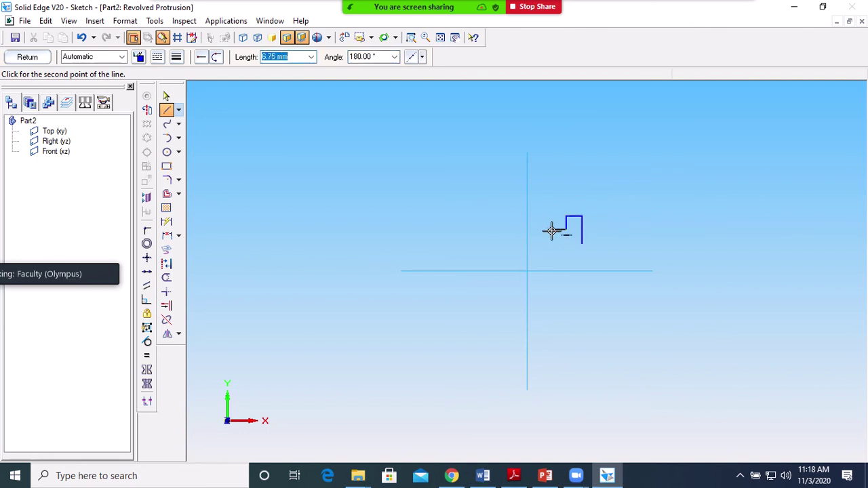
Consult the bearing views in the PDF drawing, return to Solid Edge and continue the profile with a 7 mm segment at 180°.
left_click(513, 476)
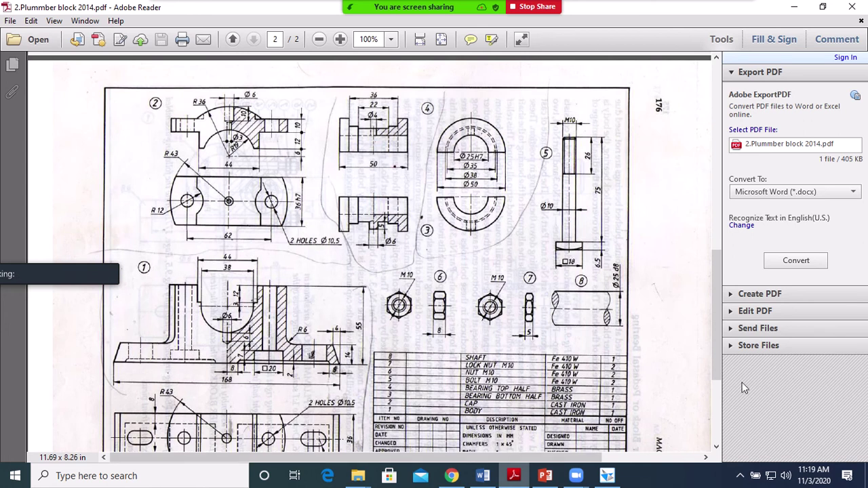
left_click(607, 476)
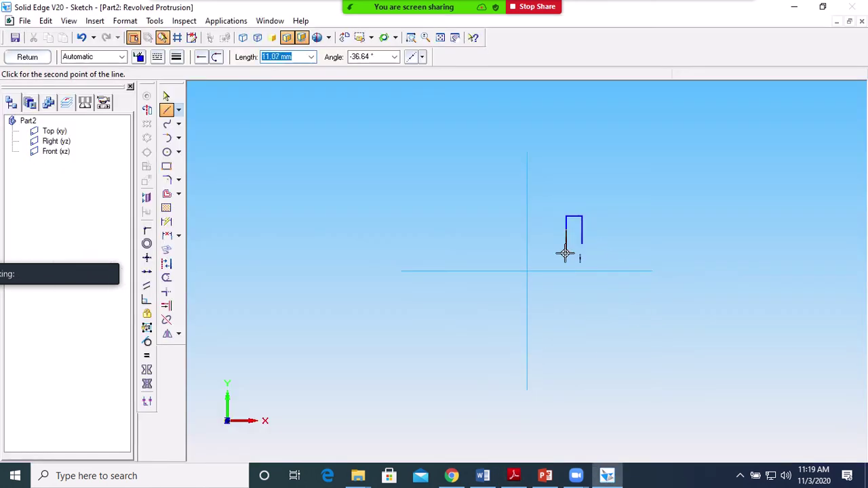
type("7")
key("Tab")
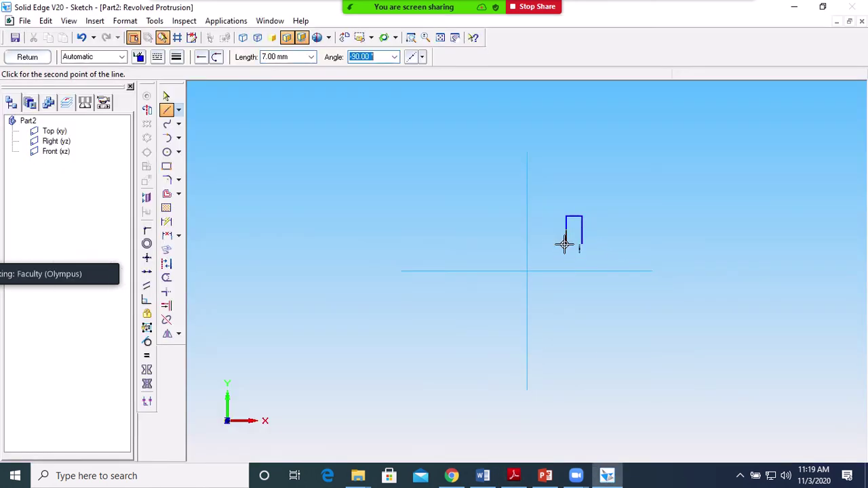
type("180")
key("Return")
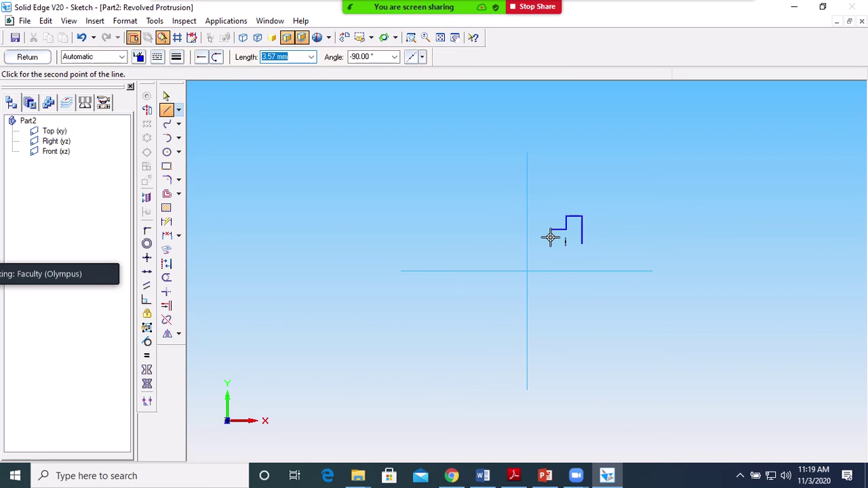
Add a 1.5 mm segment straight down from the end of the second 7 mm line.
type("1.5")
key("Tab")
type("-9")
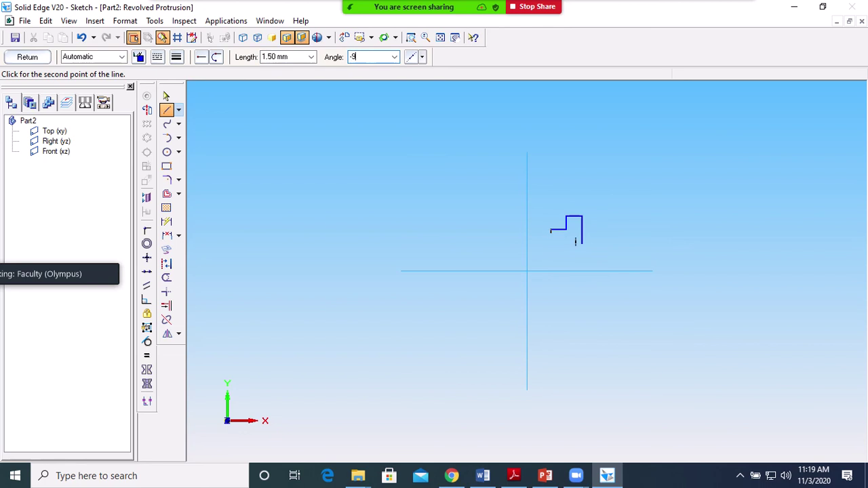
key("Return")
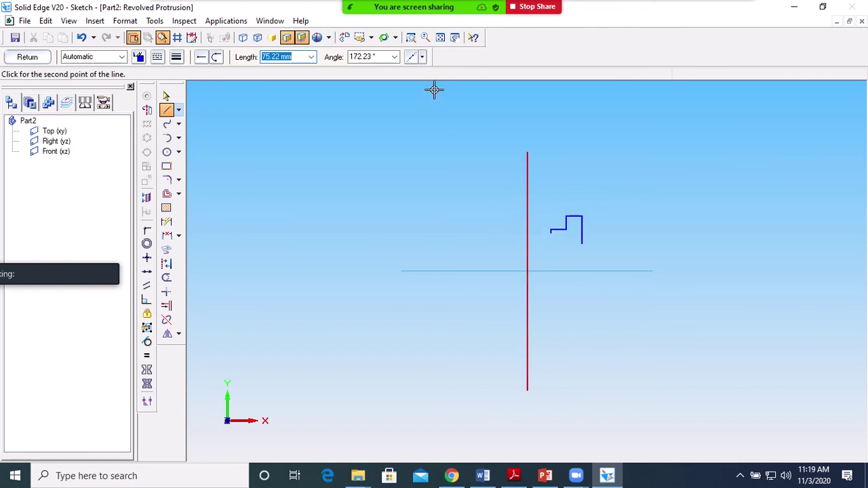
Extend the profile with a line at 180° up to the vertical reference axis and end the line chain.
left_click(380, 56)
type("1")
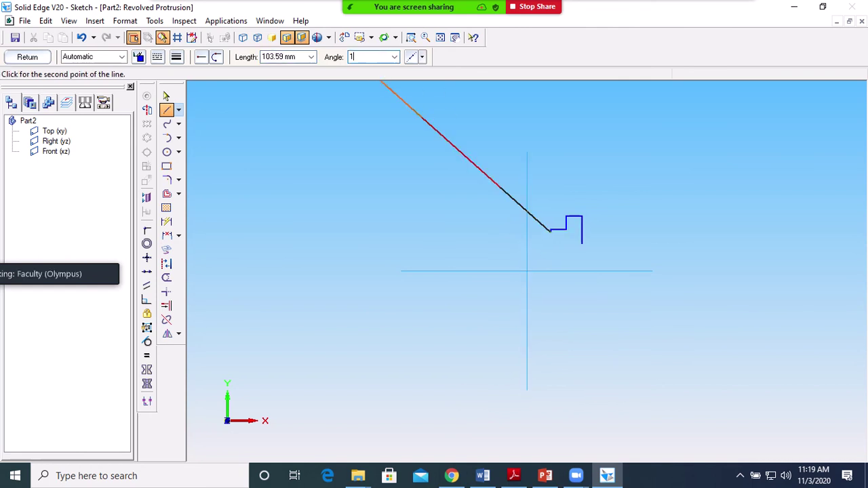
type("80")
key("Tab")
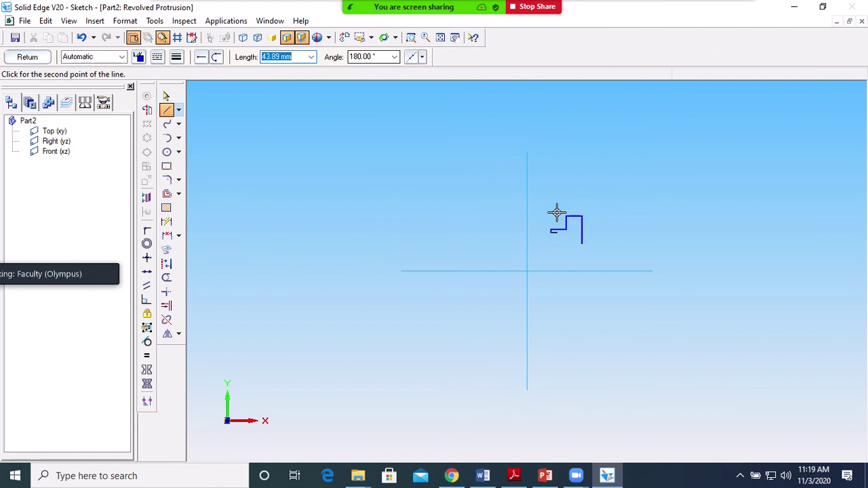
left_click(527, 233)
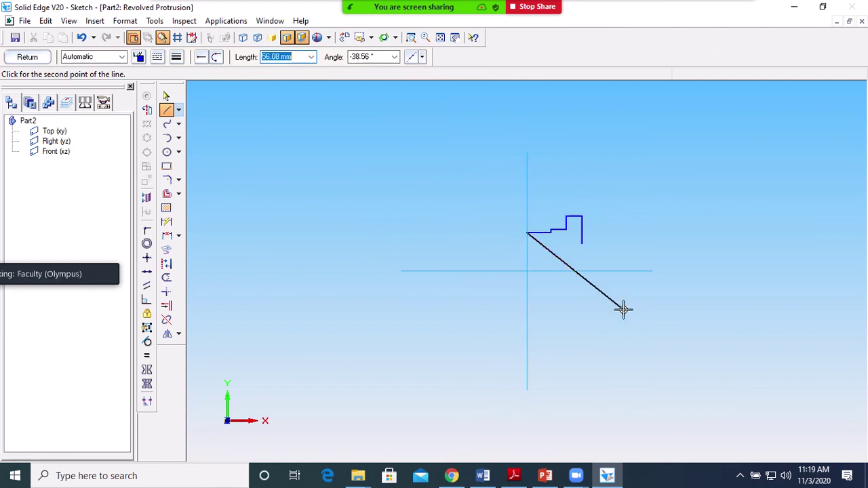
right_click(591, 273)
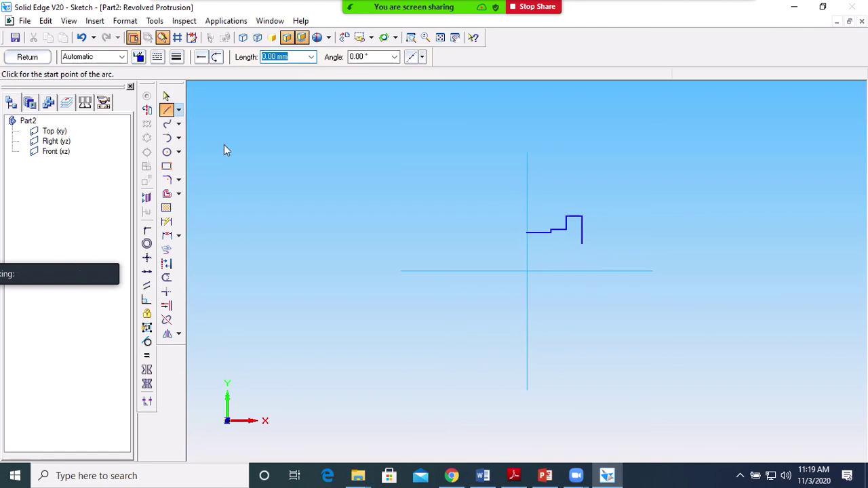
Draw a horizontal line from the lower end of the 12.5 mm vertical segment to the vertical reference axis.
left_click(583, 244)
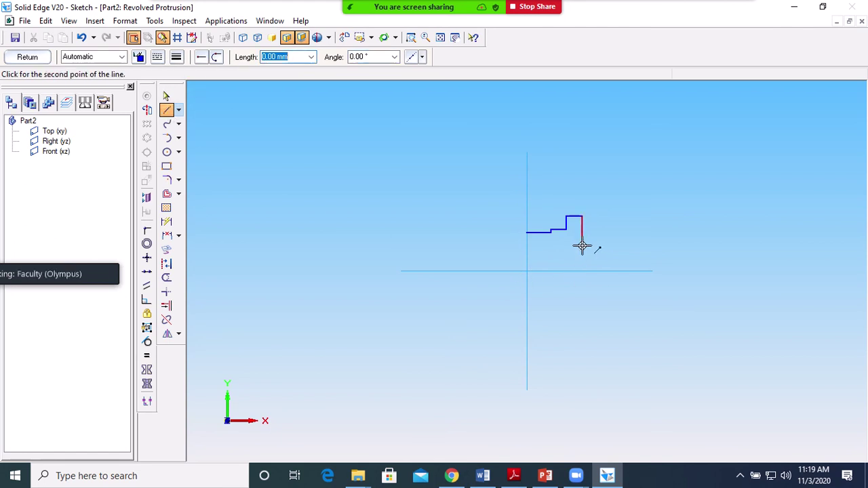
left_click(528, 243)
right_click(596, 299)
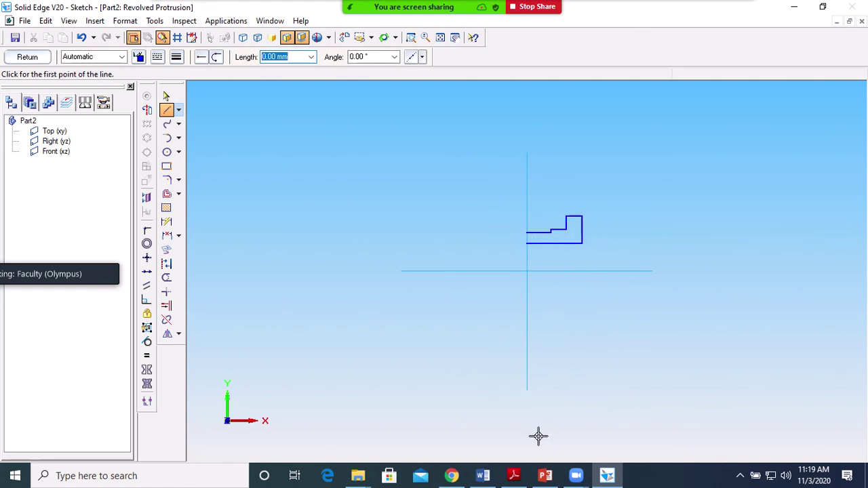
Check the PDF drawing again, return to Solid Edge and mirror the whole half profile about the vertical reference axis.
left_click(513, 477)
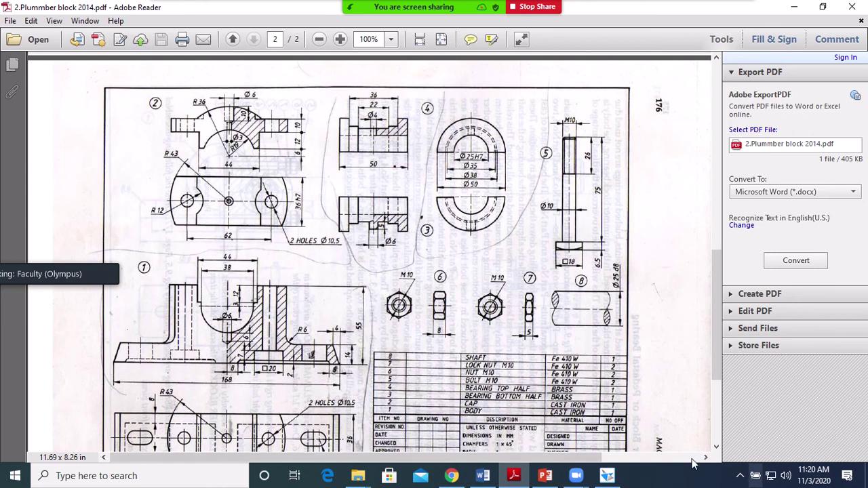
left_click(607, 475)
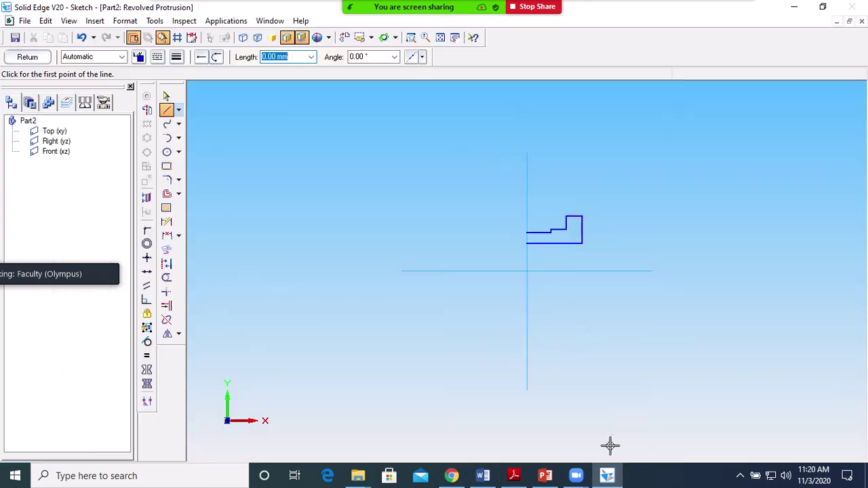
left_click(166, 97)
mouse_move(501, 194)
left_mouse_down()
mouse_move(607, 275)
mouse_move(622, 273)
left_mouse_up()
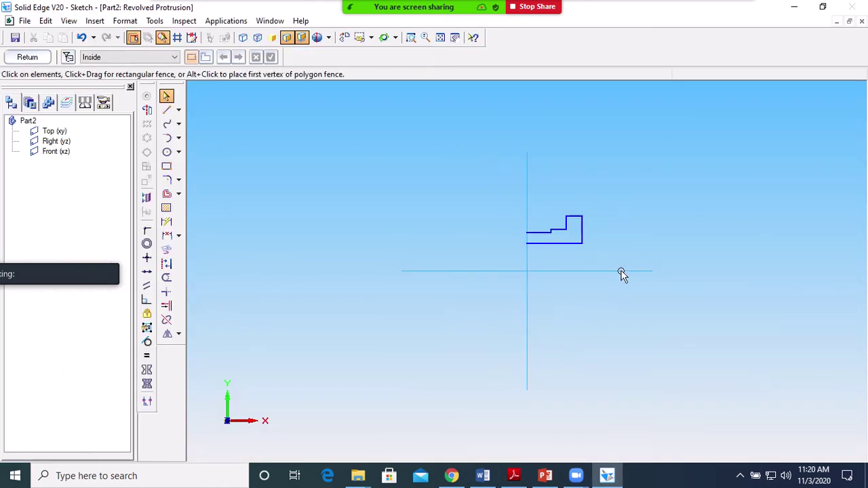
left_click(166, 334)
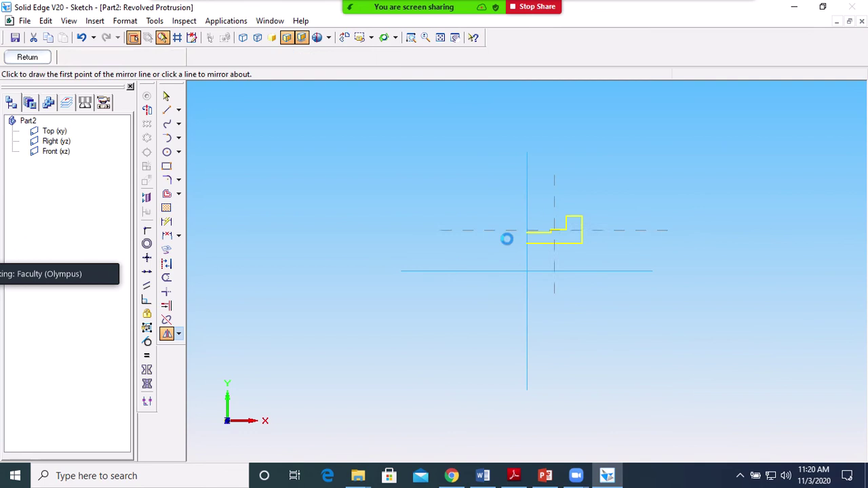
left_click(528, 201)
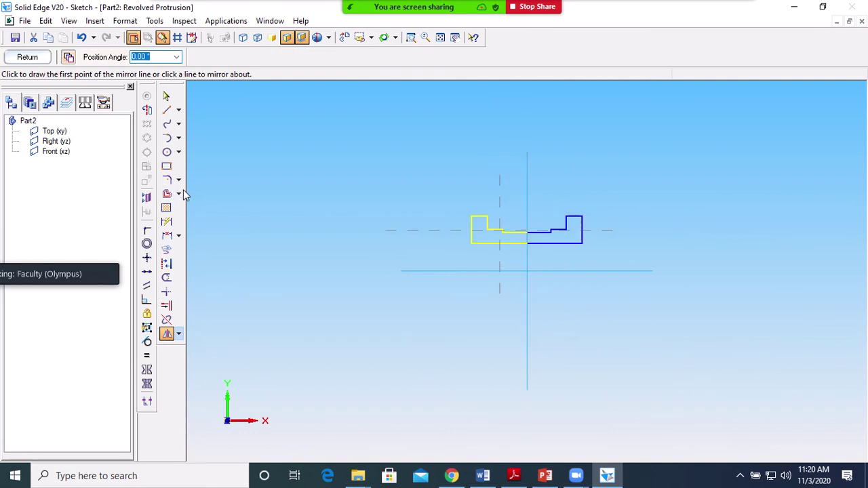
left_click(526, 230)
Apply Connect relationships between the original and mirrored lines where they meet at the vertical axis, on both the stepped and the bore edge.
left_click(147, 231)
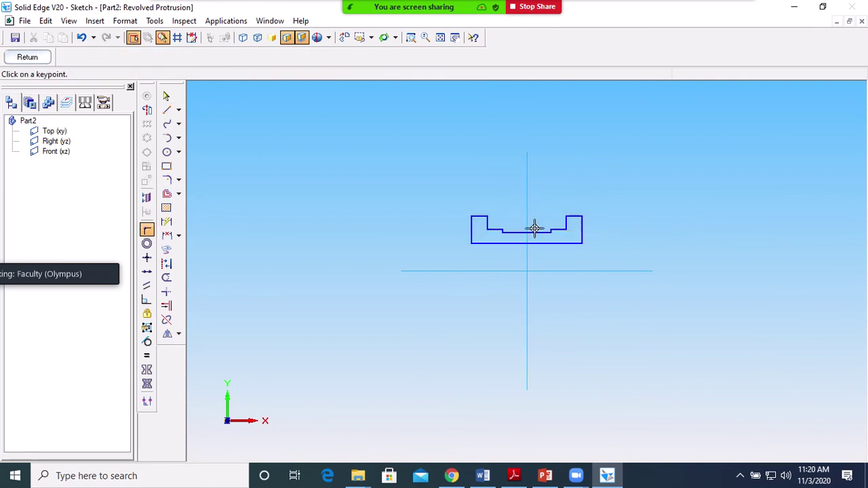
left_click(516, 232)
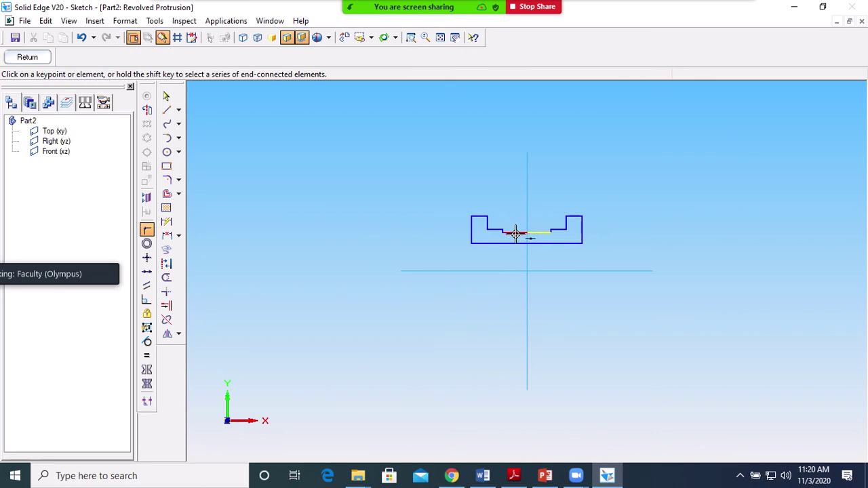
left_click(526, 232)
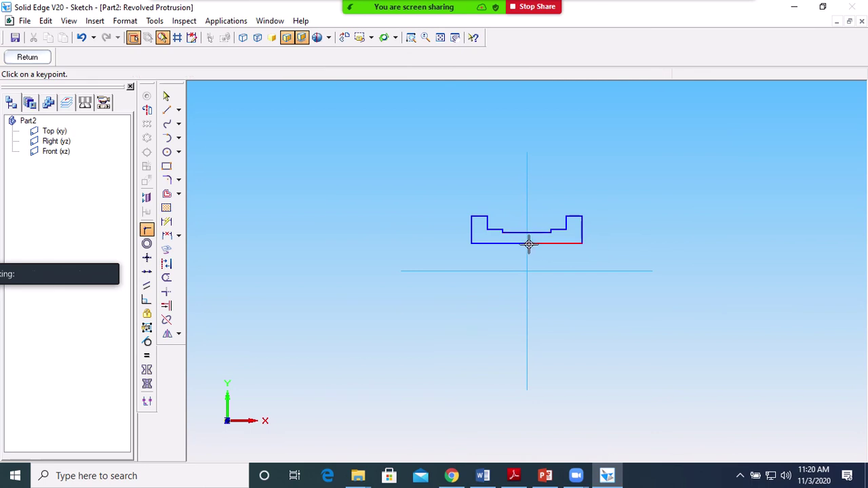
left_click(527, 243)
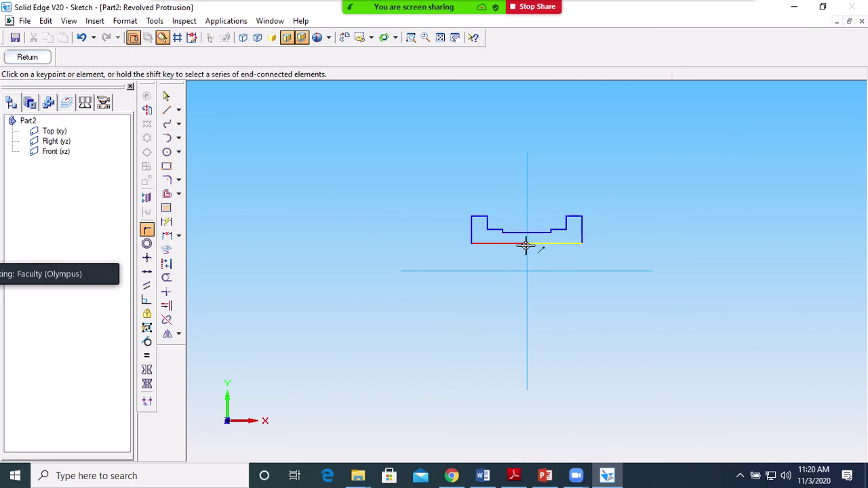
left_click(520, 243)
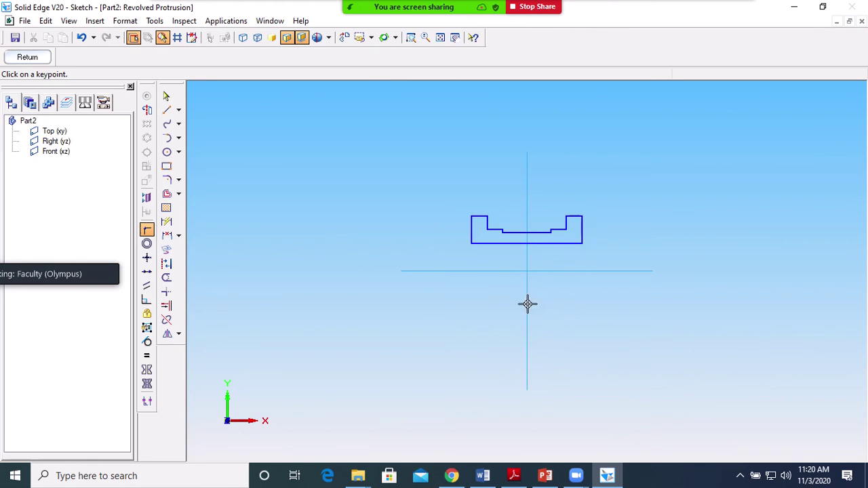
left_click(166, 96)
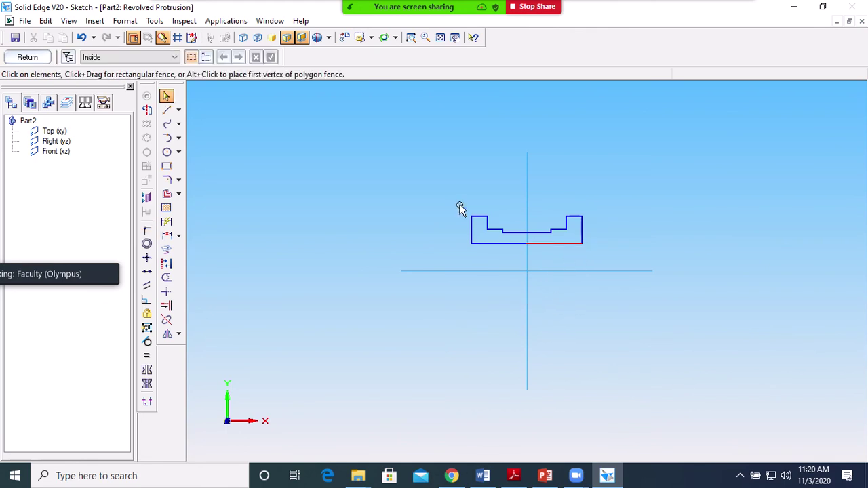
Select the whole mirrored profile and try to close the sketch without an axis of revolution.
left_click_drag(450, 194, 608, 271)
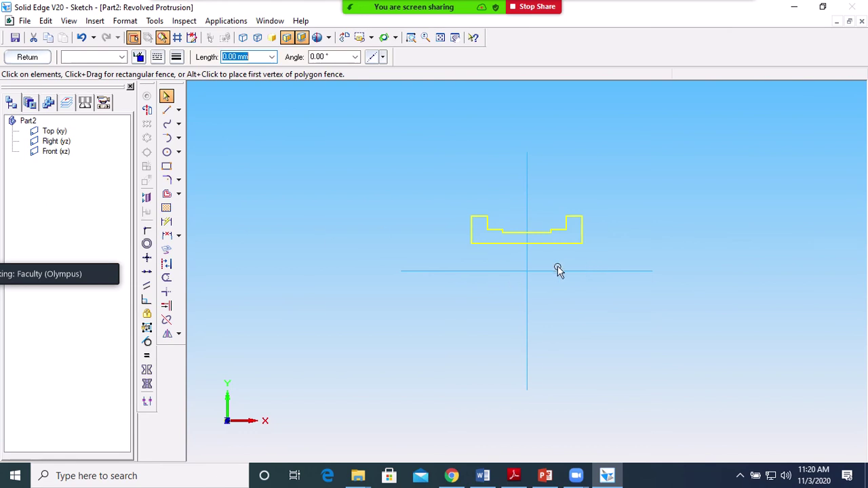
left_click(54, 43)
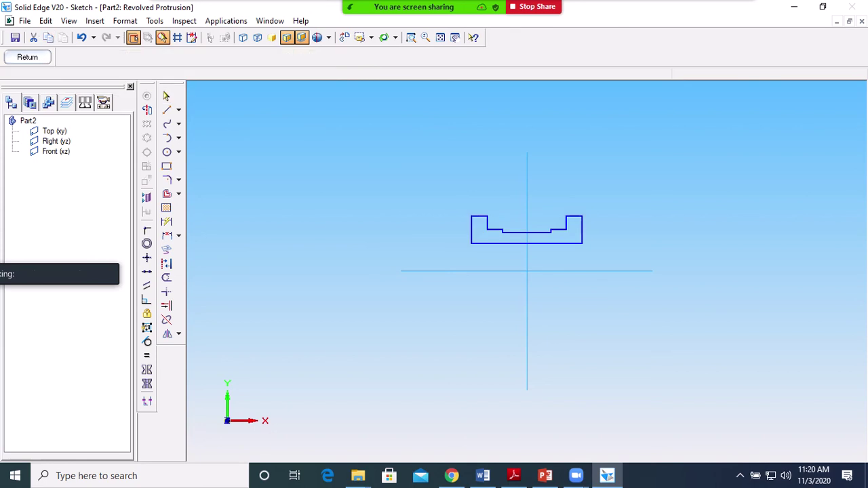
key("Escape")
key("ctrl+a")
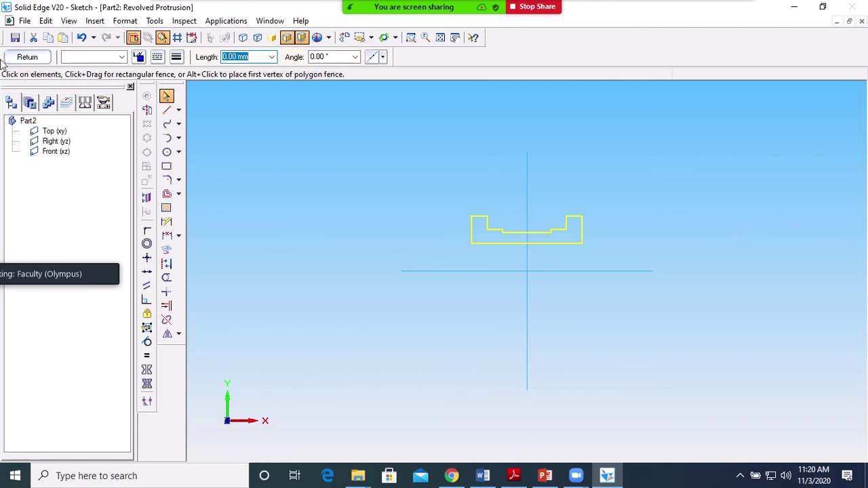
left_click(28, 57)
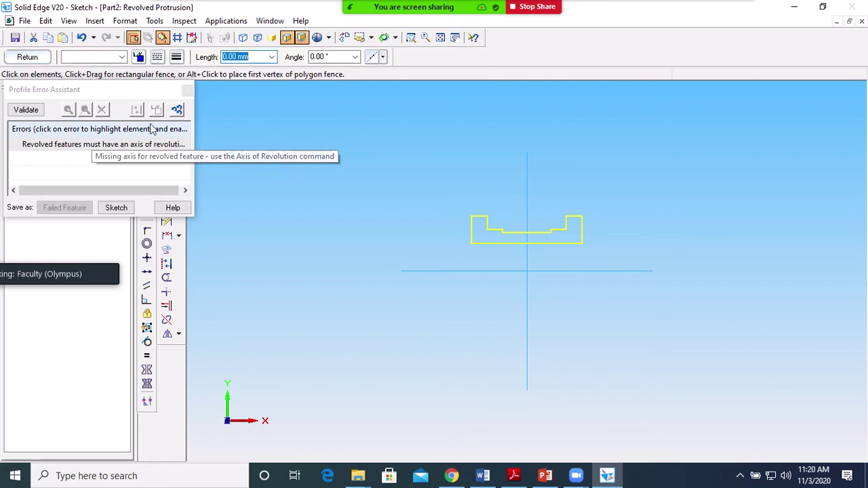
left_click(188, 90)
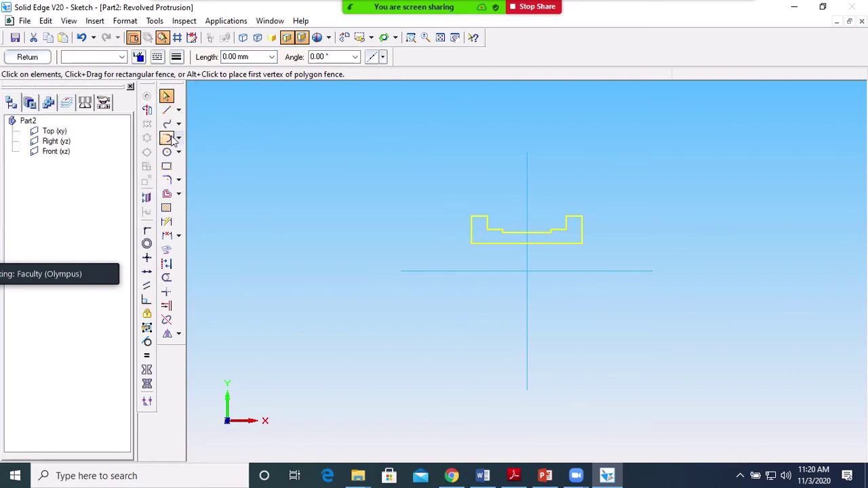
Assign the horizontal reference line below the profile as the axis of revolution and close the sketch.
left_click(148, 111)
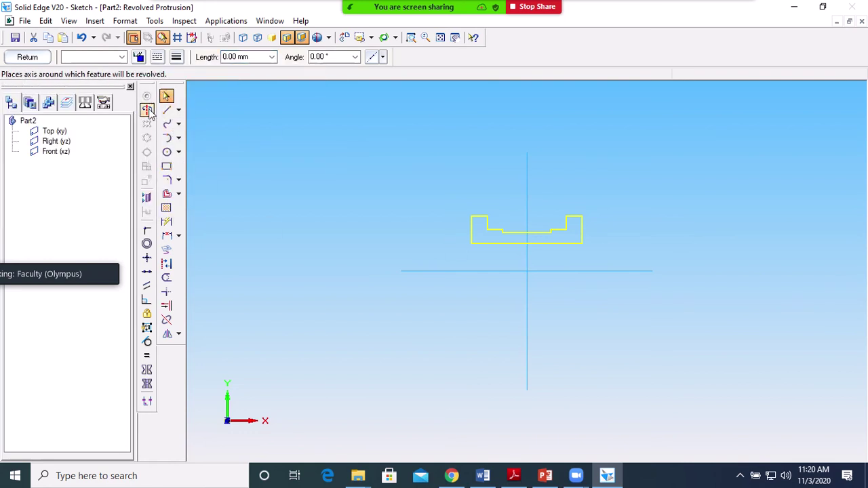
left_click(425, 272)
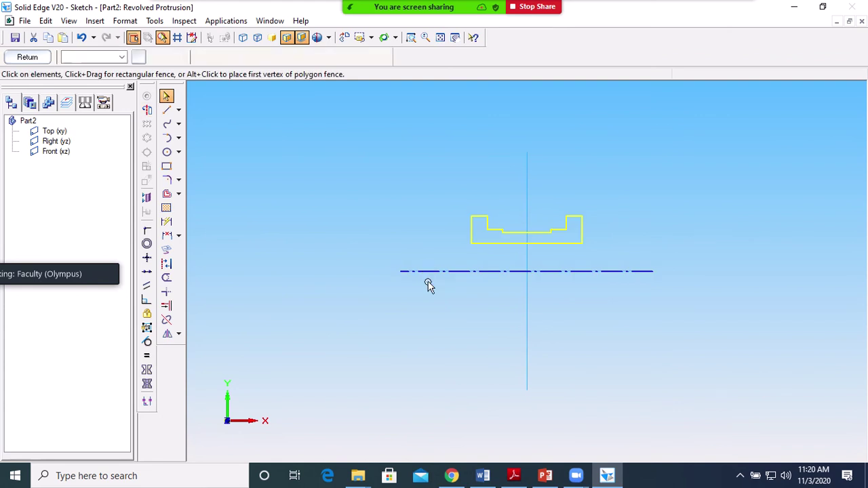
left_click(29, 58)
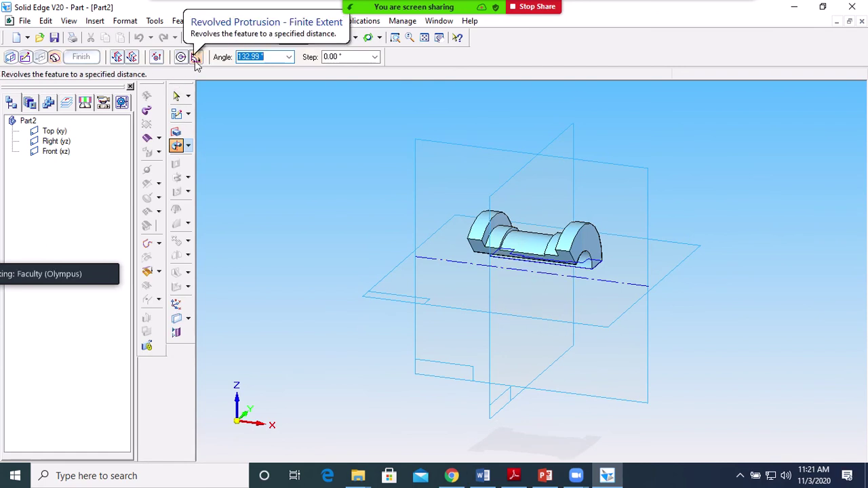
Revolve the profile by a finite angle of 180° above the Top plane and finish the revolved protrusion.
type("180")
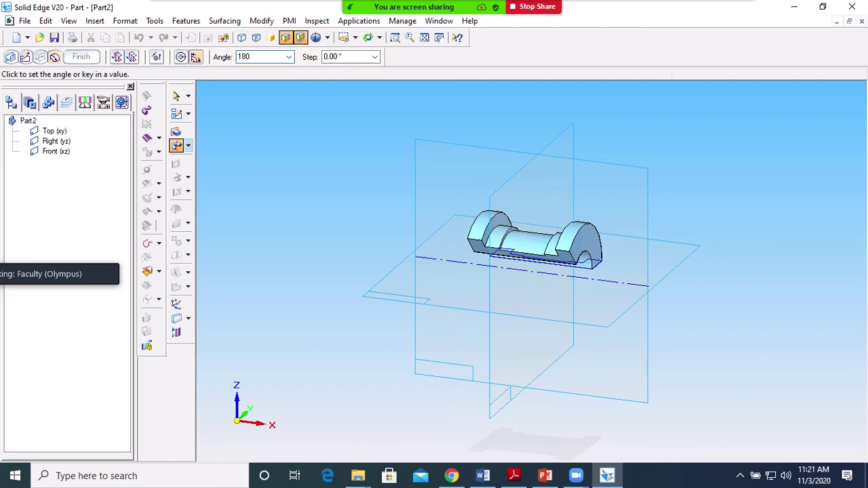
key("Return")
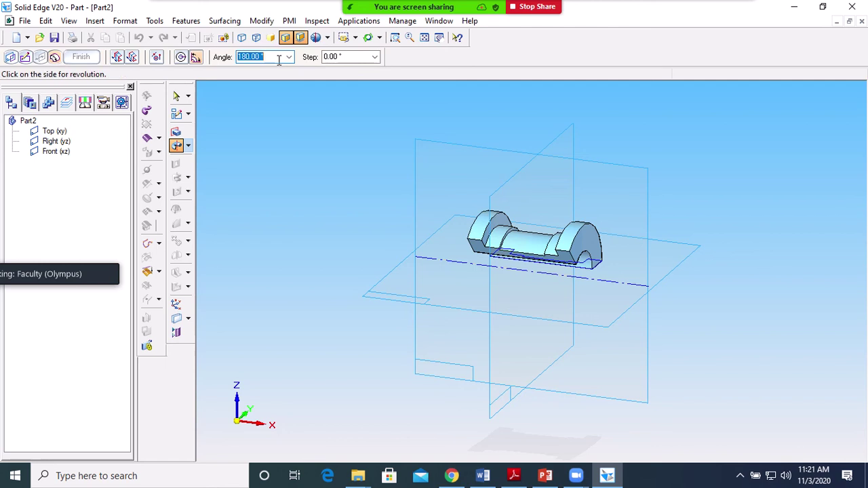
left_click(211, 249)
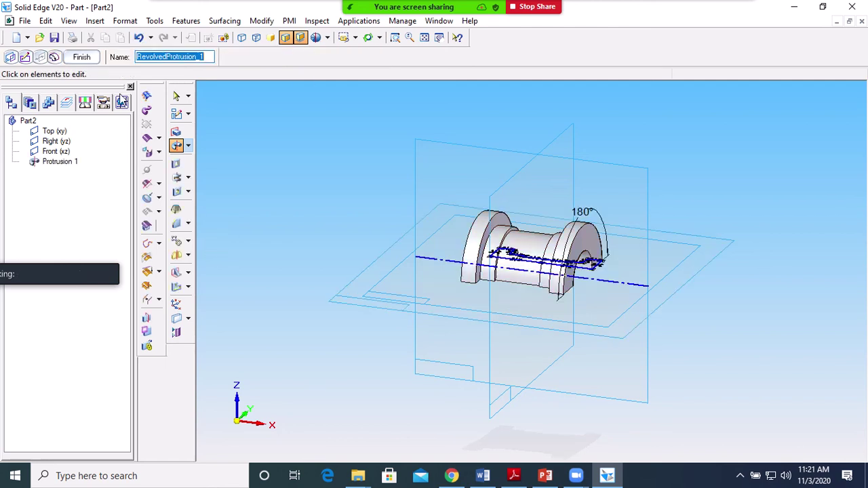
left_click(82, 56)
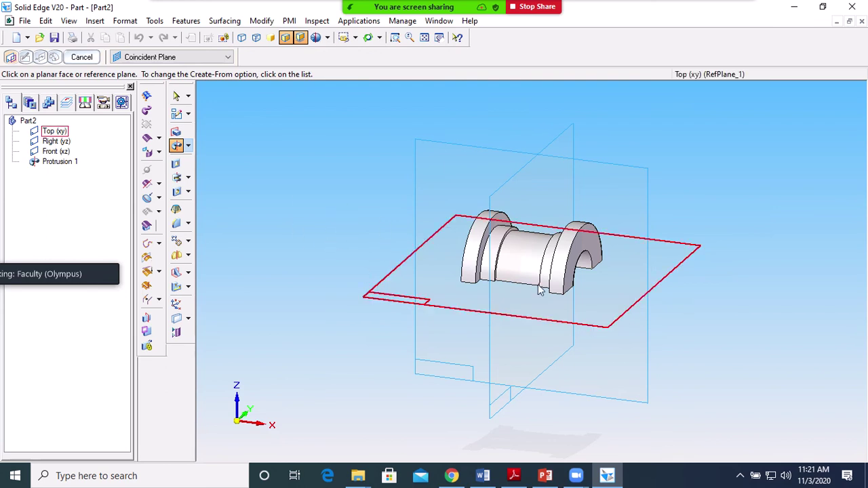
Check the bearing halves in the PDF drawing, return to Solid Edge and show the part's edges unshaded in front view.
left_click(516, 474)
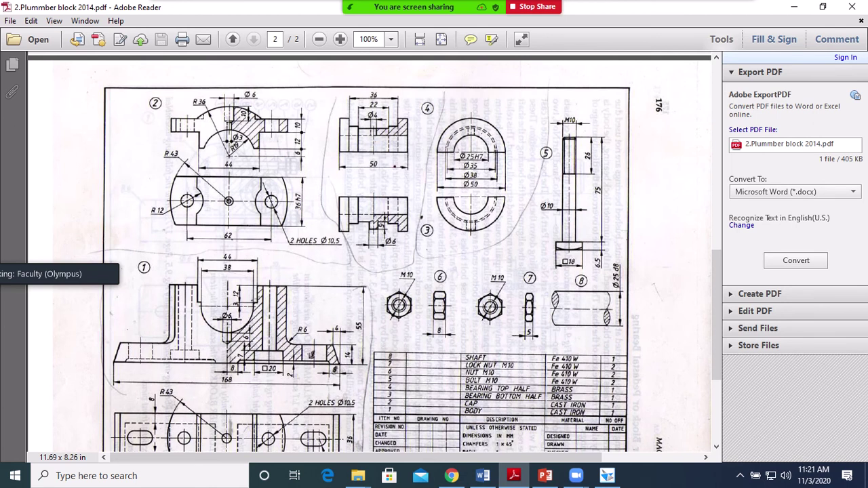
left_click(608, 476)
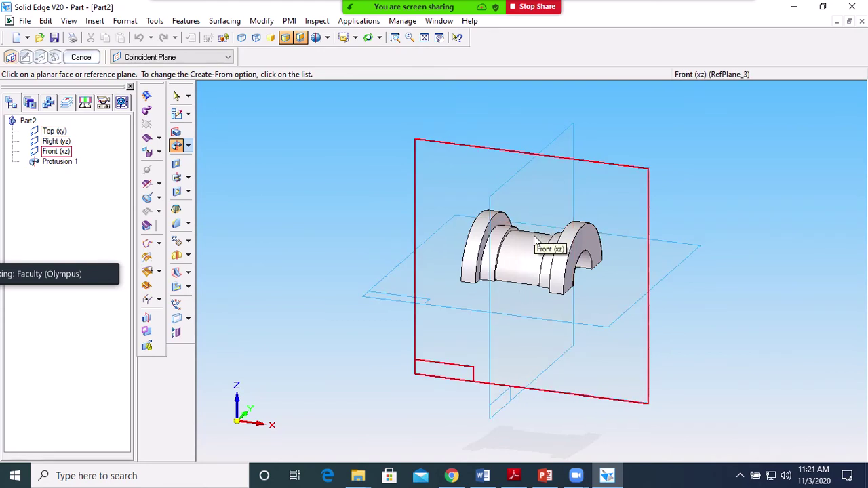
left_click(355, 38)
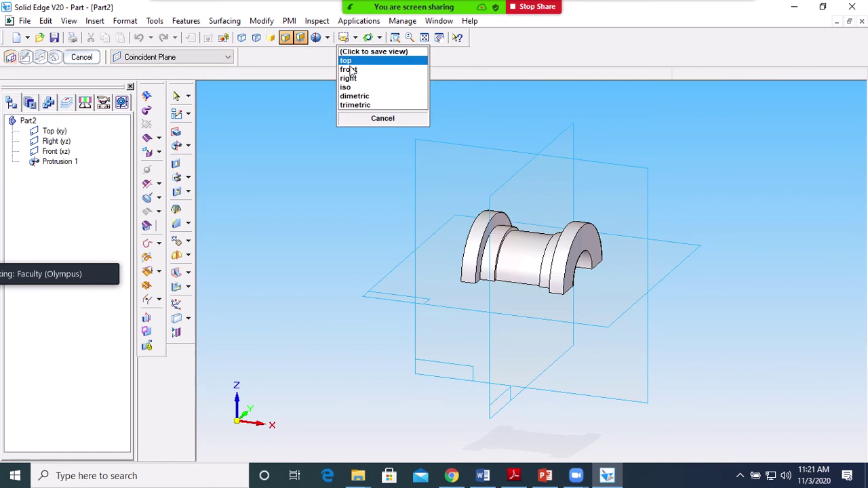
left_click(350, 69)
left_click(257, 37)
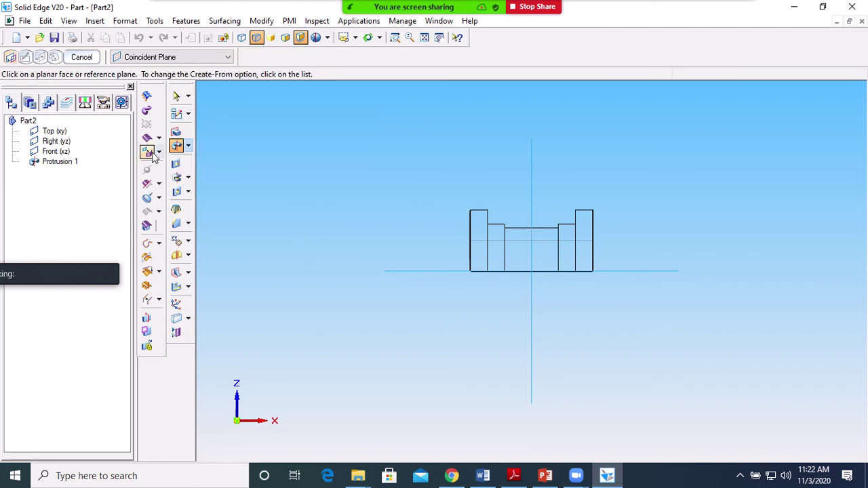
Try to place a plane parallel to the Top (xy) plane without entering a distance, and undo it.
left_click(188, 319)
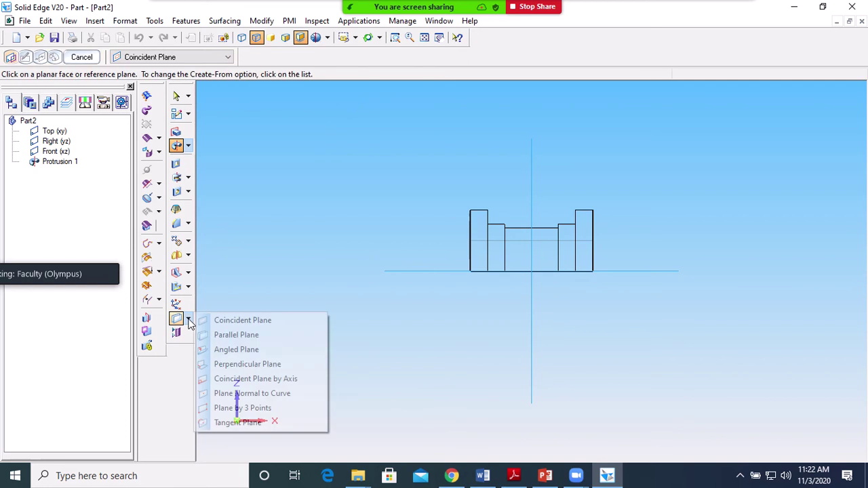
left_click(231, 335)
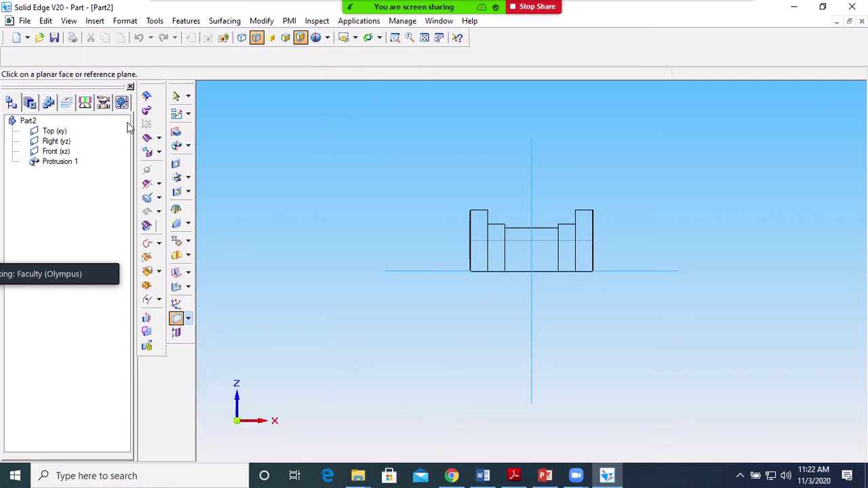
left_click(421, 271)
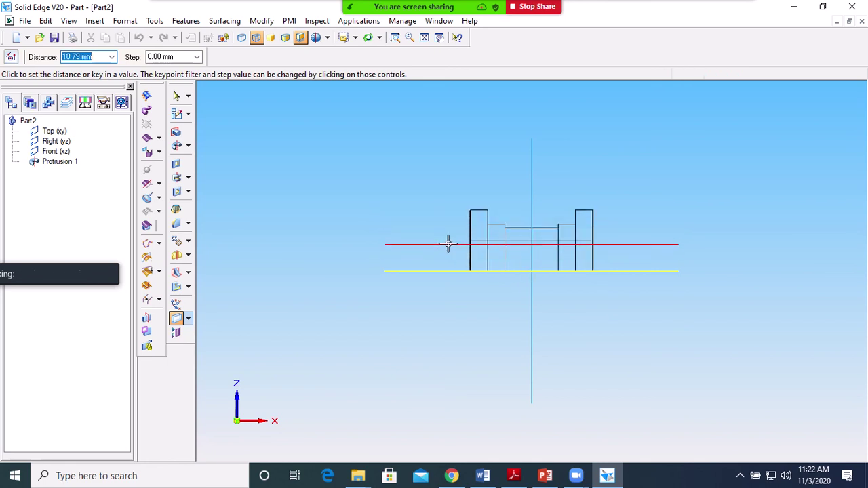
left_click(473, 240)
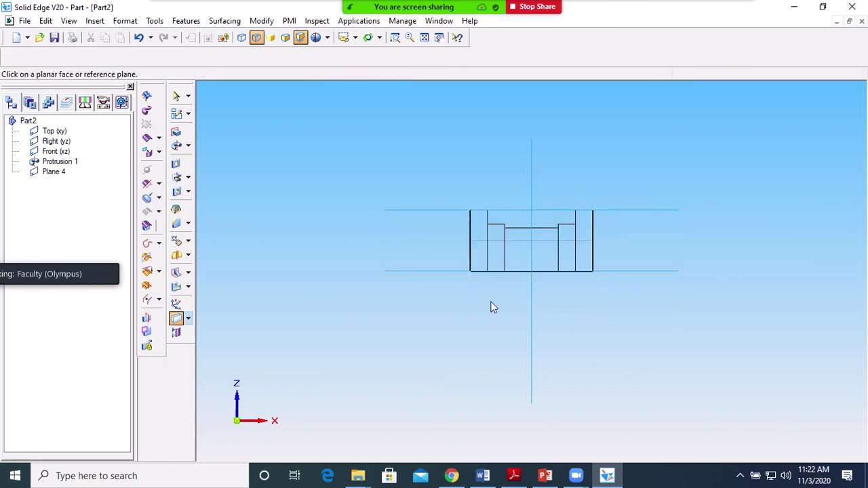
left_click(139, 38)
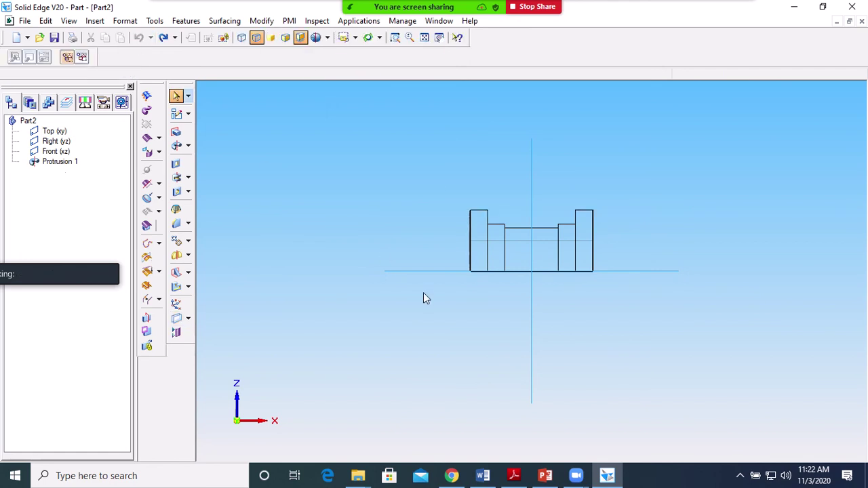
Create a parallel plane 12.5 mm above the Top (xy) plane.
left_click(176, 319)
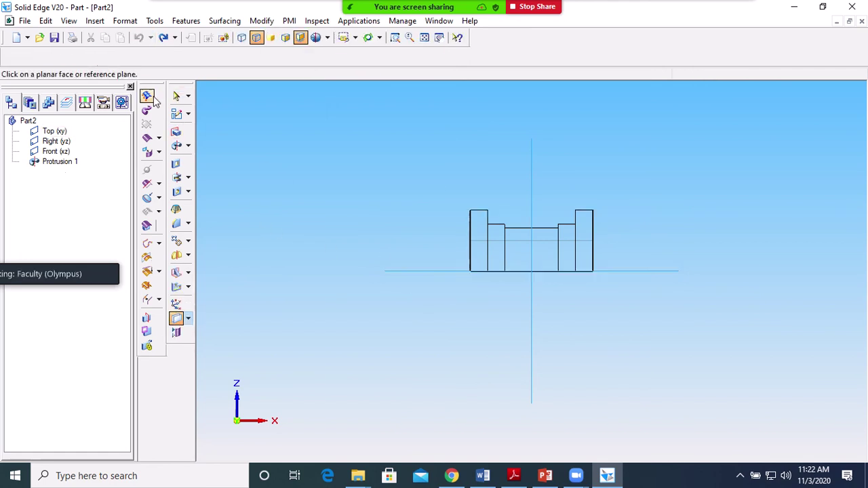
left_click(417, 271)
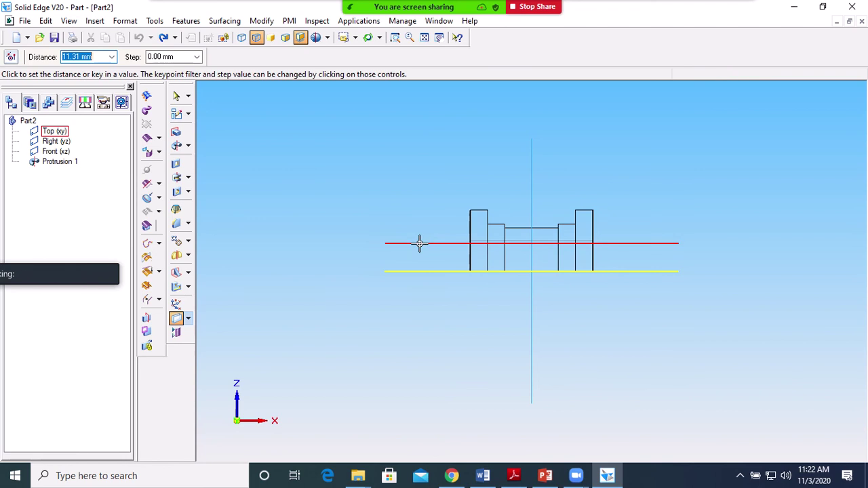
type("12.5")
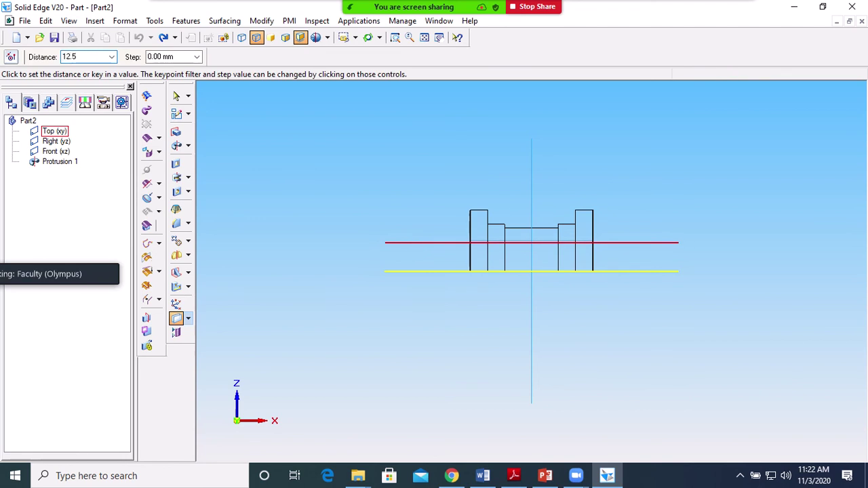
Place a reference plane parallel to the Top (xy) plane, 12.5 mm above it, and check the plummer block drawing in Adobe Reader.
key("Return")
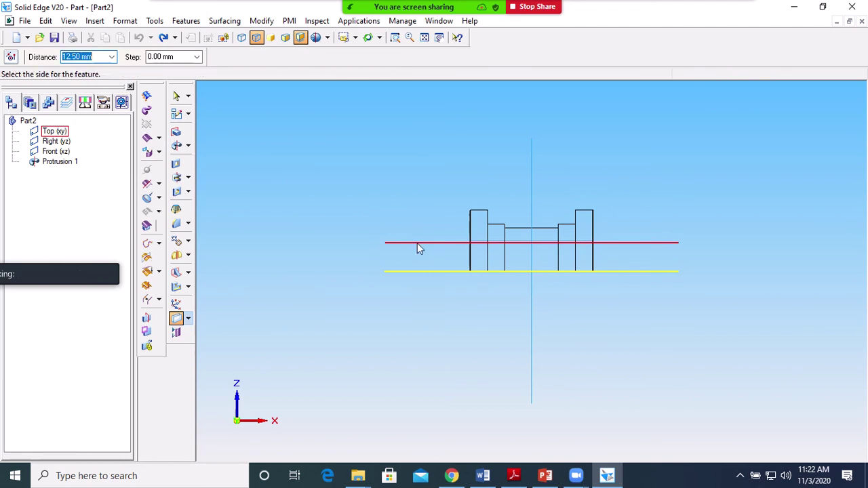
left_click(406, 246)
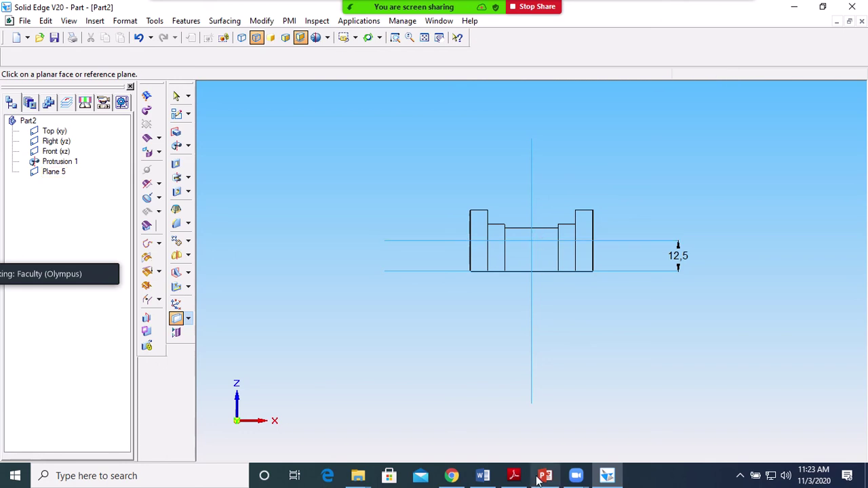
left_click(513, 476)
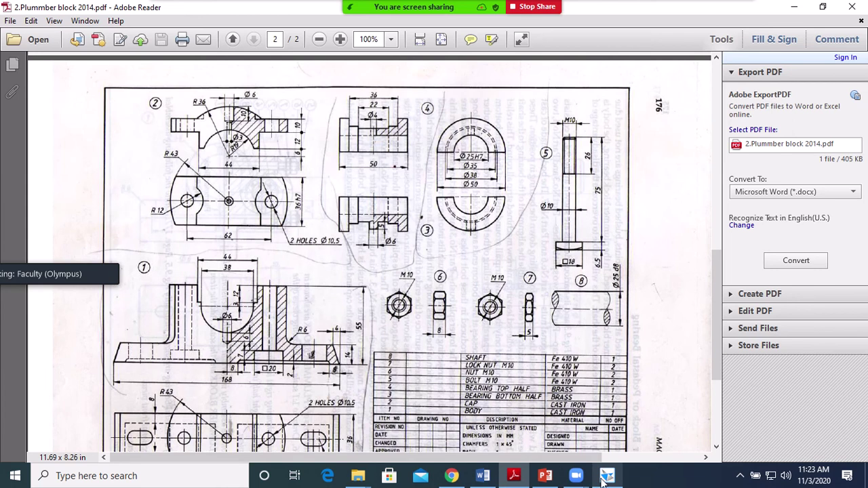
left_click(574, 384)
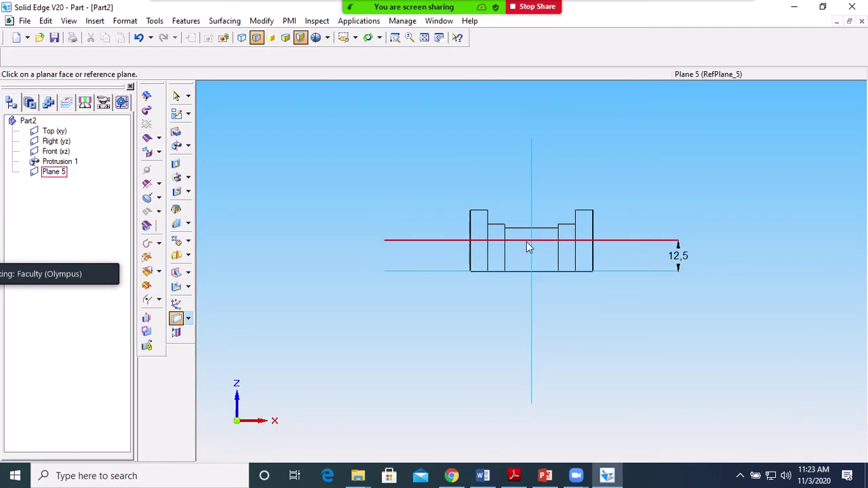
Display the bearing half in an isometric view, shaded with visible edges.
left_click(344, 37)
left_click(367, 95)
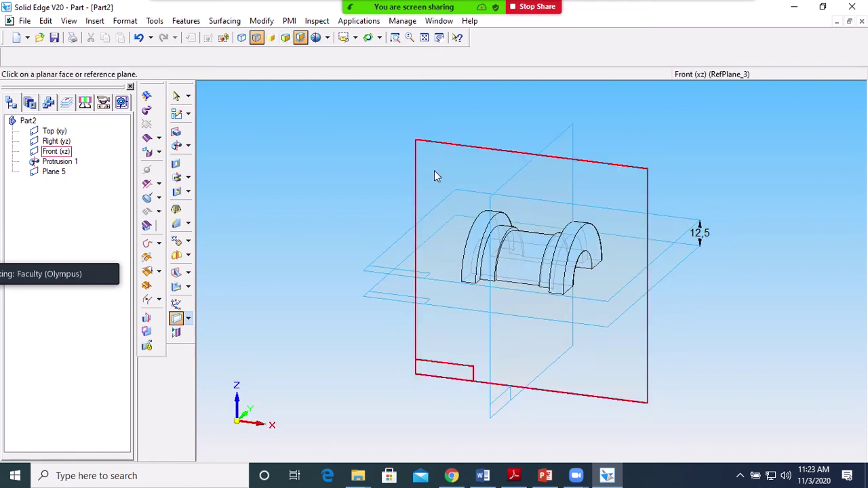
left_click(287, 38)
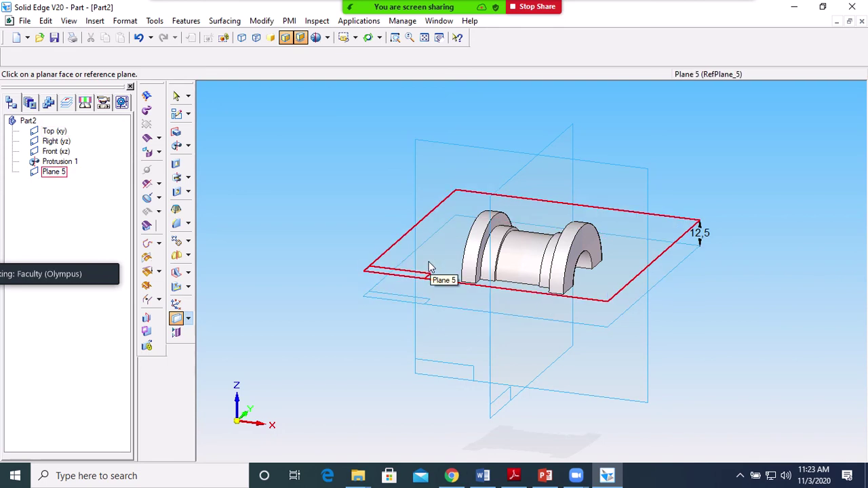
On the 12.5 mm offset plane, sketch a 6 mm diameter circle centred on the origin as a protrusion profile, checking the PDF drawing.
left_click(399, 256)
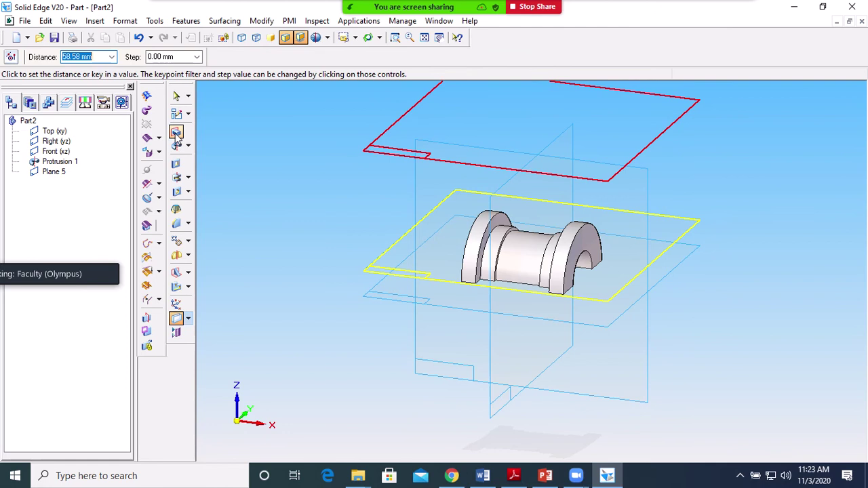
left_click(176, 131)
left_click(385, 268)
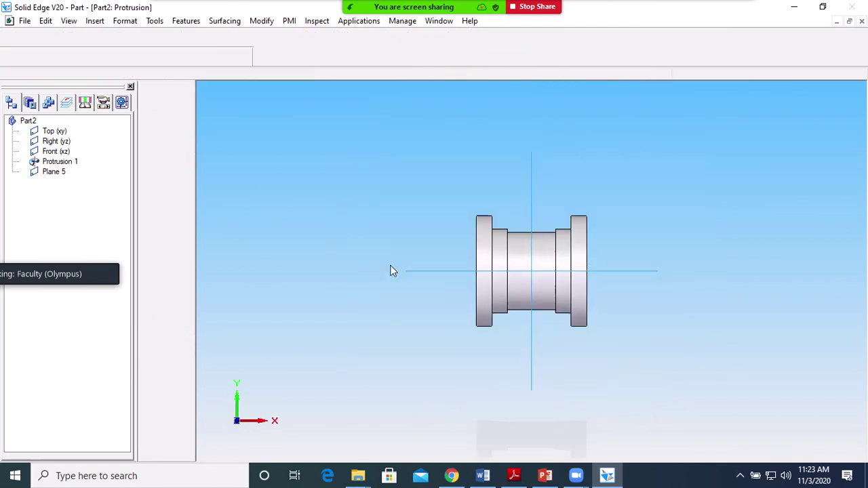
left_click(166, 152)
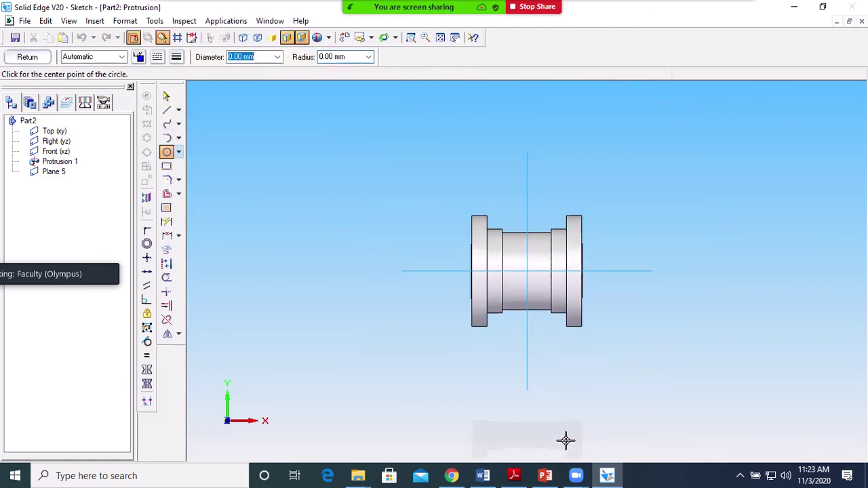
left_click(513, 475)
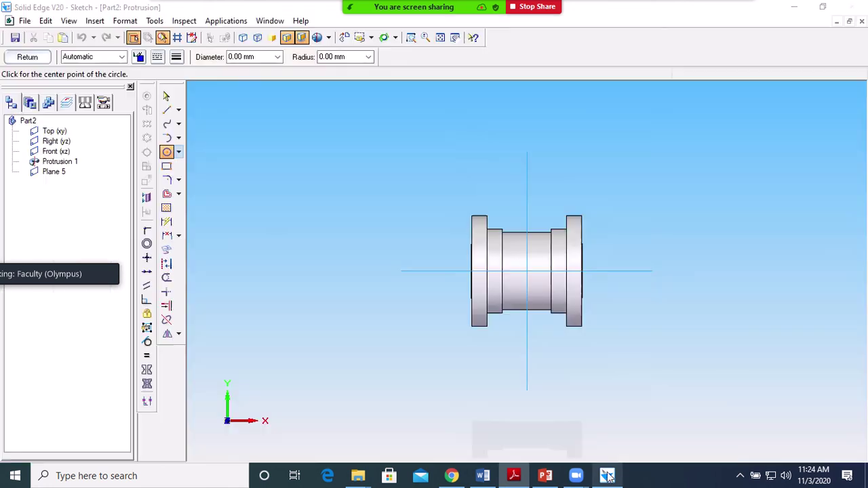
left_click(607, 476)
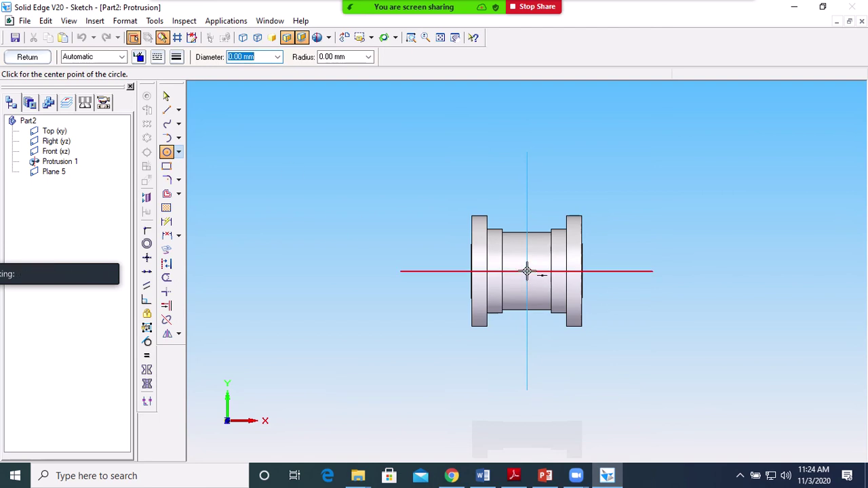
left_click(527, 271)
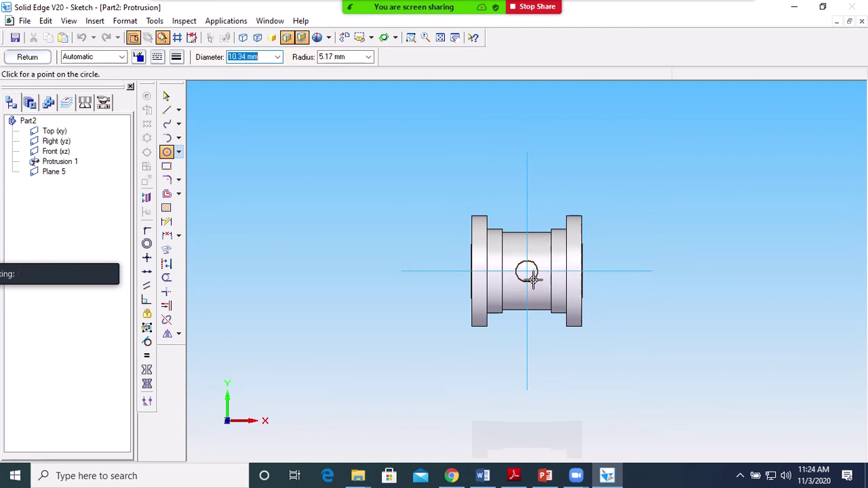
type("6")
key("Return")
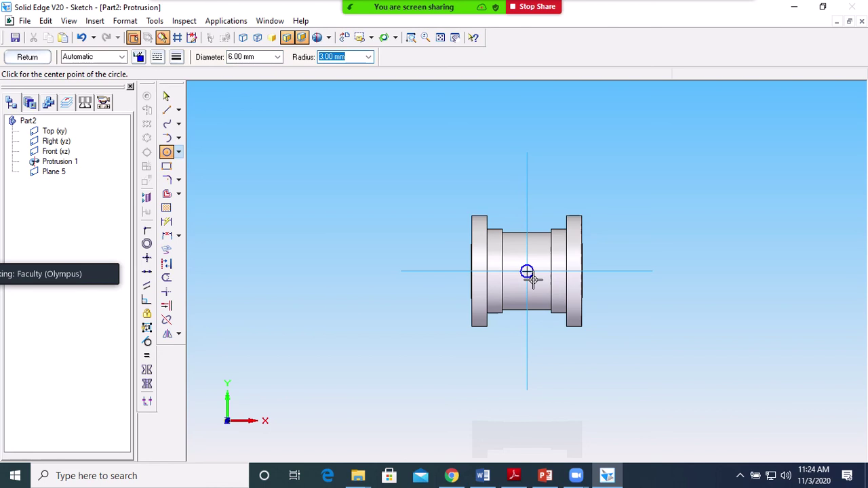
left_click(28, 57)
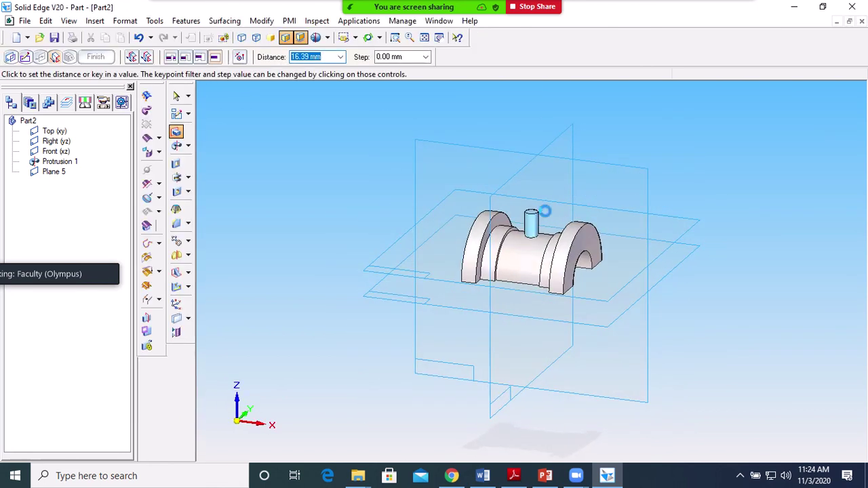
Extrude the circle 10 mm upward, away from the bearing half, to form the locating pin.
type("10")
key("Return")
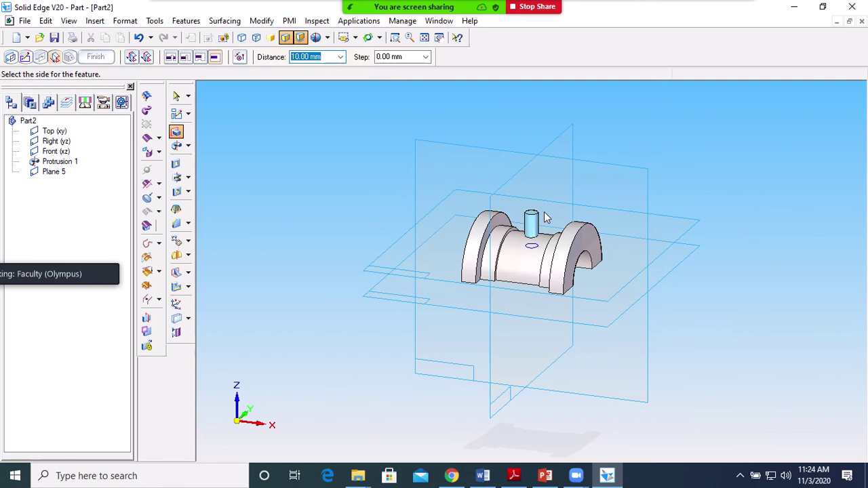
left_click(748, 175)
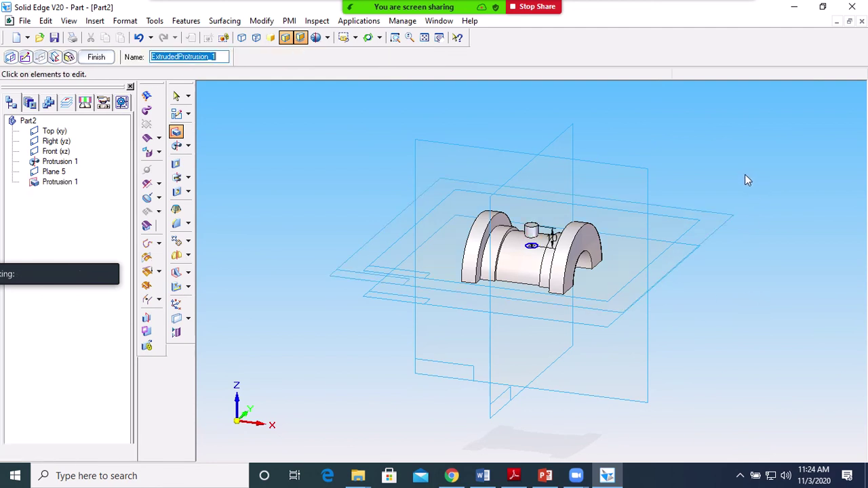
left_click(96, 59)
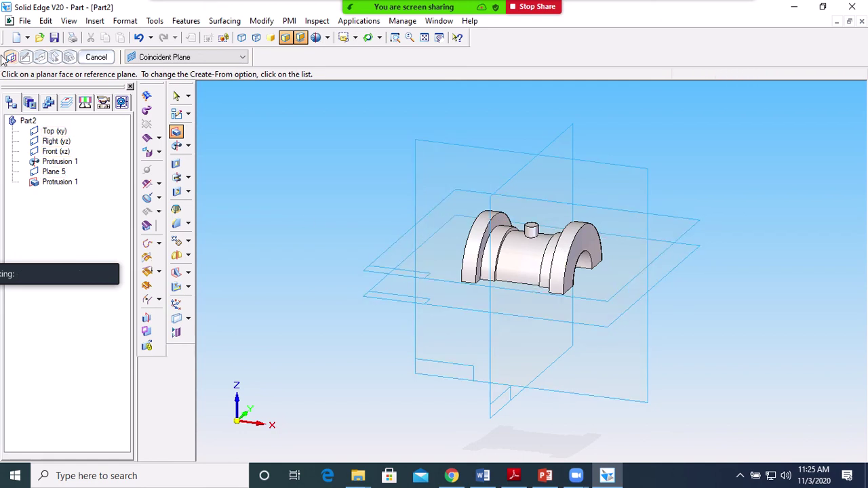
left_click(96, 57)
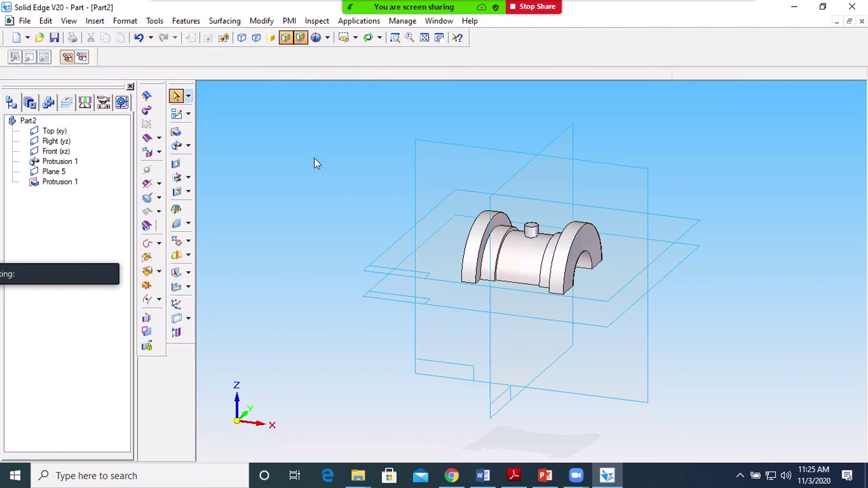
Save the part as BEARING BOTTOM HALF in the PLUMBER BLOCK folder.
left_click(25, 21)
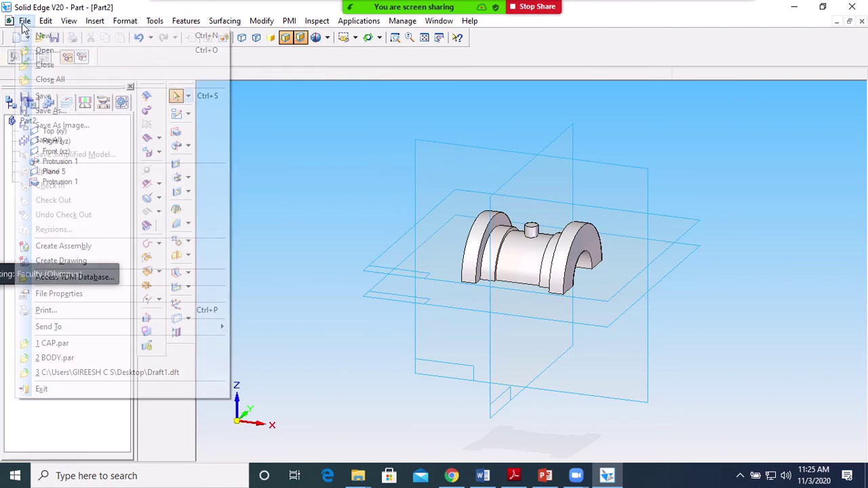
left_click(51, 111)
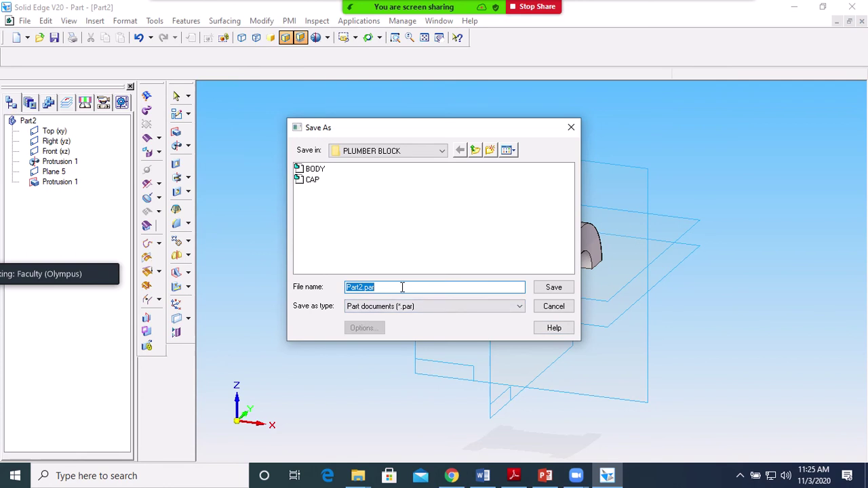
type("BEAR")
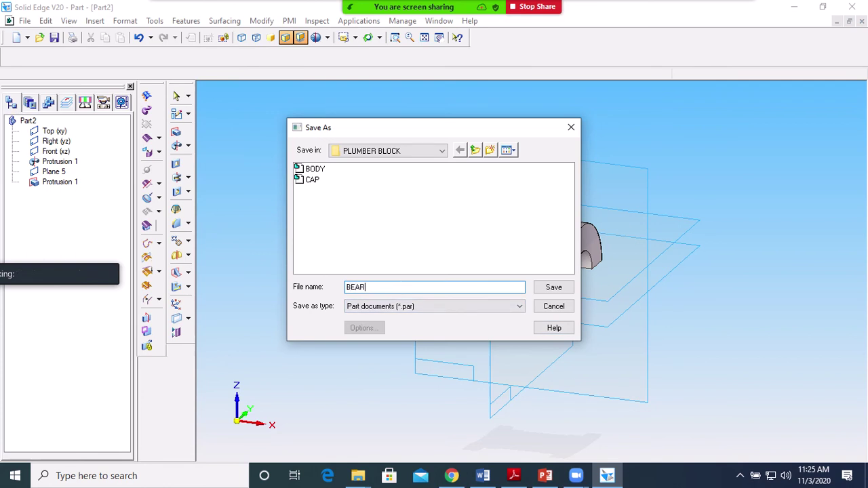
type("ING BOT")
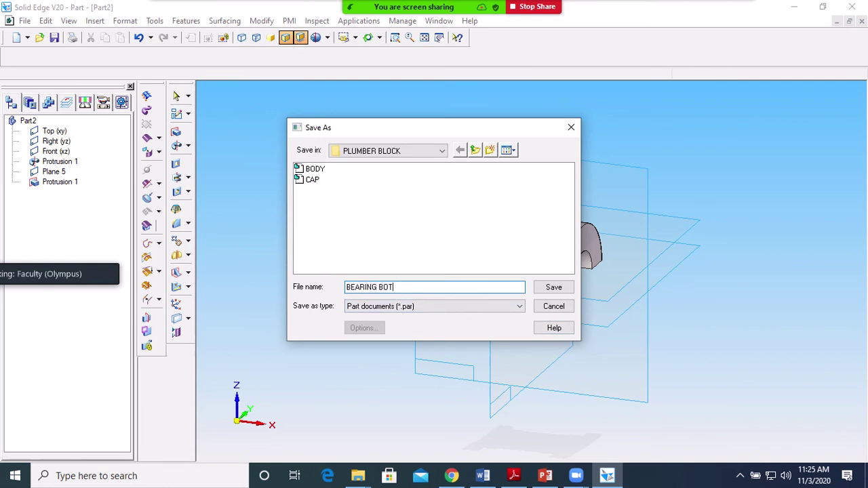
type("TOM HALF")
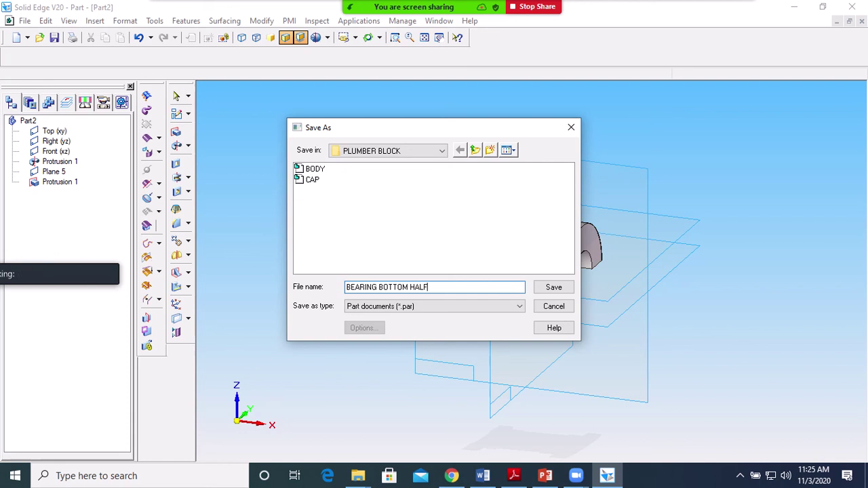
left_click(553, 287)
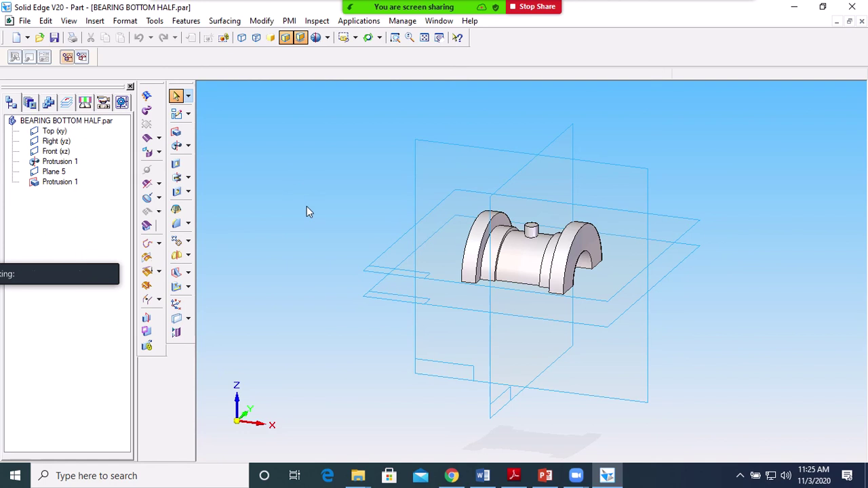
Save a copy of the part as BEARING TOP HALF in the PLUMBER BLOCK folder.
left_click(25, 21)
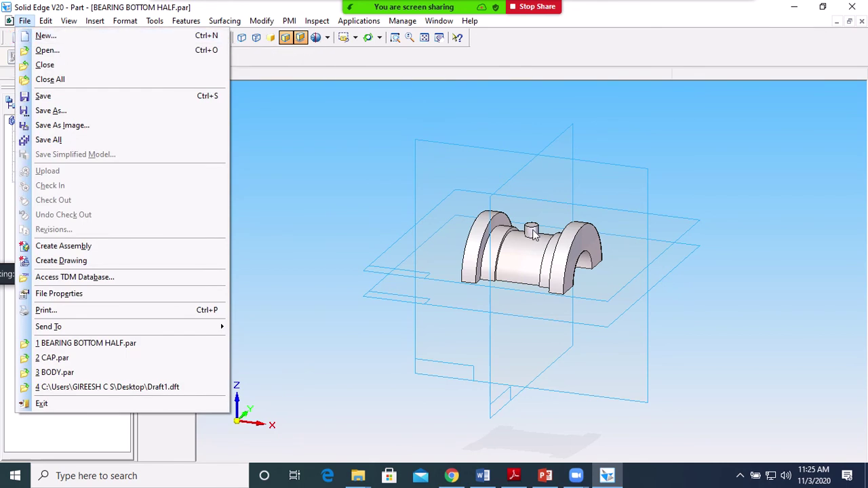
left_click(284, 140)
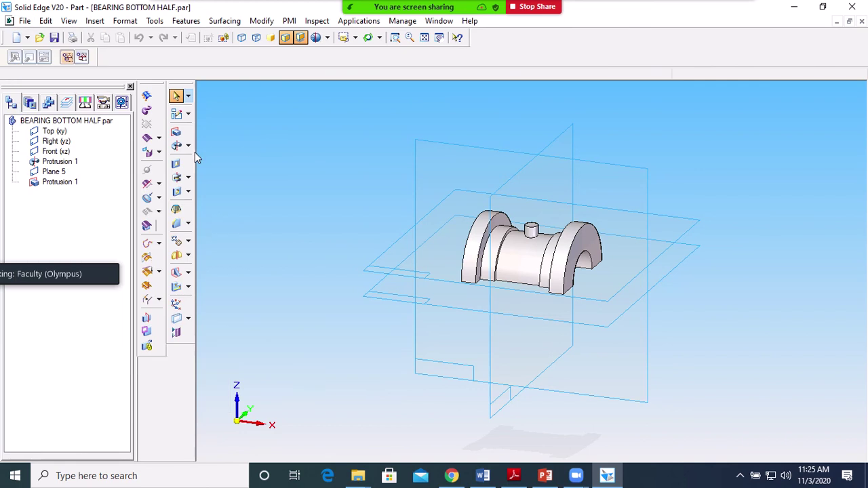
left_click(24, 20)
left_click(51, 111)
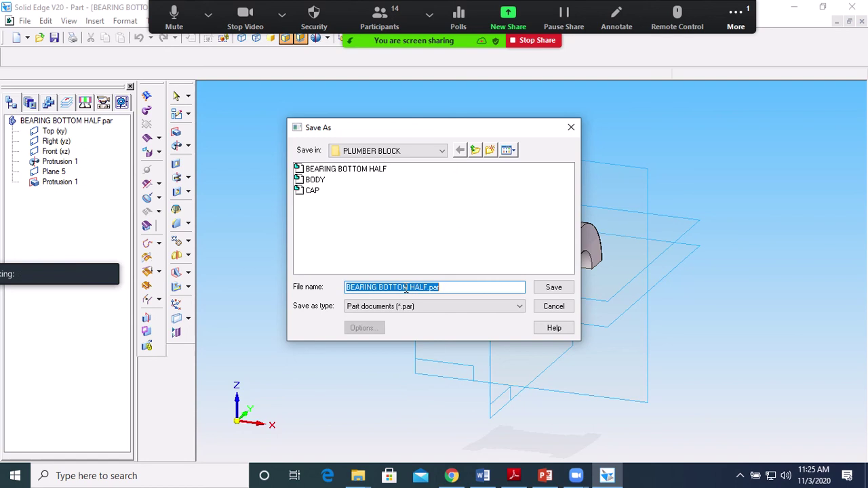
left_click(407, 288)
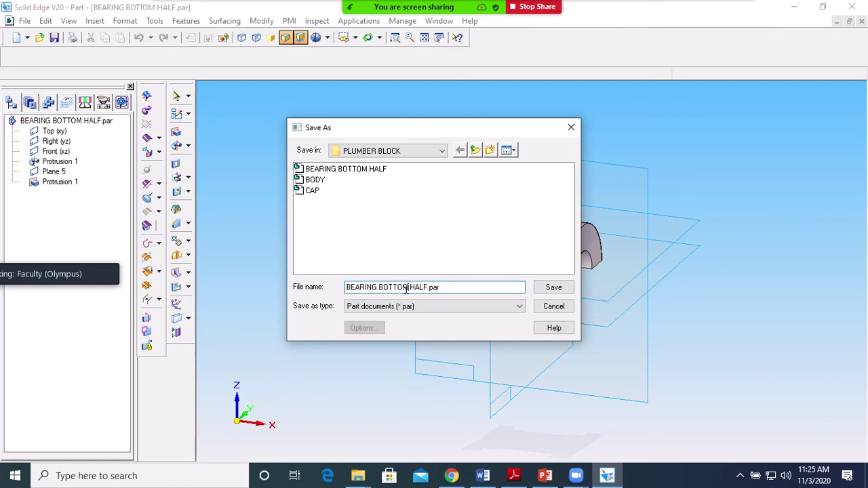
key("BackSpace")
key("BackSpace")
key("BackSpace")
key("BackSpace")
key("BackSpace")
key("BackSpace")
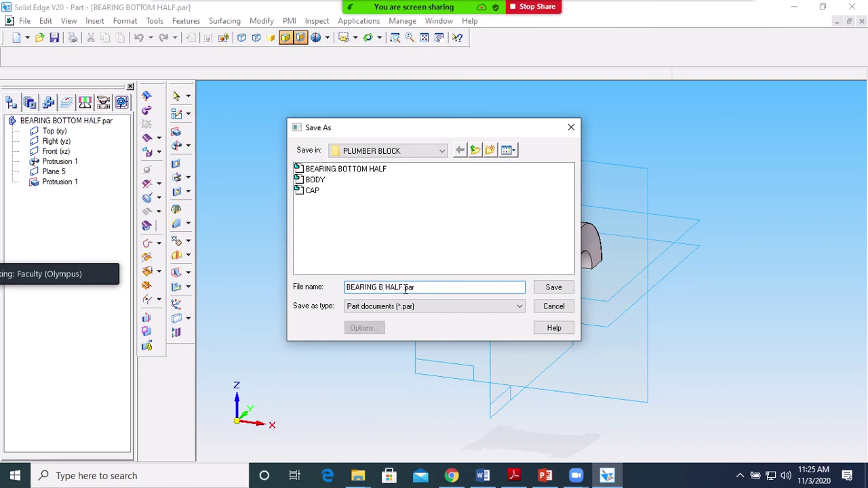
type("TOP")
left_click(554, 287)
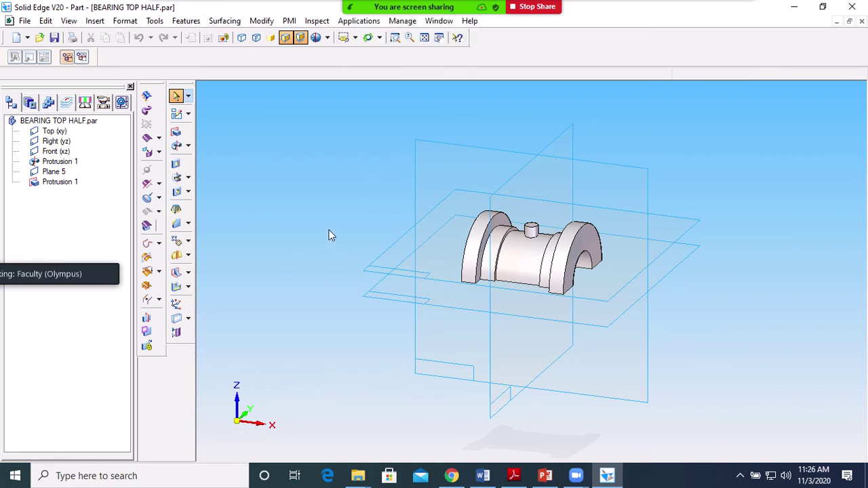
Delete the extruded pin and the 12.5 mm offset reference plane from the bearing top half.
right_click(58, 183)
left_click(80, 179)
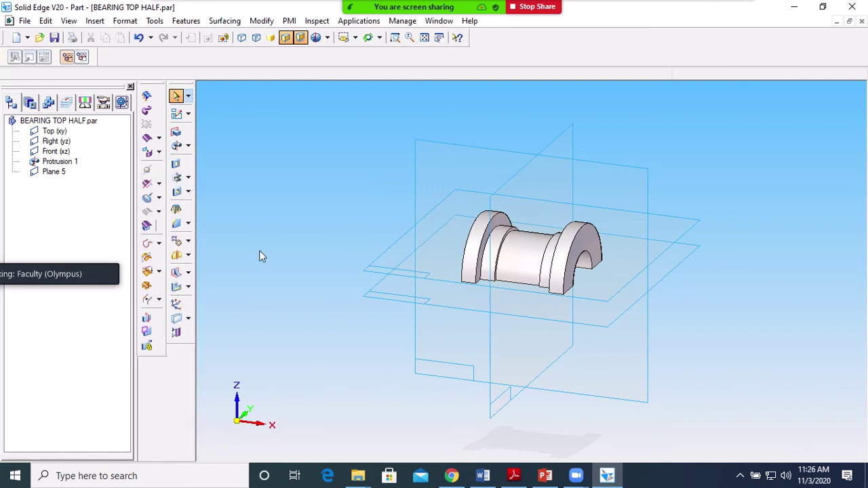
left_click(374, 271)
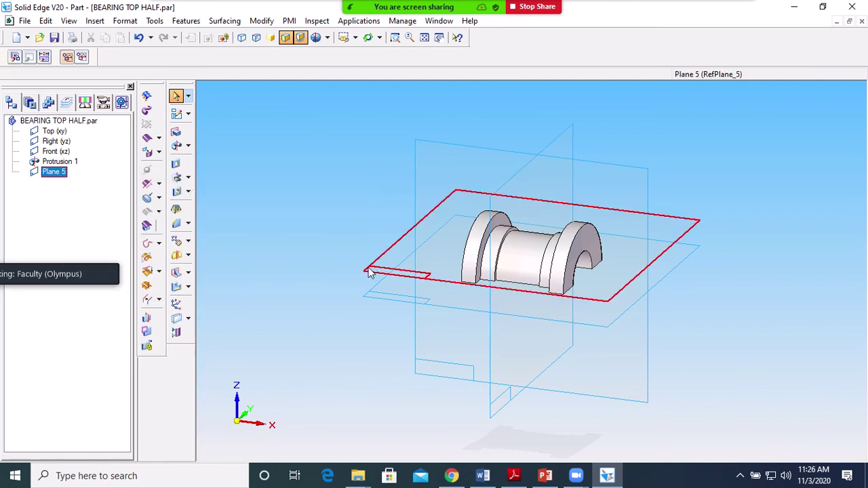
key("Delete")
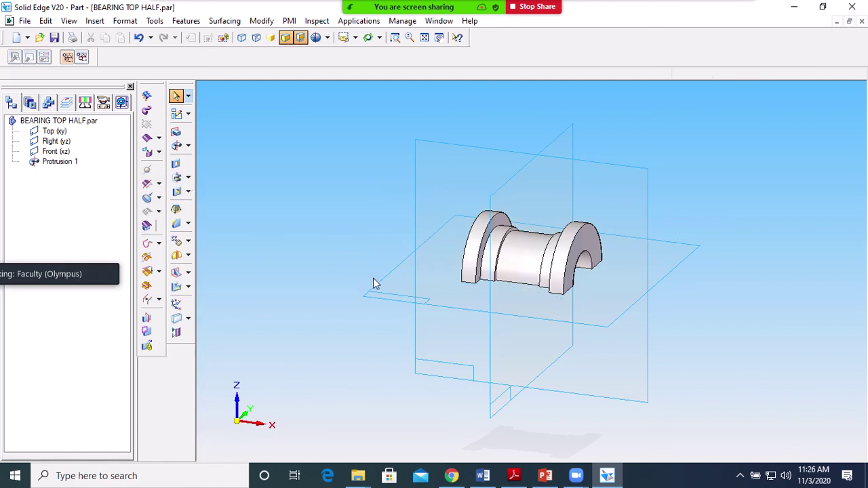
Check the bearing top half's dimensions in the plummer block drawing in Adobe Reader, and return to the Solid Edge part.
left_click(513, 475)
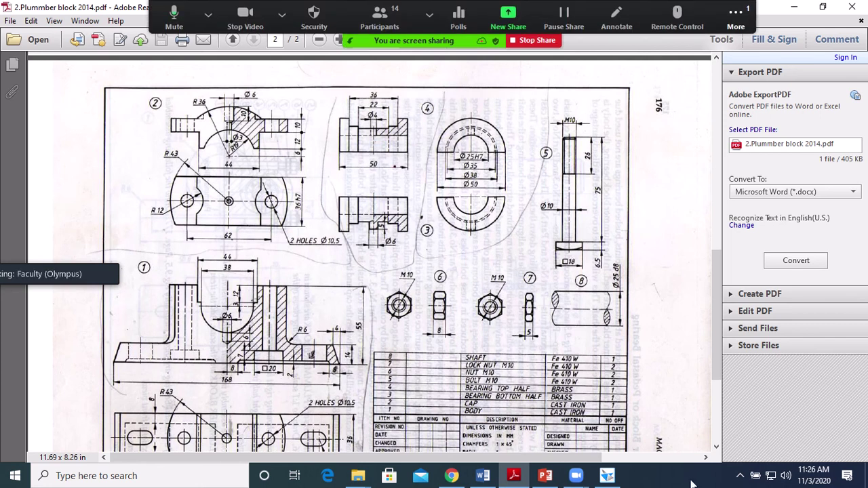
left_click(614, 476)
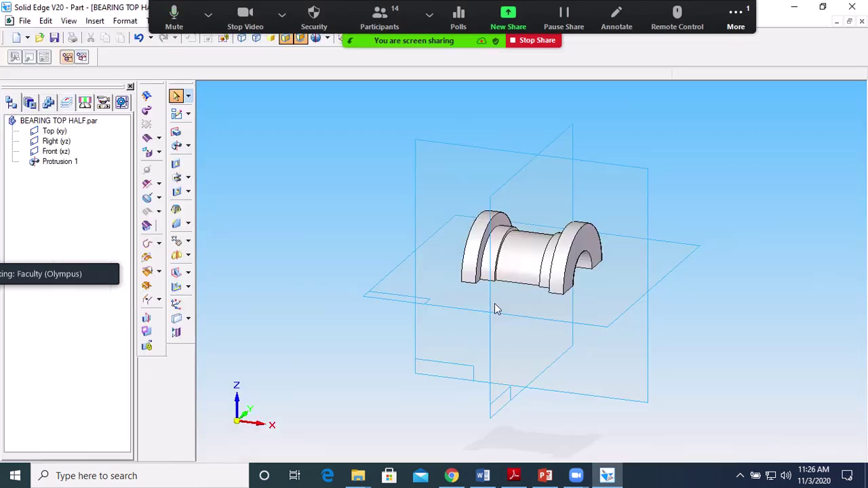
Start a cutout on the Top (xy) plane and sketch a 4 mm diameter circle centred on the origin.
left_click(176, 165)
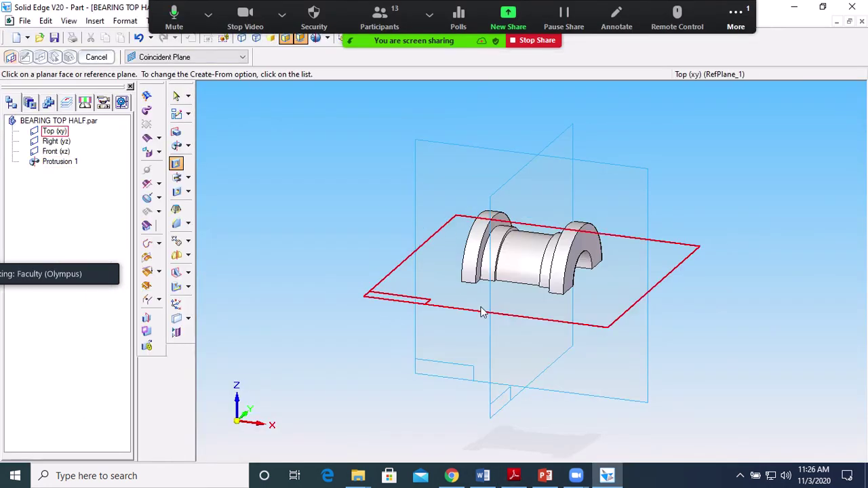
left_click(396, 294)
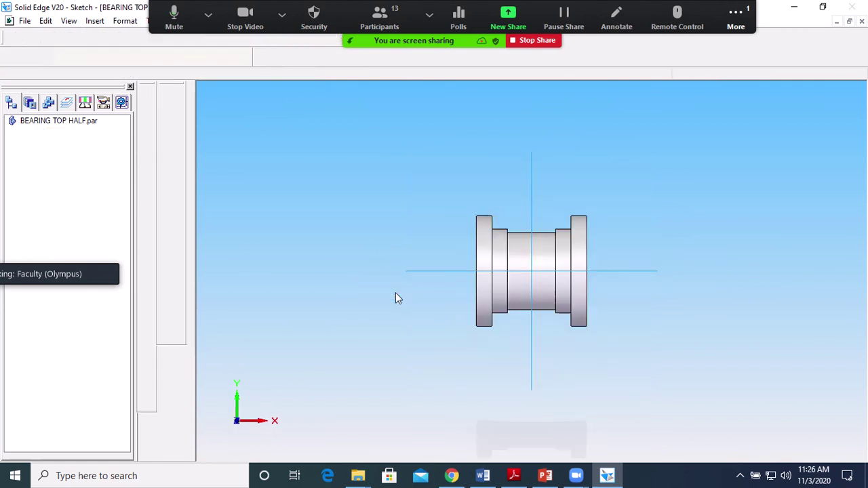
left_click(167, 152)
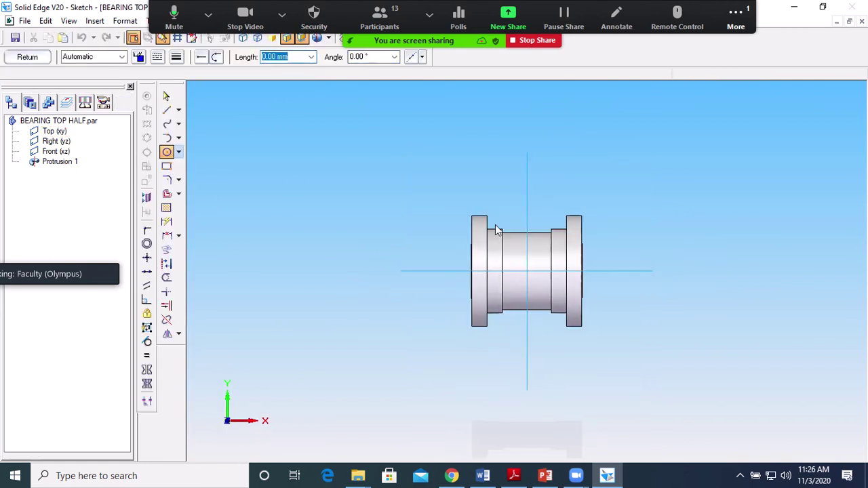
left_click(527, 270)
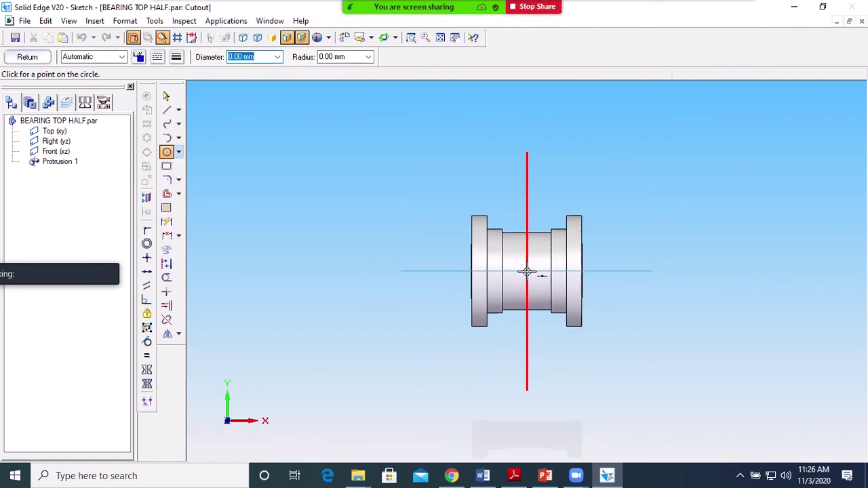
type("4")
key("Return")
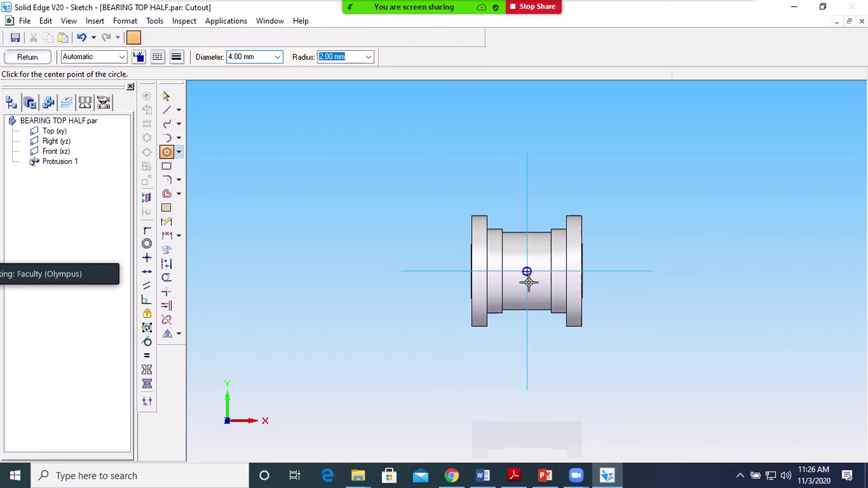
Cut the circle upward about 70 mm through the bearing's top wall and finish the cutout.
left_click(27, 59)
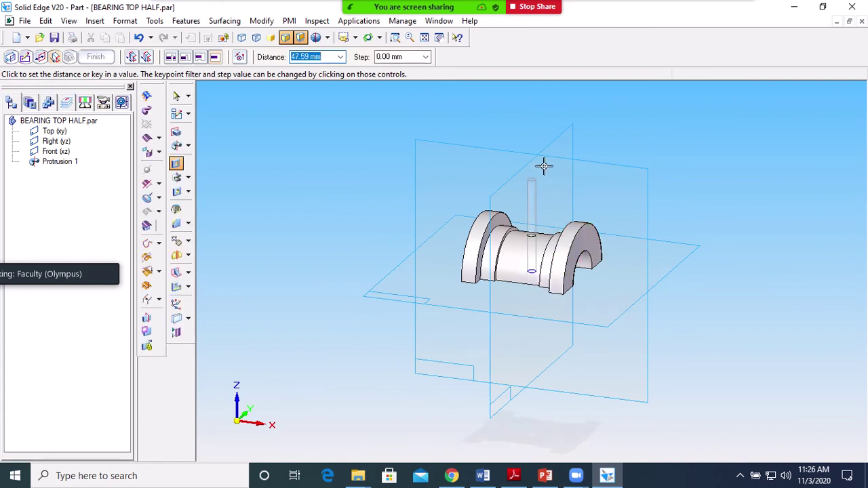
left_click(542, 130)
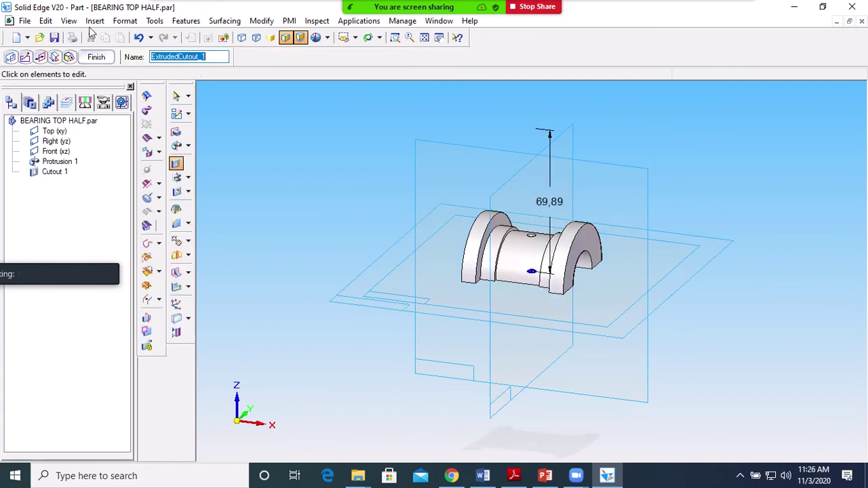
left_click(97, 57)
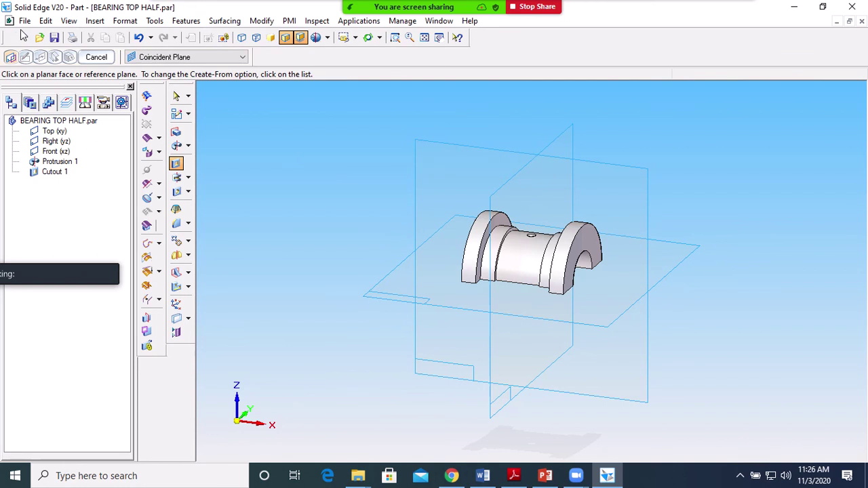
key("Escape")
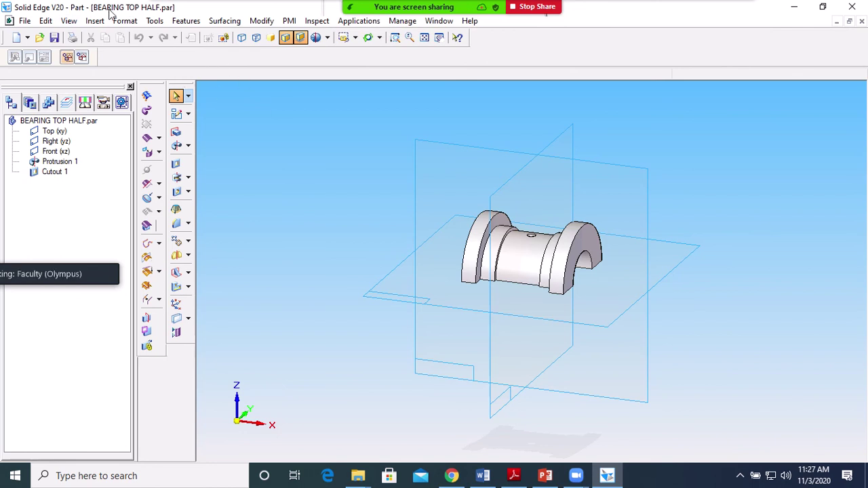
Save the bearing top half and create a new part from the Normal.par template.
left_click(54, 38)
left_click(25, 20)
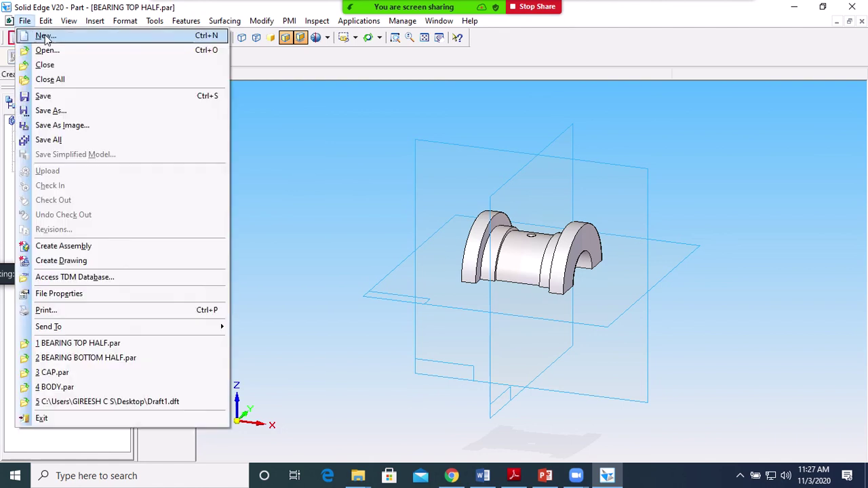
left_click(46, 38)
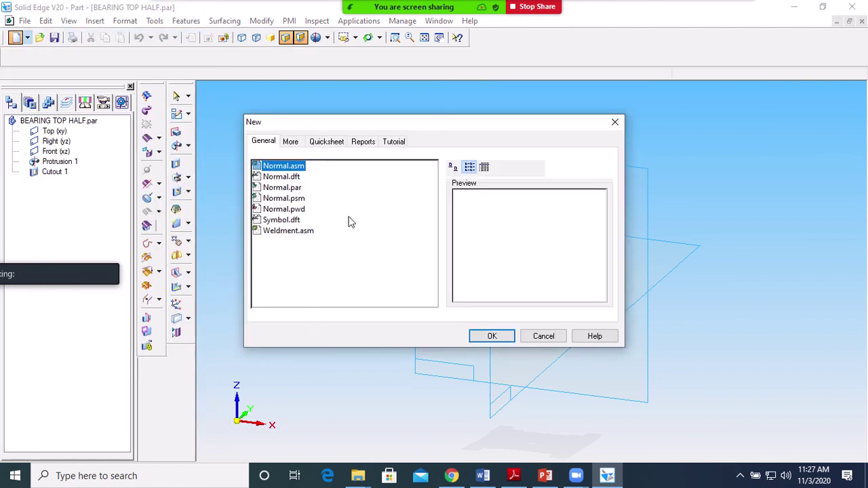
left_click(293, 188)
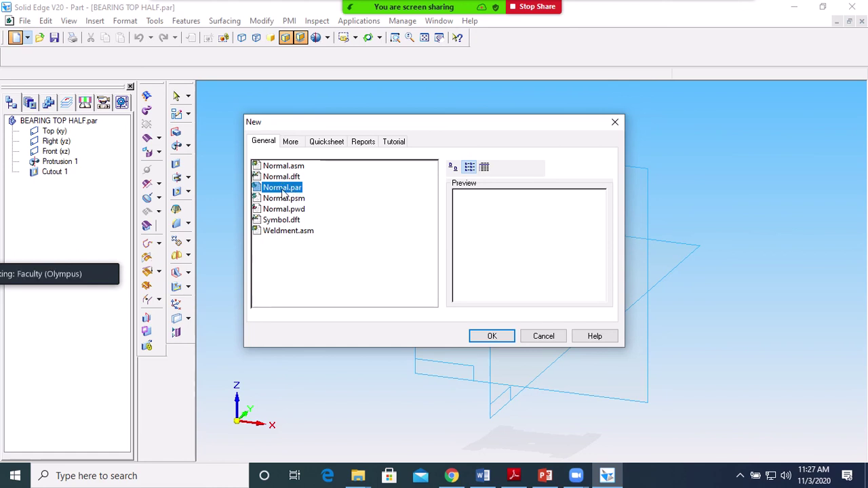
left_click(491, 335)
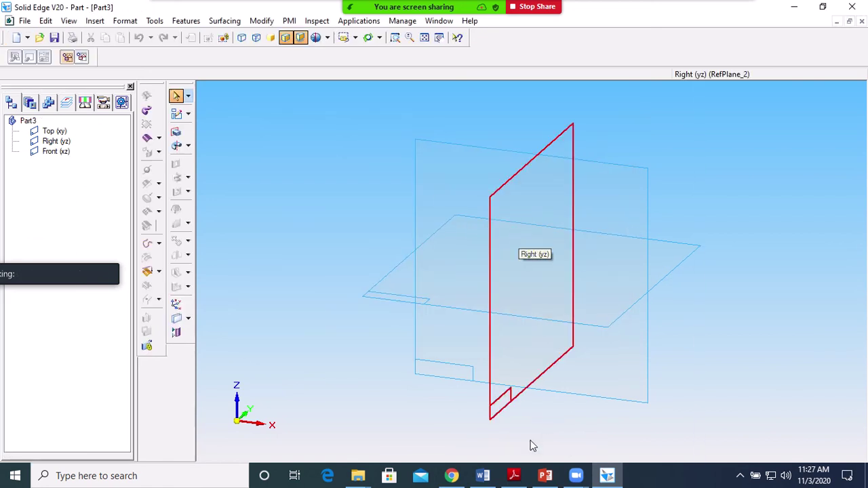
Examine the M10 bolt's dimensions in the plummer block drawing in Adobe Reader, and return to the new Solid Edge part.
left_click(514, 476)
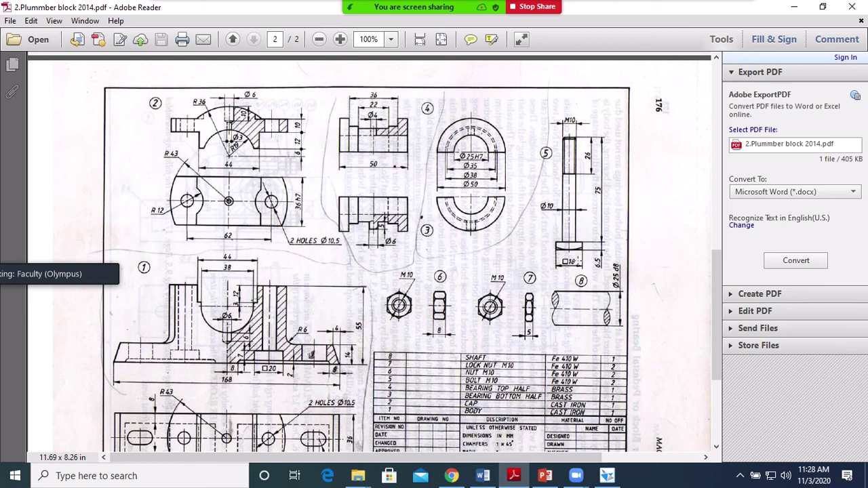
left_click(340, 40)
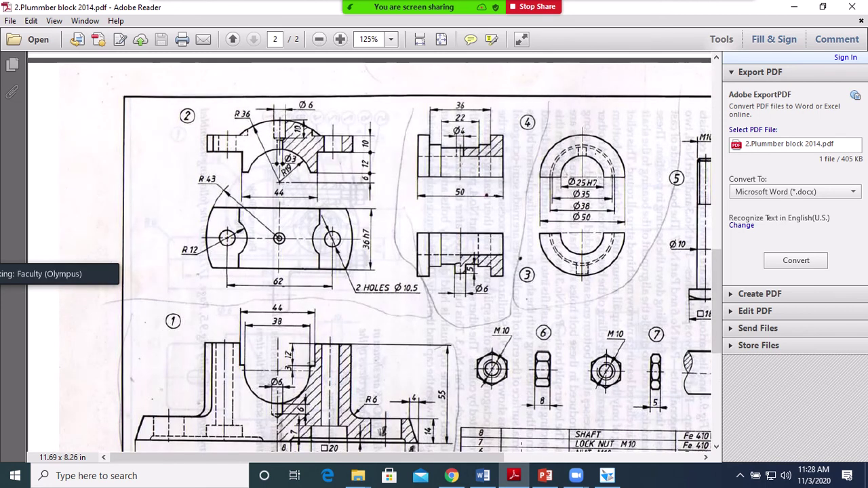
left_click_drag(461, 465, 544, 463)
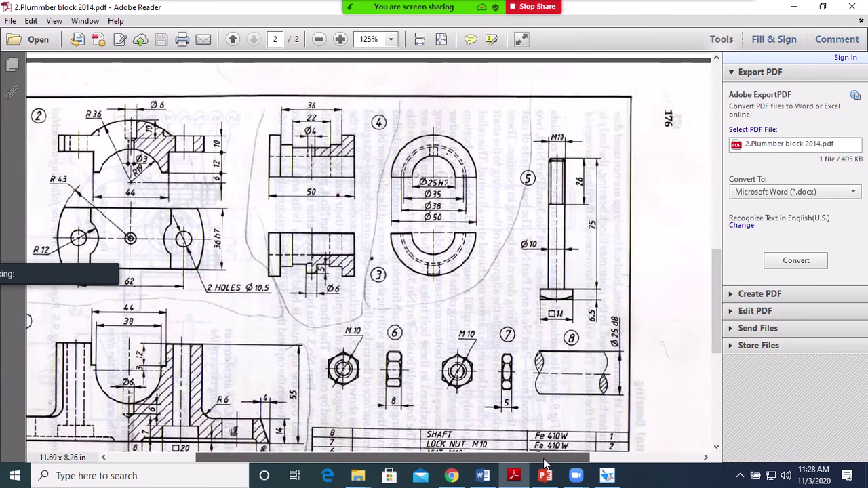
mouse_move(339, 10)
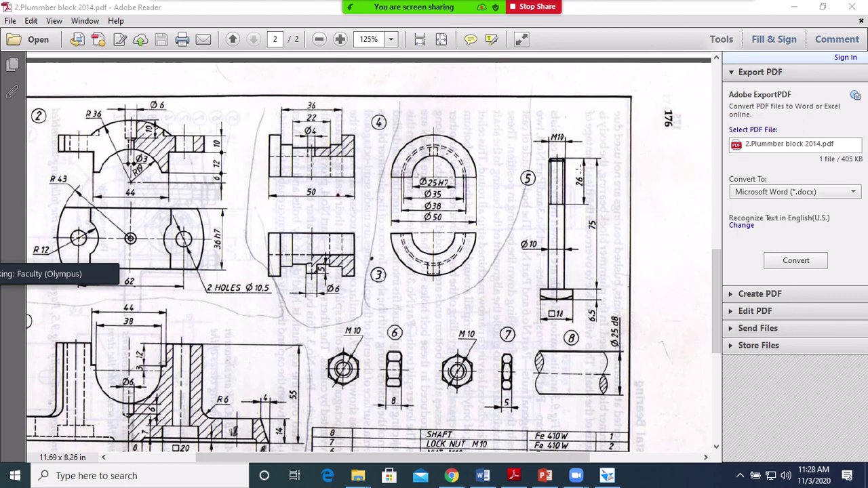
left_click(607, 475)
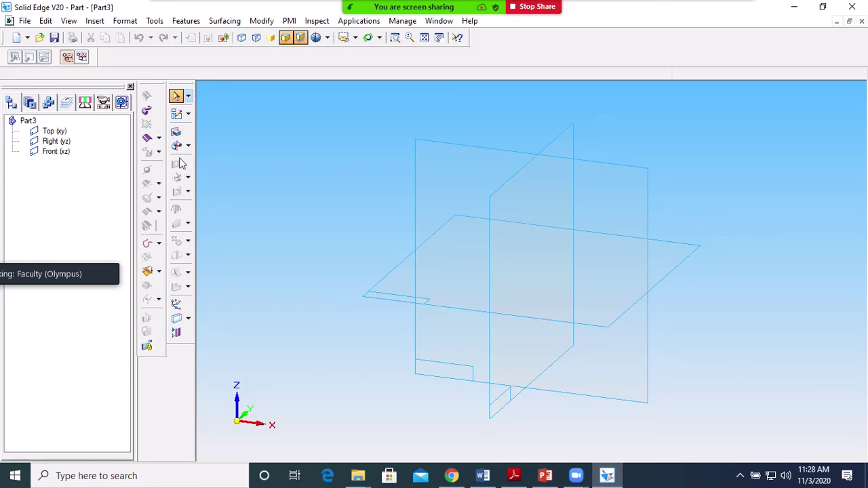
Start a protrusion on the Top (xy) plane and sketch an 18 by 18 mm square at 0°, away from the origin.
left_click(176, 131)
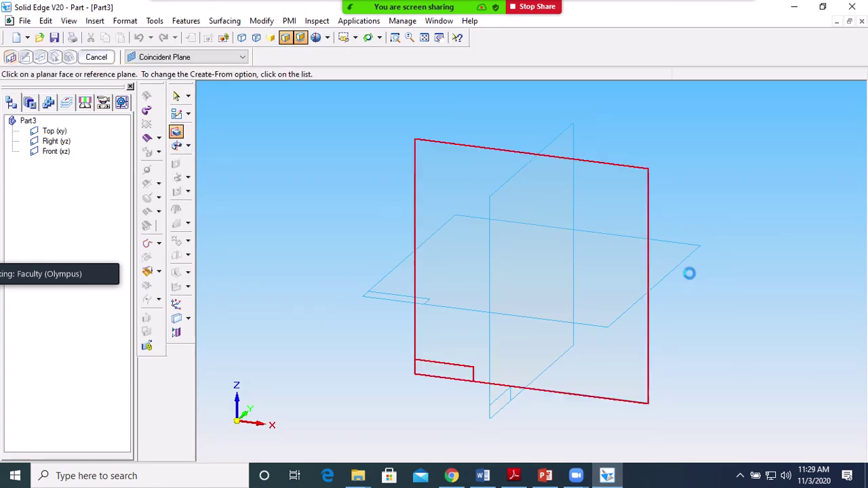
left_click(634, 304)
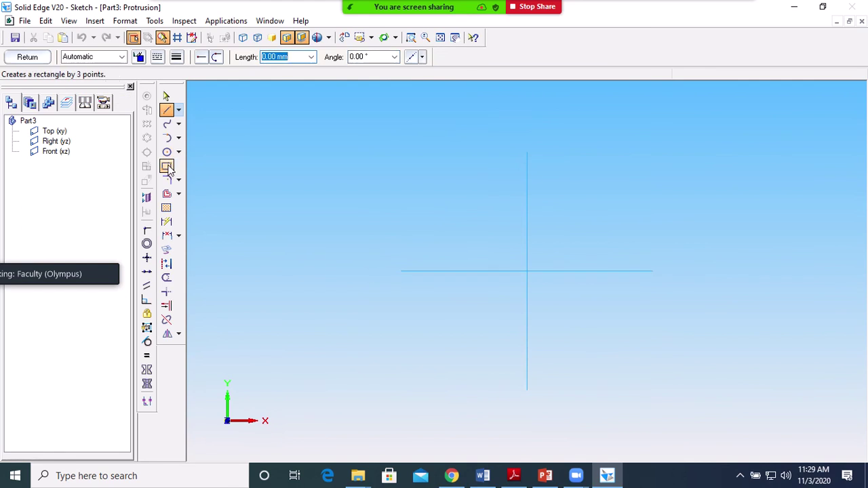
left_click(166, 167)
left_click(414, 214)
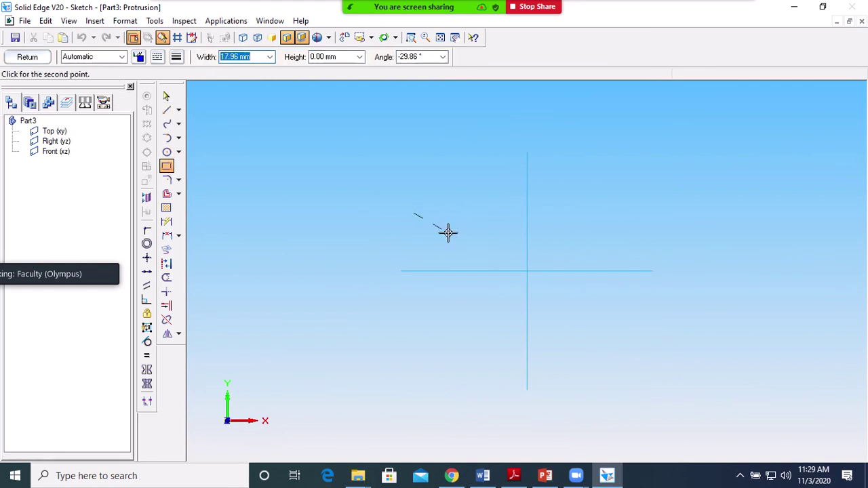
type("18")
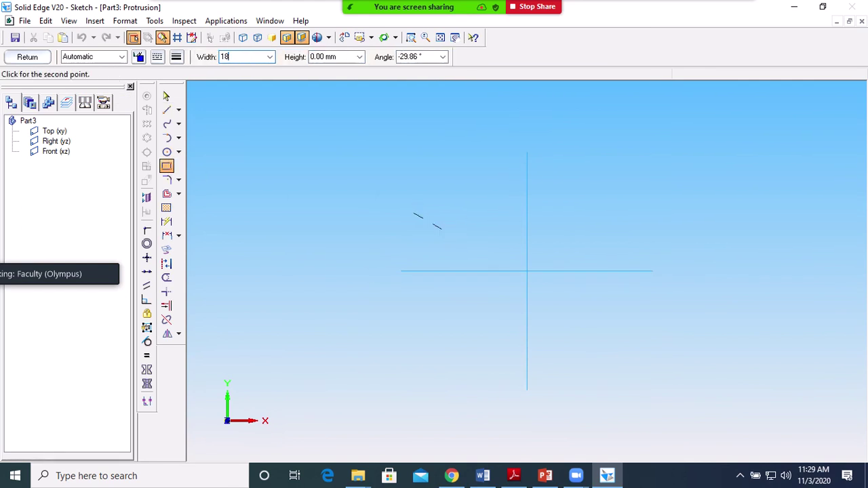
key("Tab")
type("18")
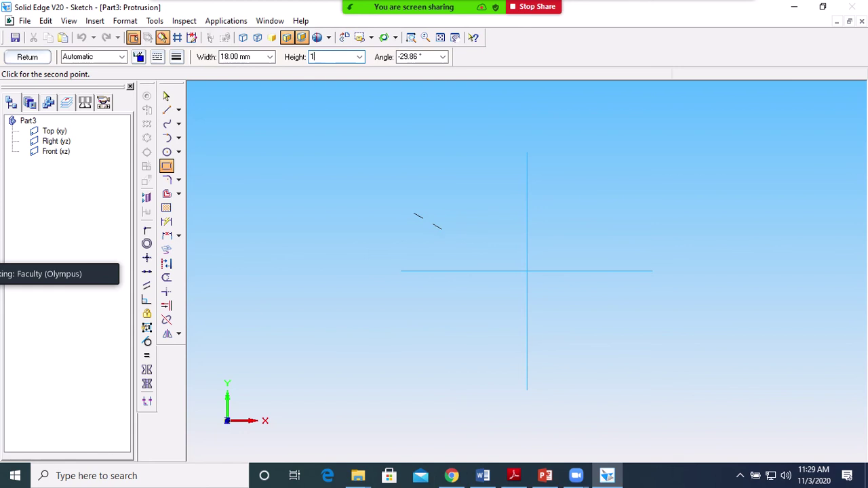
key("Tab")
type("0")
key("Return")
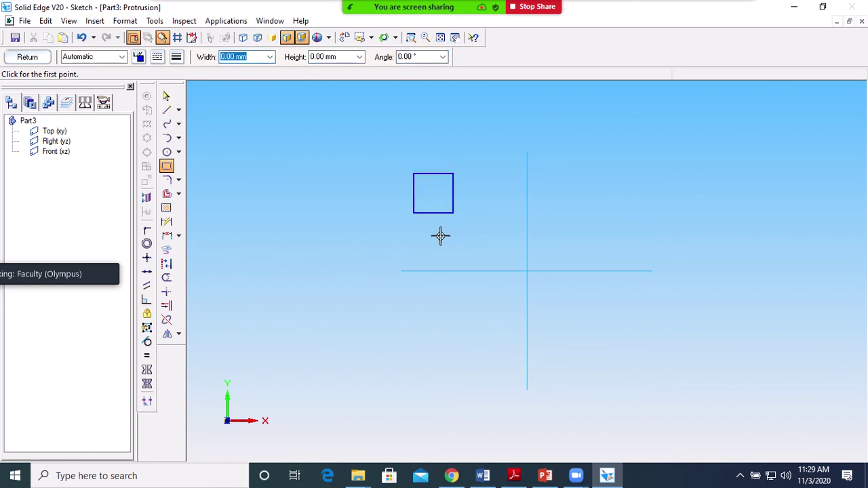
Draw a diagonal line across the square from its upper-left corner to its lower-right corner.
left_click(167, 110)
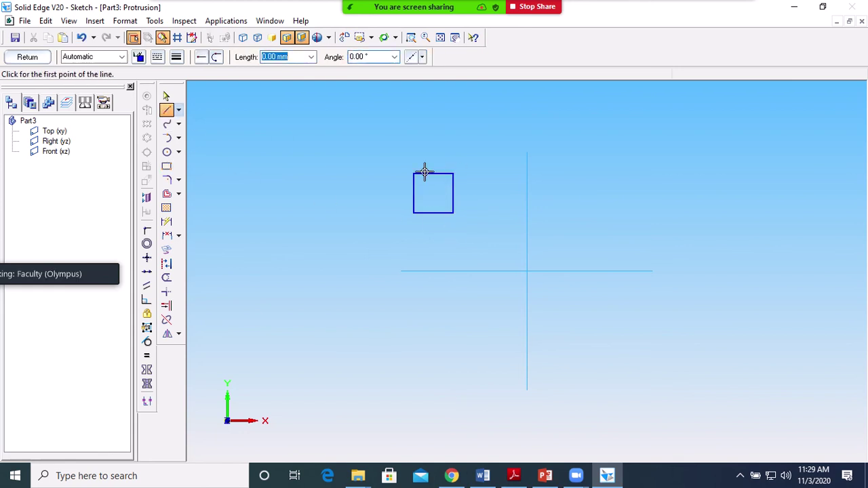
left_click(413, 174)
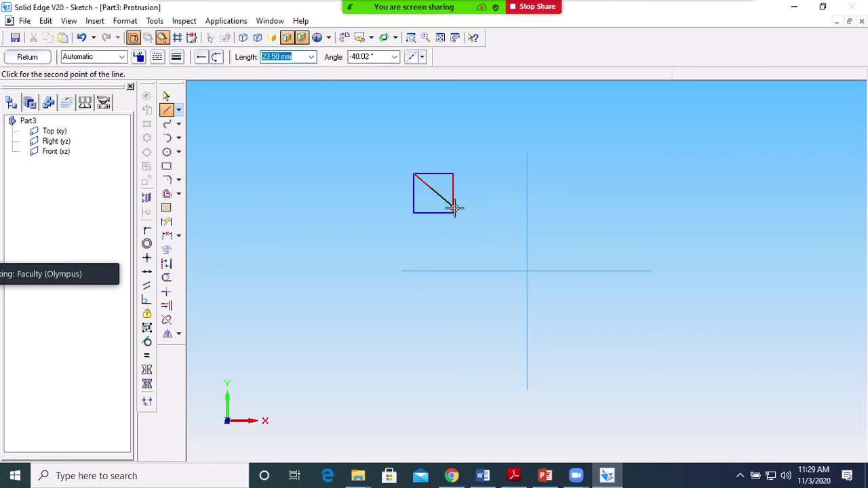
left_click(453, 212)
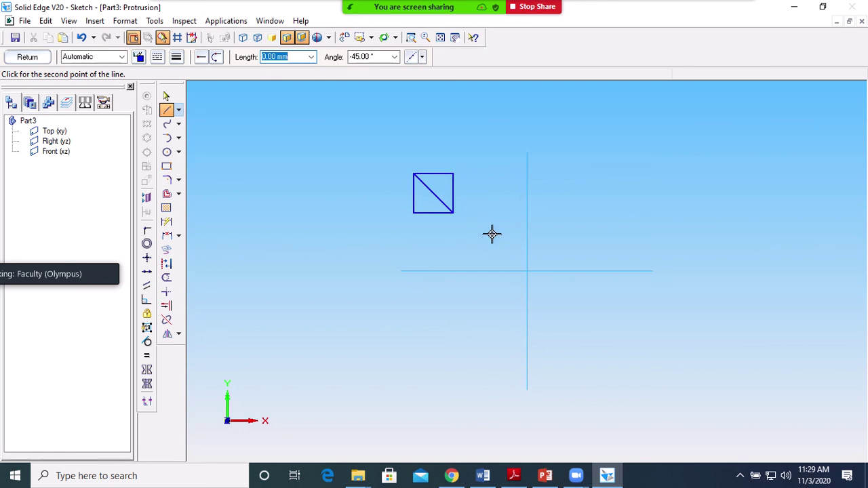
Move the square and its diagonal from the diagonal's midpoint to the origin.
left_click(167, 97)
left_click_drag(390, 161, 443, 233)
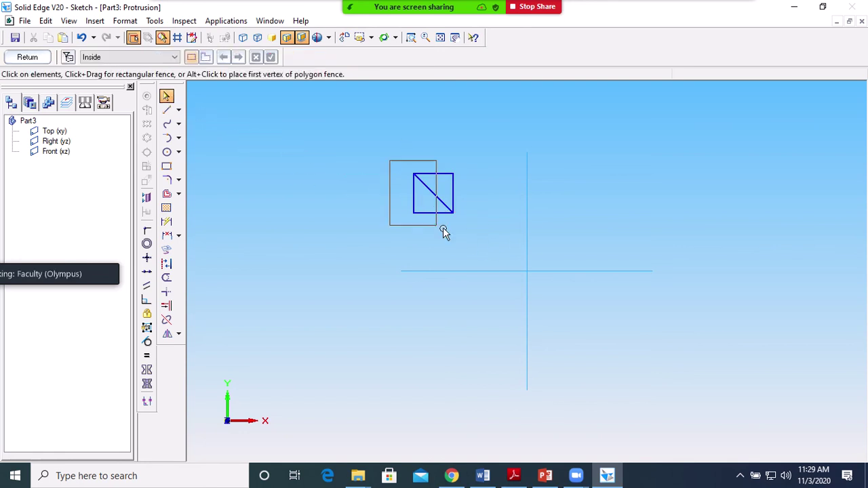
left_click(179, 335)
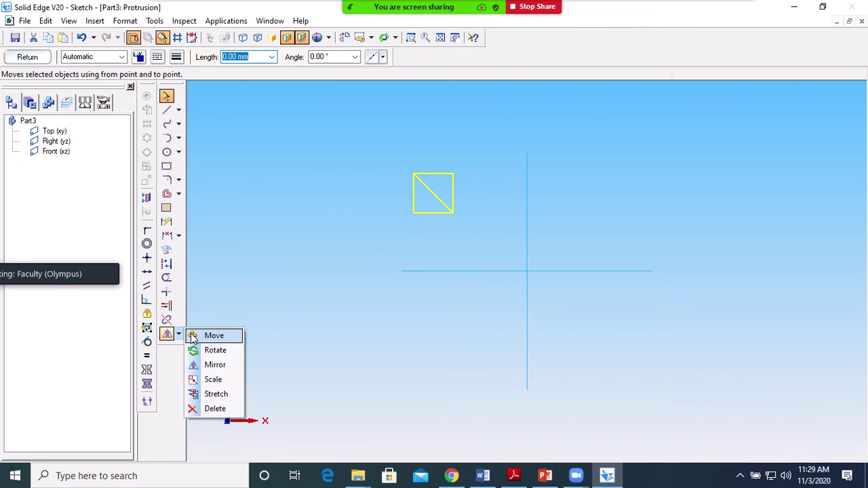
left_click(212, 335)
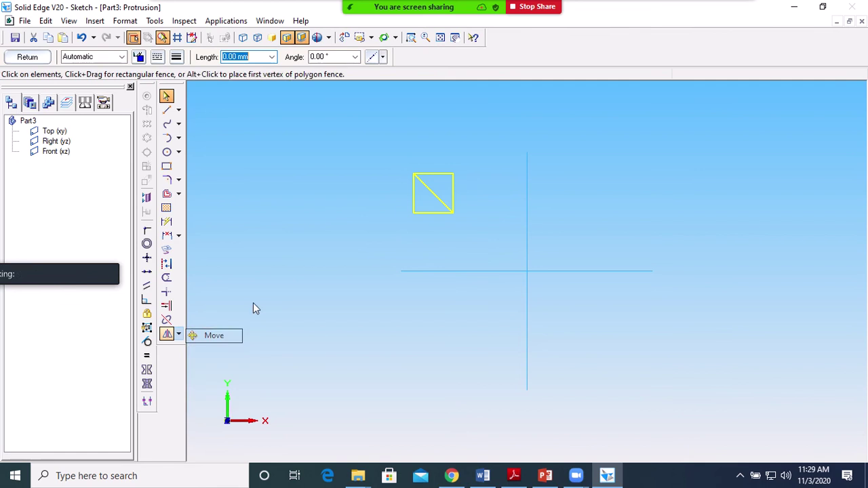
left_click(433, 194)
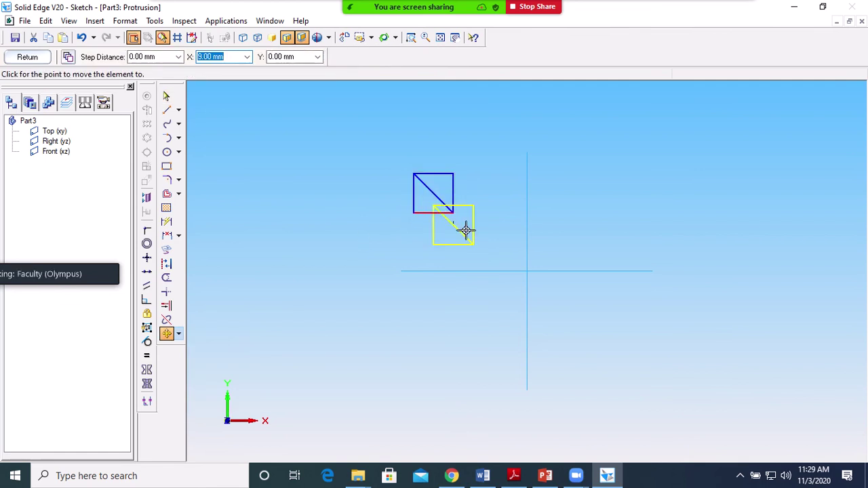
left_click(527, 271)
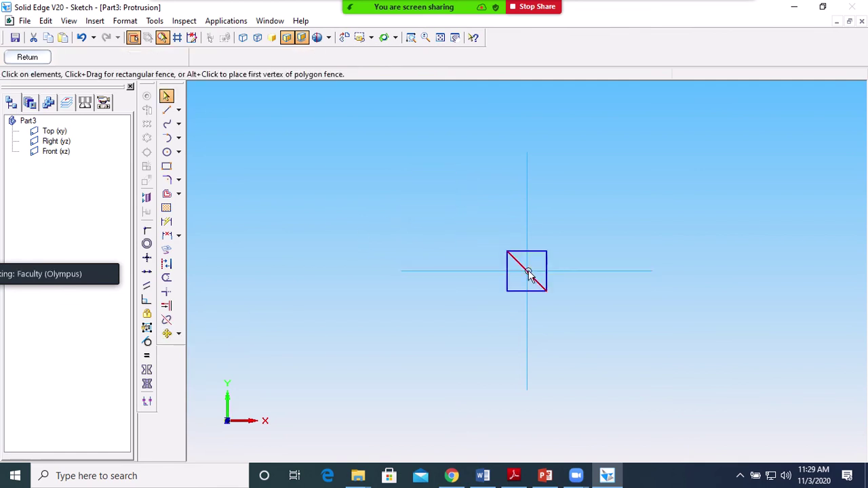
Delete the diagonal line from the square and close the protrusion sketch.
left_click(529, 276)
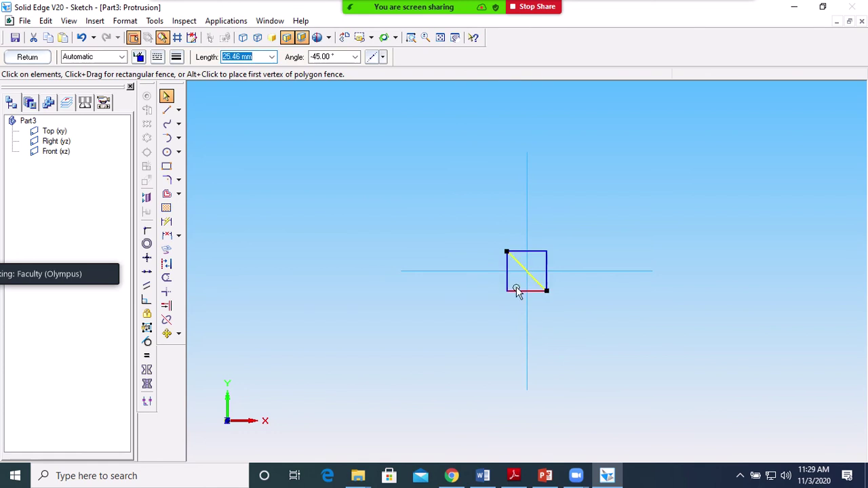
key("Delete")
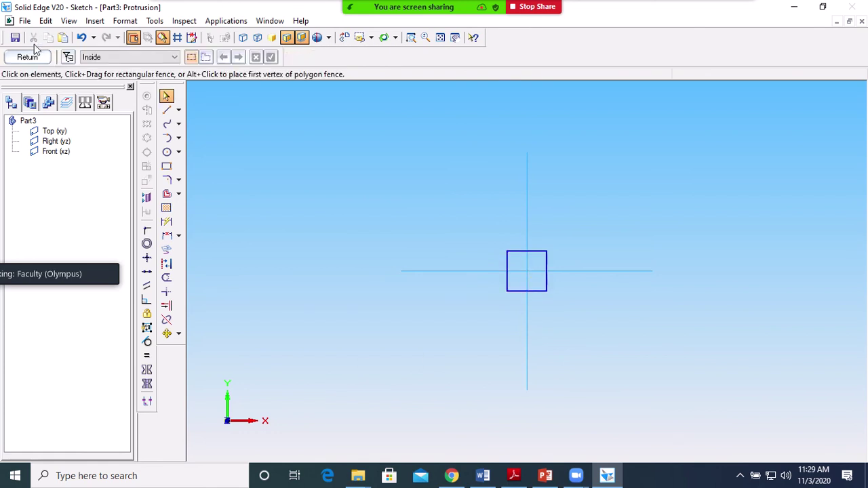
left_click(27, 57)
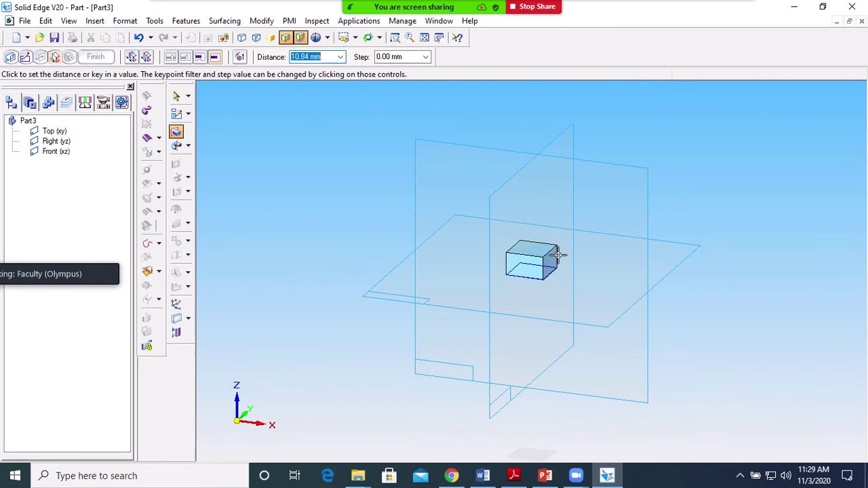
Extrude the square 6.5 mm upward from the Top (xy) plane and finish the bolt head protrusion.
type("6.5")
key("Return")
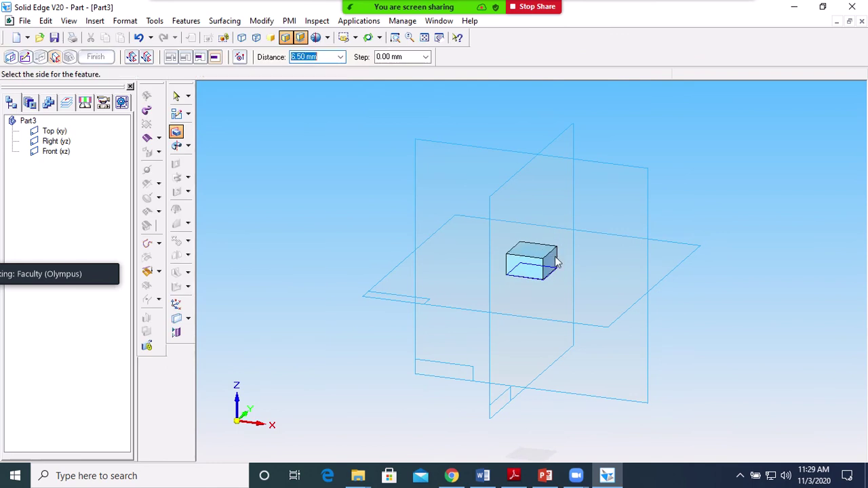
left_click(731, 213)
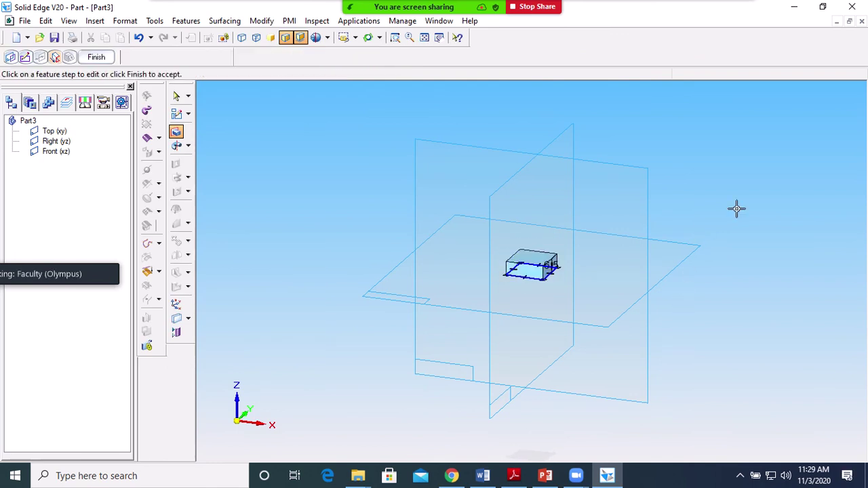
left_click(96, 56)
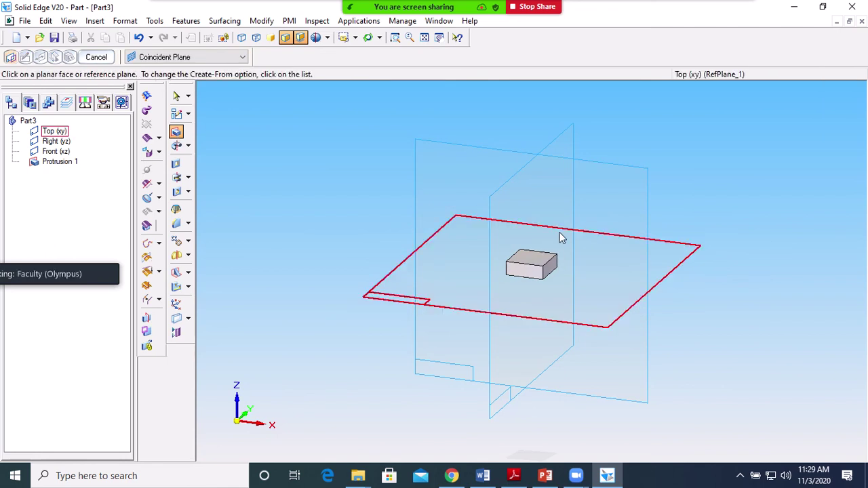
Sketch a 10 mm diameter circle centred on the origin on the bolt head's upper face and close the sketch.
left_click(532, 258)
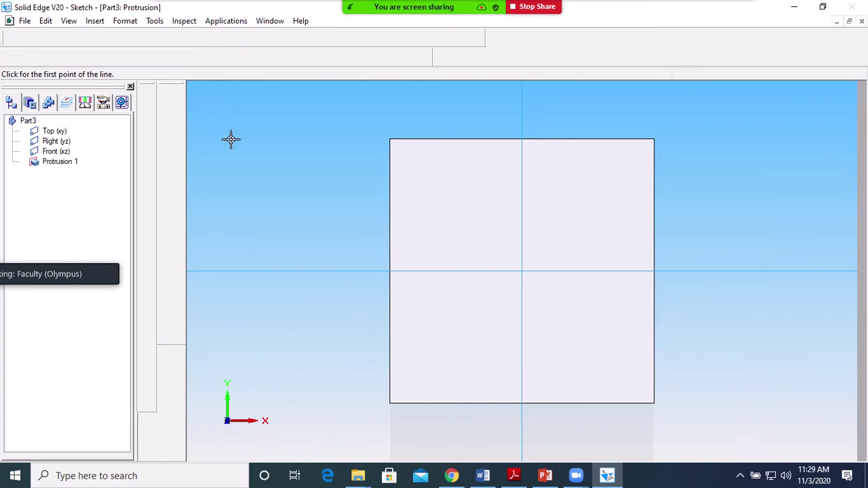
left_click(166, 152)
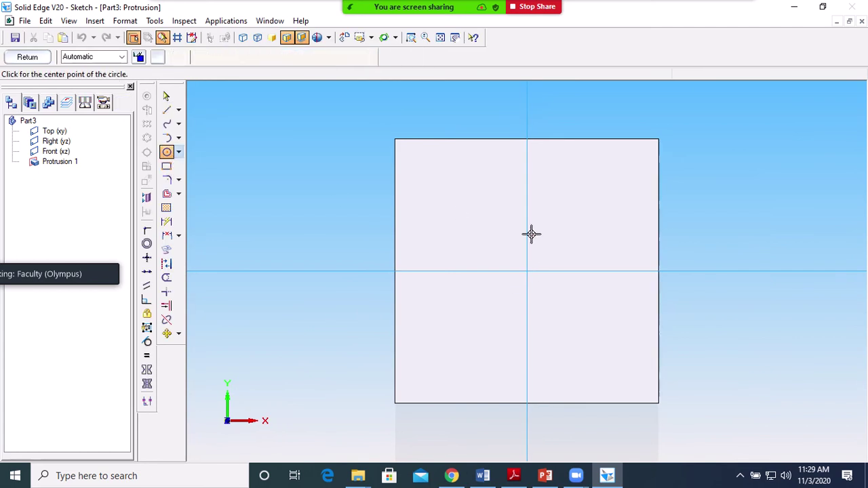
left_click(527, 272)
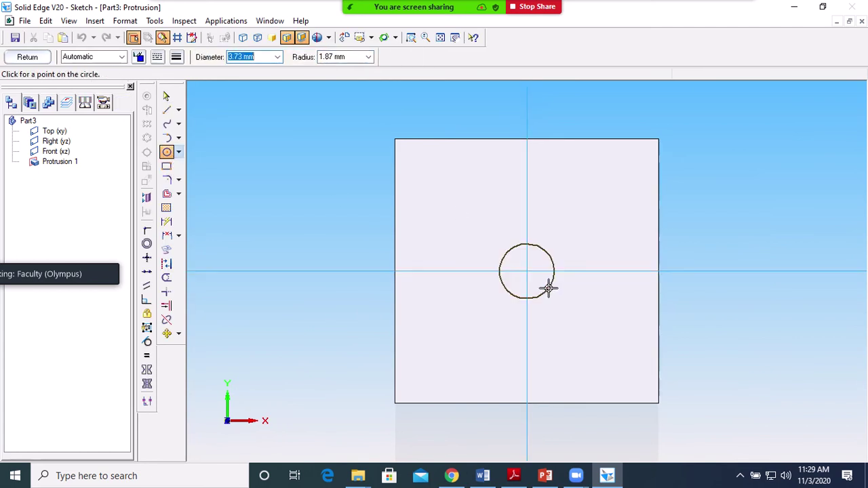
type("10")
key("Return")
left_click(548, 287)
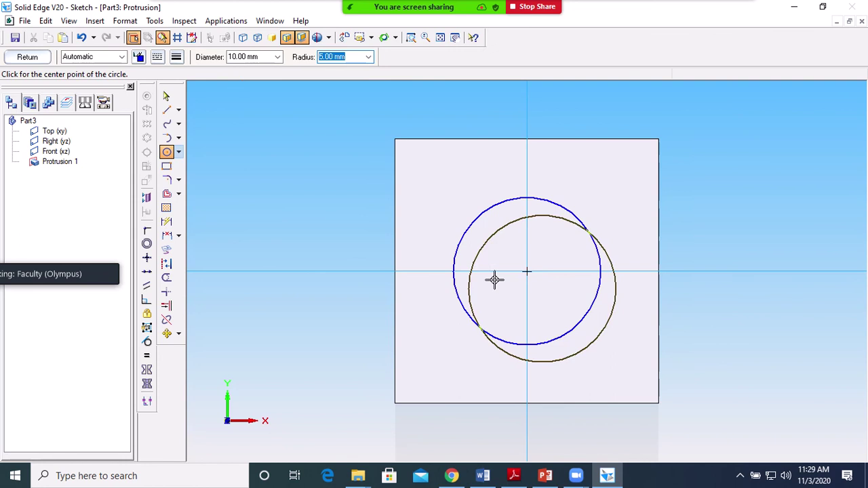
left_click(27, 57)
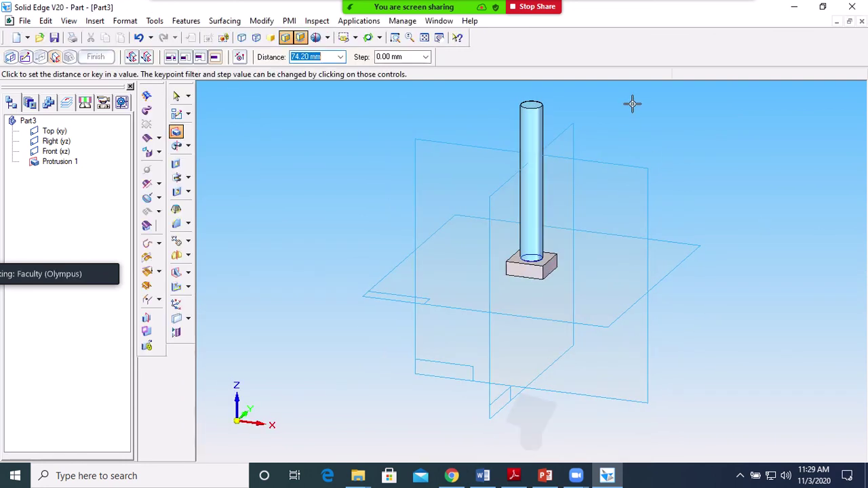
Extrude the circle 75 mm upward from the head and finish the bolt shank.
type("75")
key("Return")
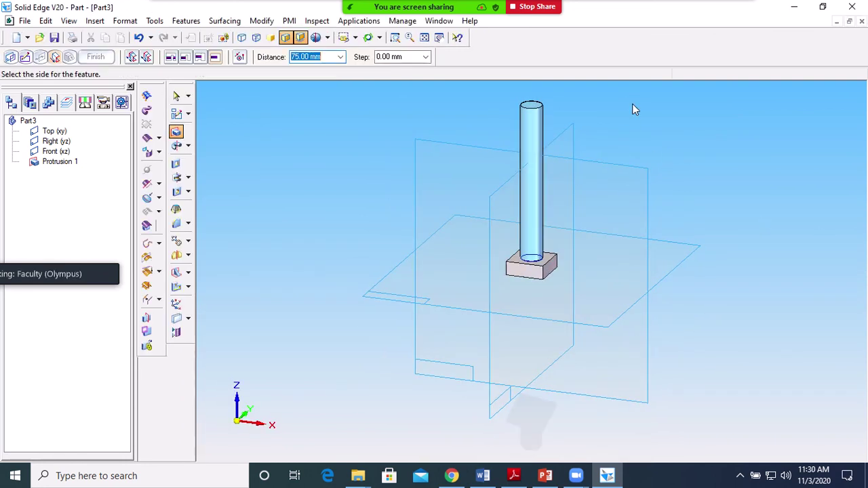
left_click(651, 118)
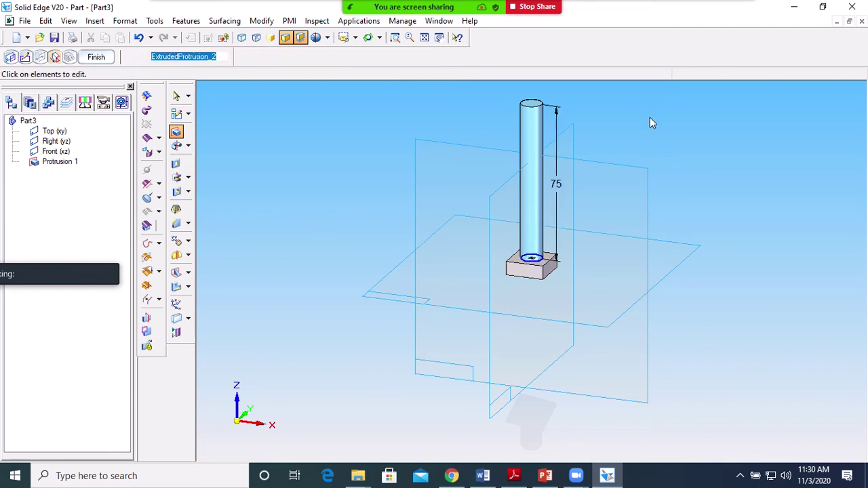
left_click(95, 57)
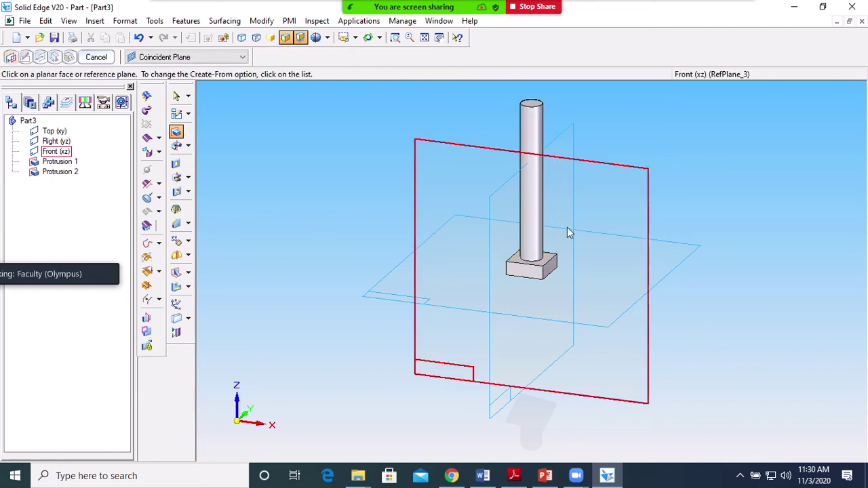
Check bolt part 5 in the PDF drawing, try a chamfer on the shank's upper edge in Solid Edge, and undo it.
left_click(520, 476)
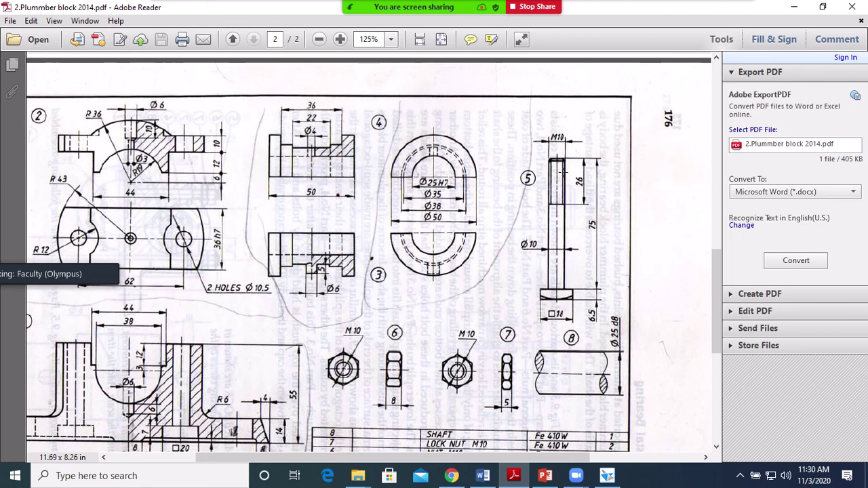
left_click(607, 476)
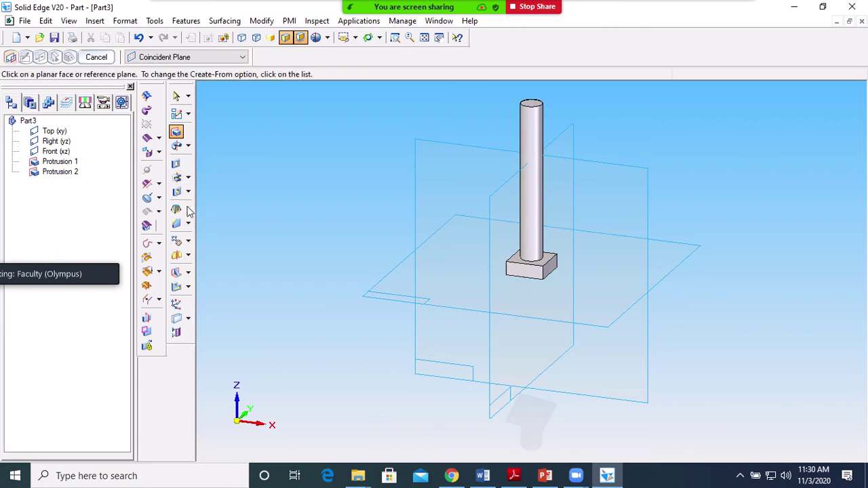
left_click(191, 228)
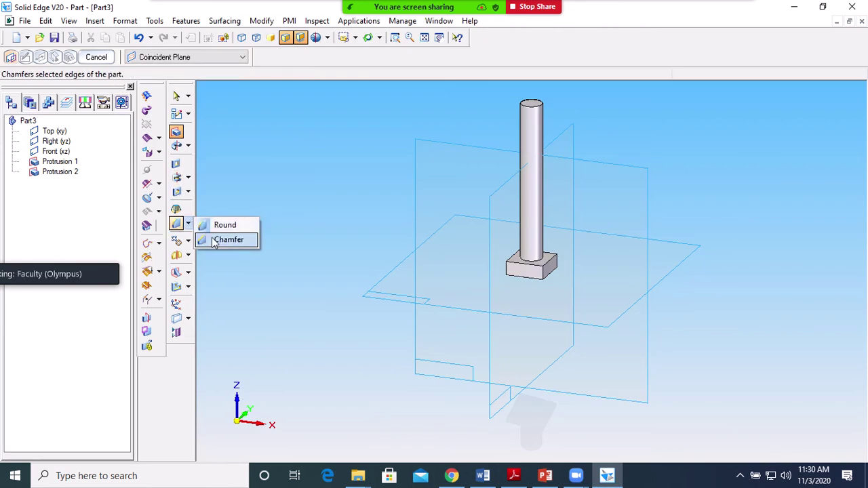
left_click(219, 240)
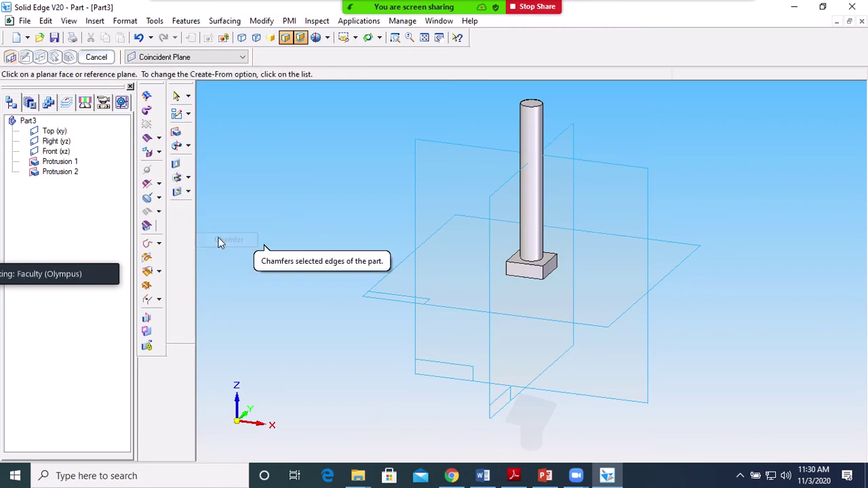
left_click(542, 110)
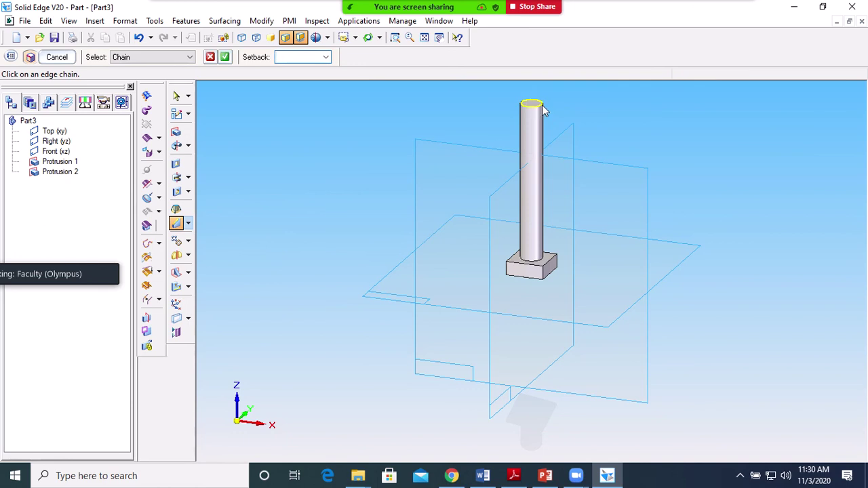
key("Return")
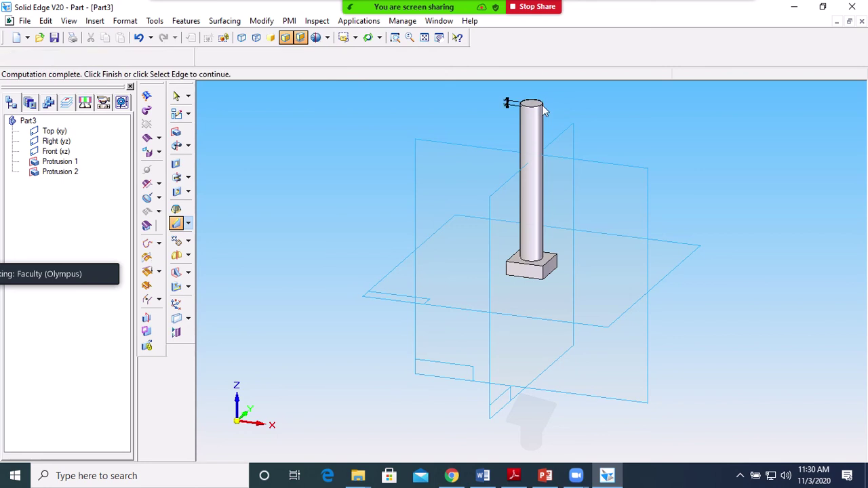
key("Return")
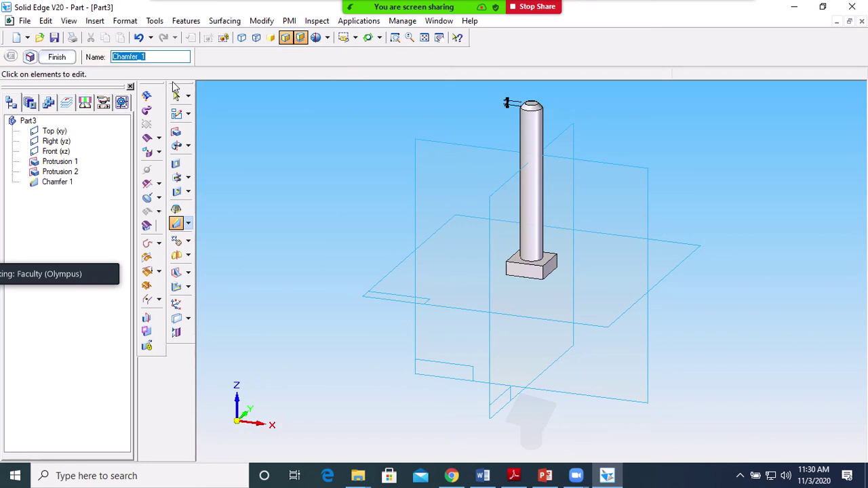
left_click(138, 38)
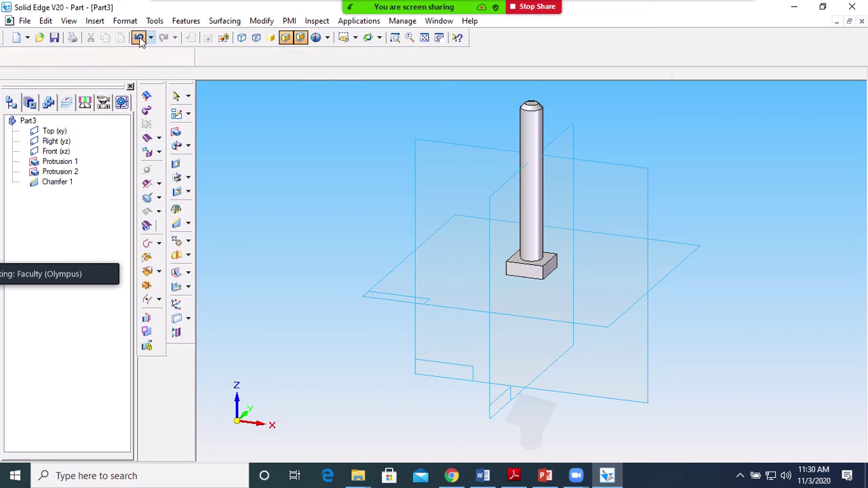
Chamfer the shank's upper circular edge with a 1 mm setback and finish the feature.
left_click(180, 227)
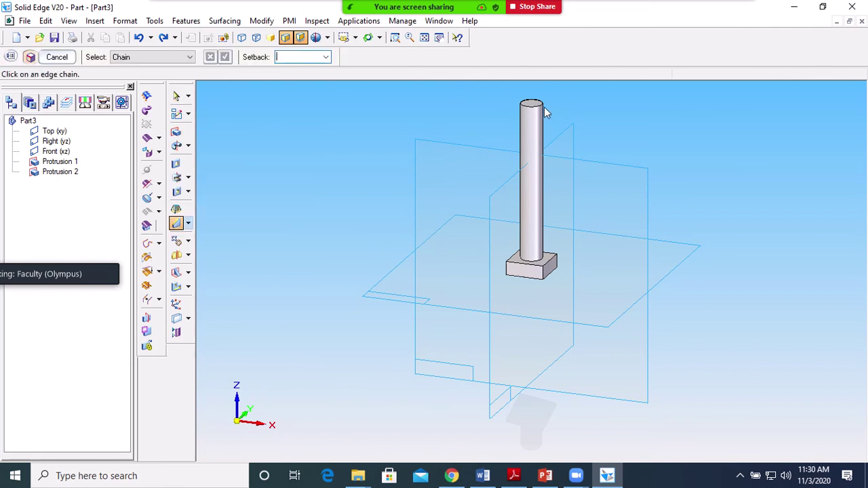
left_click(542, 107)
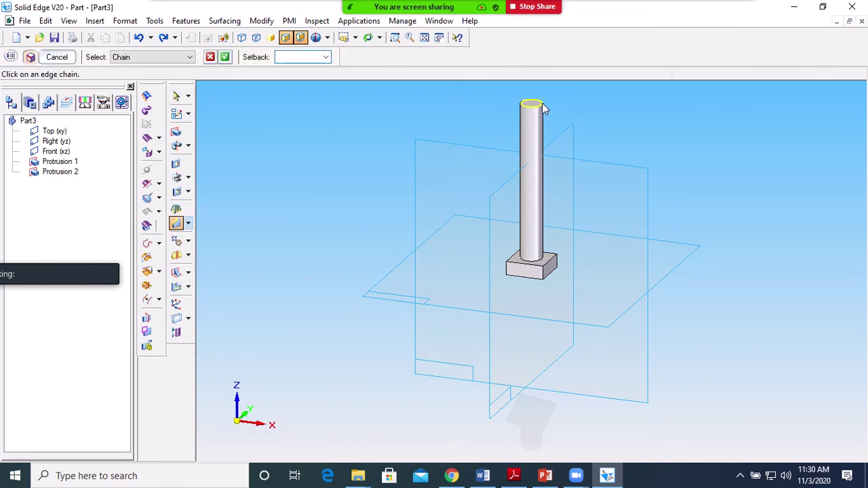
key("Return")
key("Return")
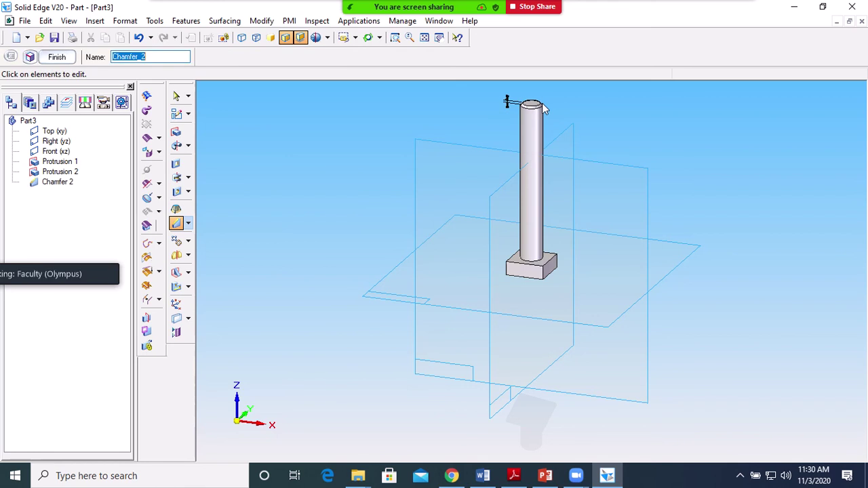
left_click(68, 58)
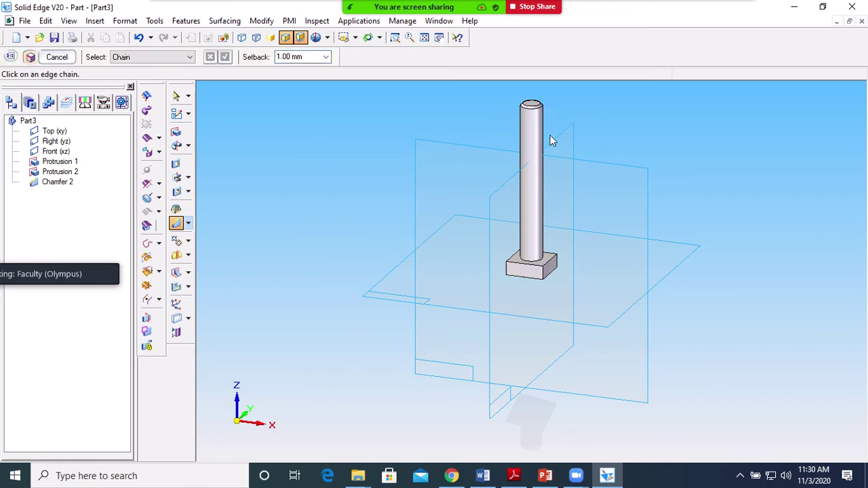
Consult the bolt in the PDF drawing, and in Solid Edge start a revolved cutout sketch on the Right (yz) plane.
left_click(514, 477)
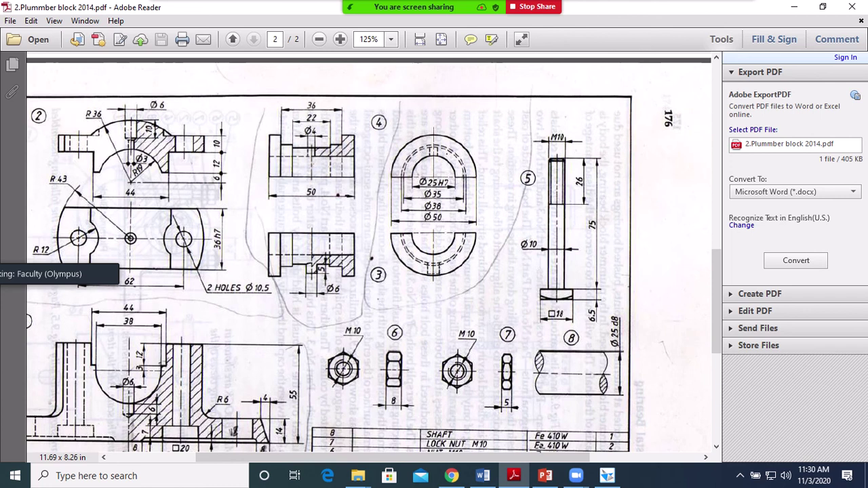
mouse_move(607, 476)
left_click(573, 382)
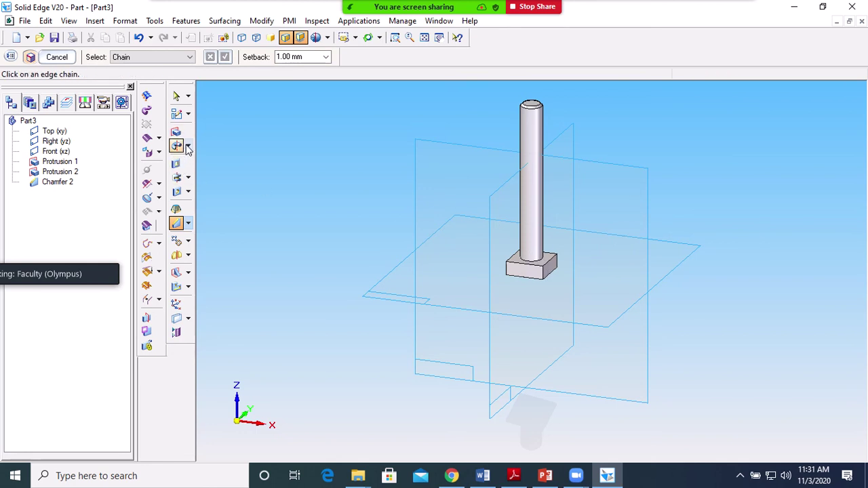
left_click(188, 177)
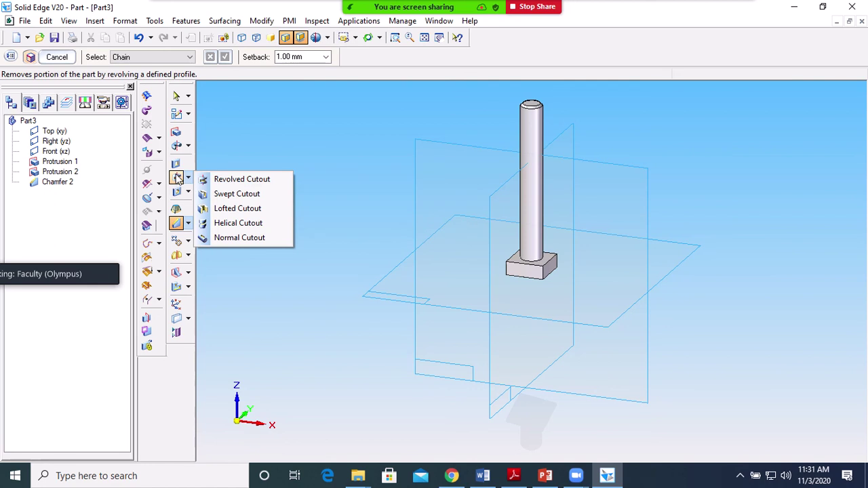
left_click(234, 179)
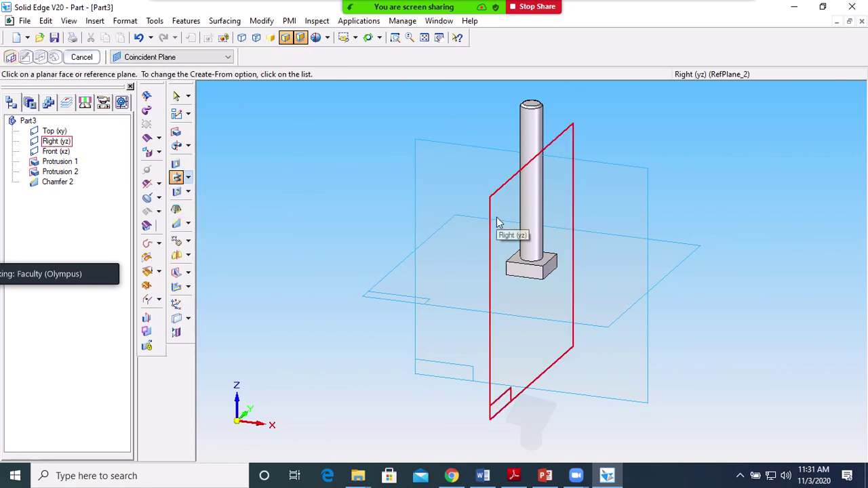
left_click(497, 222)
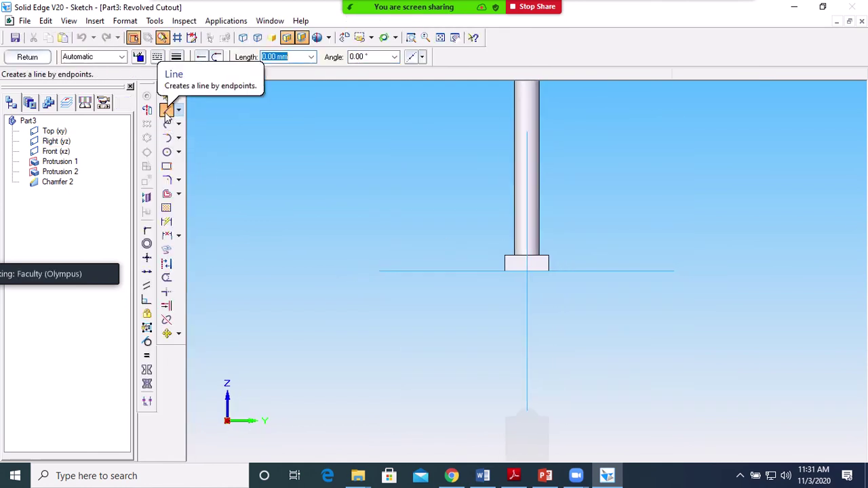
Cancel the line started at the bolt head's lower corner and recheck the head's shape in the PDF drawing.
left_click(505, 271)
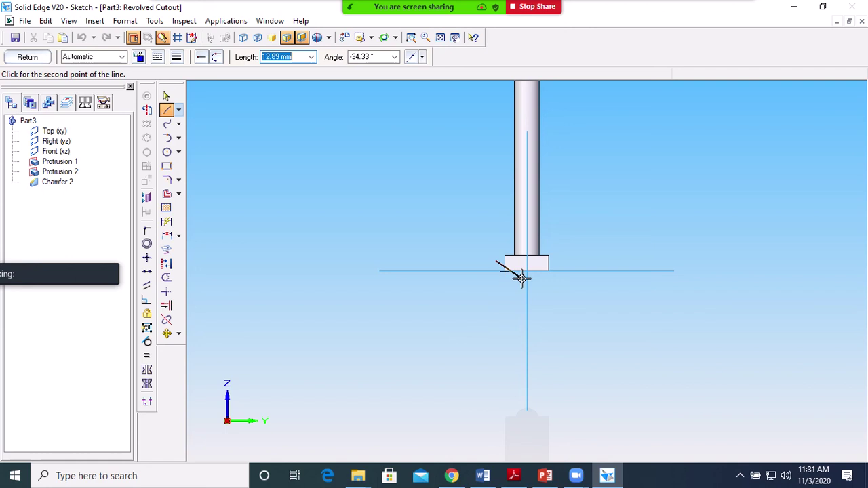
right_click(468, 288)
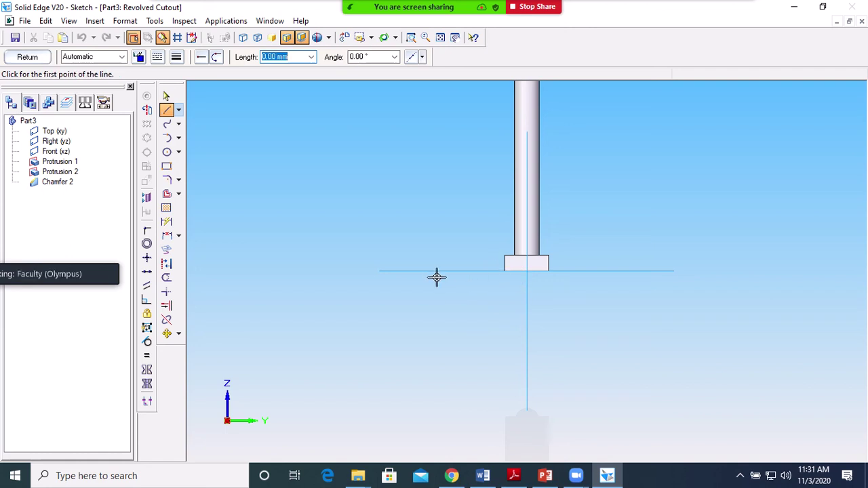
left_click(513, 476)
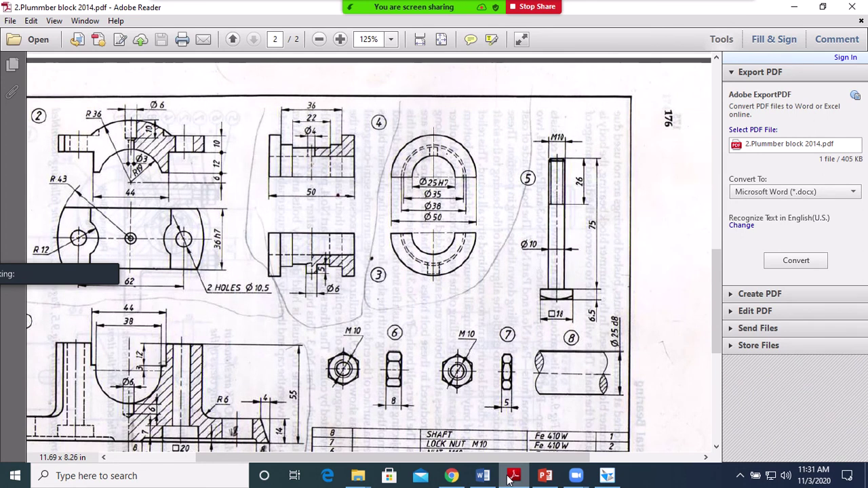
left_click(607, 477)
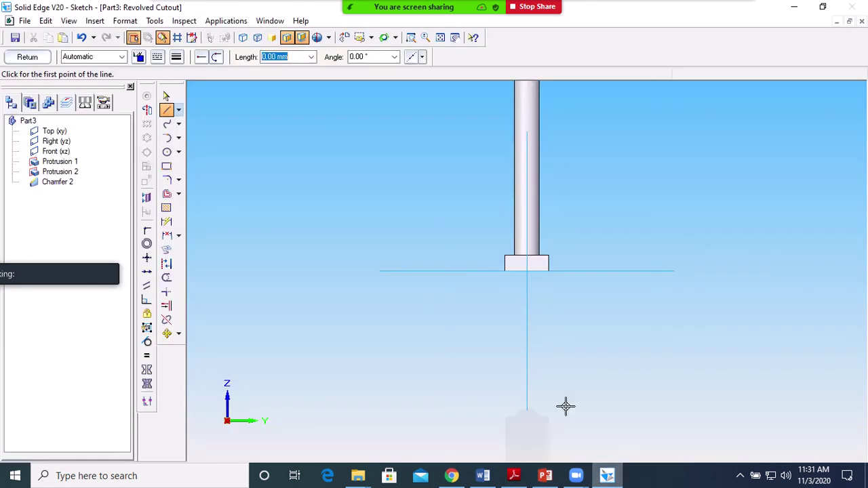
Sketch a circle about 30 mm in diameter clear of the bolt, on the negative Y side of the head.
left_click(166, 152)
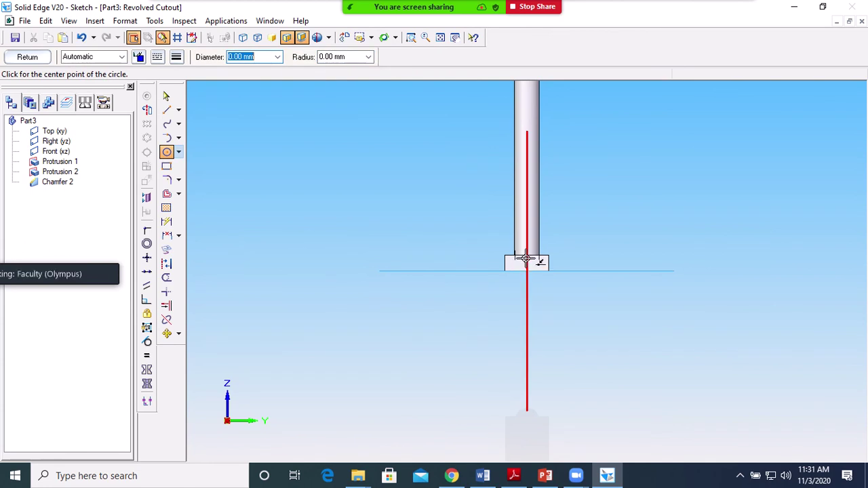
left_click(403, 236)
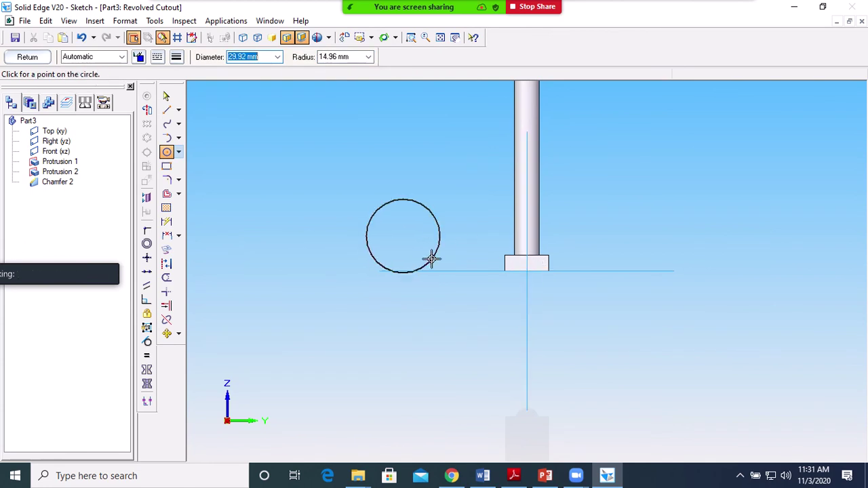
left_click(428, 262)
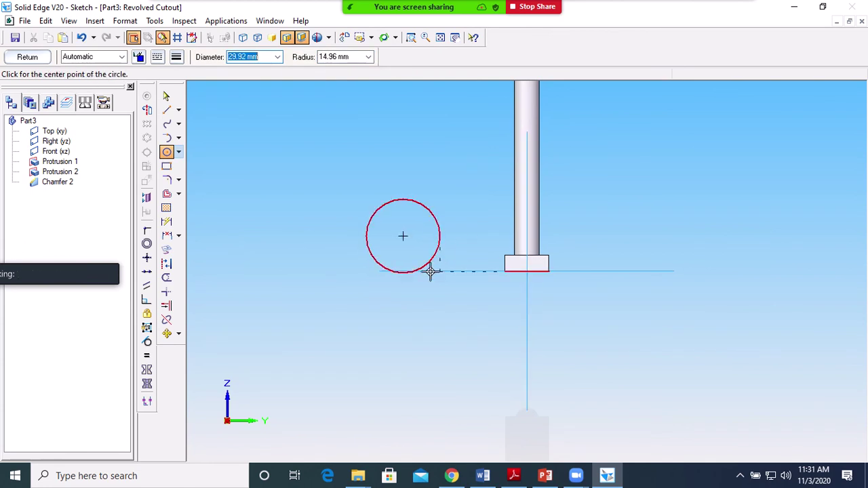
Try to move the circle onto the bolt's vertical axis by its upper edge.
left_click(166, 96)
left_click_drag(405, 201, 529, 198)
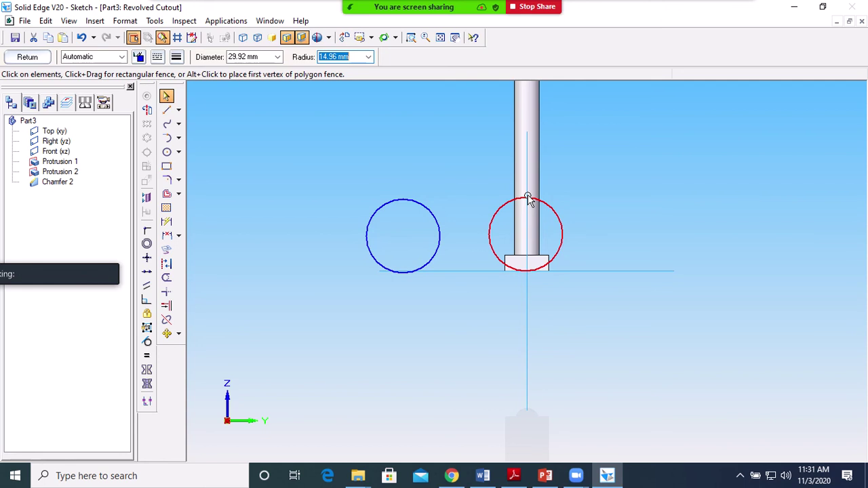
left_click_drag(528, 198, 527, 194)
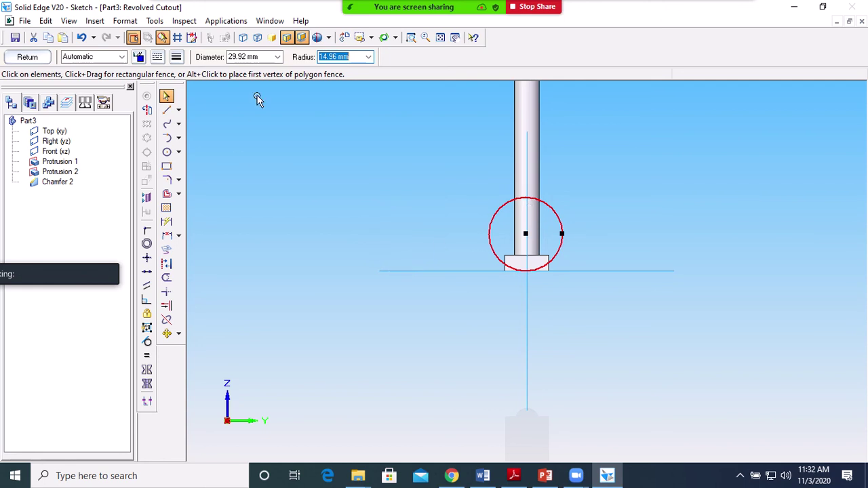
left_click(81, 38)
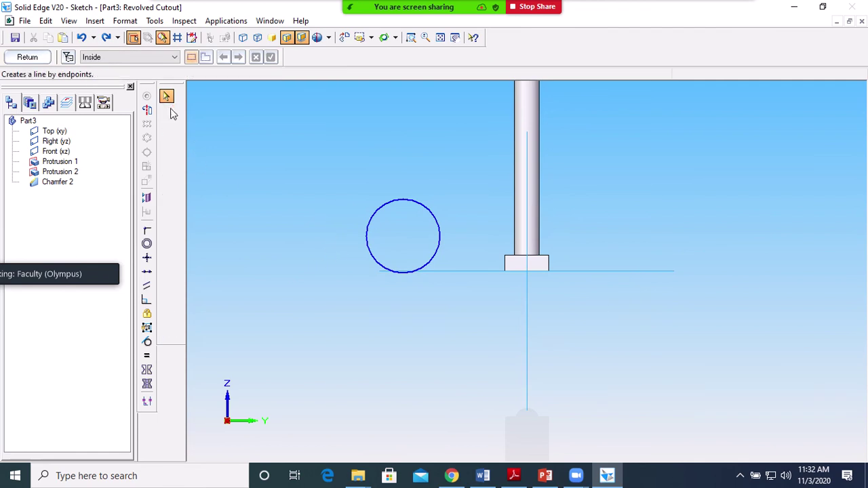
Draw a vertical line about 25.7 mm long upward from the circle's centre and extend it down to the circle's lowest point.
left_click(166, 109)
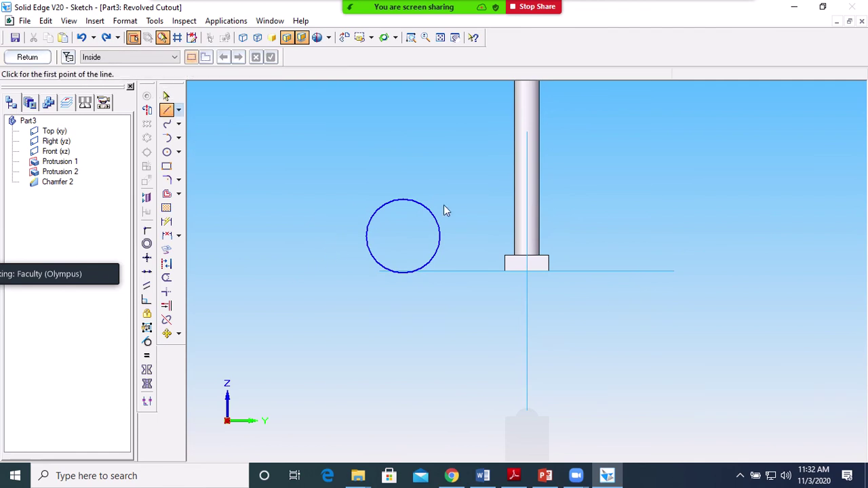
left_click(403, 236)
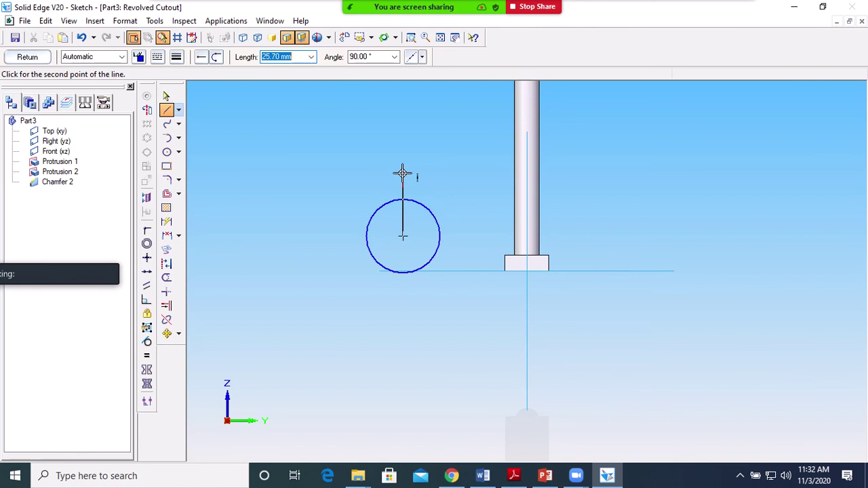
left_click(403, 173)
right_click(448, 216)
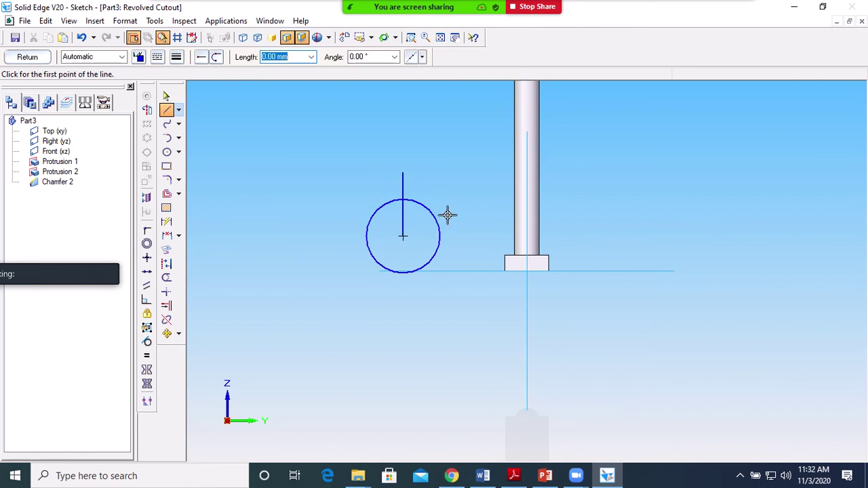
left_click(166, 305)
left_click(404, 224)
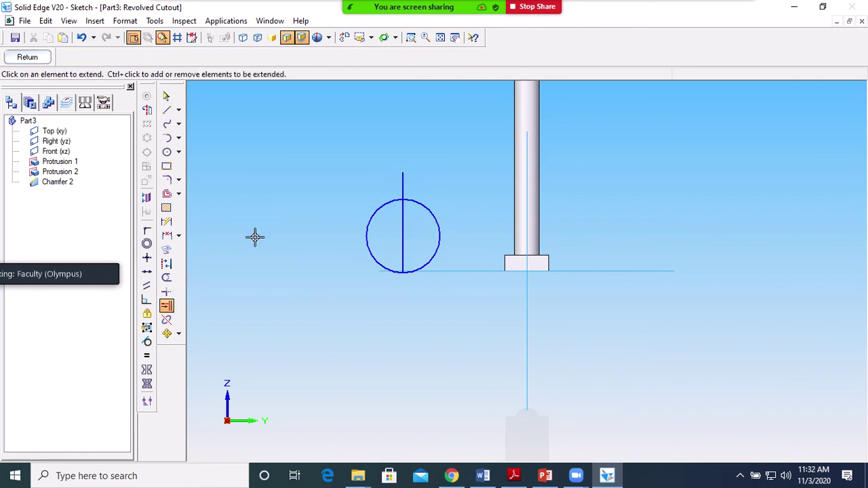
Move the circle and its line together so the circle's lowest point sits at the centre of the bolt head's bottom edge.
left_click(167, 95)
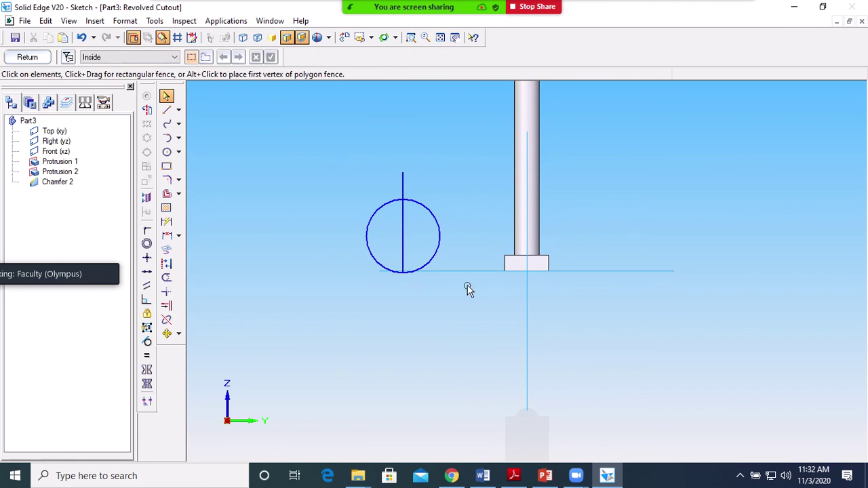
left_click_drag(468, 289, 344, 149)
left_click(167, 333)
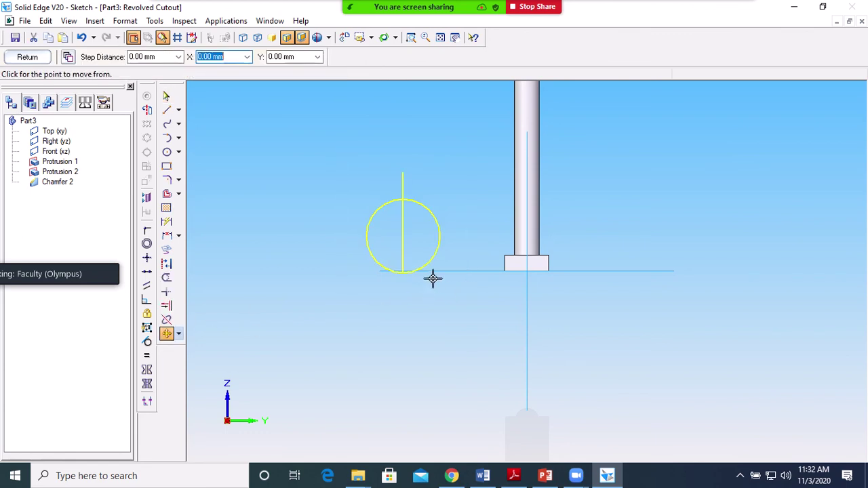
left_click(403, 272)
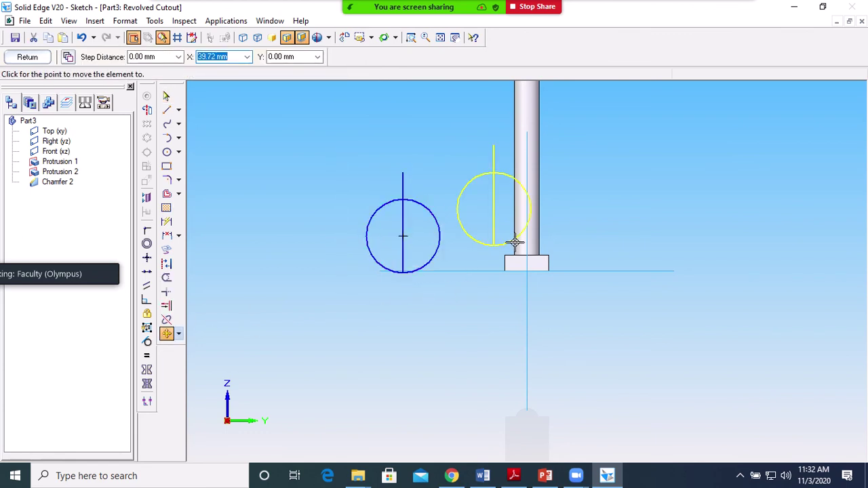
left_click(527, 271)
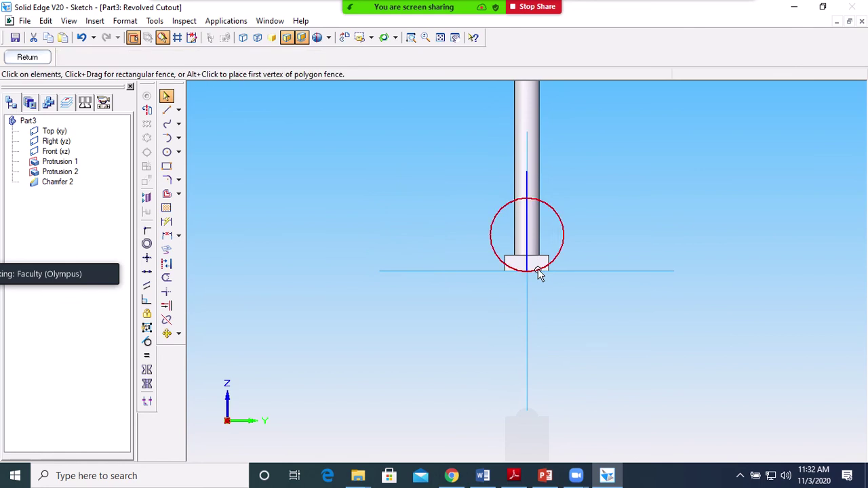
left_click(554, 295)
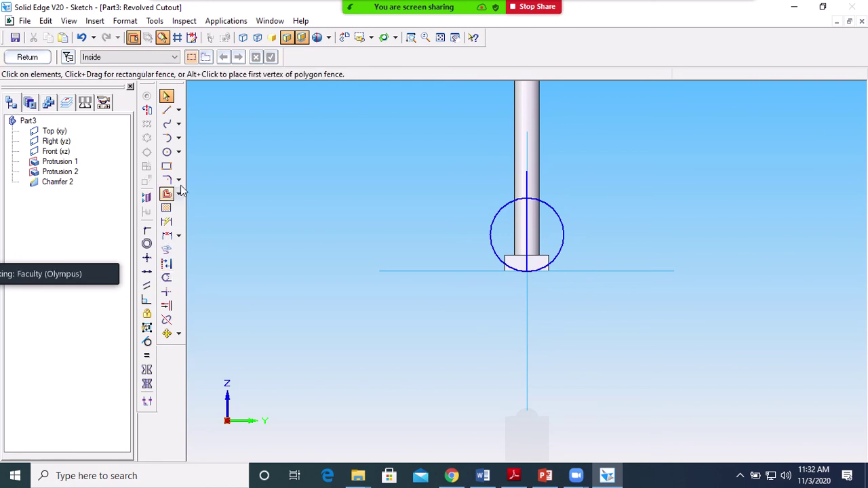
Undo all the circle and line work, back to an empty sketch.
left_click(167, 110)
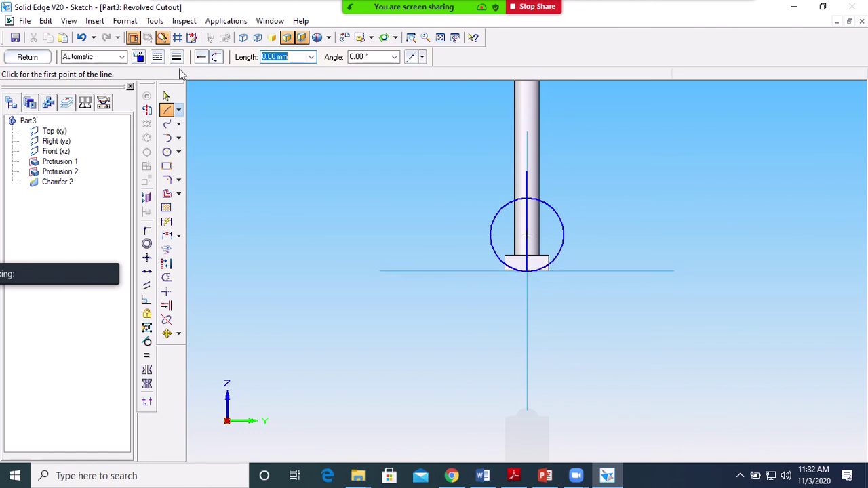
left_click(82, 37)
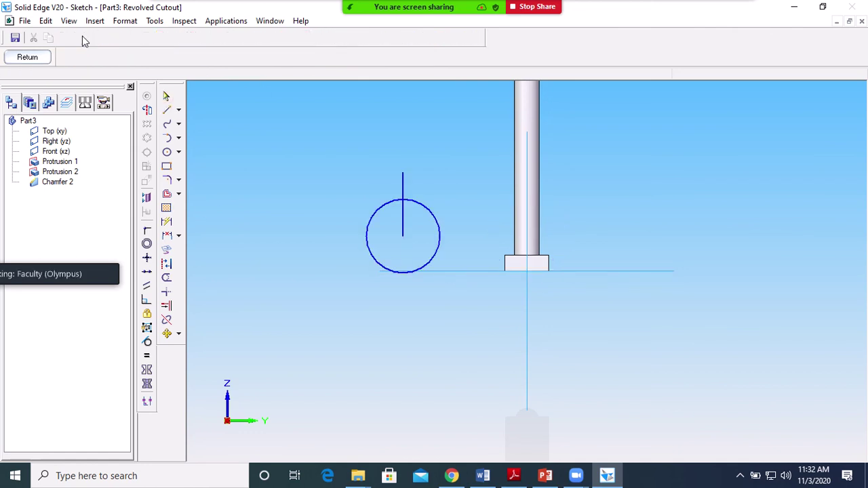
left_click(81, 37)
left_click(81, 37)
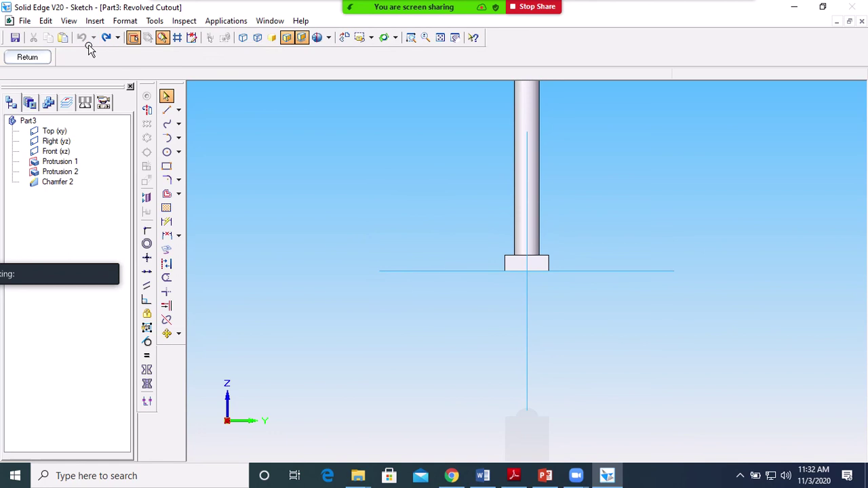
Sketch a slanted line about 8 mm long at about -41° across the bolt head's lower corner on the negative Y side.
left_click(166, 110)
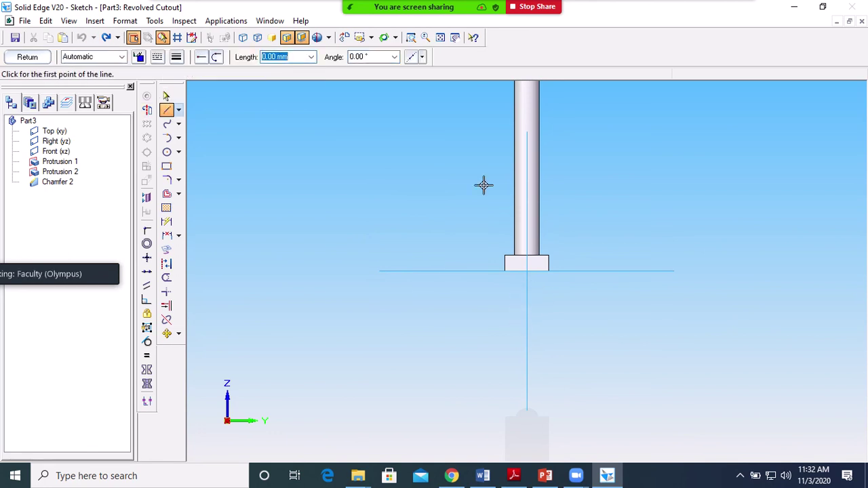
left_click(412, 37)
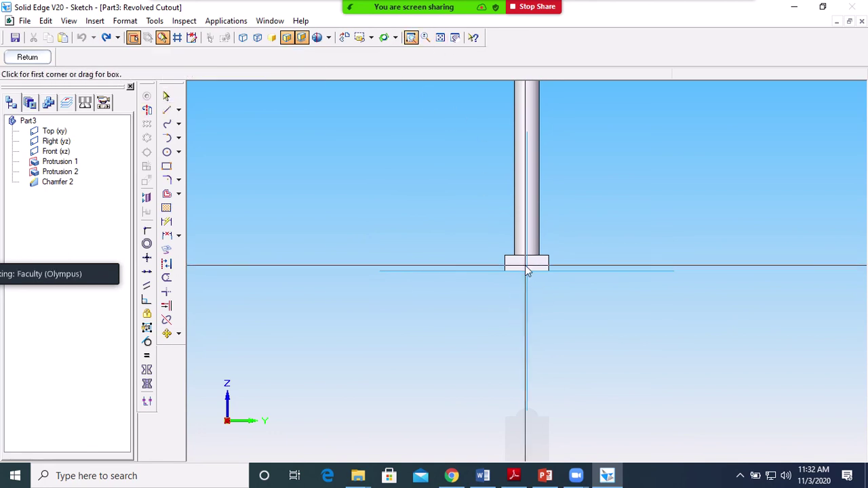
left_click_drag(496, 242, 575, 280)
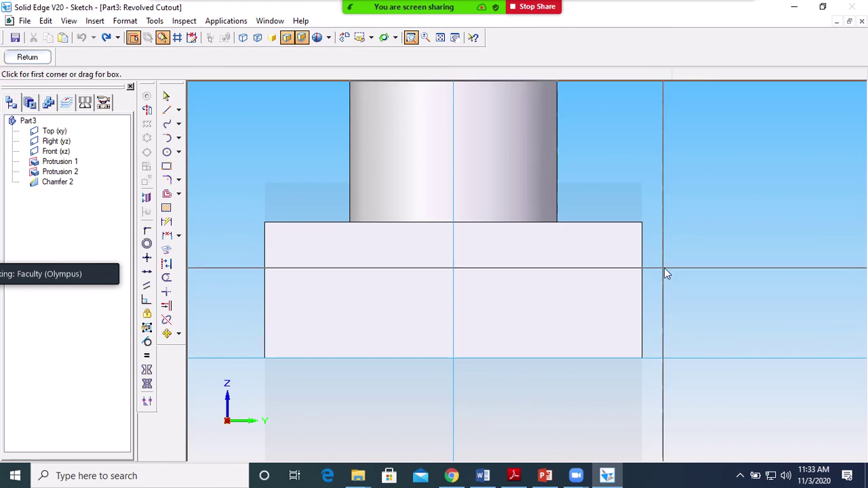
key("Escape")
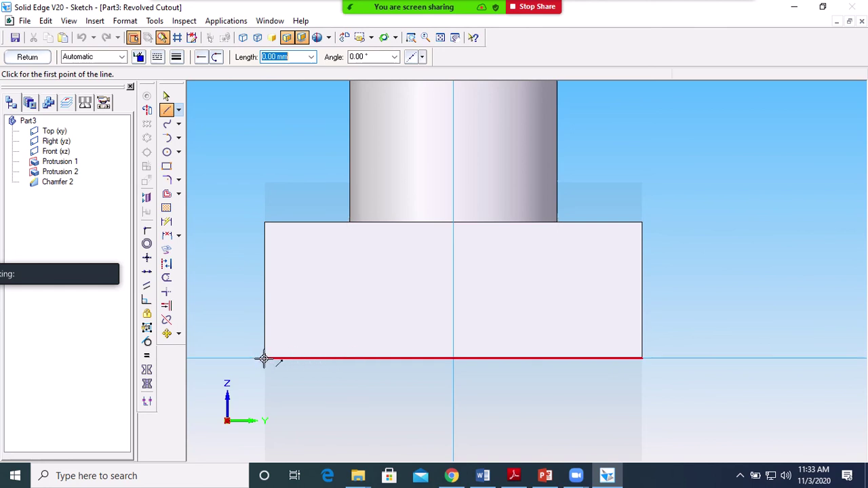
left_click(223, 283)
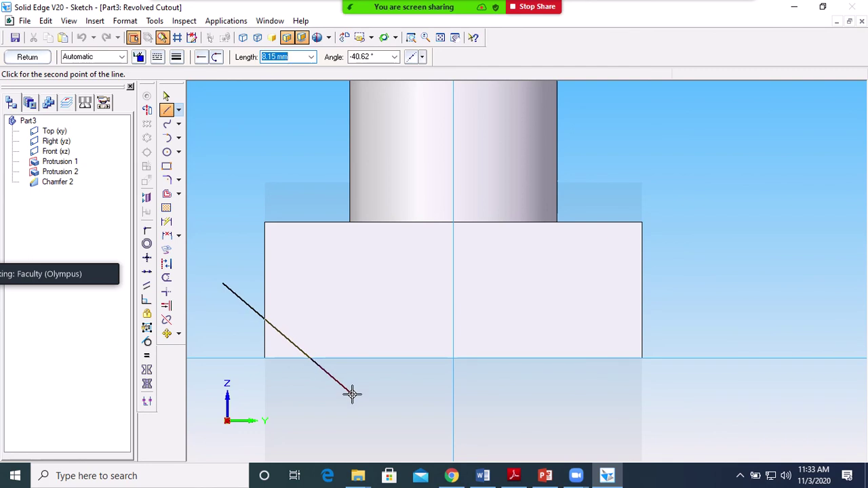
left_click(352, 394)
right_click(426, 406)
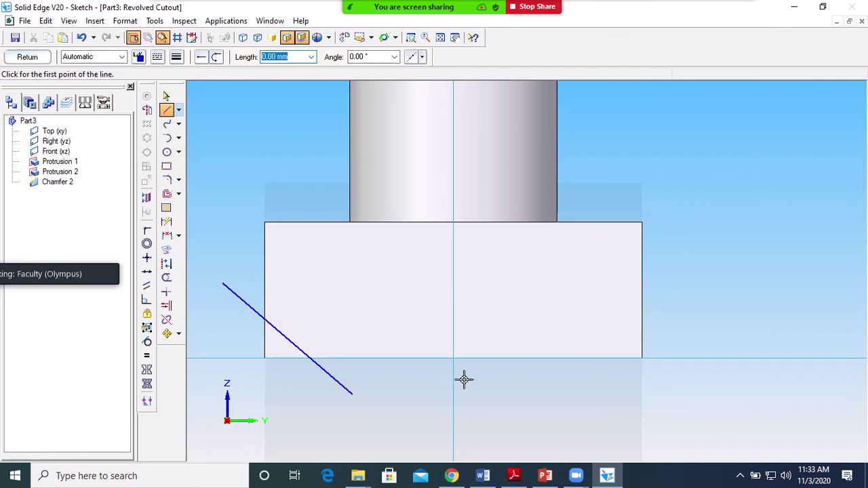
Set the vertical reference line as the revolution axis and cut away the material outside the slanted line through a full revolution.
left_click(149, 112)
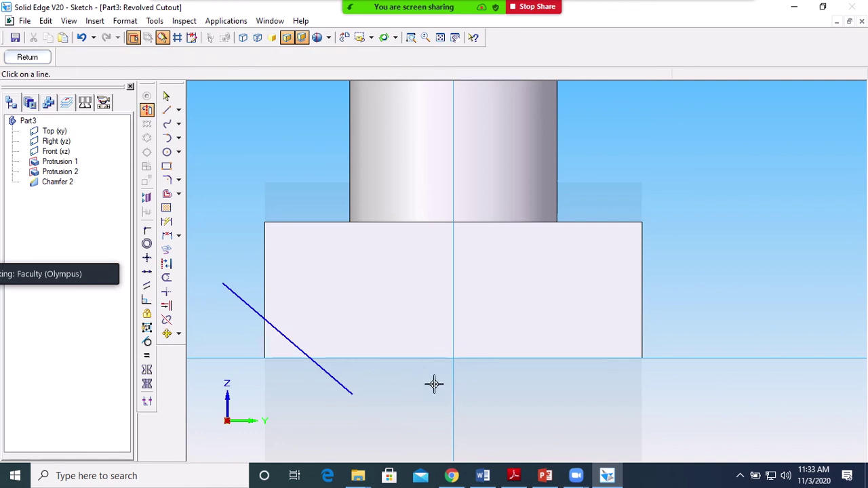
left_click(453, 395)
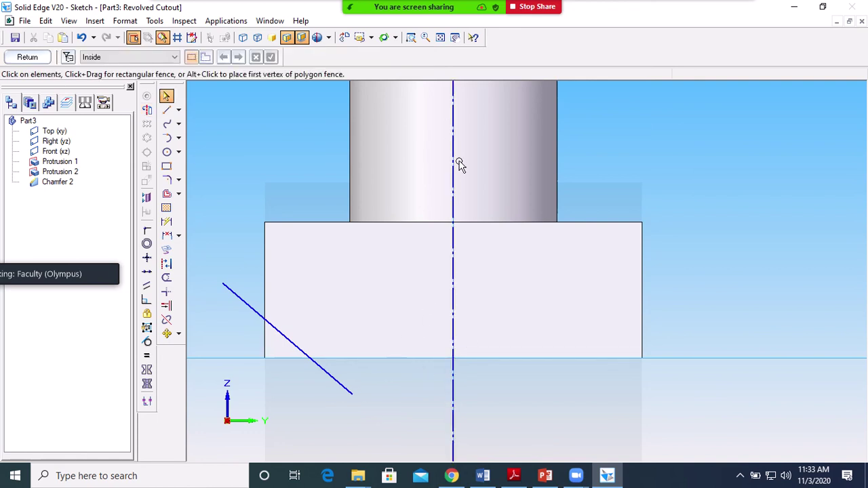
left_click(27, 57)
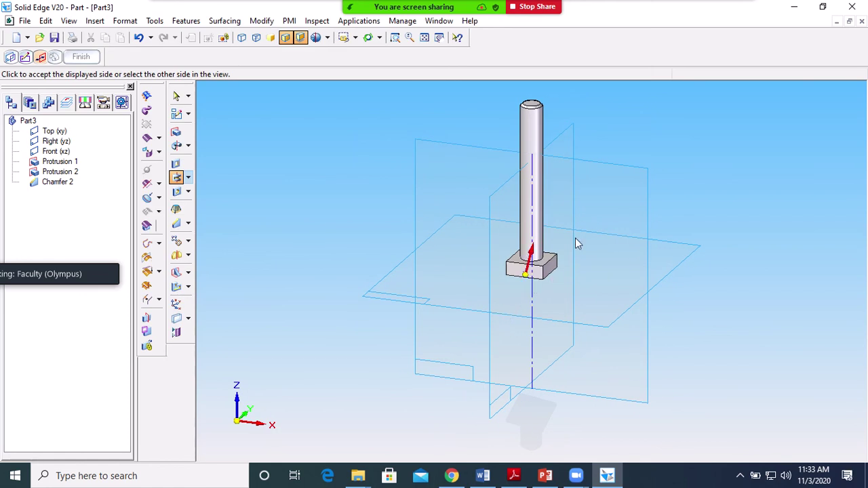
left_click(502, 351)
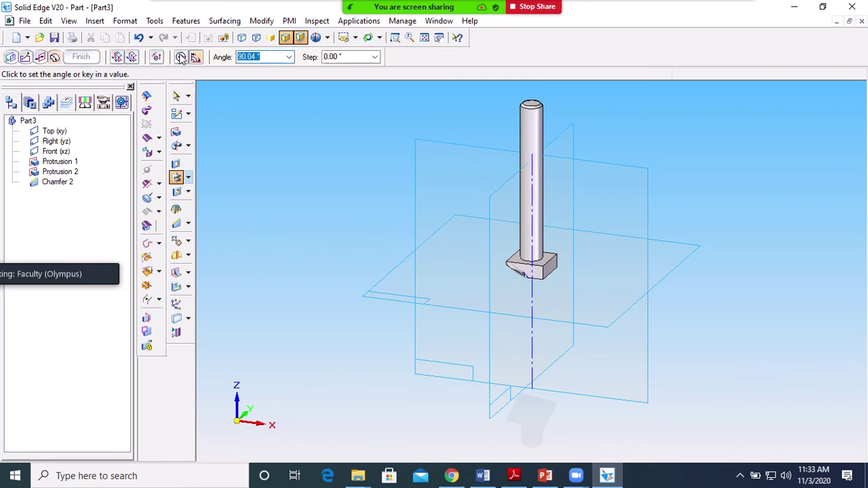
left_click(181, 57)
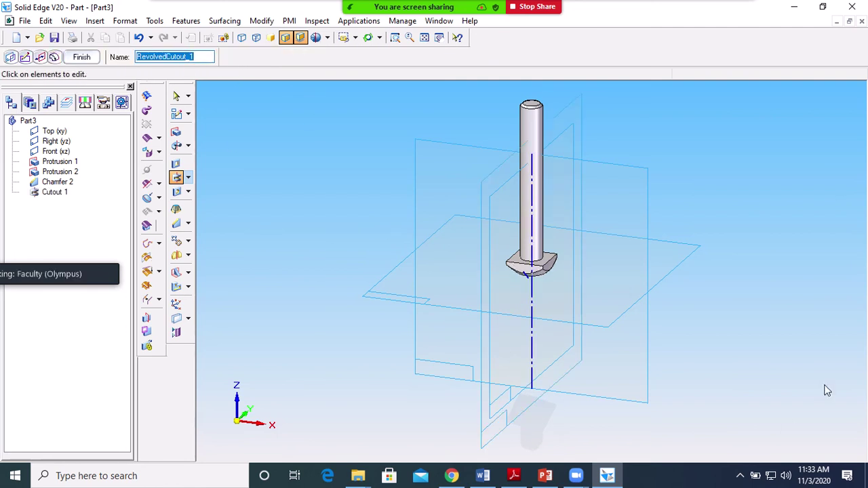
middle_click_drag(827, 390, 771, 354)
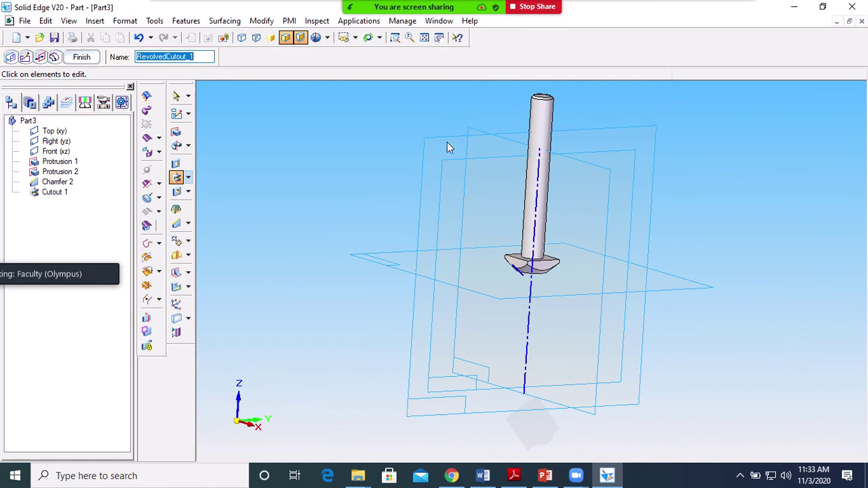
left_click(355, 38)
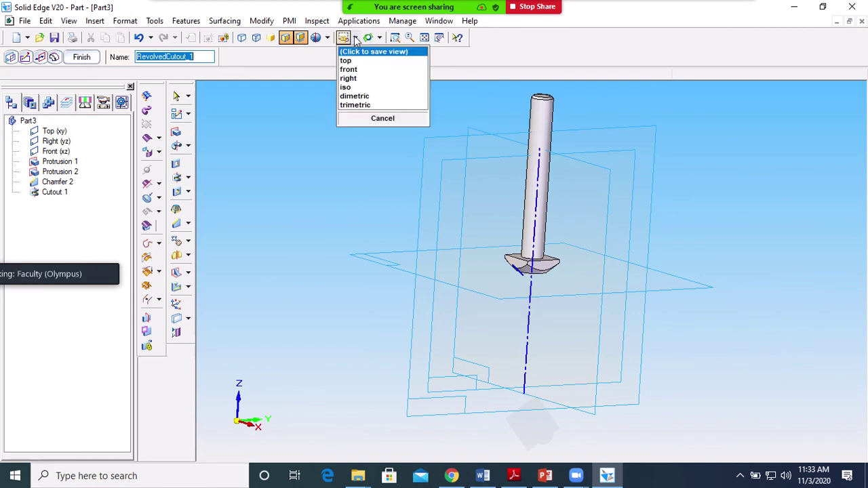
left_click(356, 95)
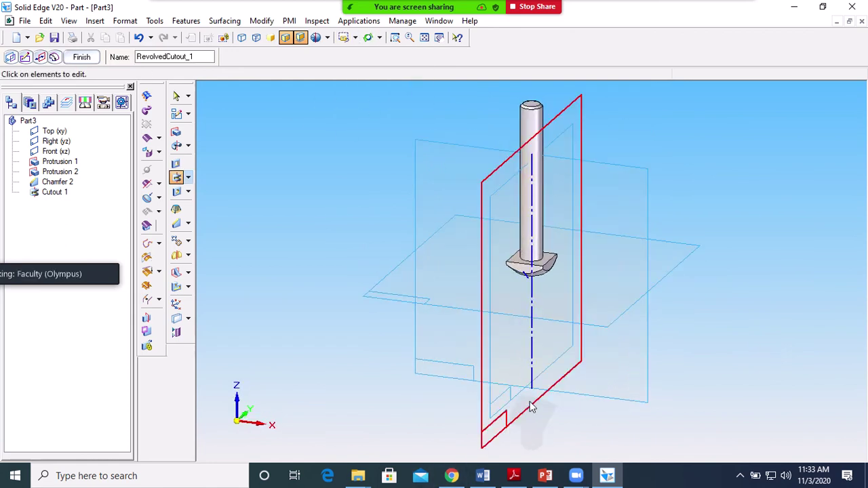
Start a straight thread on the bolt's cylindrical shank, offset from its chamfered end, checking the bolt in the PDF drawing.
left_click(514, 475)
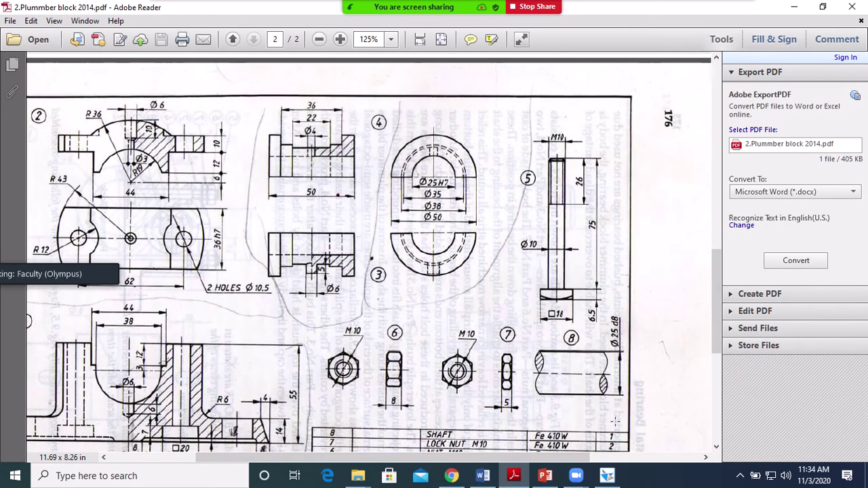
left_click(607, 475)
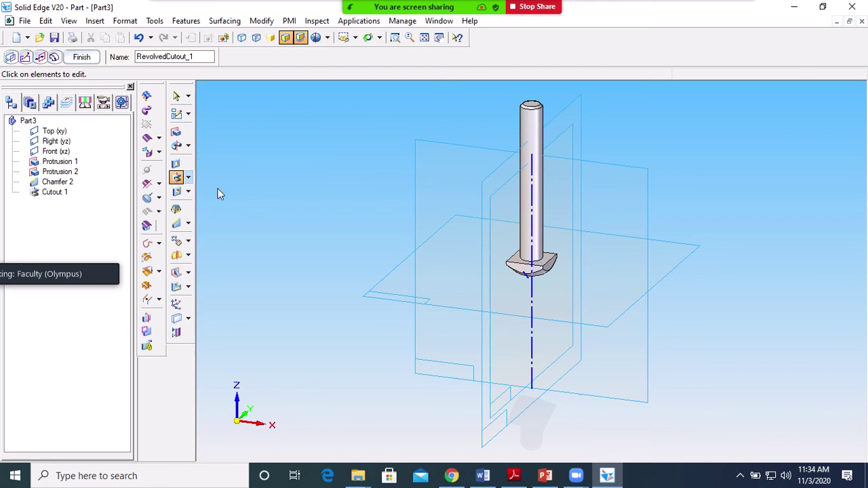
left_click(187, 192)
left_click(224, 208)
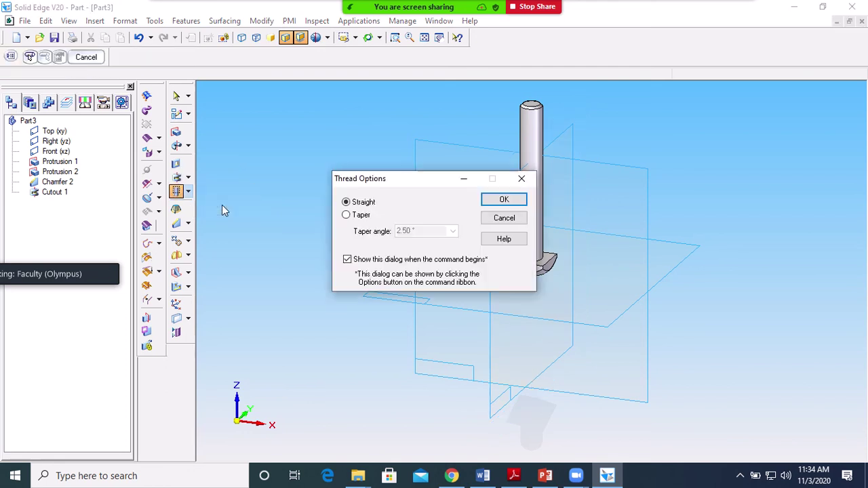
left_click(502, 200)
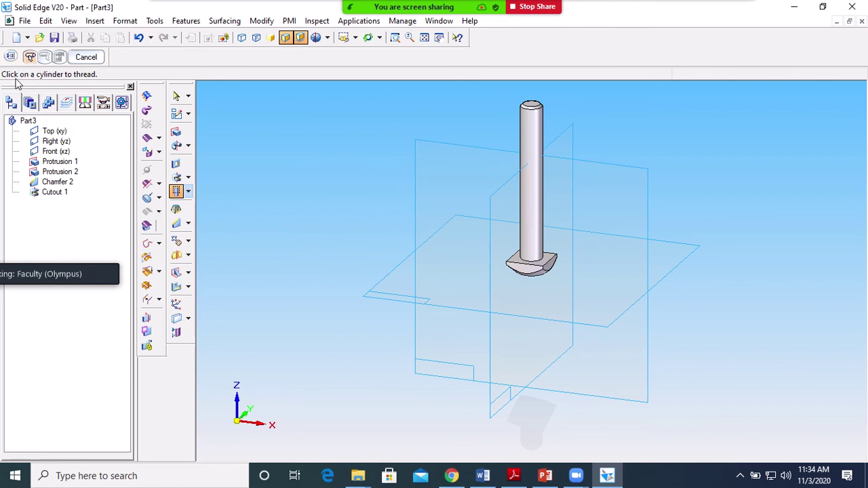
left_click(534, 181)
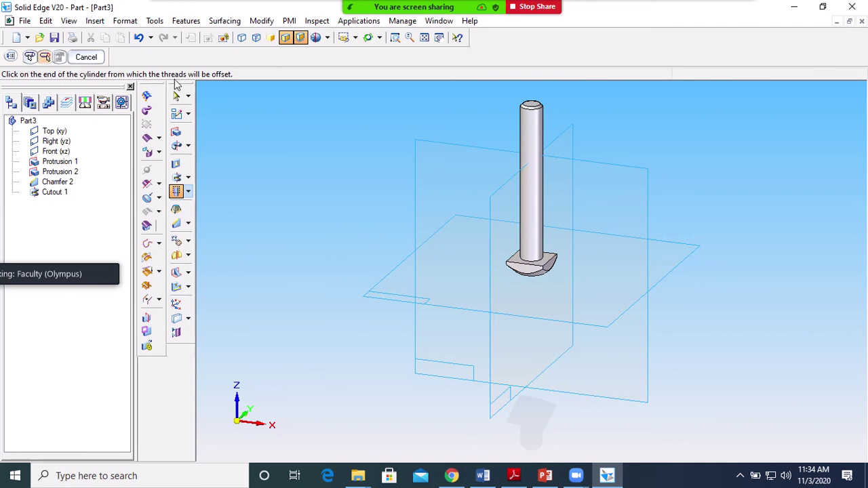
left_click(535, 112)
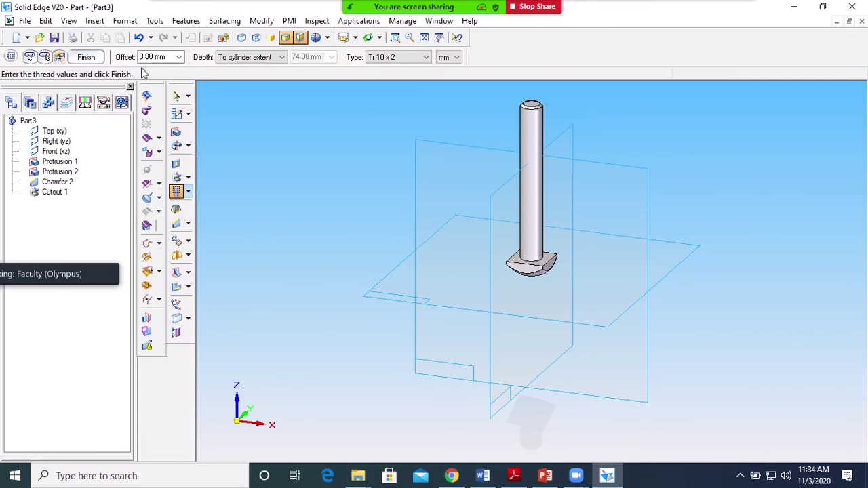
Limit the shank thread to a finite depth of 26 mm, as dimensioned for the bolt in the PDF drawing.
left_click(281, 58)
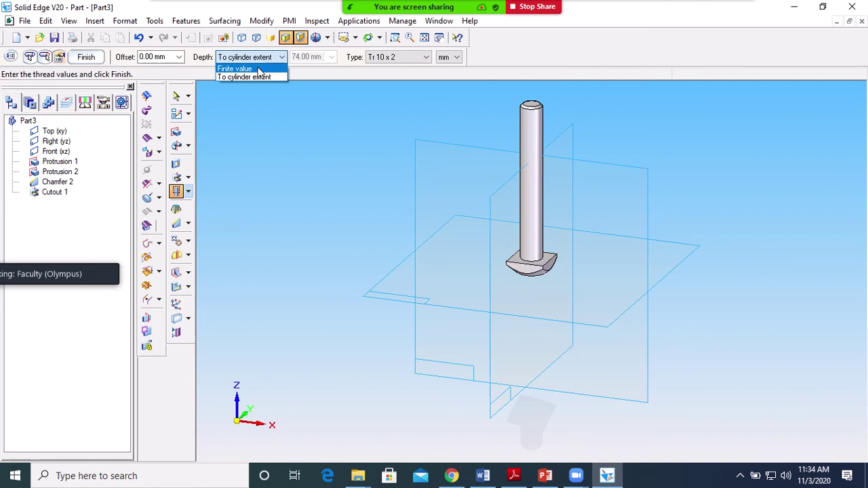
left_click(262, 69)
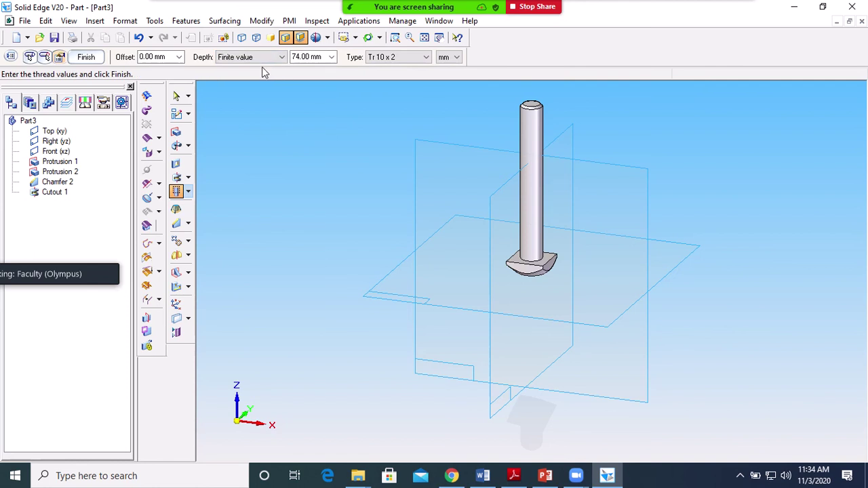
left_click(514, 475)
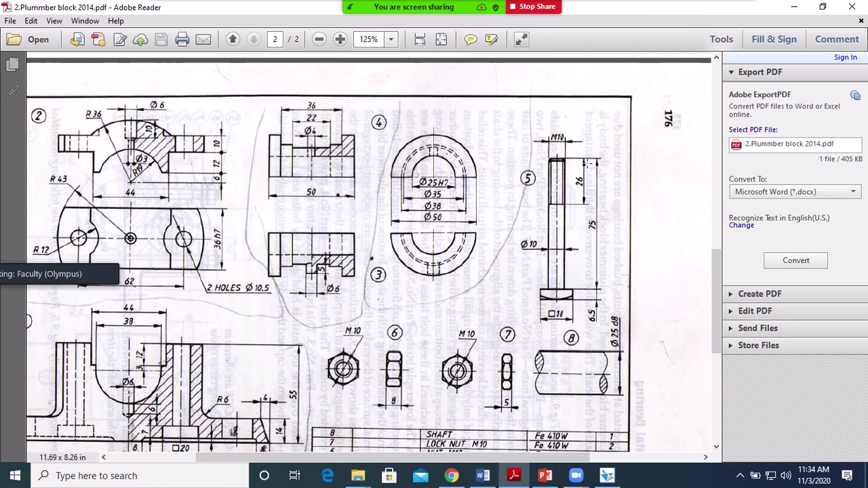
left_click(607, 476)
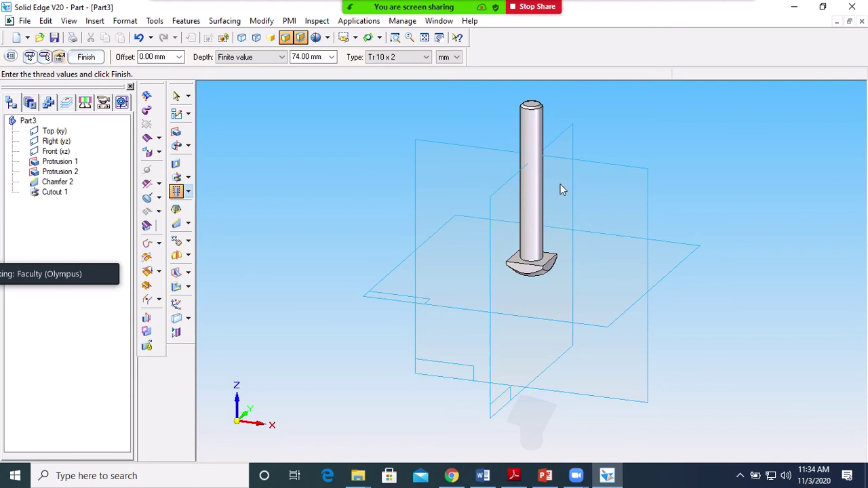
left_click(330, 57)
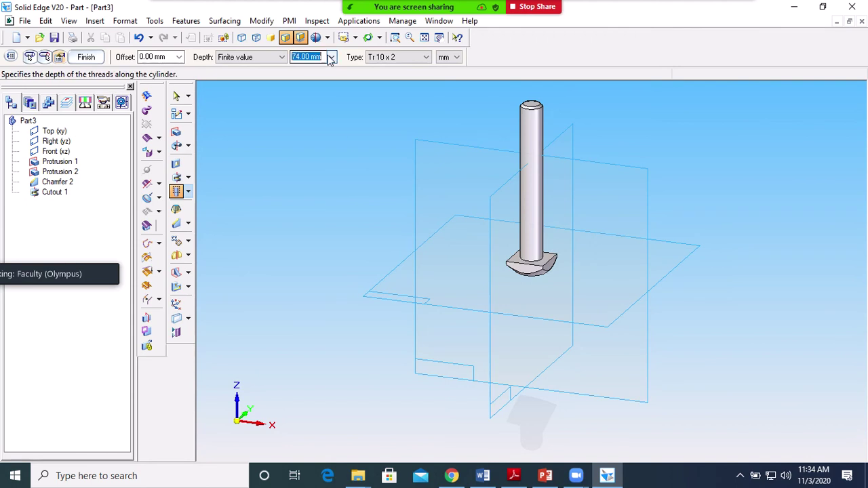
left_click(331, 57)
left_click(324, 57)
type("26")
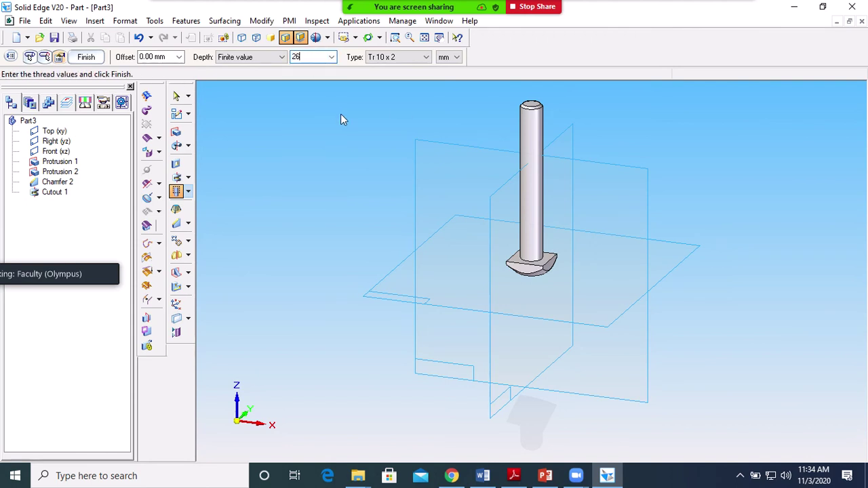
Check the thread designation in the PDF drawing and finish the shank thread as type M10.
left_click(515, 477)
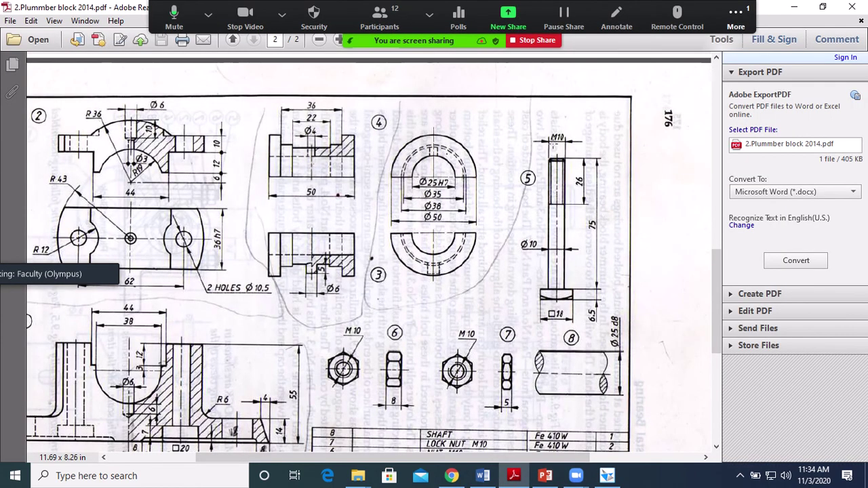
left_click(607, 477)
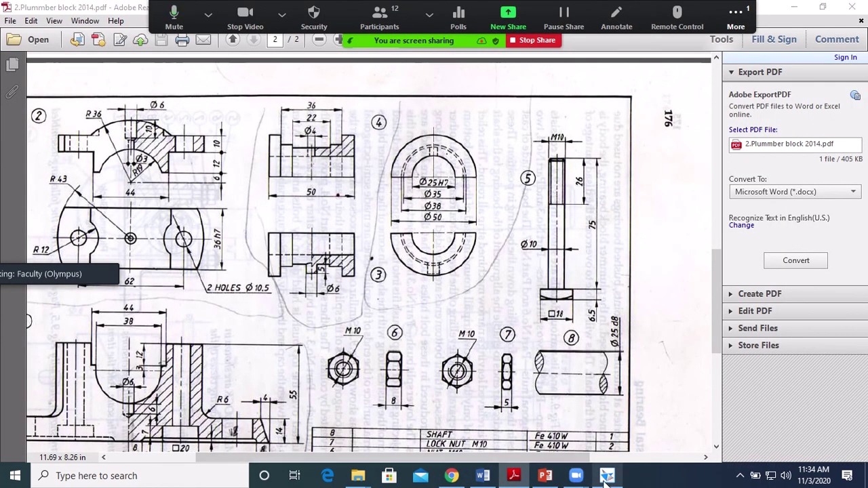
left_click(406, 57)
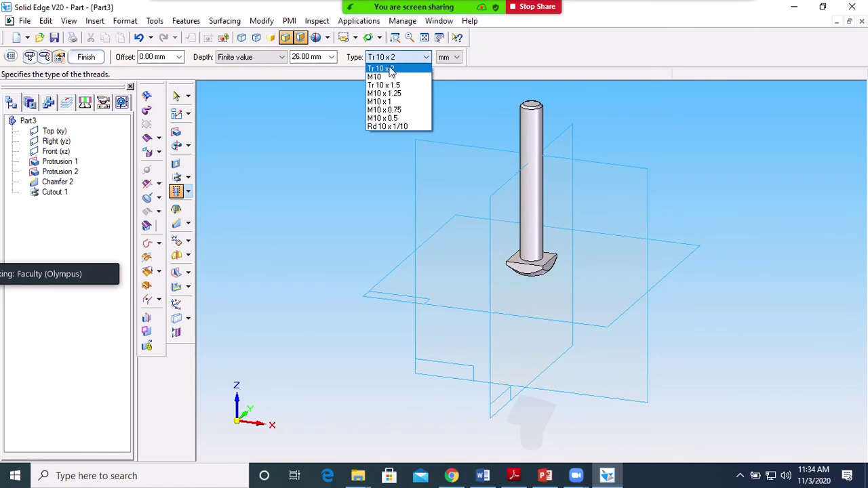
left_click(381, 77)
left_click(86, 57)
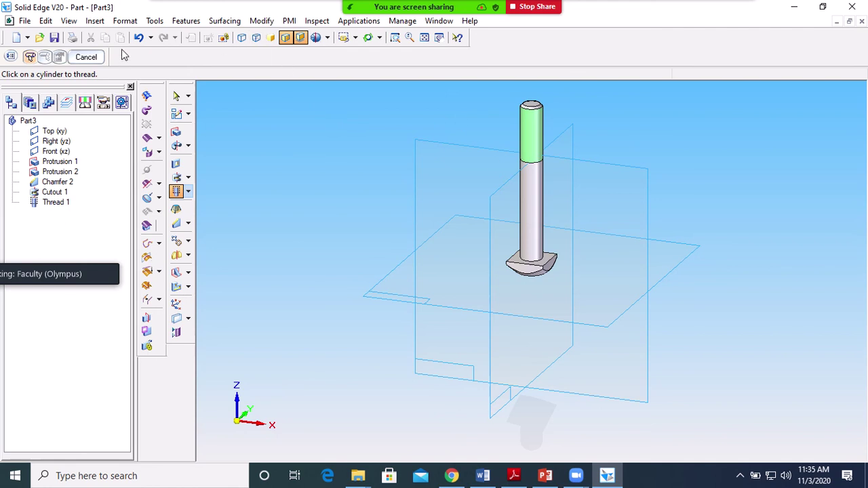
Recreate the 26 mm deep shank thread with M10 as its type.
mouse_move(426, 4)
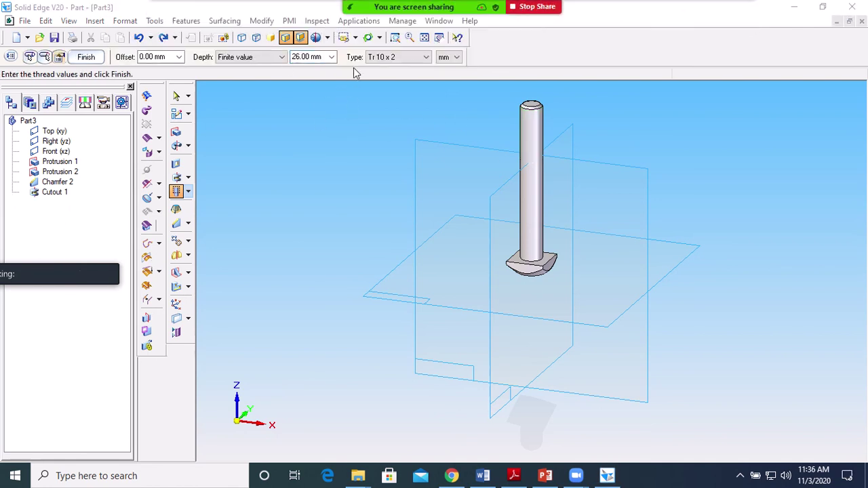
left_click(417, 60)
left_click(381, 67)
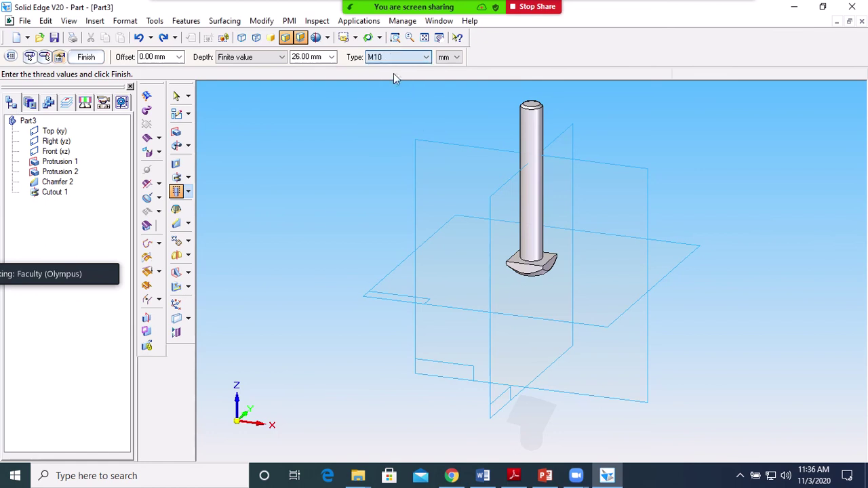
left_click(86, 58)
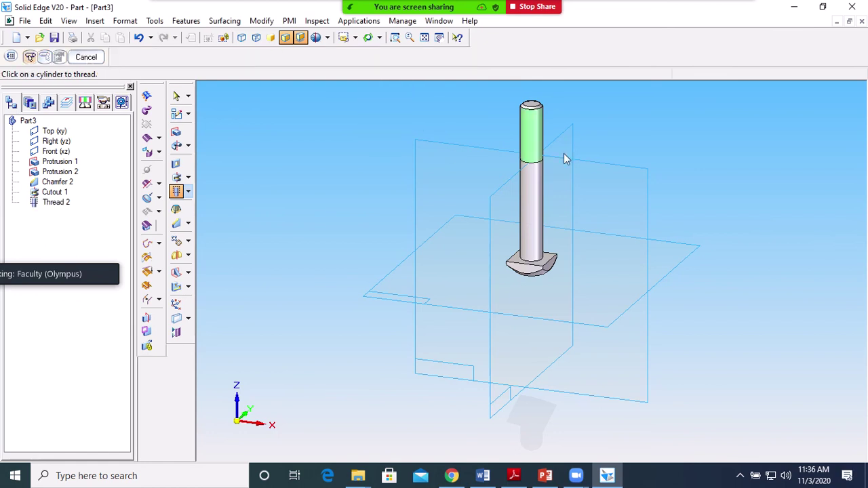
Save the finished part as BOLT in the PLUMBER BLOCK folder.
left_click(25, 20)
left_click(269, 144)
left_click(346, 37)
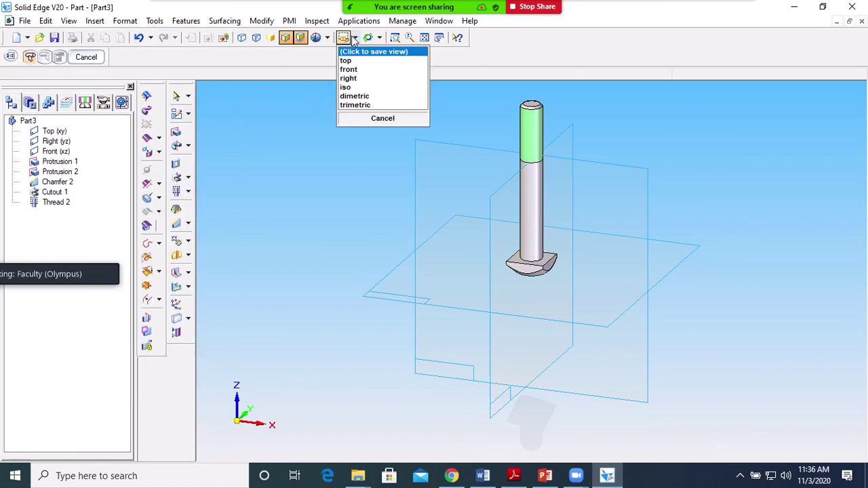
left_click(354, 95)
left_click(24, 21)
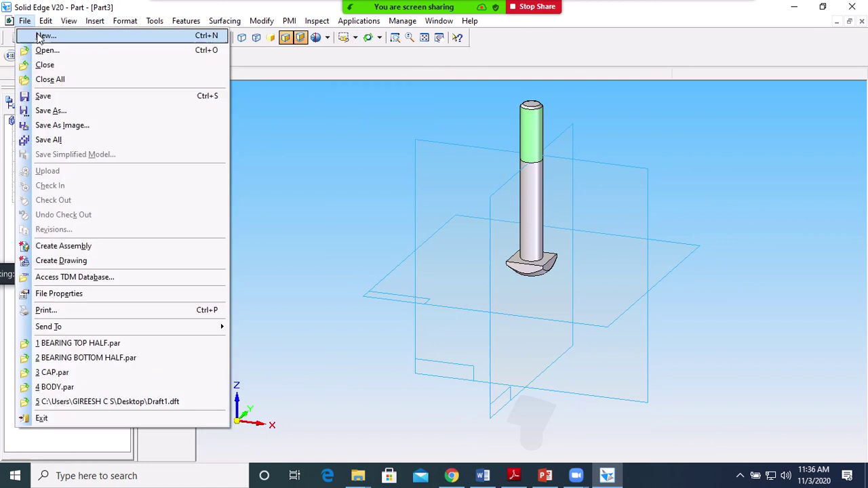
left_click(51, 110)
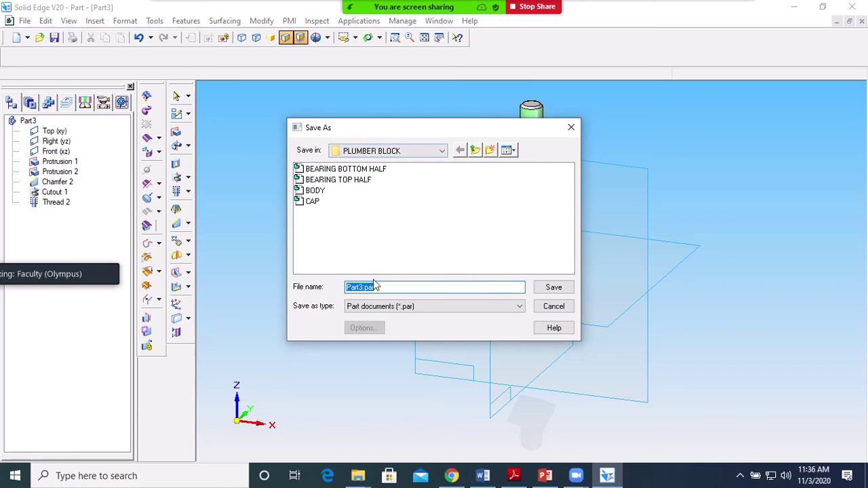
type("BOLT")
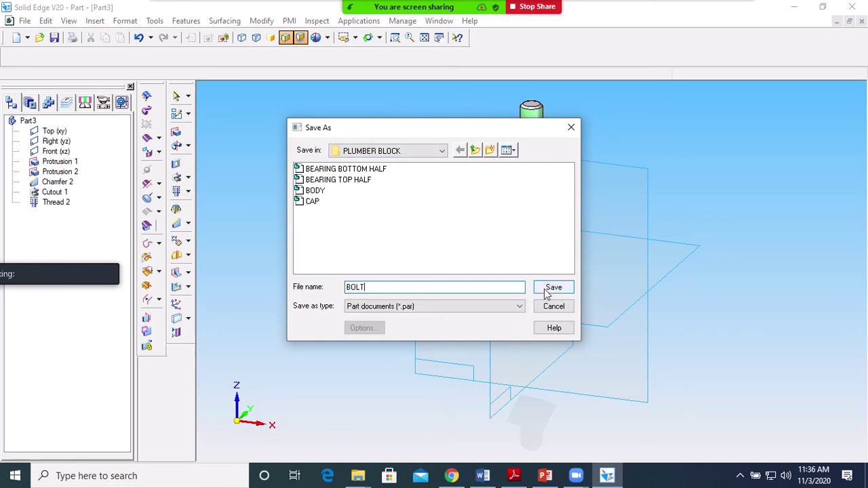
left_click(552, 287)
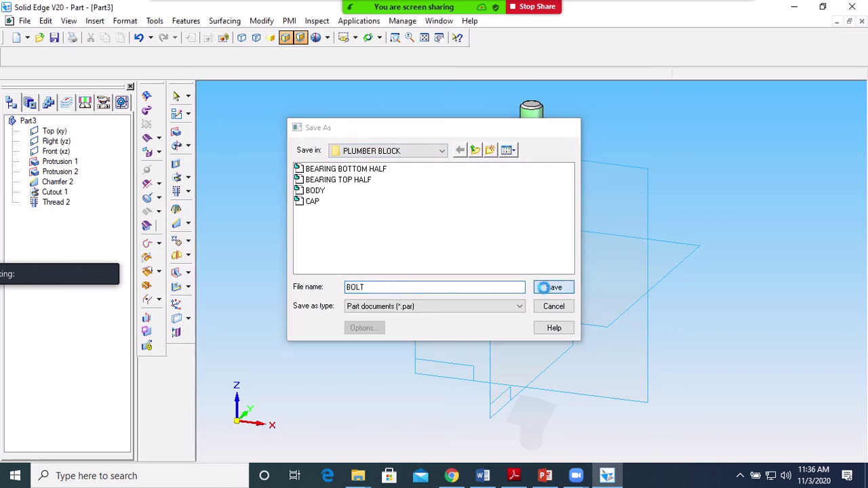
Create a new part document from the Normal.par template.
left_click(25, 20)
left_click(44, 36)
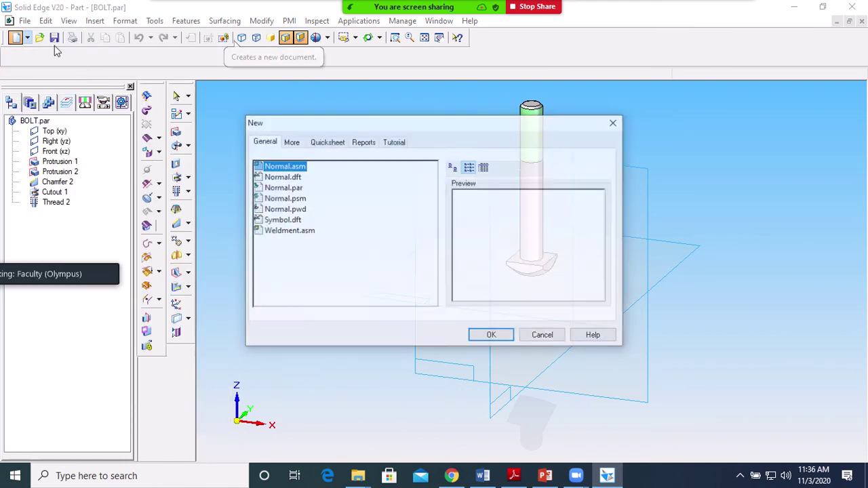
left_click(291, 189)
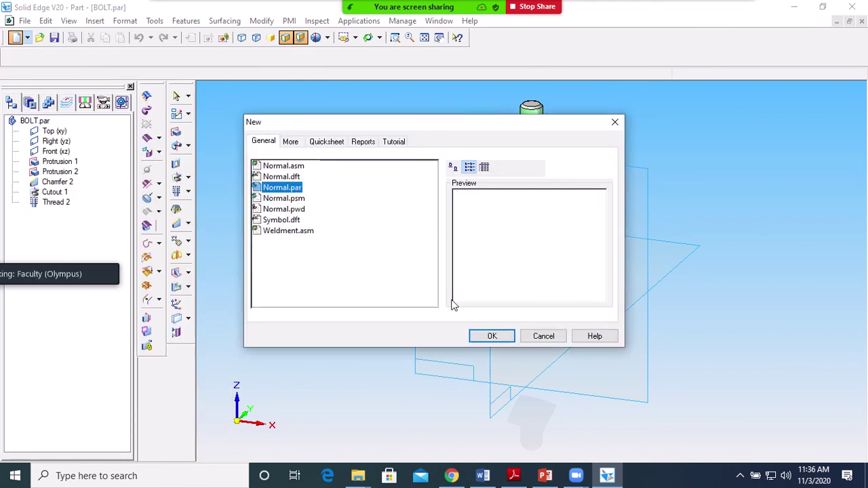
left_click(491, 337)
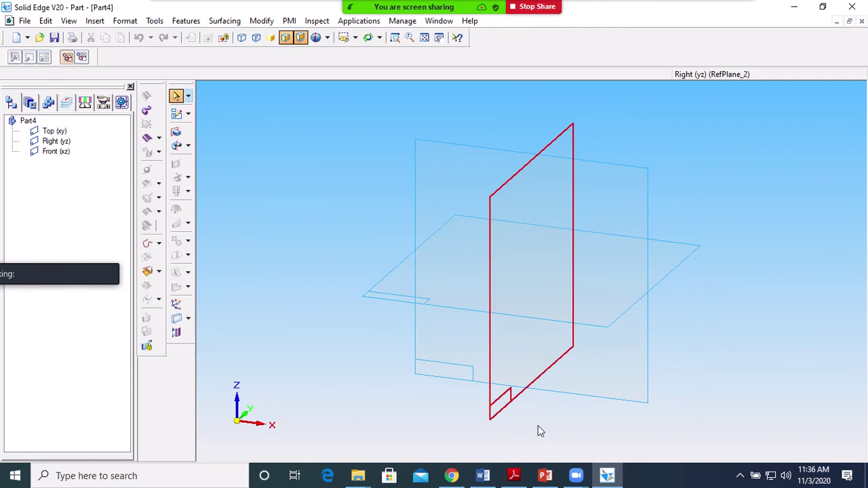
Consult the nut views in the PDF drawing and begin a protrusion sketch on the Top (xy) plane with a 10 mm horizontal line.
left_click(515, 478)
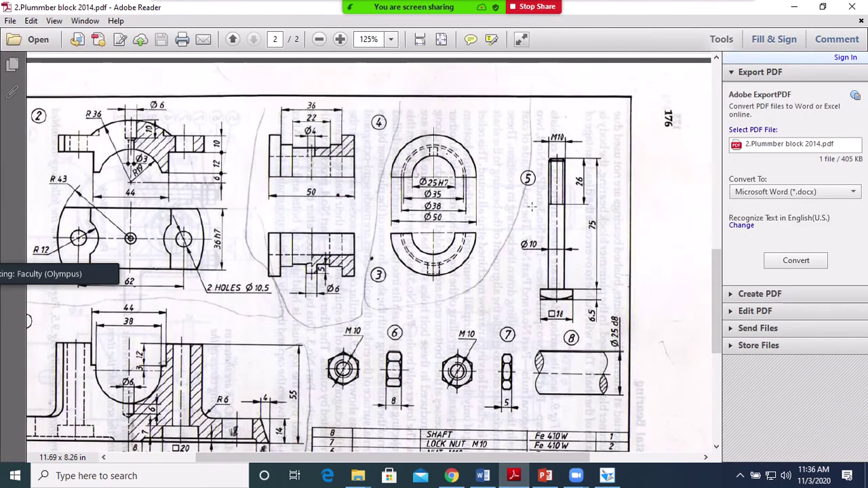
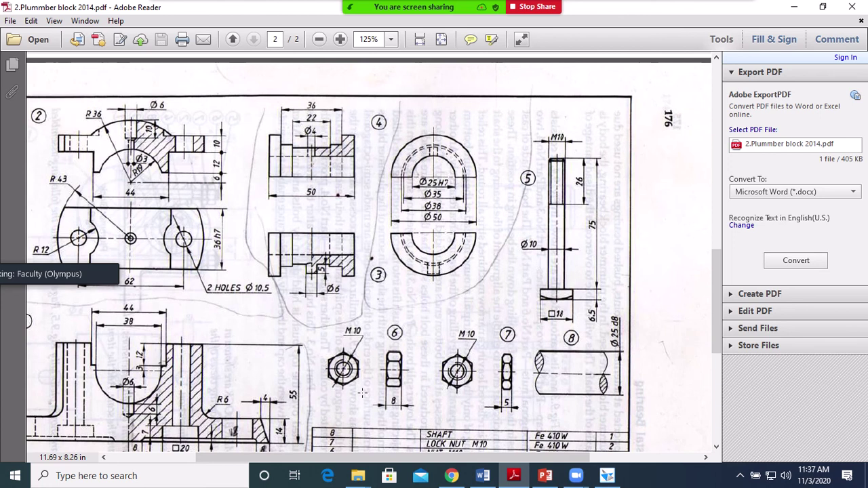
left_click(607, 475)
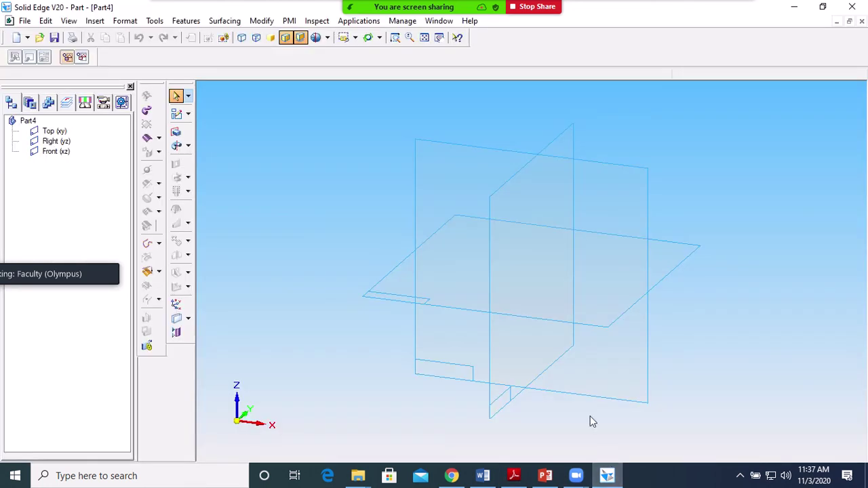
left_click(175, 131)
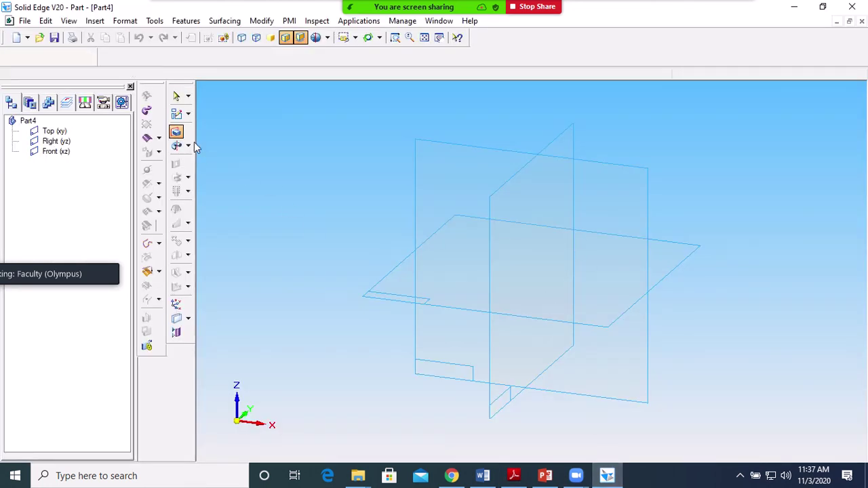
left_click(623, 300)
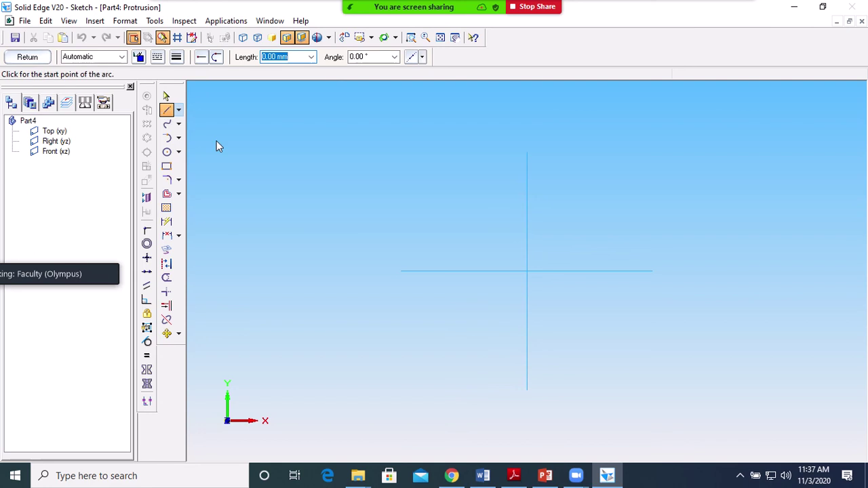
left_click(363, 232)
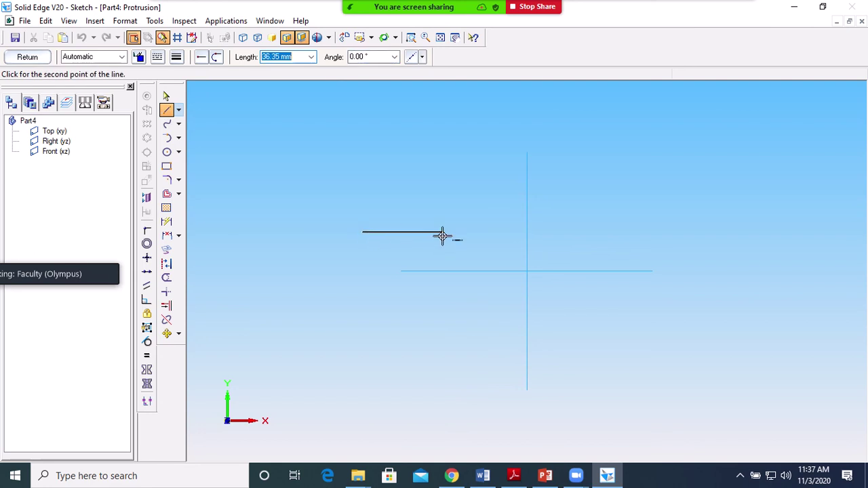
type("1")
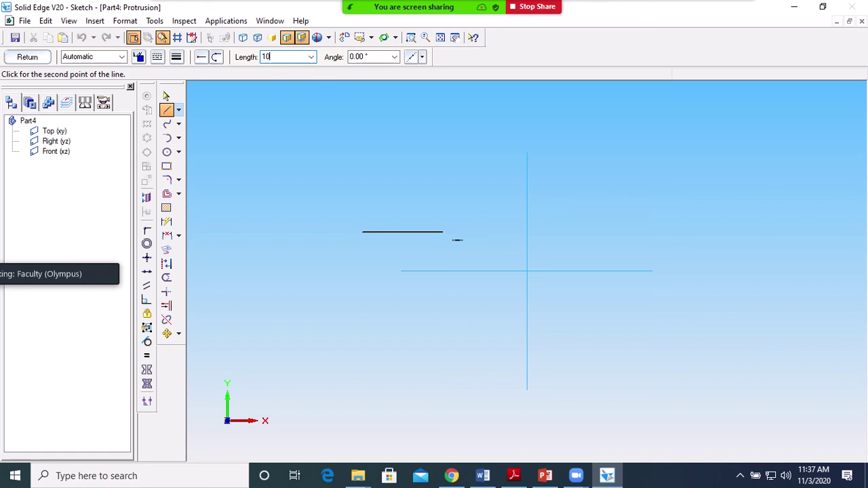
type("0")
key("Tab")
left_click(443, 236)
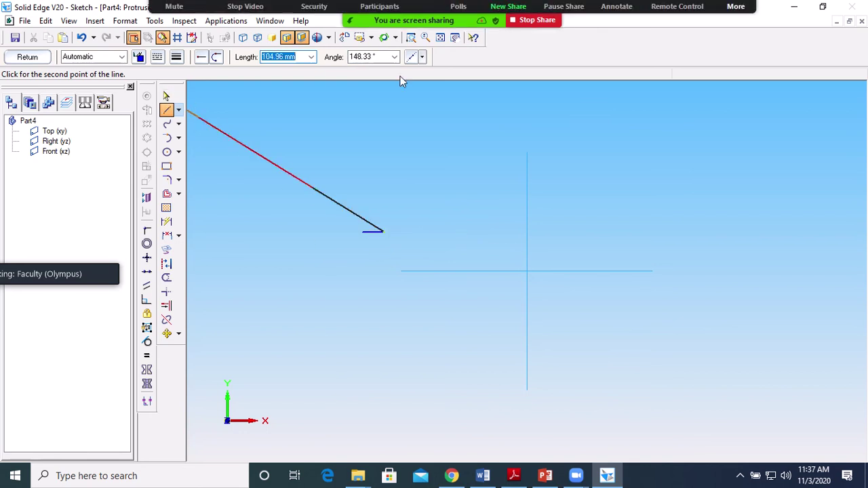
Draw a 10 mm hexagon side at 60° from the right end of the horizontal line.
left_click(166, 96)
left_click(370, 231)
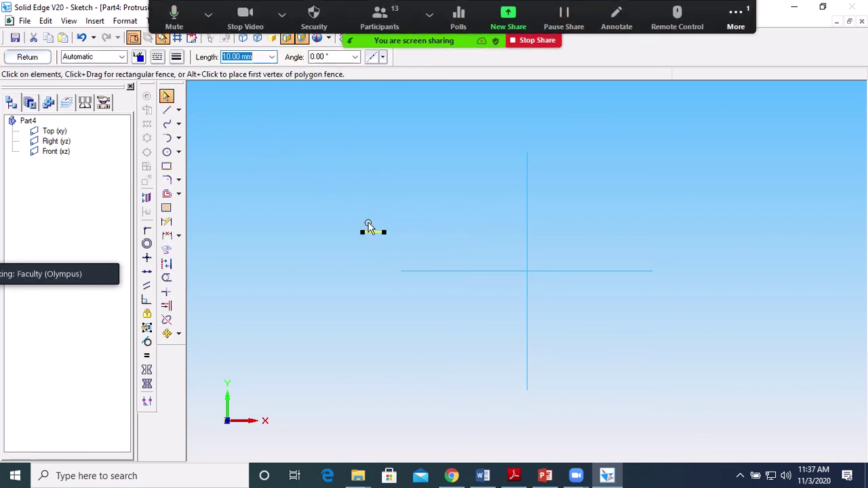
left_click(166, 110)
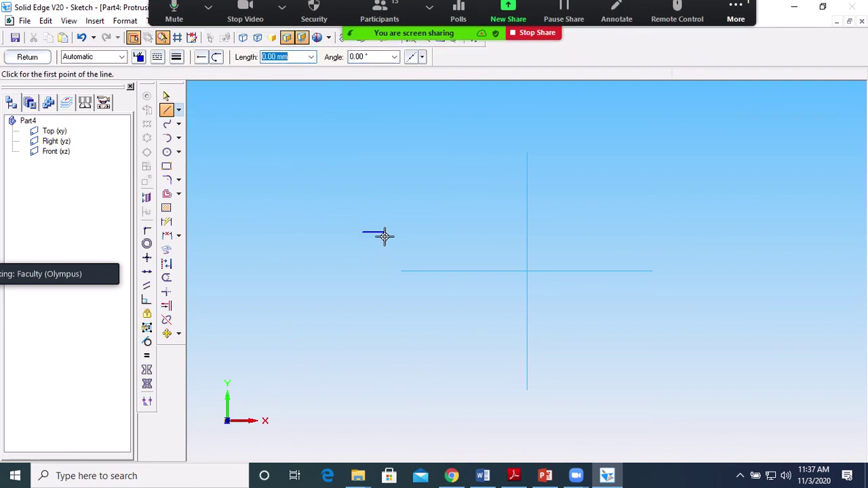
left_click(384, 232)
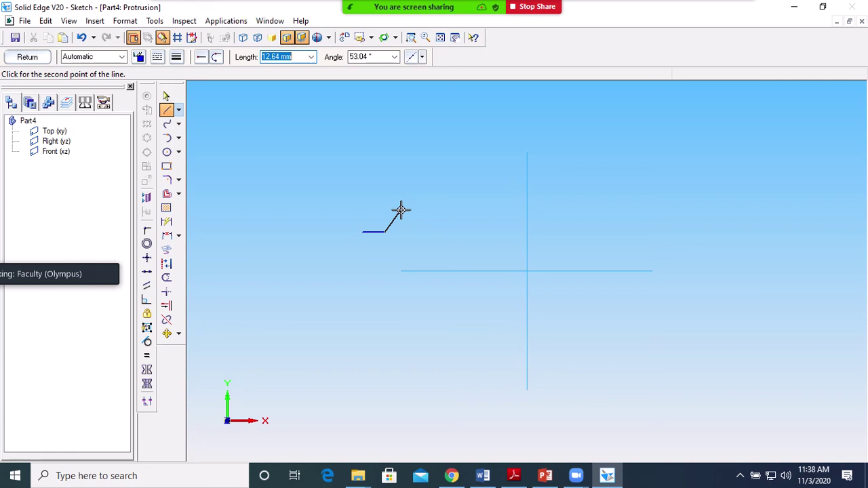
type("10")
key("Tab")
type("6")
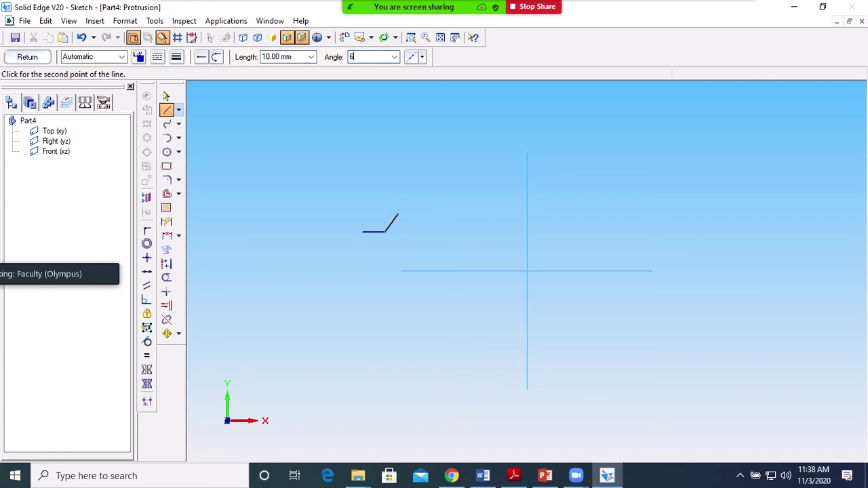
key("Return")
Continue the hexagon with two connected 10 mm sides, one at 120° and one at 180°.
type("1")
key("Tab")
type("120")
key("Return")
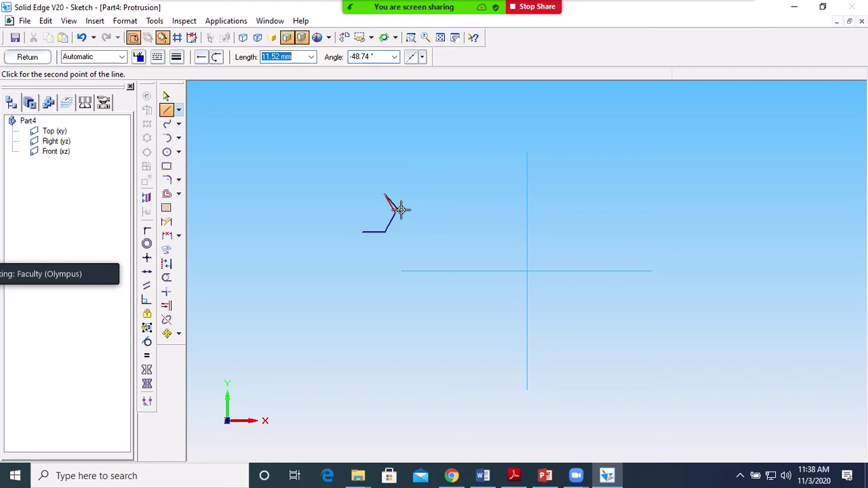
type("10")
key("Tab")
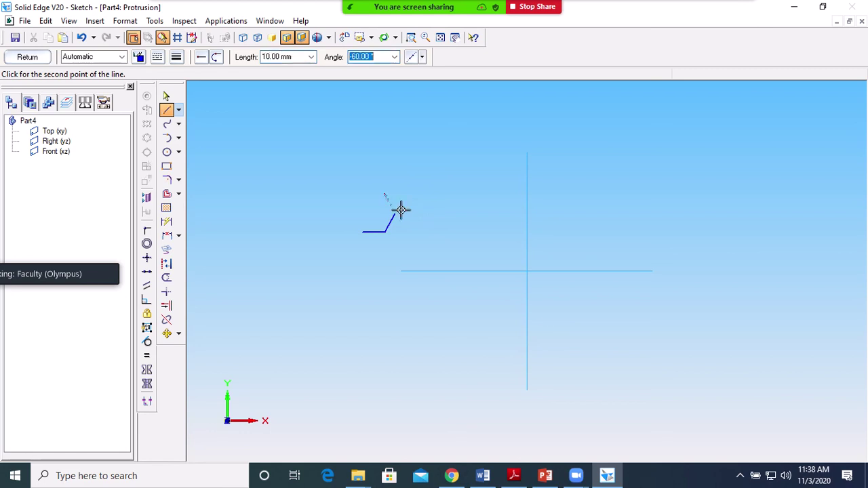
type("180")
key("Return")
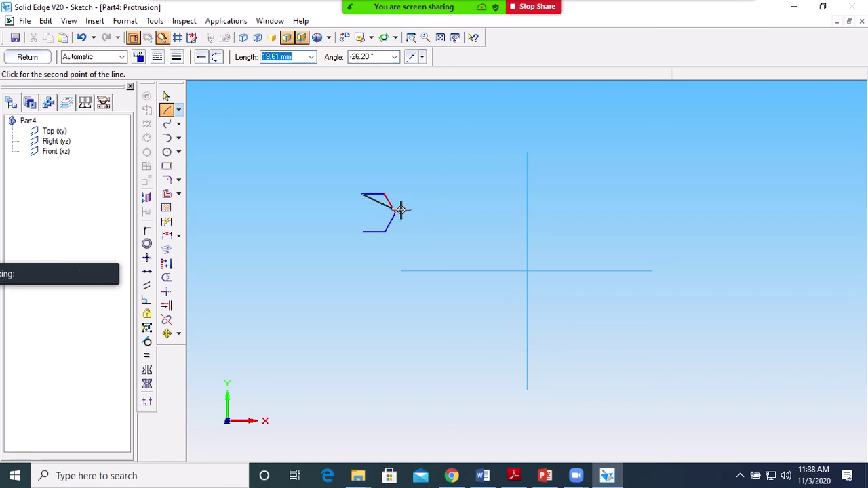
type("10")
key("Tab")
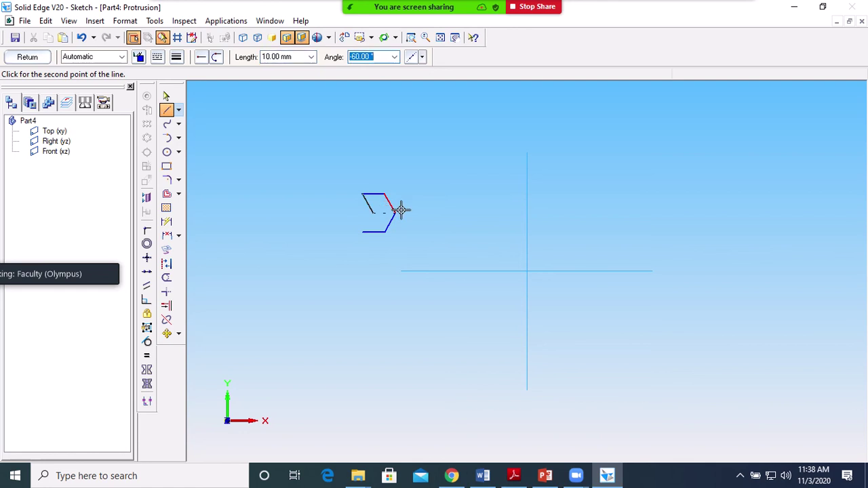
type("-50")
key("Return")
type("1")
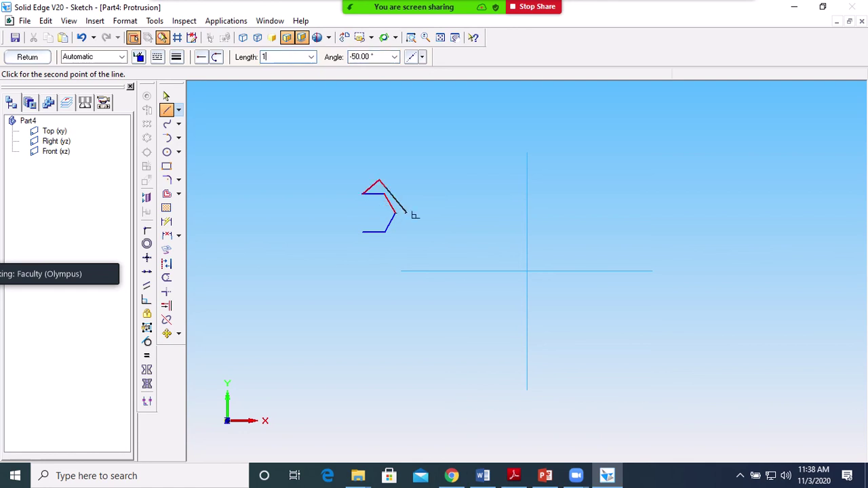
type("0")
key("Tab")
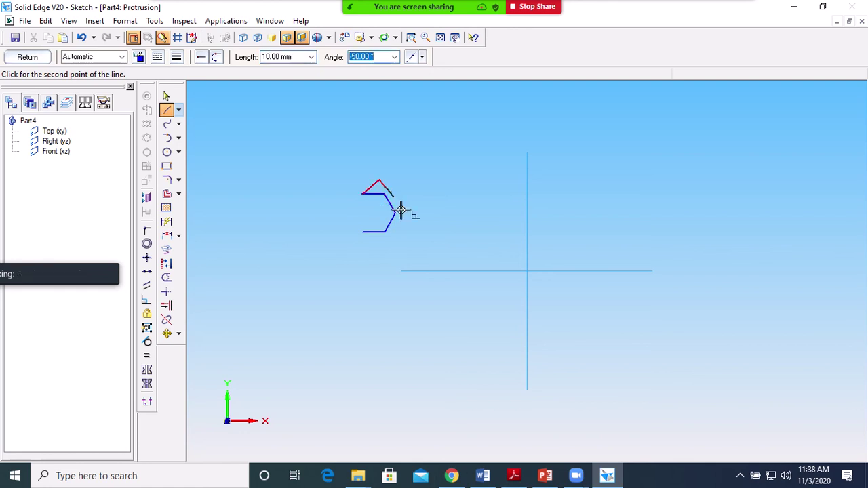
type("140")
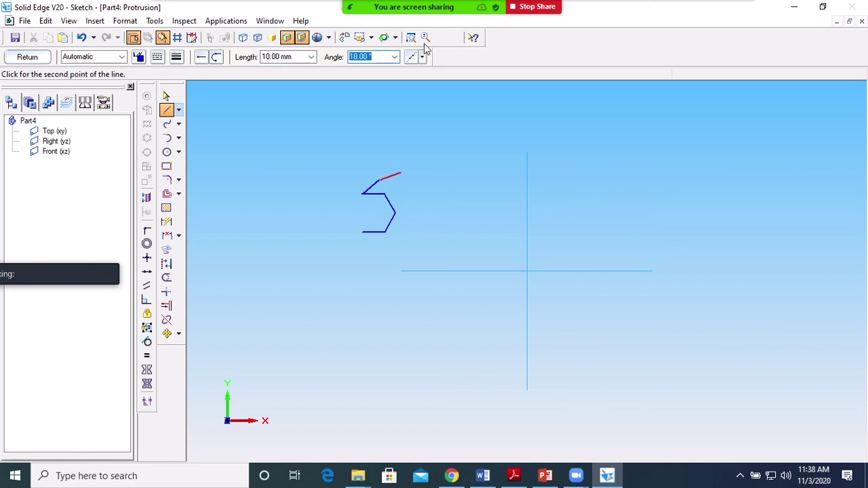
key("Tab")
left_click(82, 38)
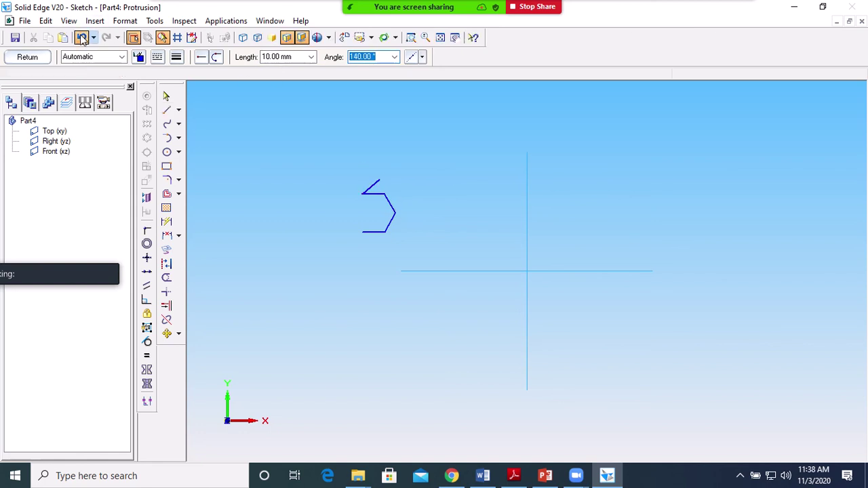
Close the hexagon with two 10 mm sides from the upper side's left end, the last one at 300°.
key("l")
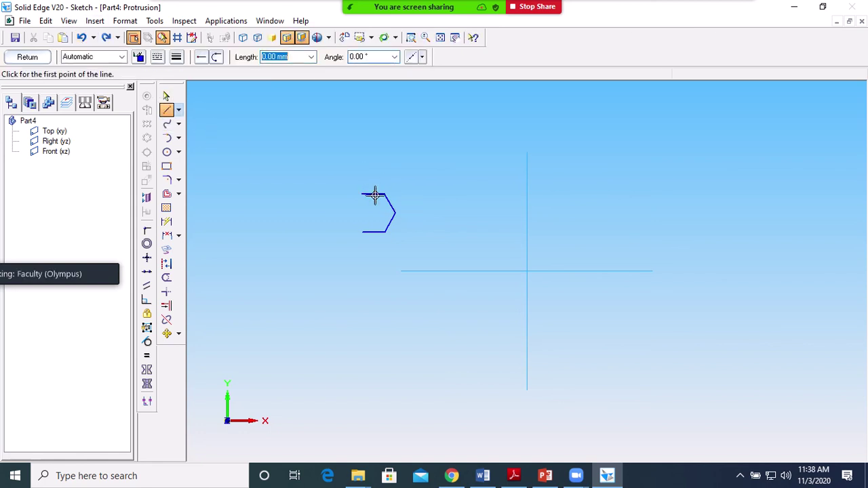
left_click(363, 194)
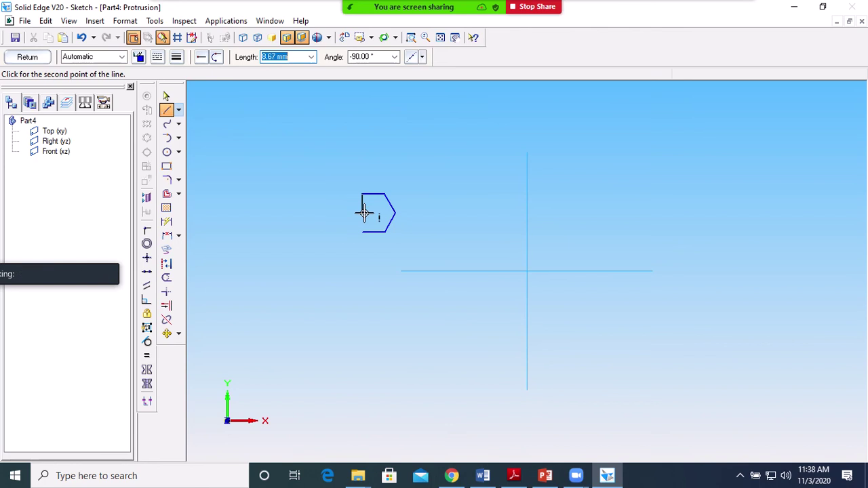
type("10")
key("Tab")
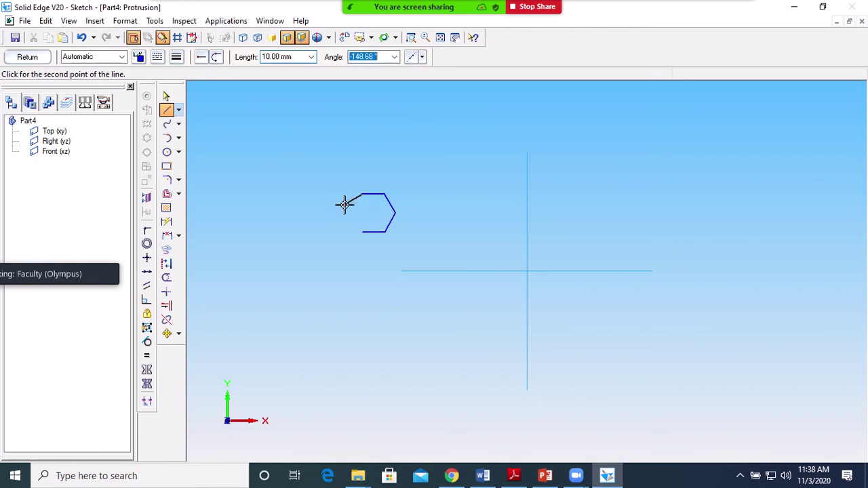
type("2")
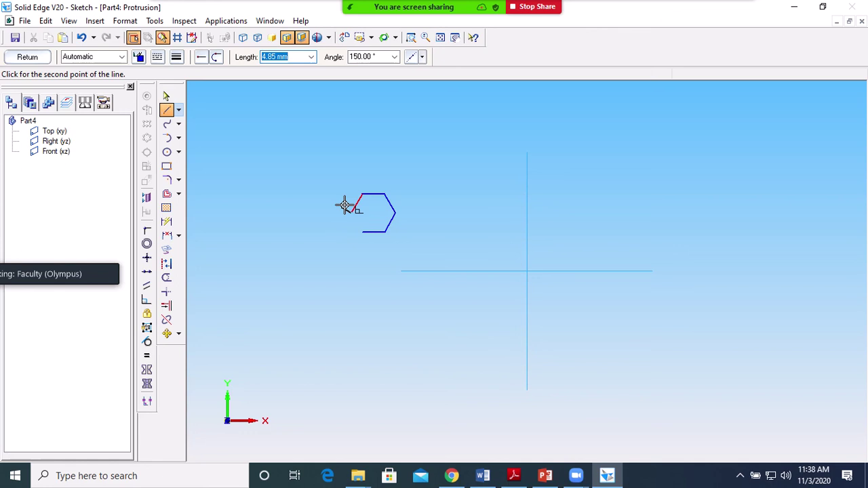
type("10")
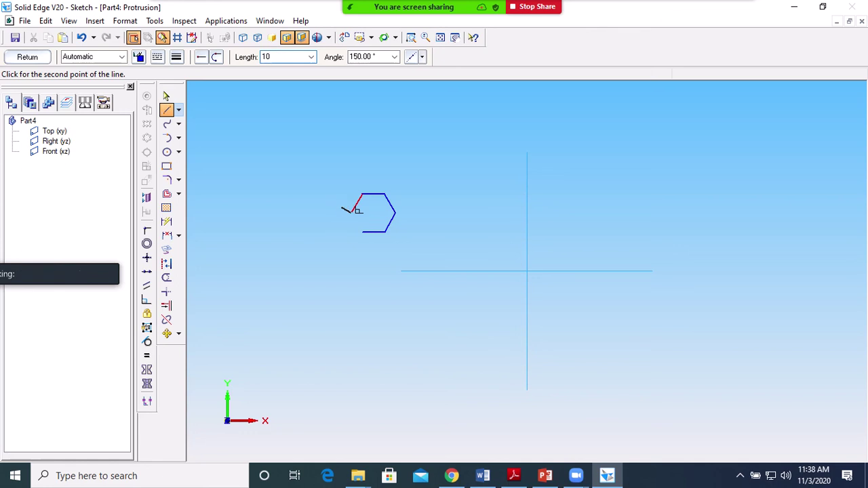
key("Tab")
type("30")
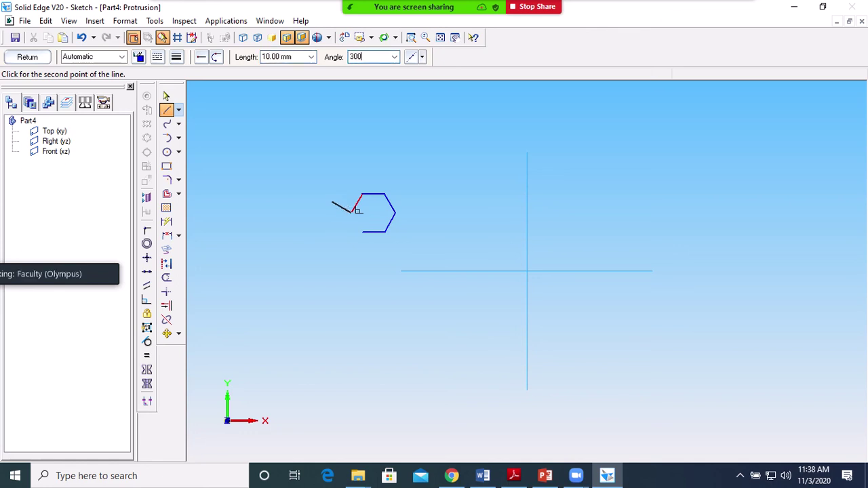
type("0")
key("Return")
right_click(383, 365)
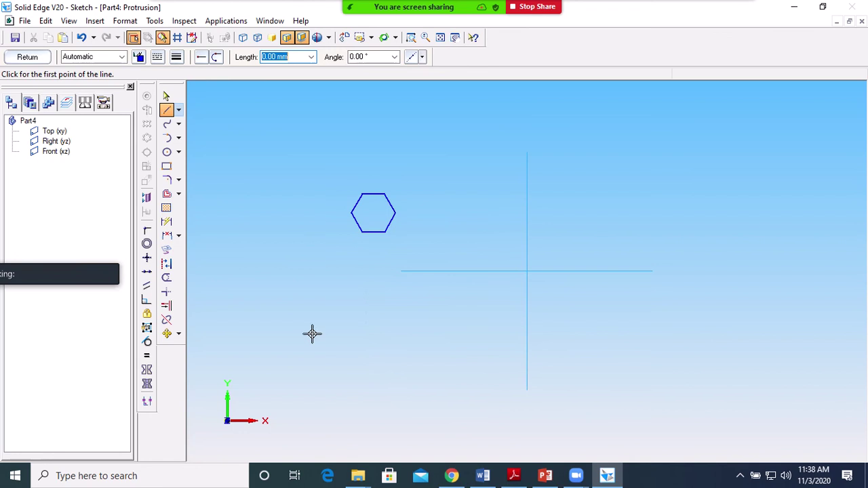
left_click(147, 232)
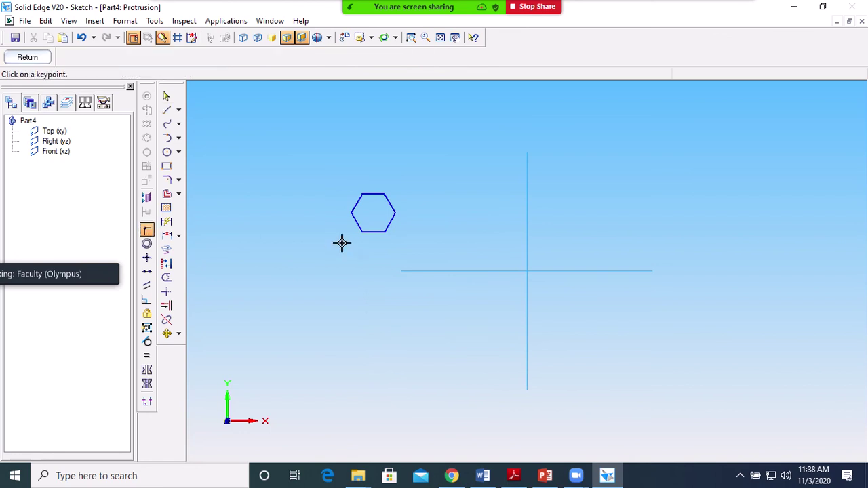
left_click(361, 233)
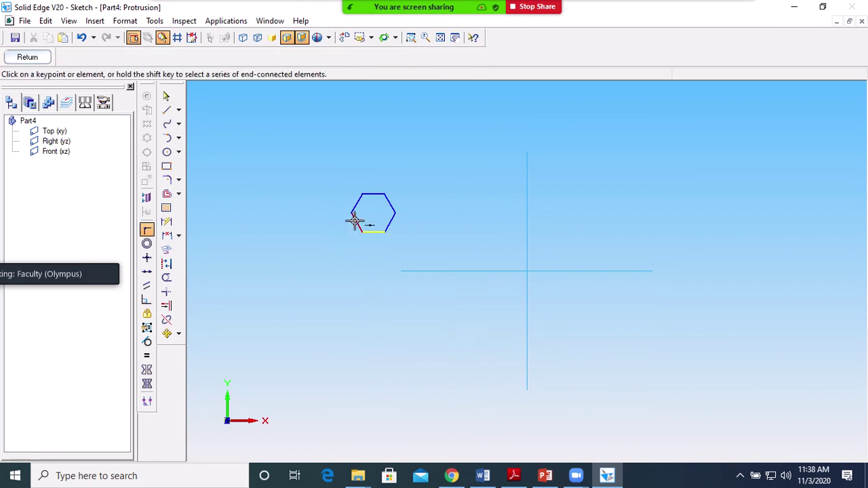
right_click(360, 232)
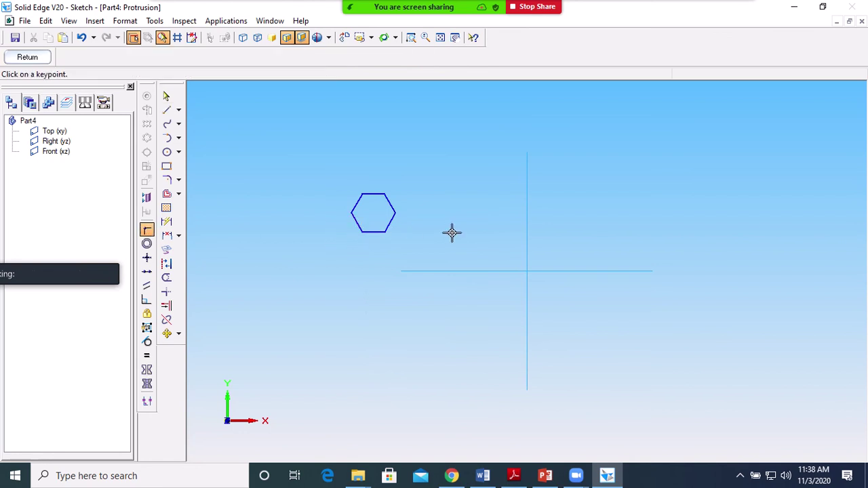
Draw a horizontal diagonal between the hexagon's left and right vertices.
left_click(167, 109)
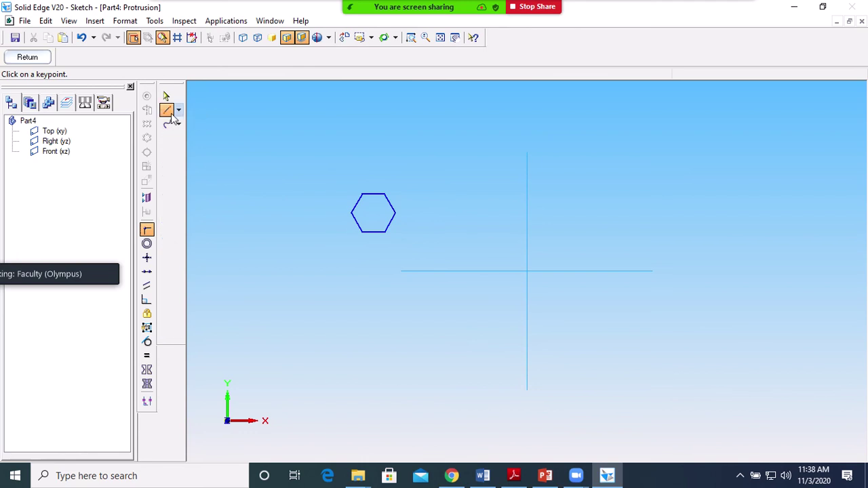
left_click(351, 213)
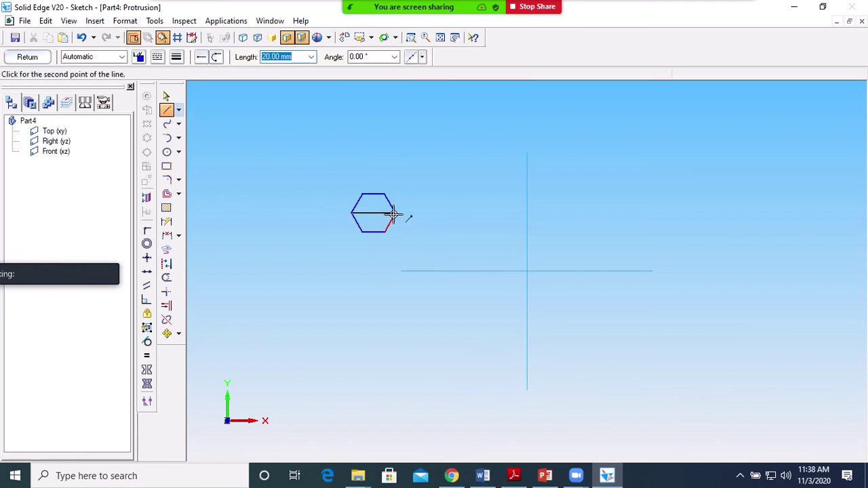
left_click(395, 213)
right_click(436, 236)
key("Escape")
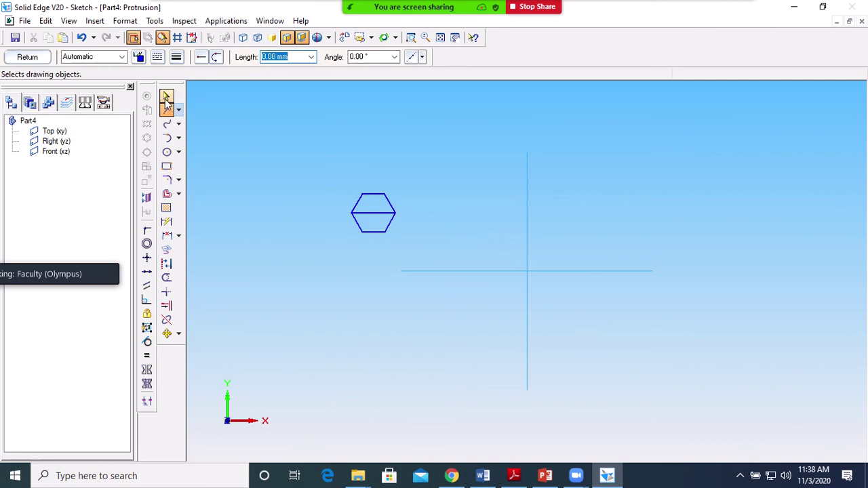
Move the hexagon by its diagonal's midpoint onto the intersection of the reference planes, and delete the diagonal.
left_click_drag(421, 249, 328, 183)
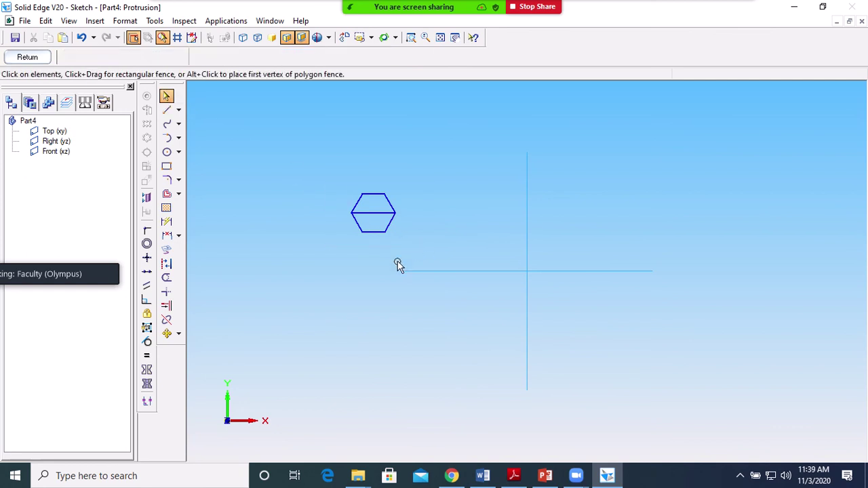
left_click(167, 333)
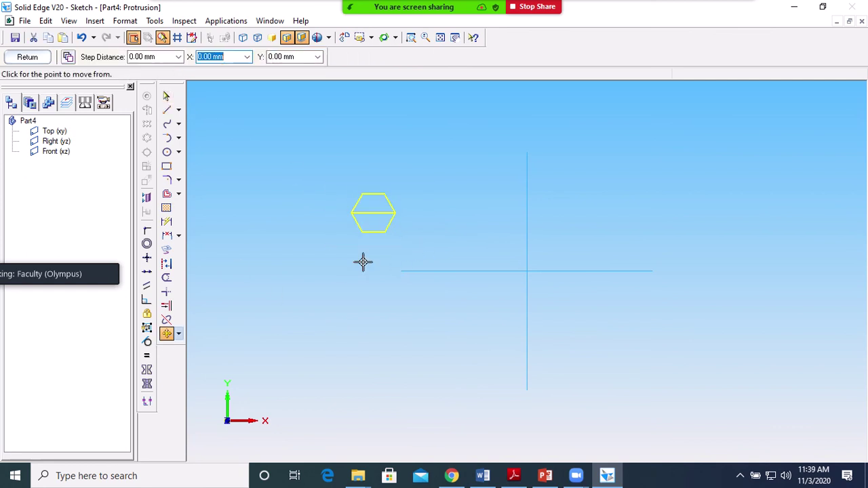
left_click(373, 213)
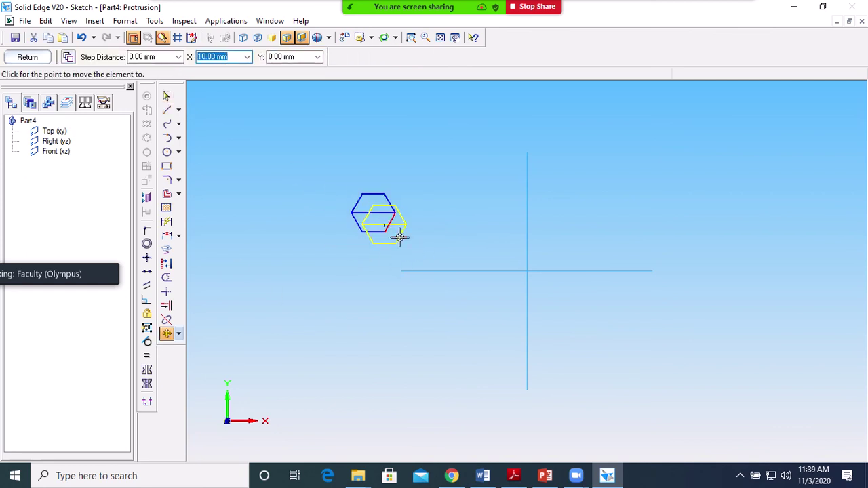
left_click(528, 271)
key("Escape")
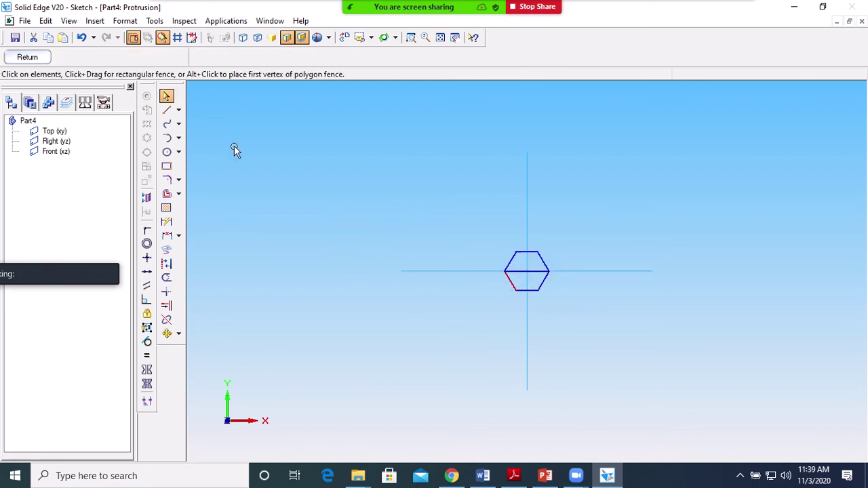
left_click(548, 274)
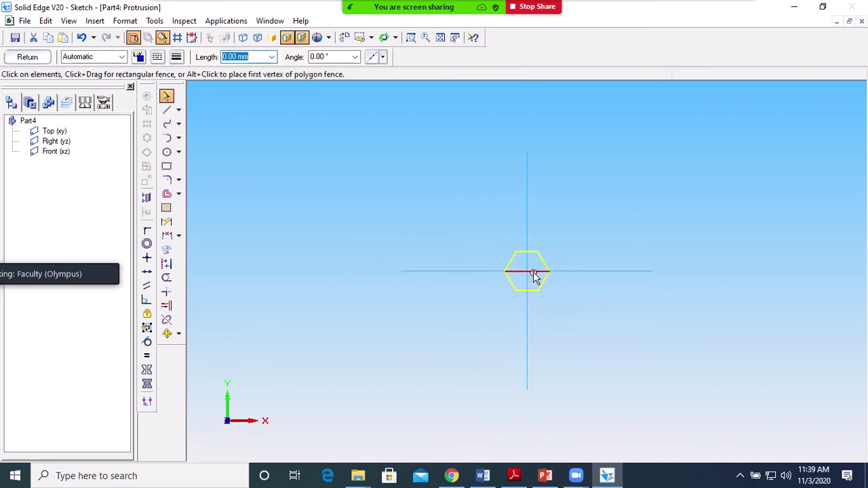
key("Escape")
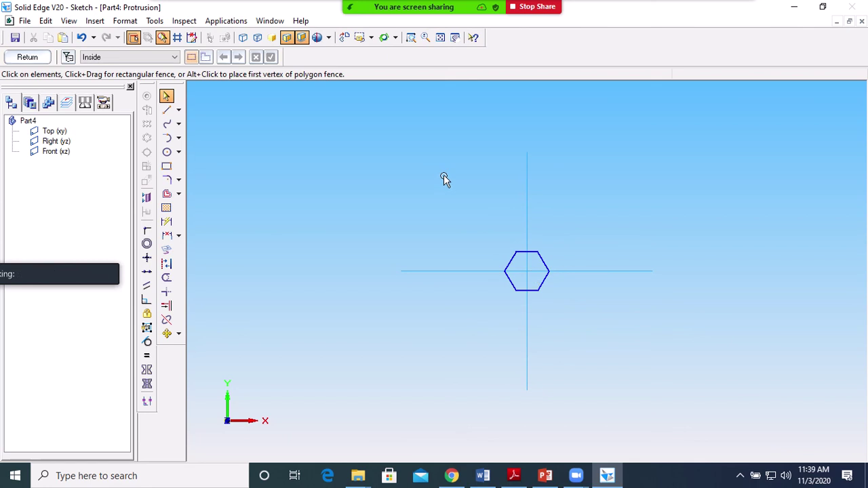
Finish the sketch and extrude the hexagon 8 mm upward from the Top plane.
left_click(27, 57)
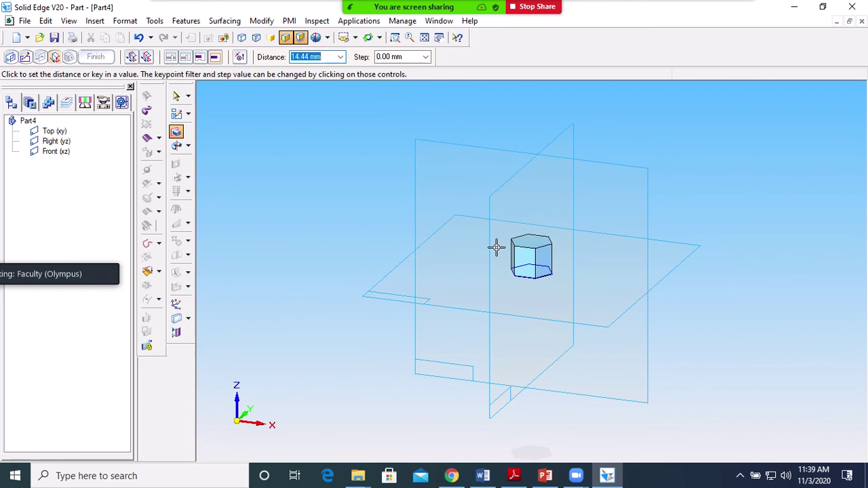
type("8")
key("Return")
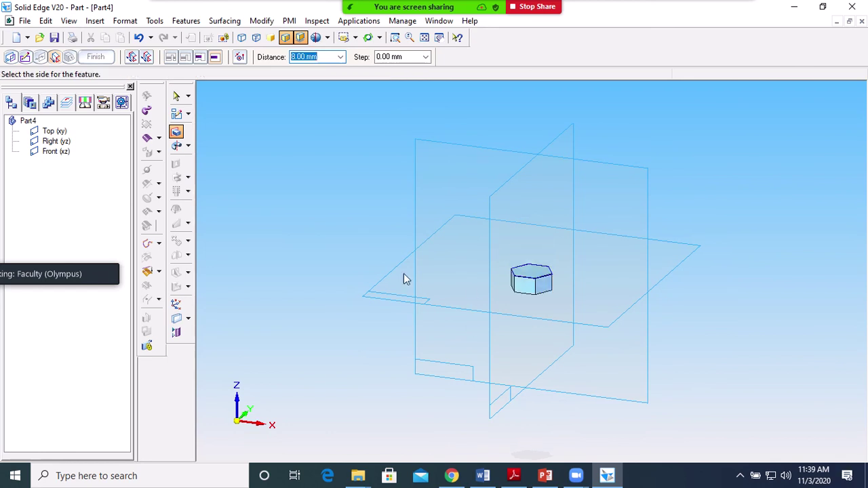
left_click(354, 170)
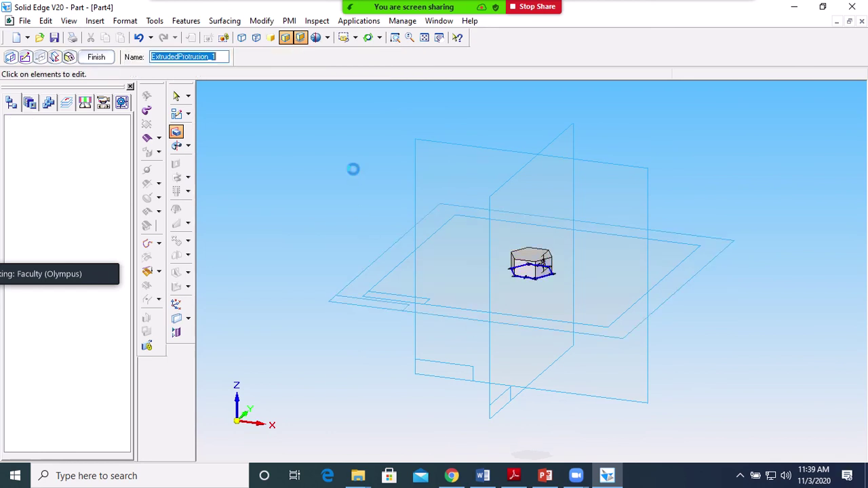
left_click(96, 57)
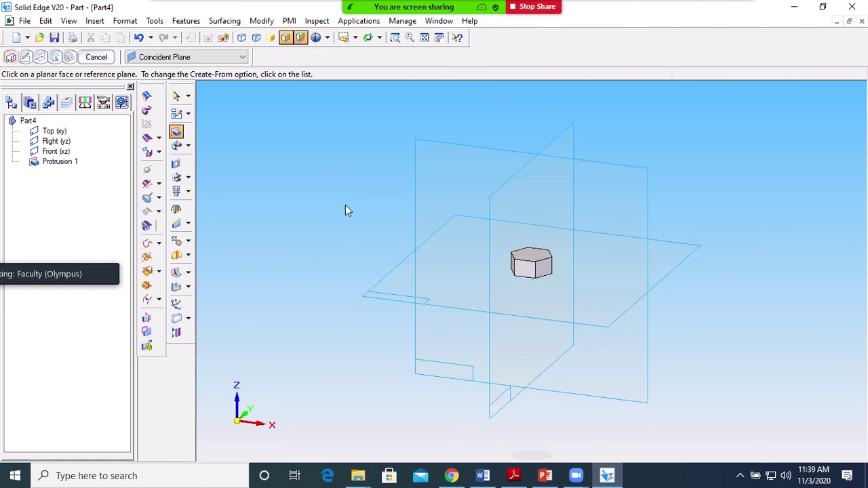
Start a hole on the hexagonal body's upper face and set the hole type to Threaded.
left_click(188, 191)
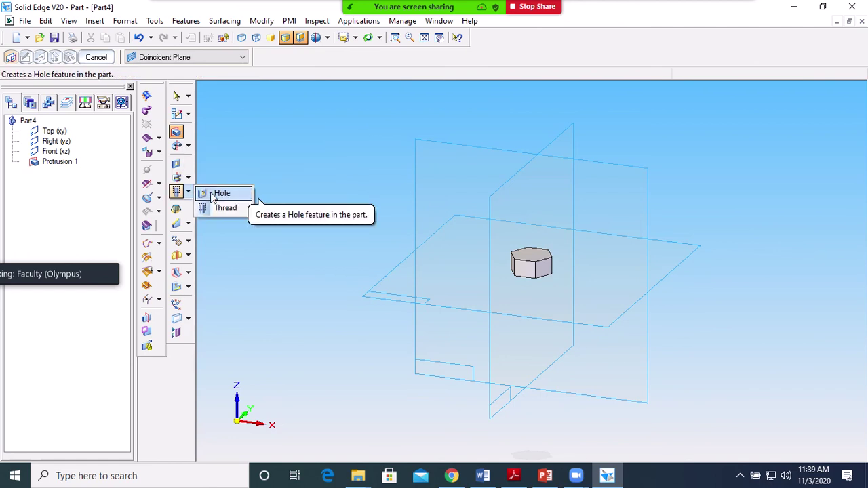
left_click(218, 194)
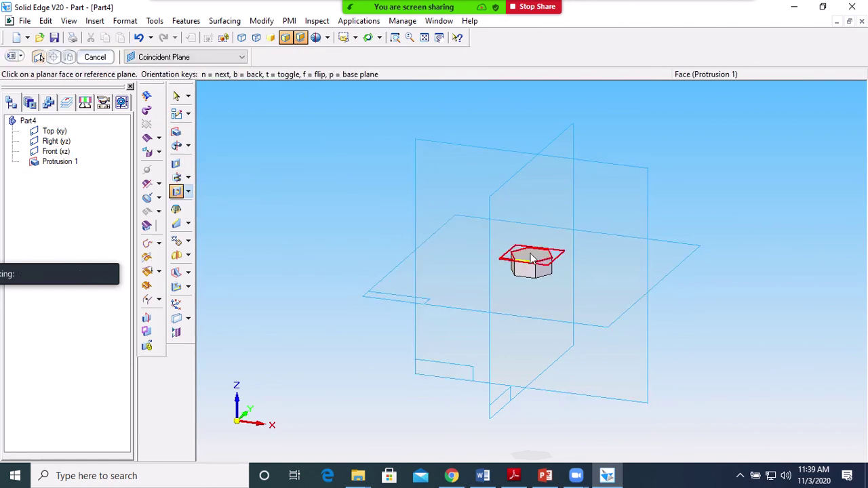
left_click(177, 192)
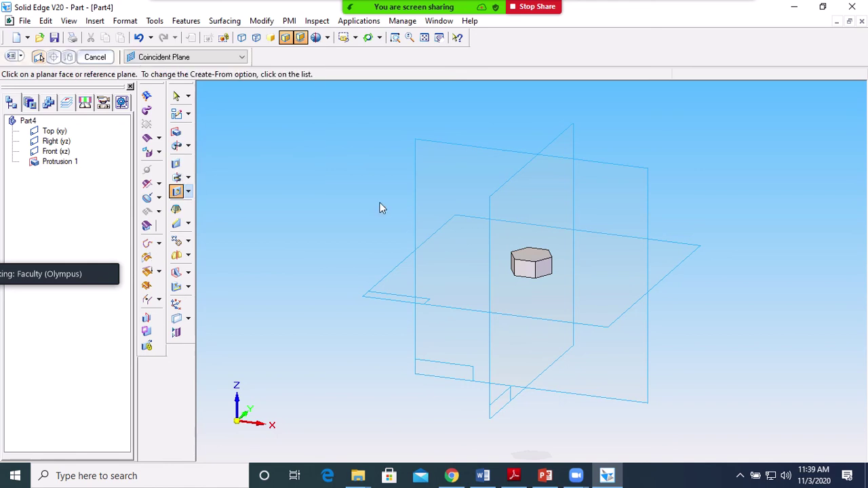
left_click(529, 260)
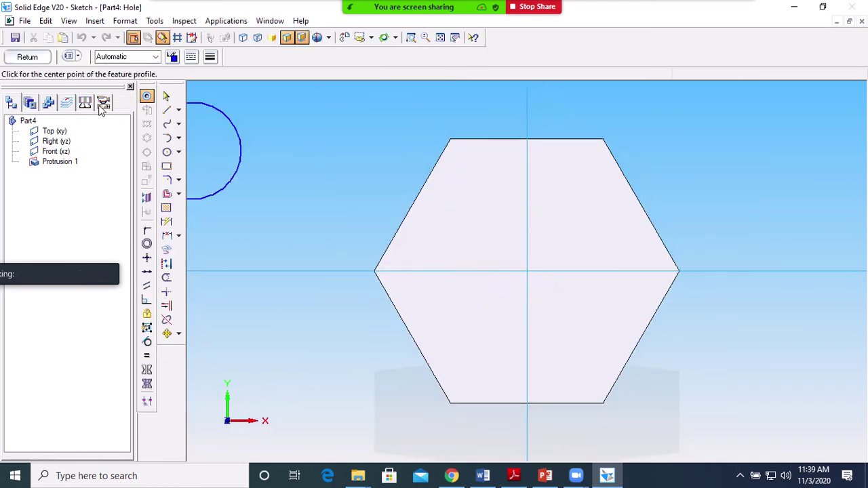
left_click(68, 56)
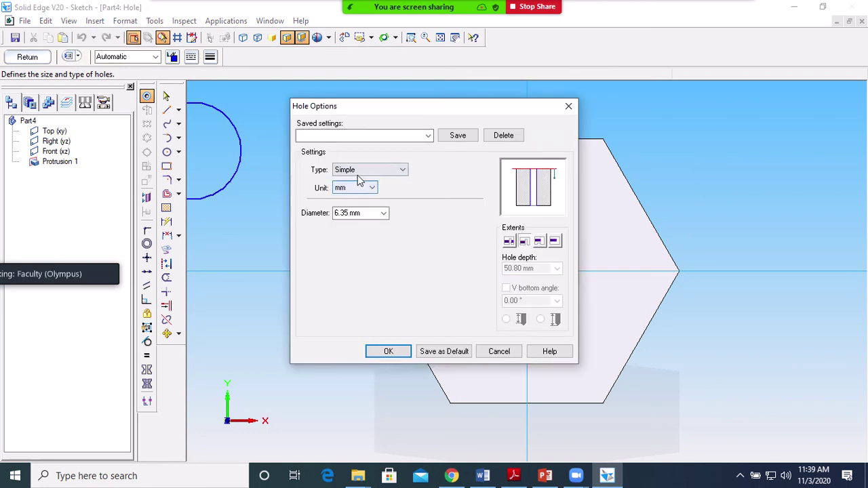
left_click(360, 172)
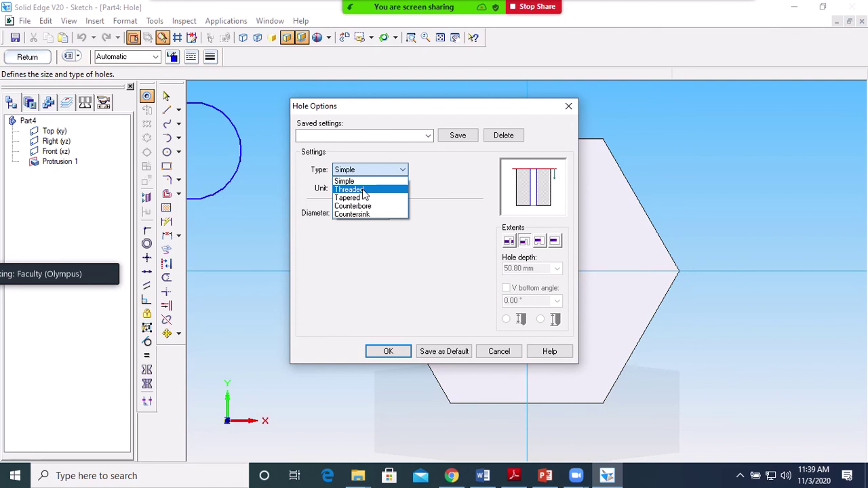
left_click(365, 193)
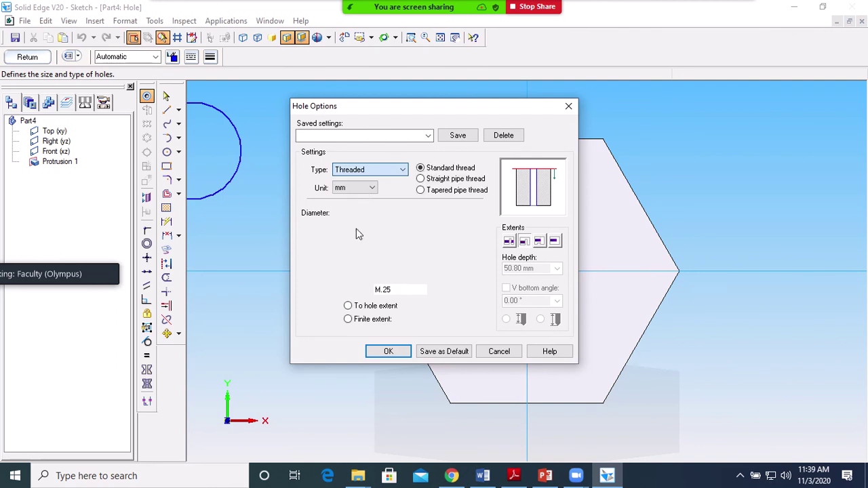
Set the threaded hole's diameter to 10 mm with an M10 thread running to the hole extent.
left_click(364, 215)
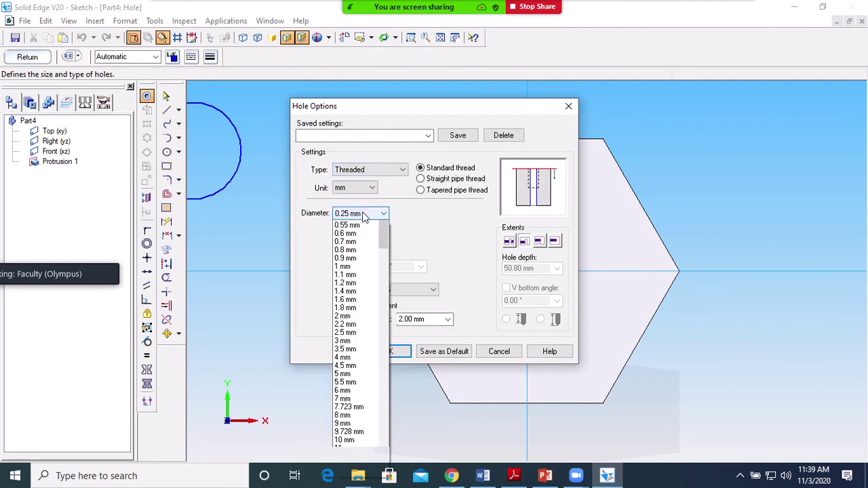
left_click(360, 215)
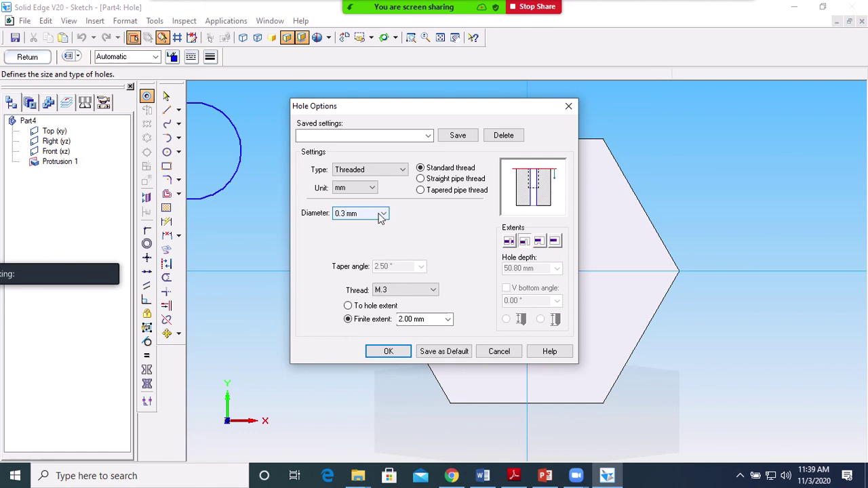
left_click(375, 215)
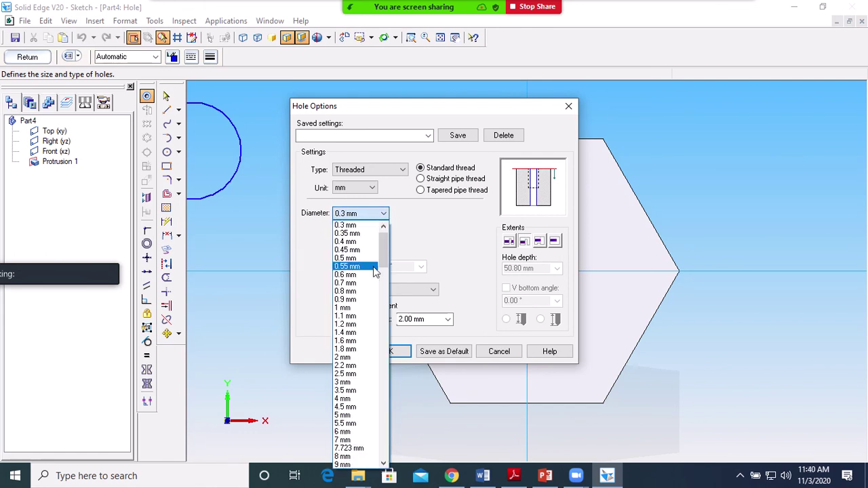
scroll(346, 393, "down", 2)
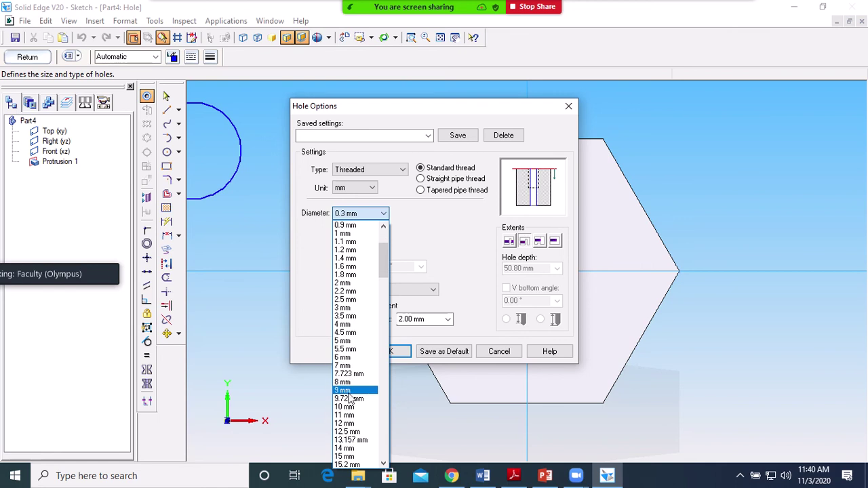
left_click(350, 406)
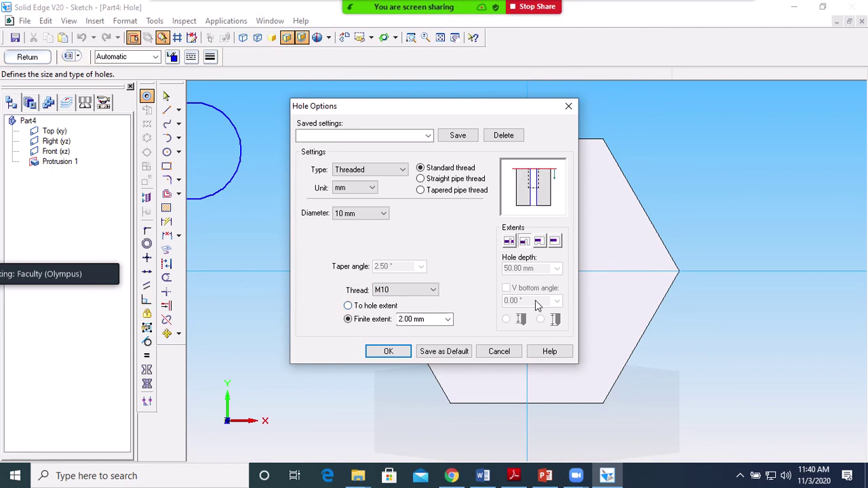
left_click(349, 306)
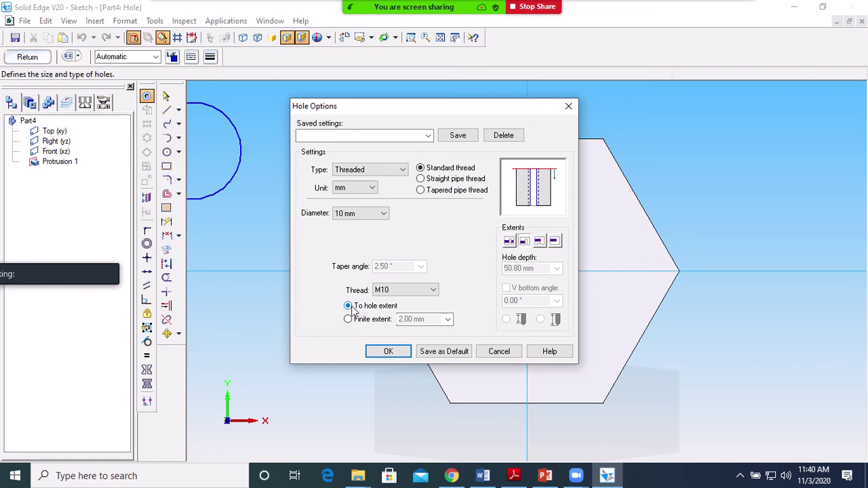
left_click(388, 351)
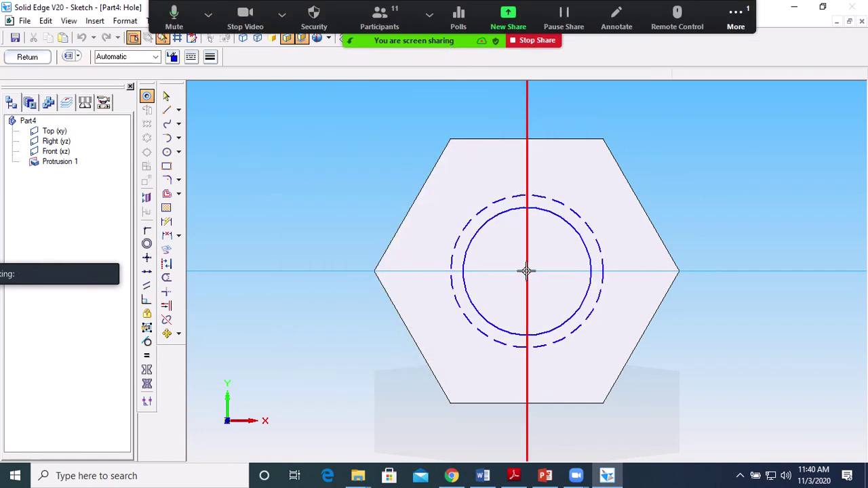
Place the threaded hole at the hexagon's centre and cut it downward through the body.
left_click(527, 272)
left_click(27, 58)
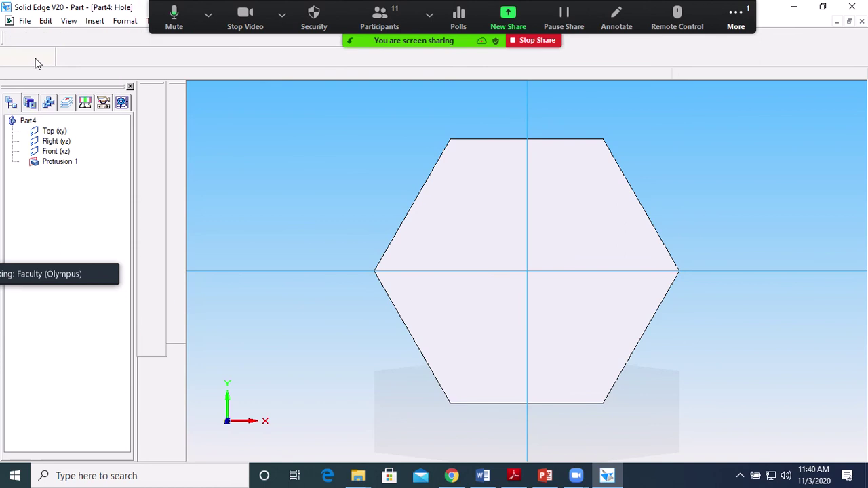
left_click(576, 354)
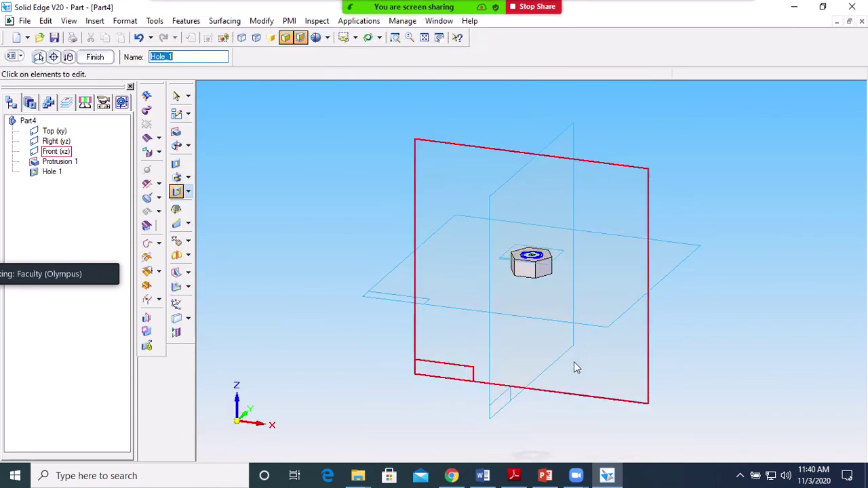
left_click(95, 57)
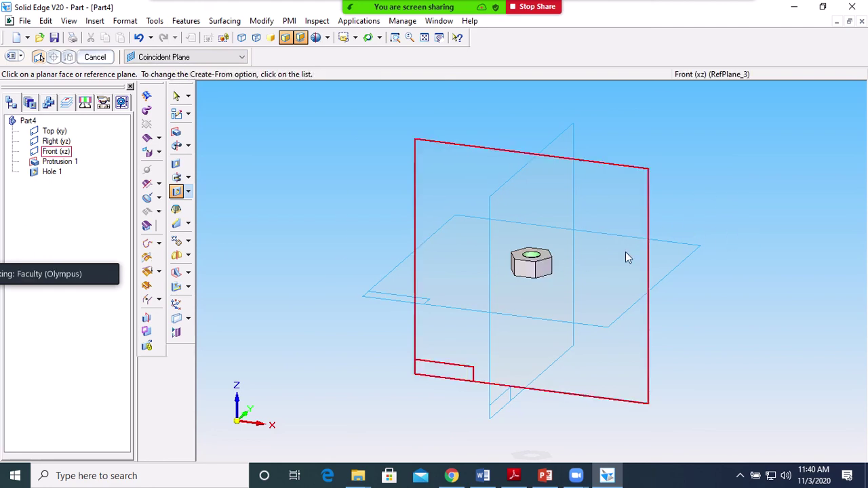
middle_click_drag(761, 216, 758, 244)
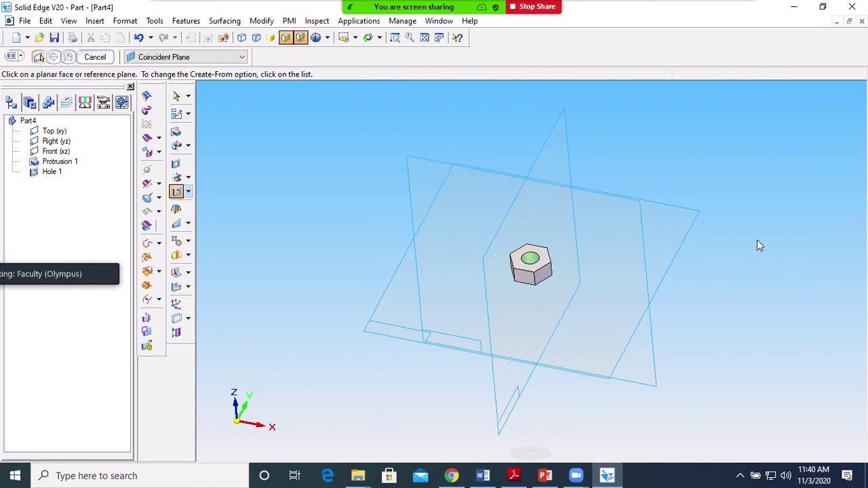
Look through the feature, tool and view format options for a way to display the thread realistically.
left_click(186, 21)
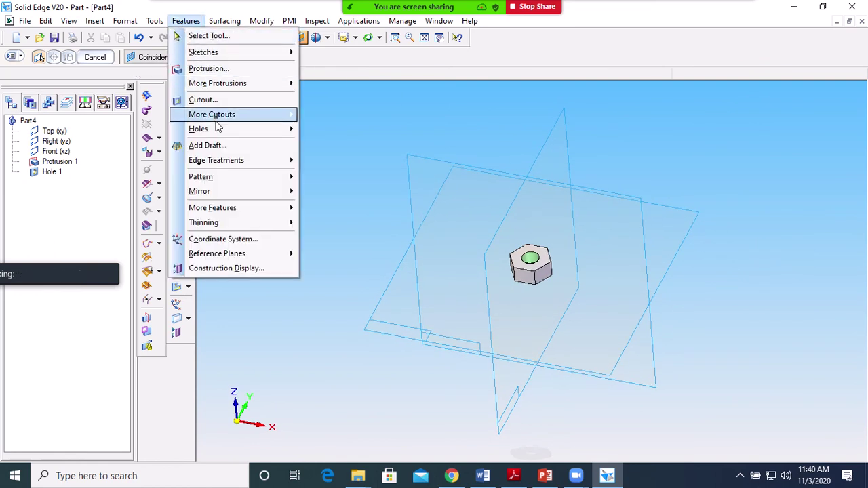
mouse_move(214, 158)
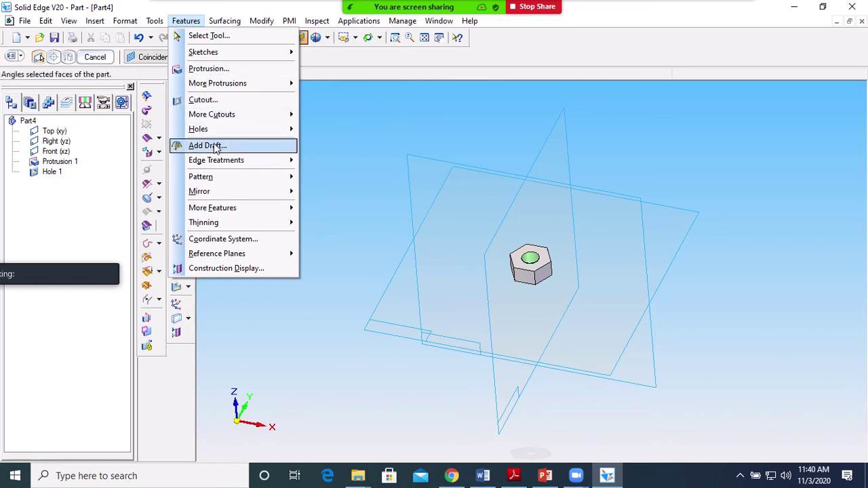
mouse_move(210, 229)
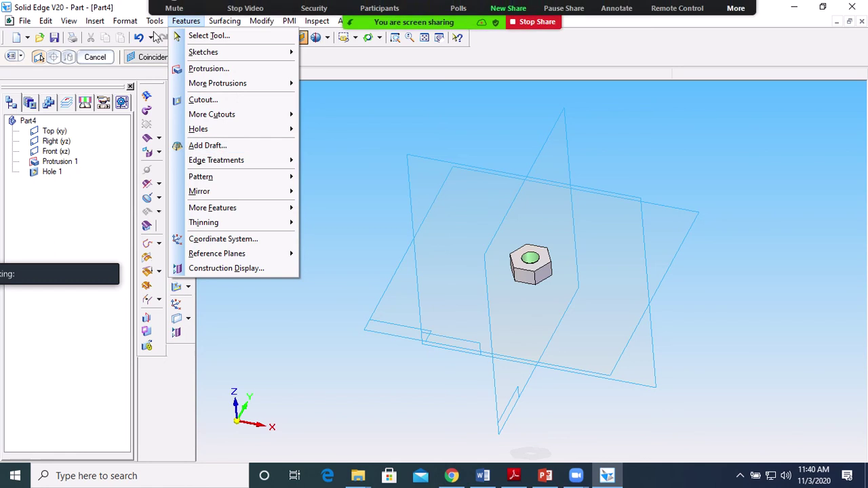
mouse_move(155, 21)
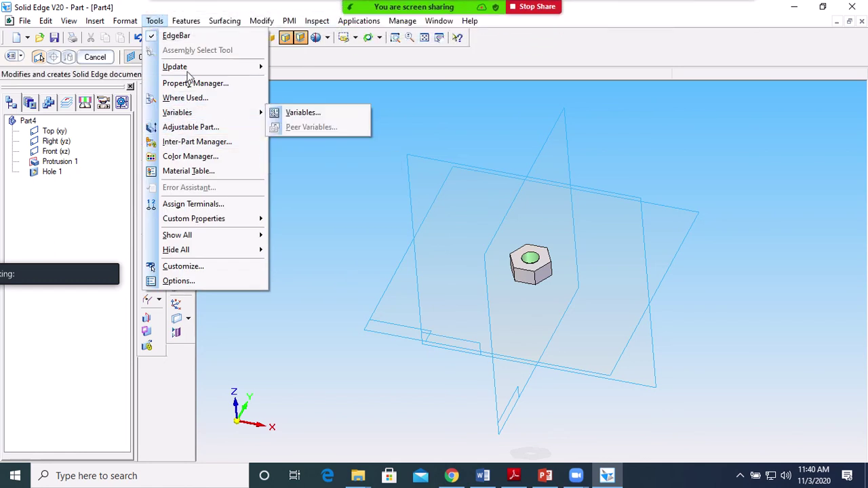
mouse_move(189, 25)
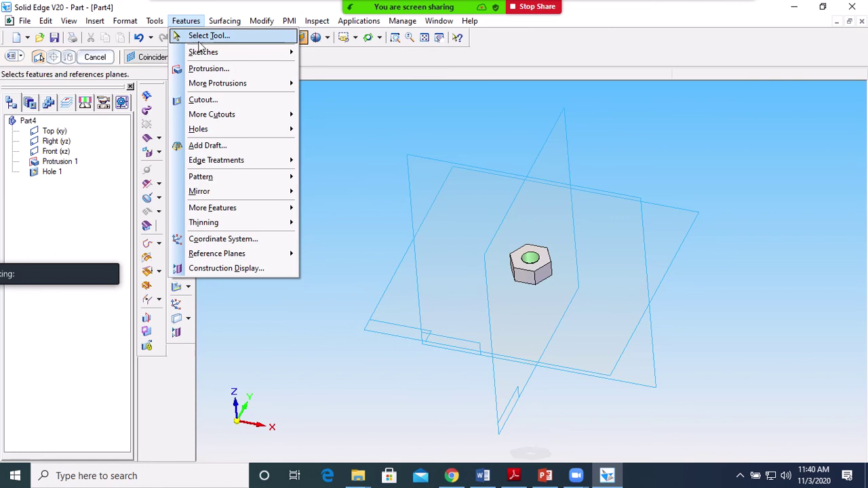
mouse_move(216, 135)
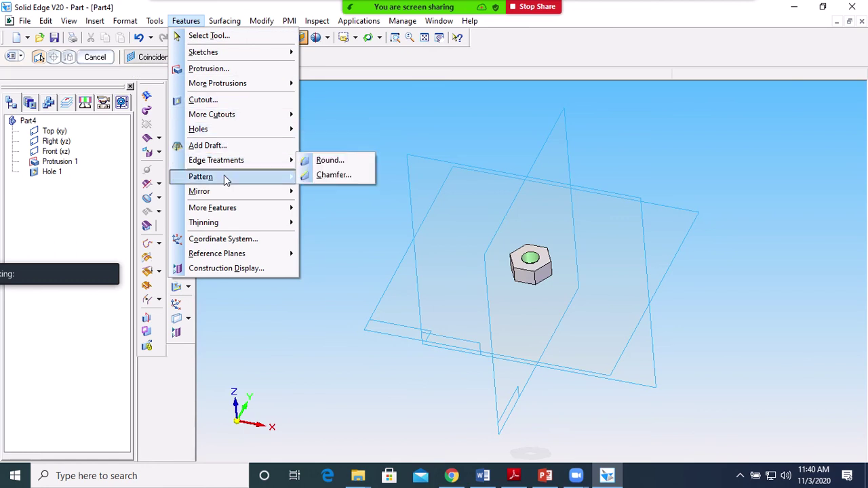
mouse_move(226, 178)
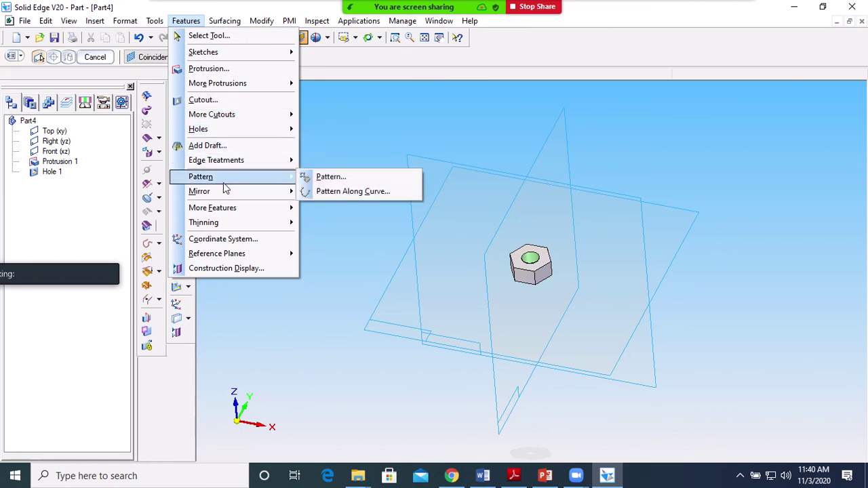
mouse_move(221, 212)
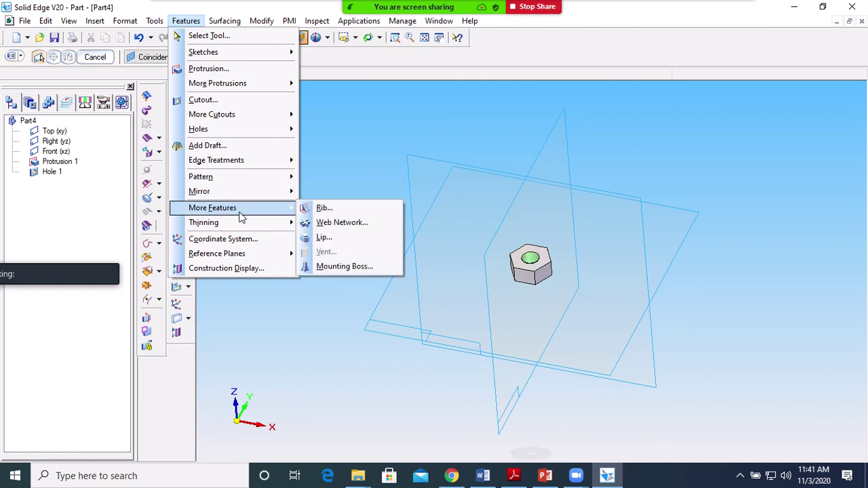
mouse_move(96, 28)
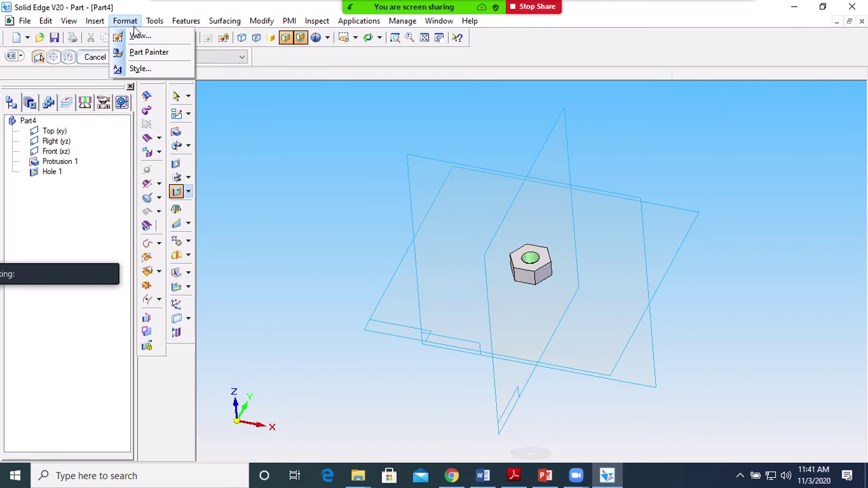
left_click(138, 37)
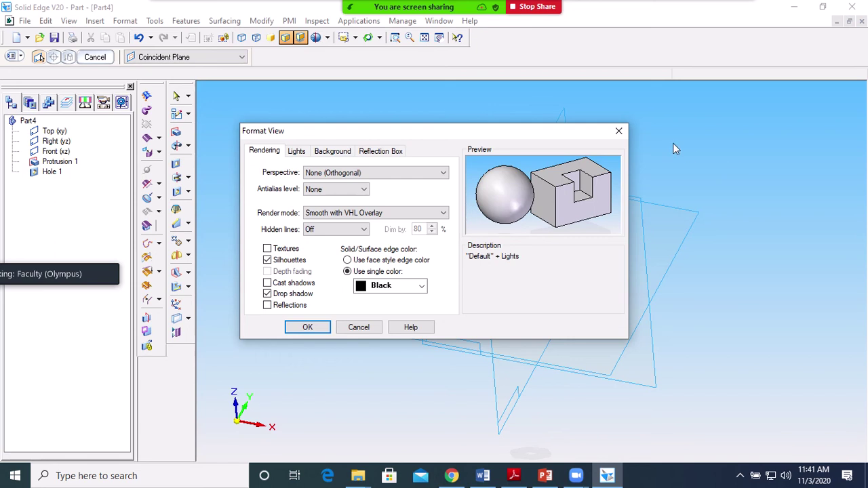
left_click(619, 131)
Enable Textures in the view rendering settings and examine the nut's thread up close.
left_click(126, 21)
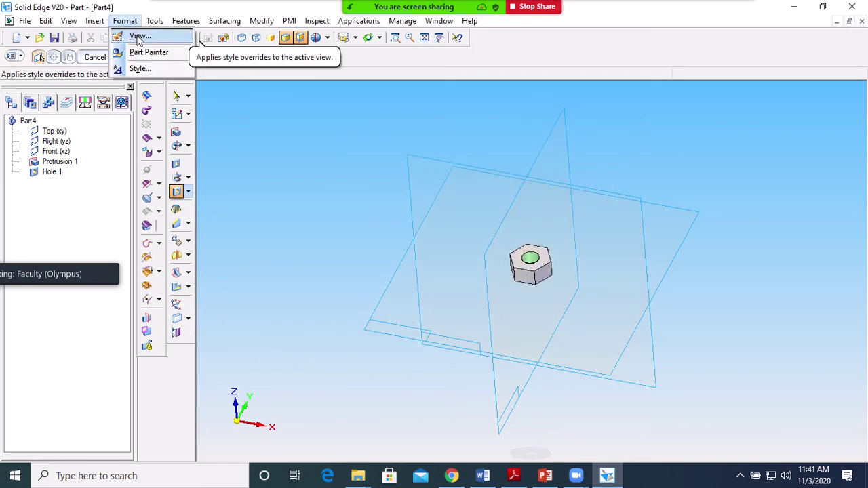
left_click(138, 37)
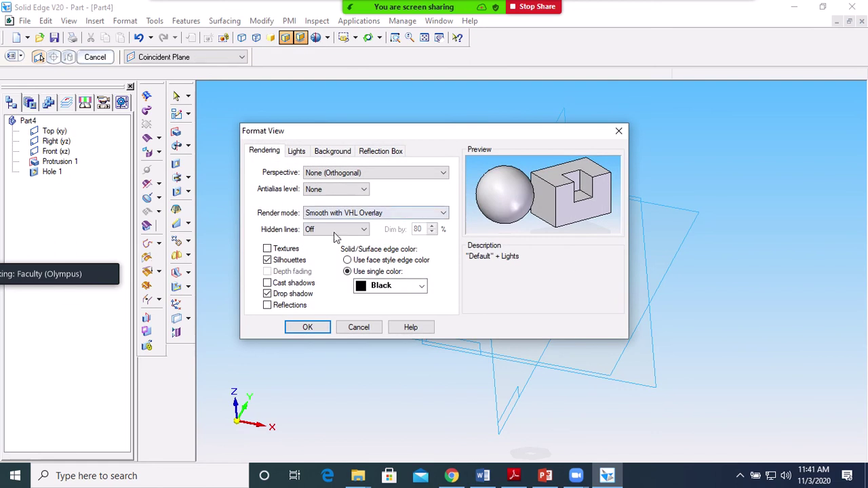
left_click(268, 249)
left_click(306, 328)
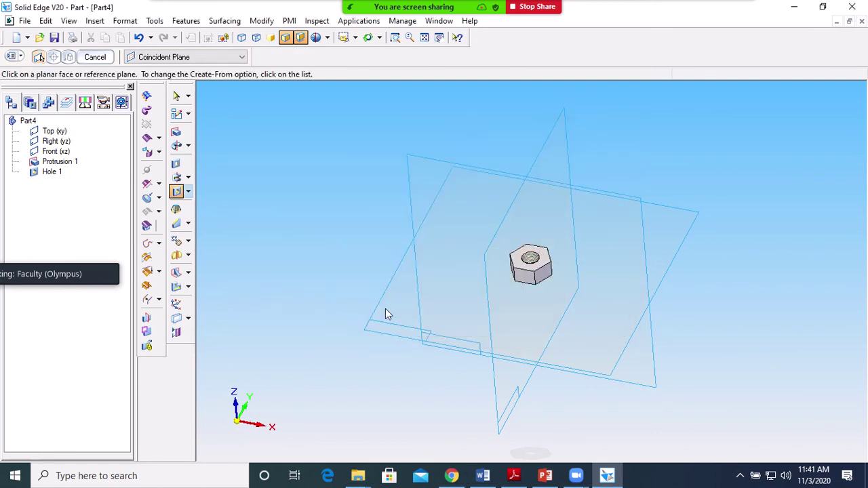
left_click(395, 37)
left_click_drag(498, 249, 573, 301)
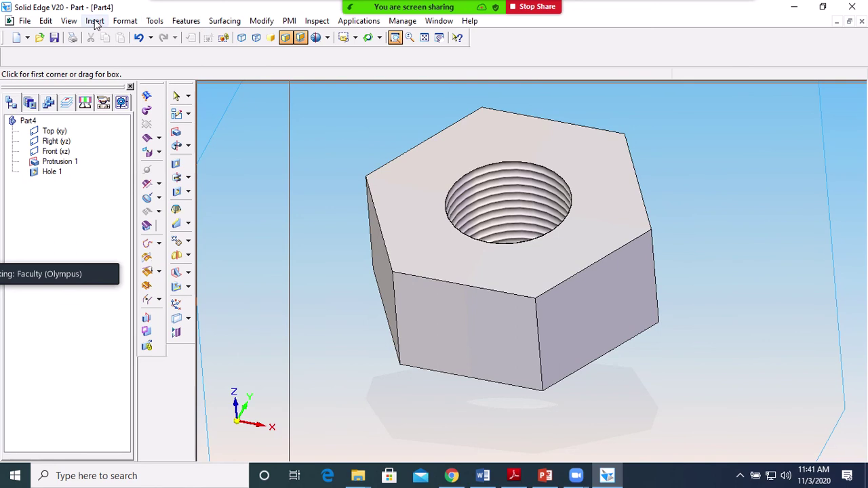
Disable Textures in the view rendering settings.
left_click(129, 21)
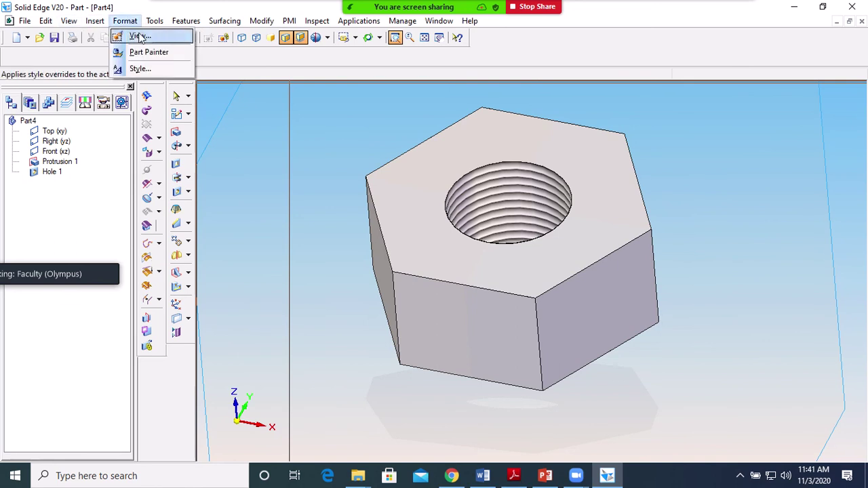
left_click(139, 36)
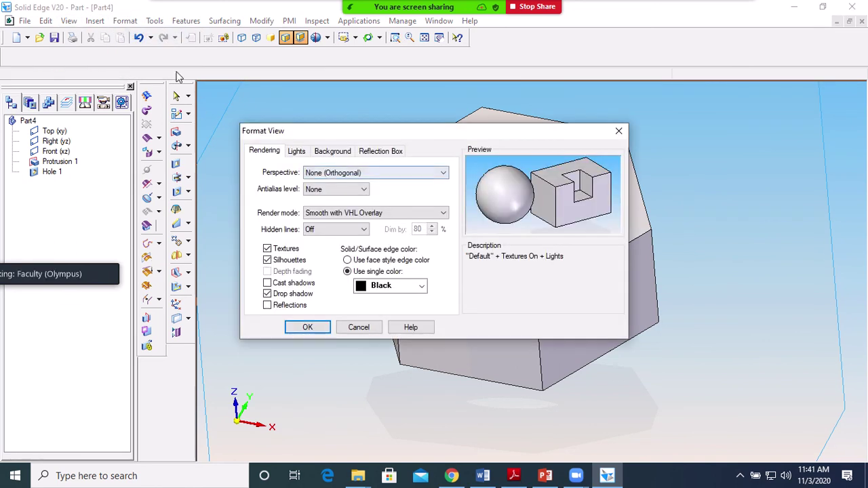
left_click(268, 249)
left_click(309, 328)
Fit the nut in the view and check the M10 nut's views in the plummer block PDF drawing.
left_click(176, 191)
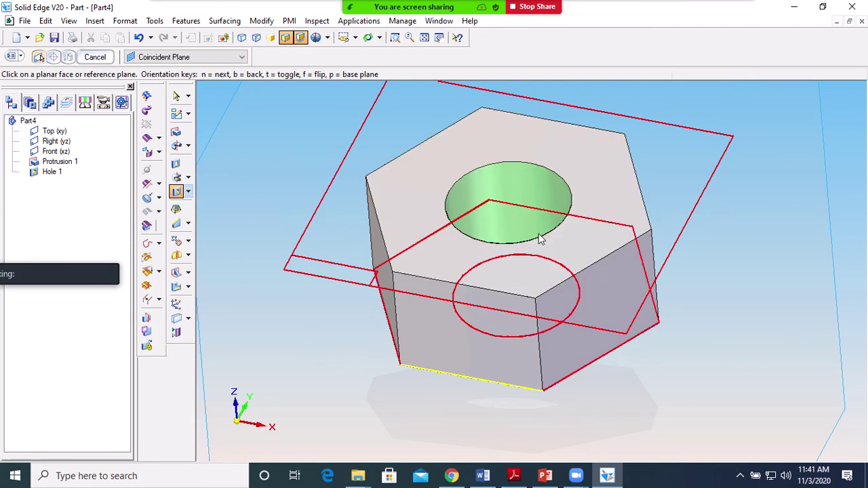
left_click(425, 38)
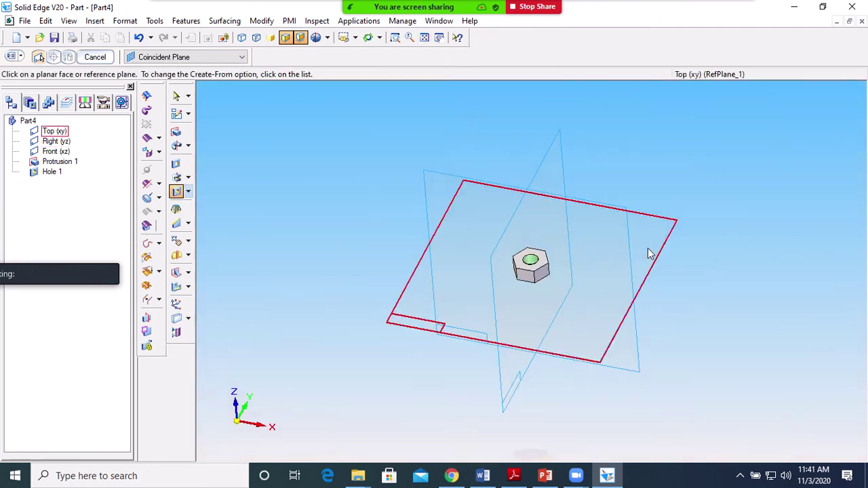
left_click(516, 475)
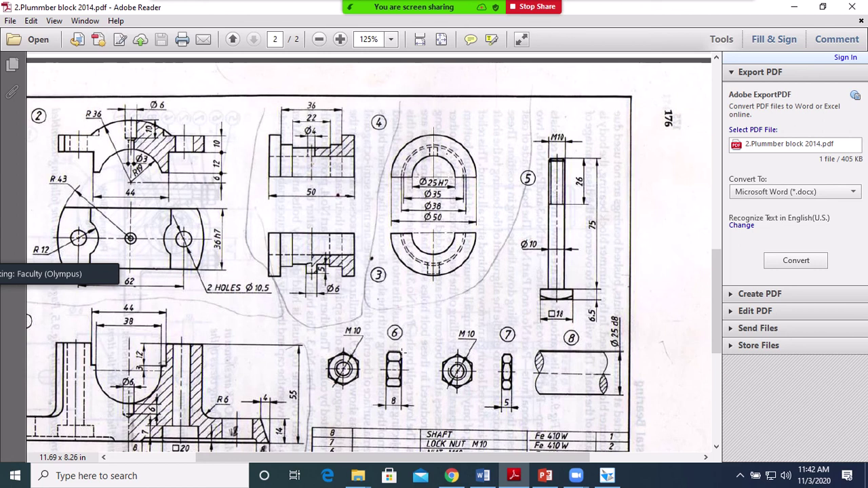
left_click(607, 476)
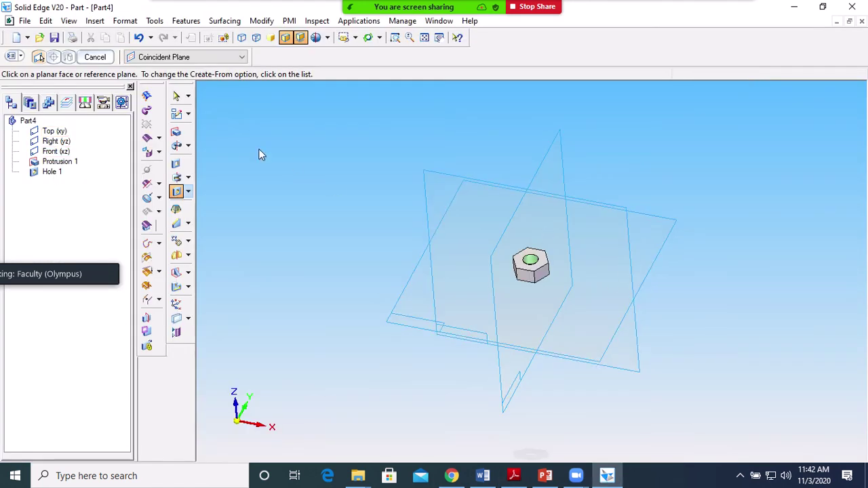
Start a cutout sketch on the Front (xz) plane, framed closely on the nut's side view.
left_click(177, 163)
left_click(516, 229)
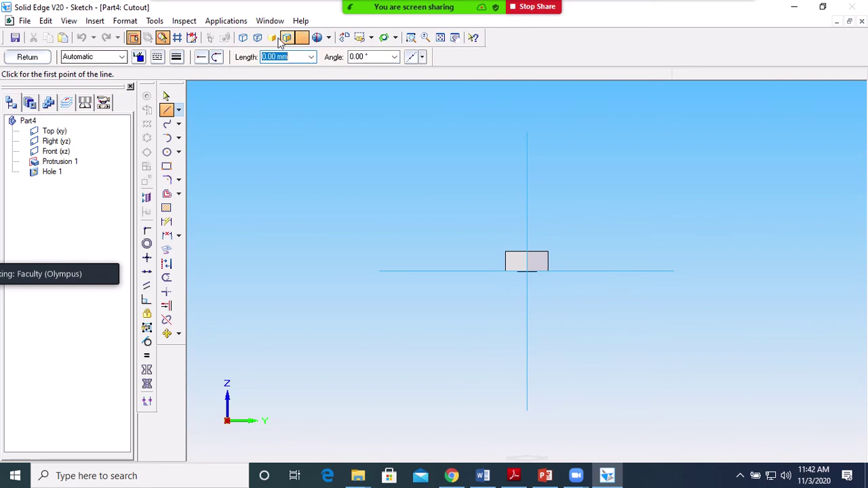
left_click(31, 60)
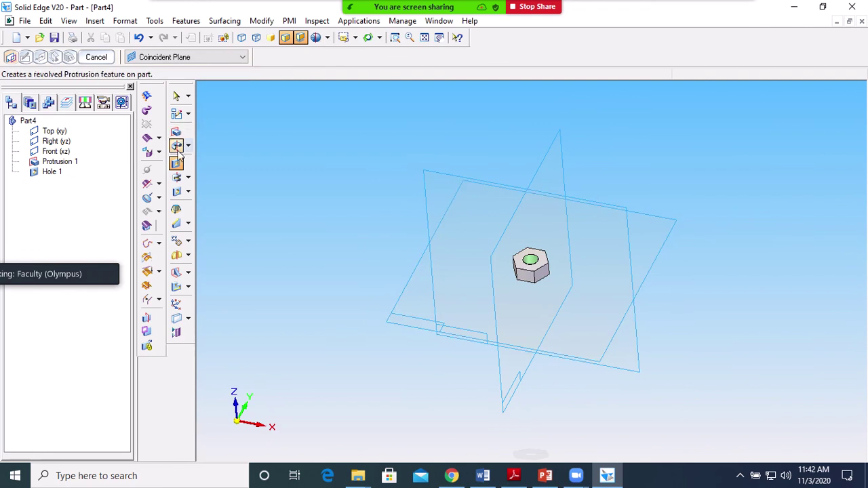
left_click(438, 190)
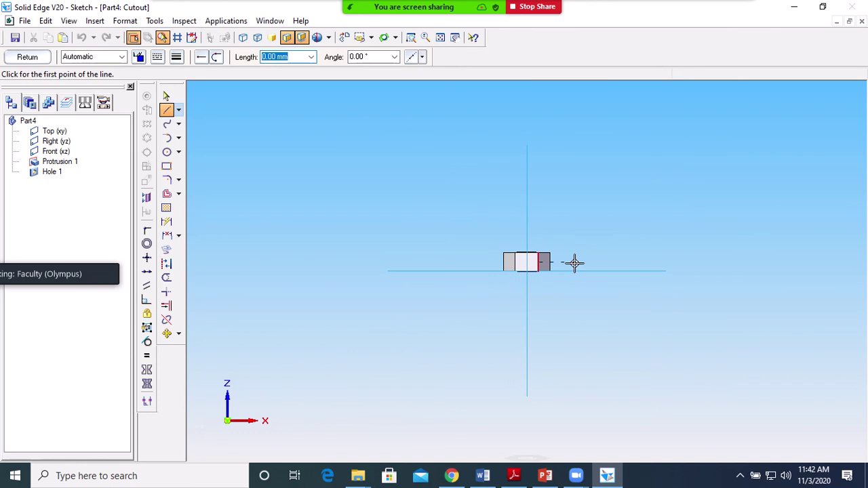
left_click(410, 37)
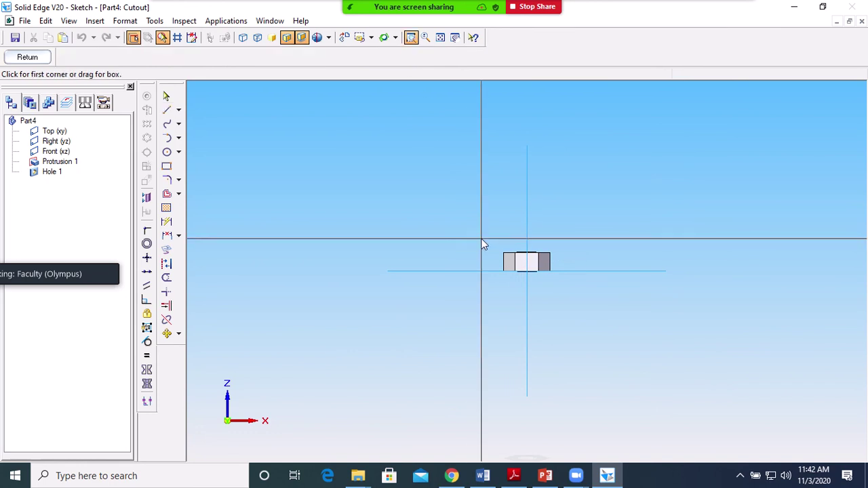
left_click_drag(484, 245, 580, 290)
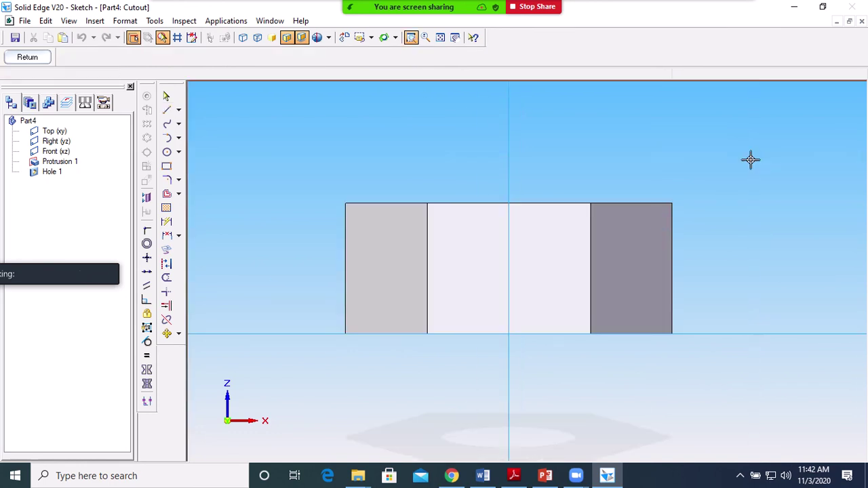
key("Escape")
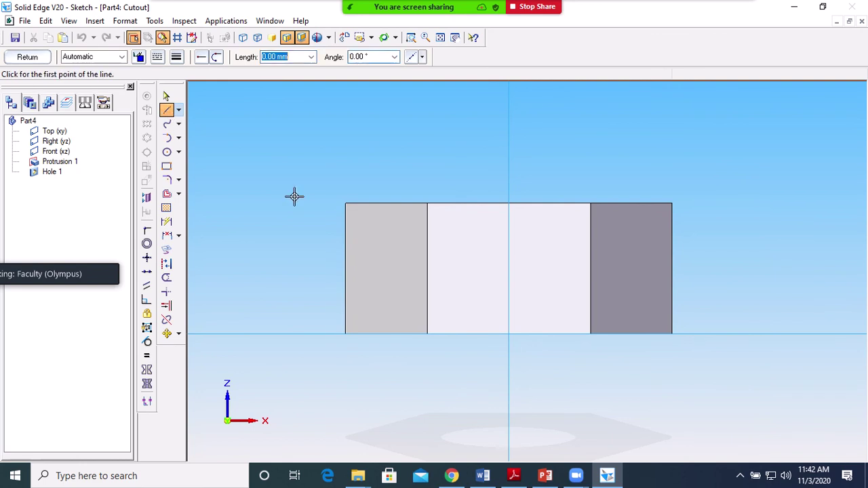
Draw a 1.5 mm horizontal line inward along the nut's top edge from its upper-left corner.
left_click(345, 203)
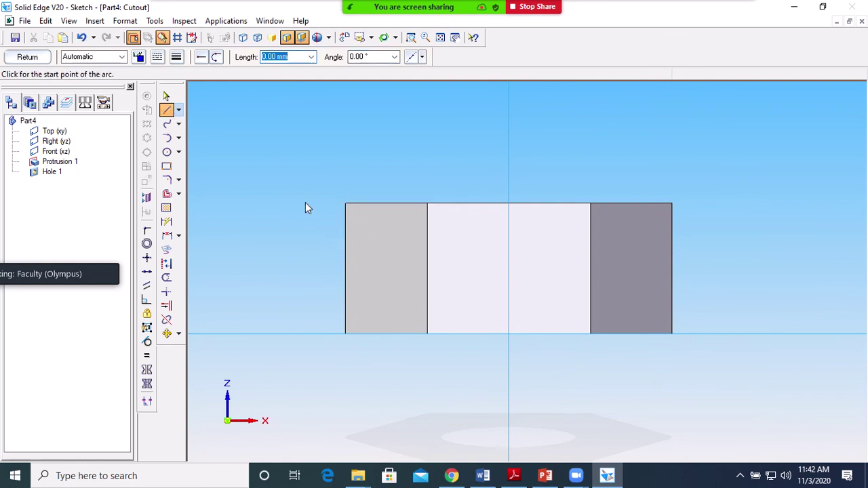
left_click(345, 204)
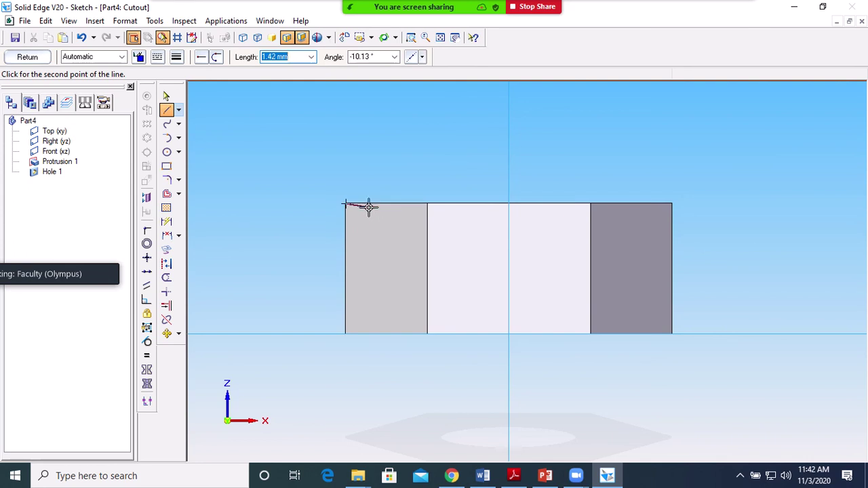
type("1.5")
key("Tab")
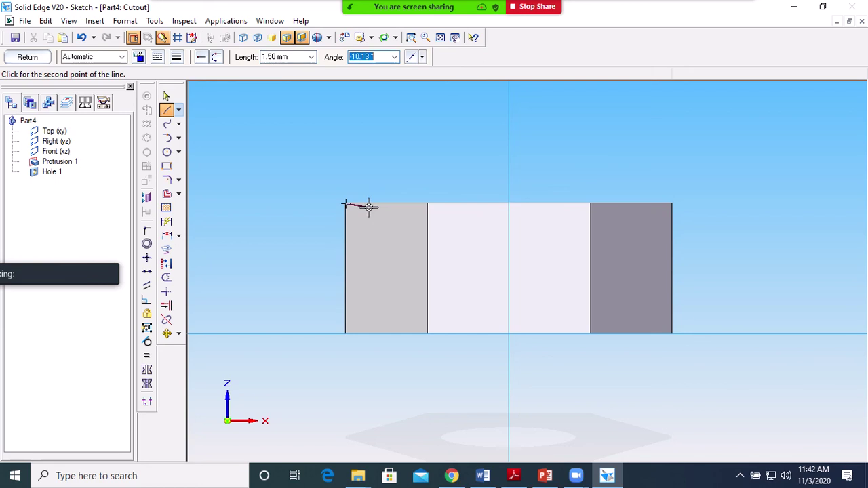
type("-90")
key("Tab")
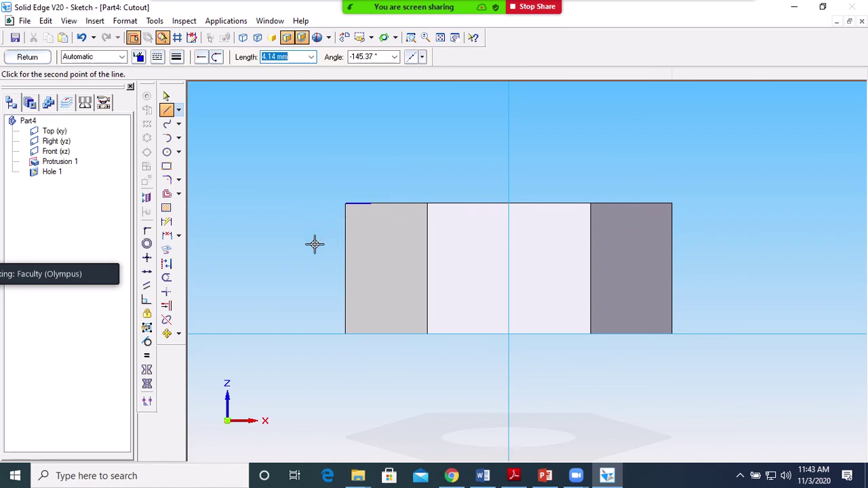
Draw an inclined line at 225° from the inner end of the 1.5 mm line, past the nut's left side.
key("Tab")
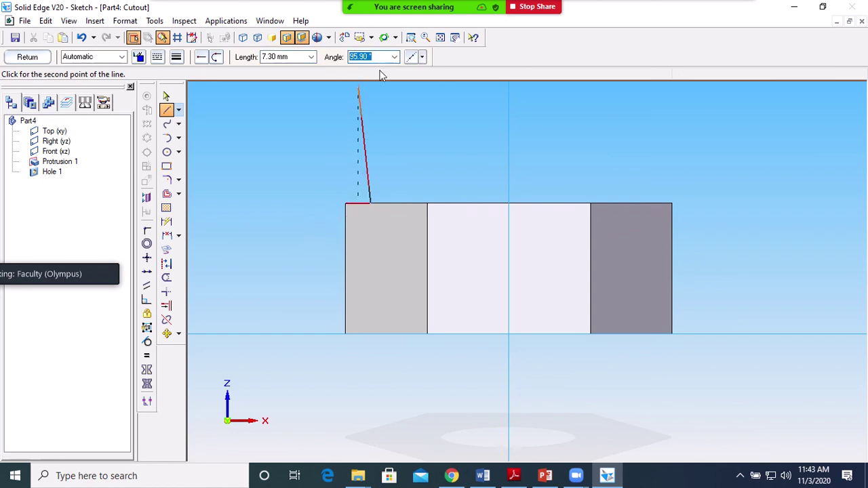
key("Return")
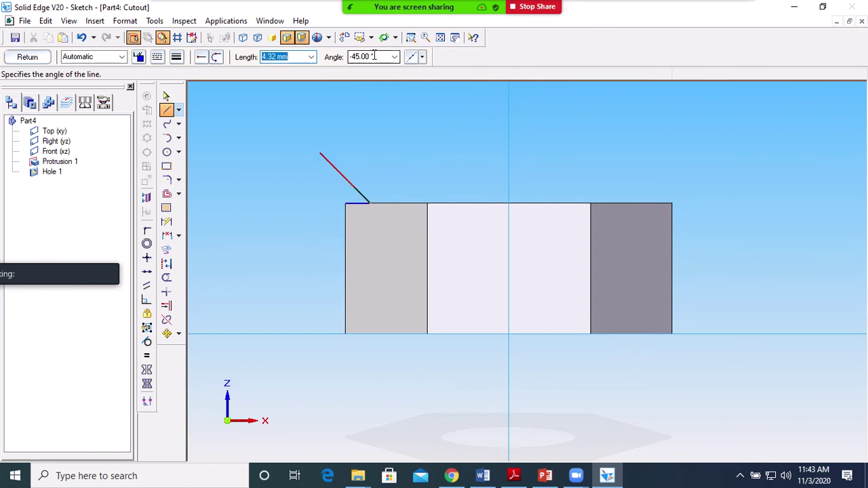
left_click(374, 56)
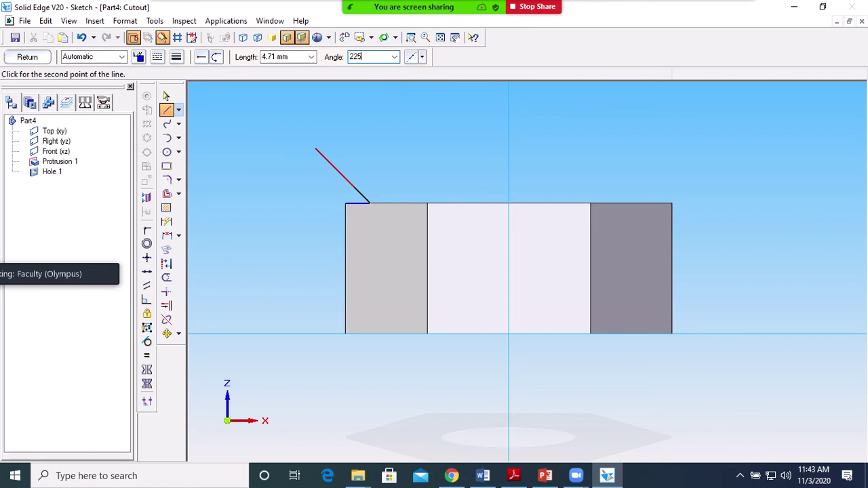
key("Tab")
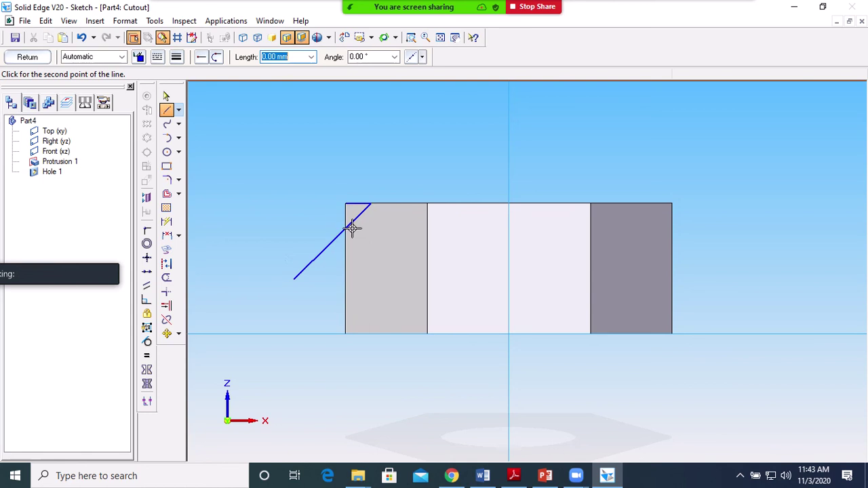
right_click(224, 198)
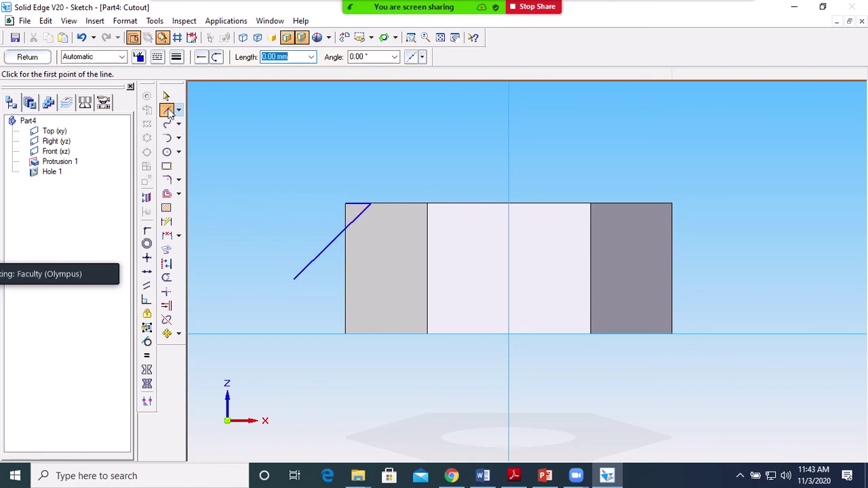
Draw a horizontal helper line about 11 mm long above the nut and extend the inclined line up to it.
left_click(299, 157)
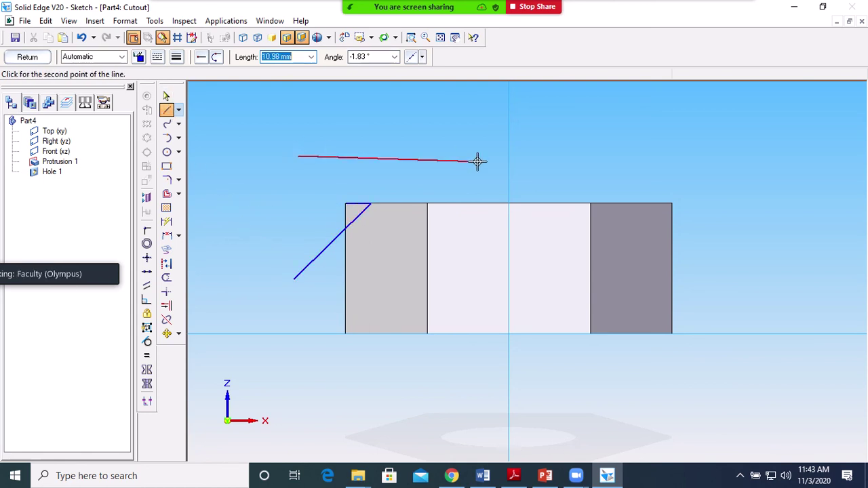
left_click(481, 156)
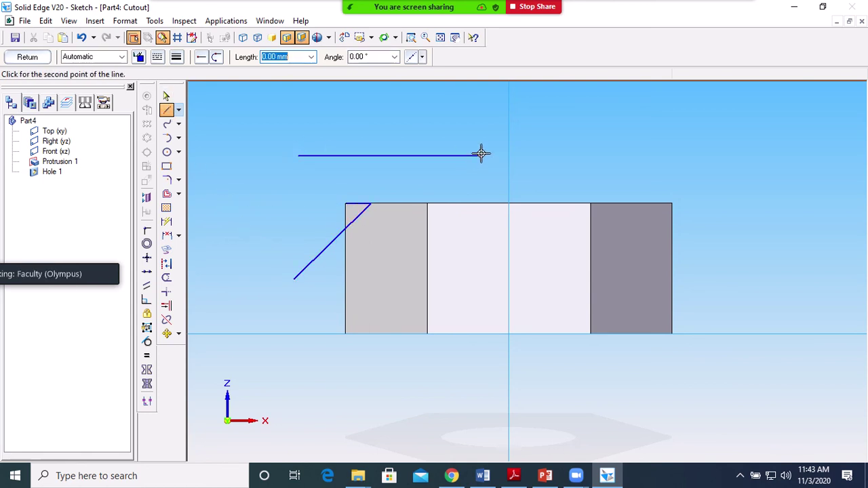
left_click(167, 305)
left_click(351, 222)
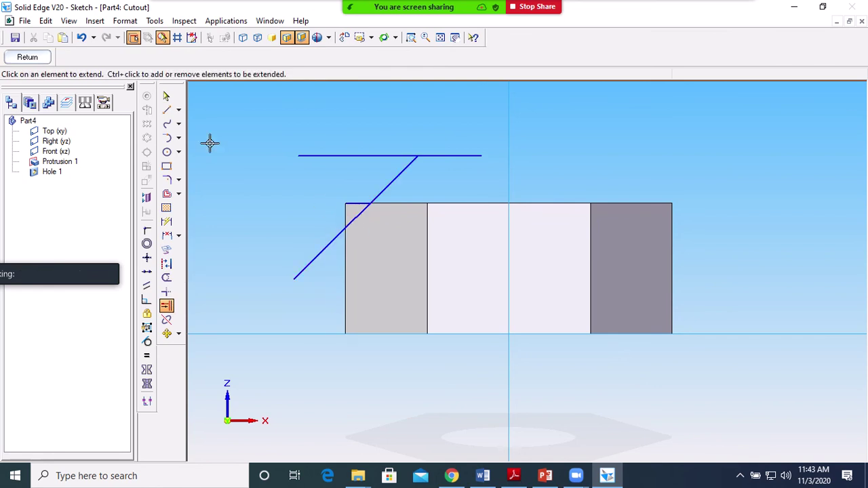
Delete the short line on the nut's top edge and the horizontal helper line, keeping only the inclined line.
left_click(167, 96)
left_click(358, 204)
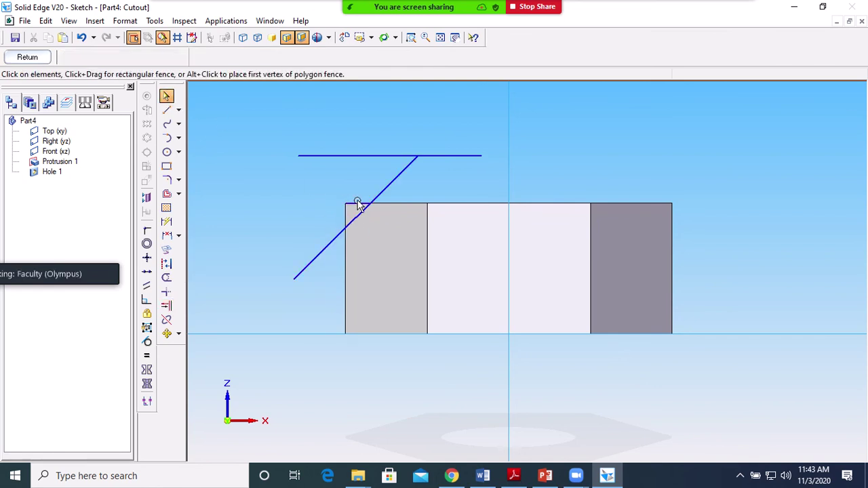
key("Delete")
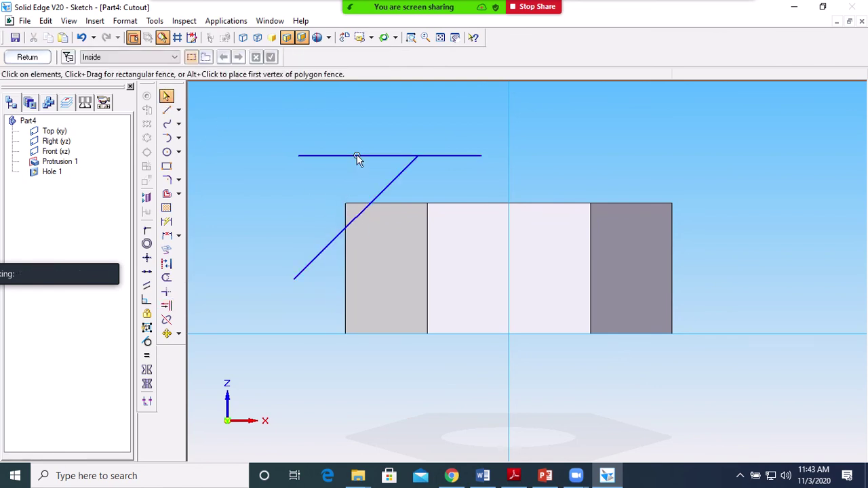
left_click(356, 156)
key("Delete")
left_click(316, 263)
left_click(352, 302)
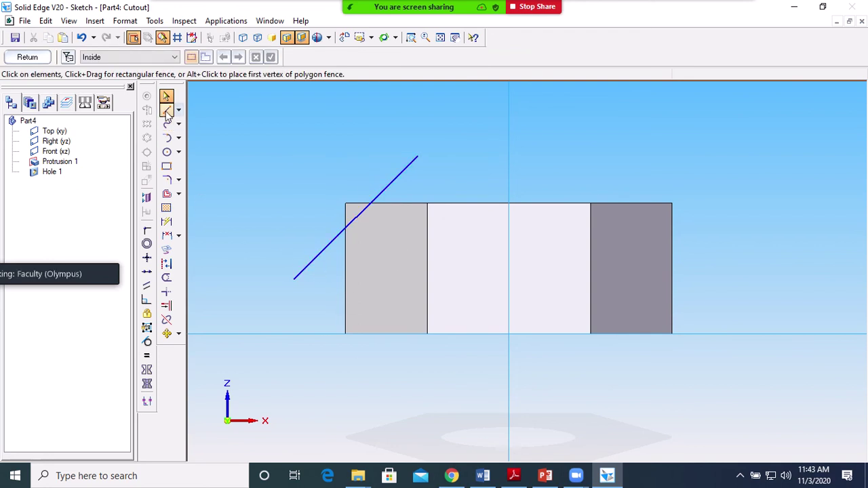
Draw a 1.5 mm line at 0° inward along the nut's bottom edge from its lower-left corner.
left_click(167, 109)
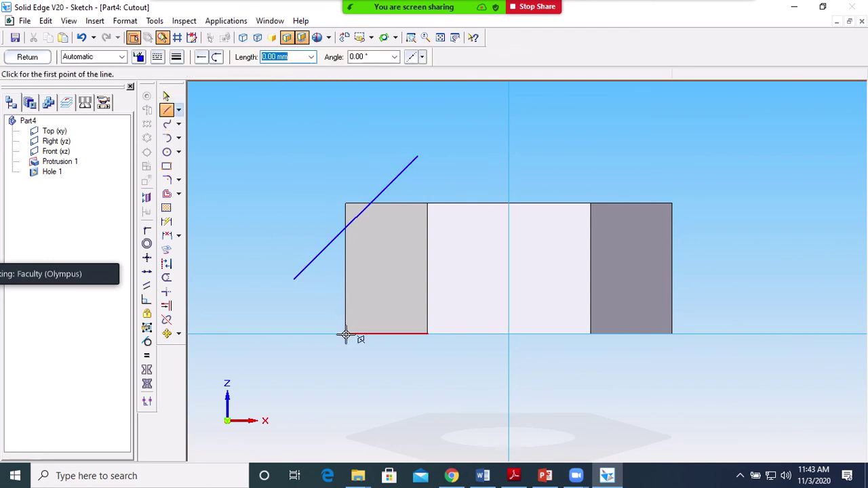
left_click(345, 334)
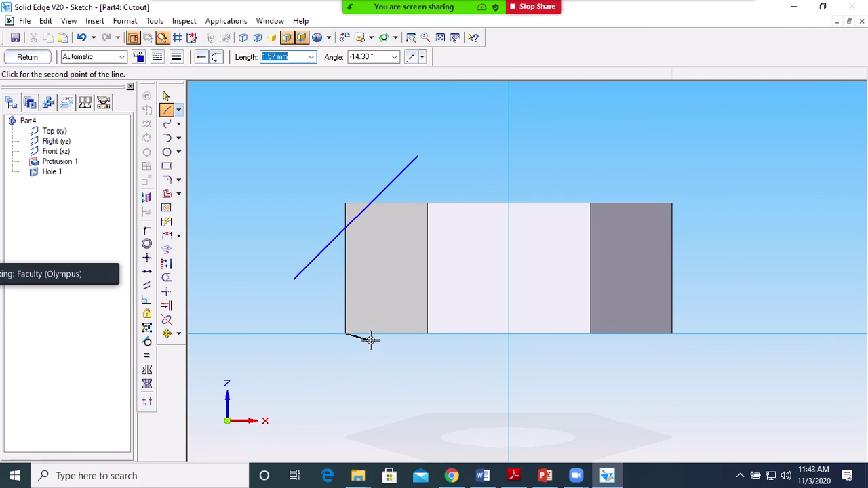
type("1.5")
key("Tab")
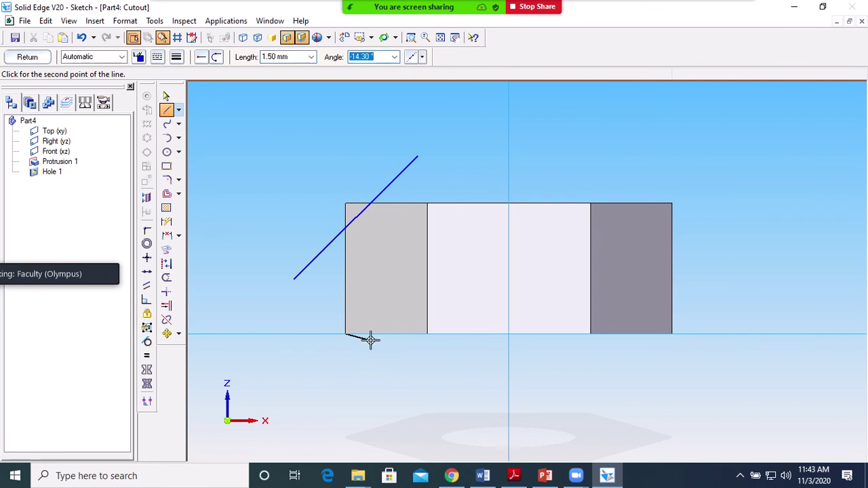
type("0")
key("Tab")
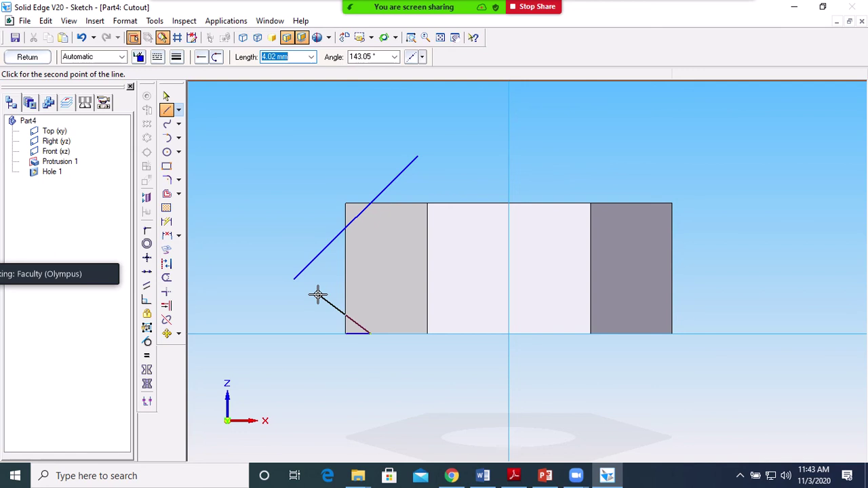
Draw an inclined line at 135° from the inner end of the bottom line, past the nut's left side.
left_click(379, 57)
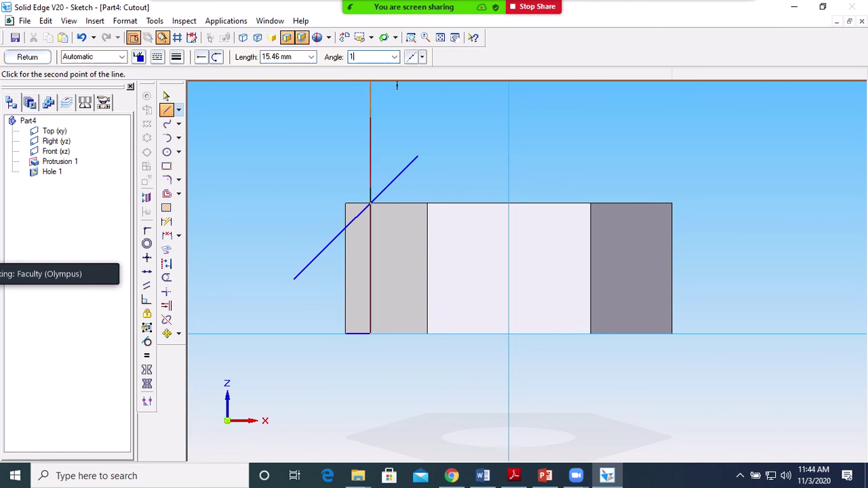
type("135")
key("Tab")
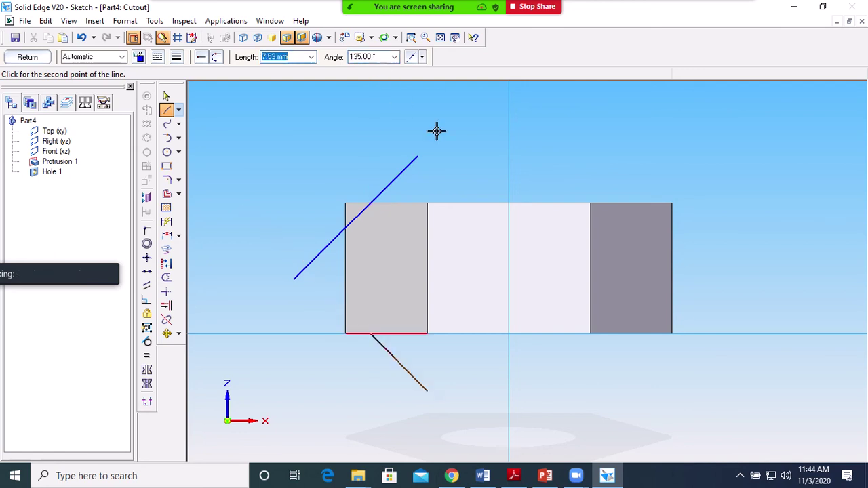
left_click(323, 285)
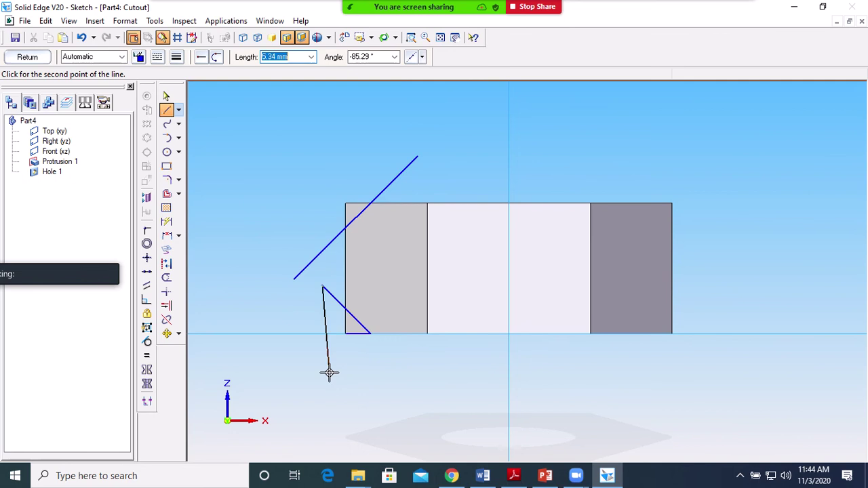
right_click(213, 330)
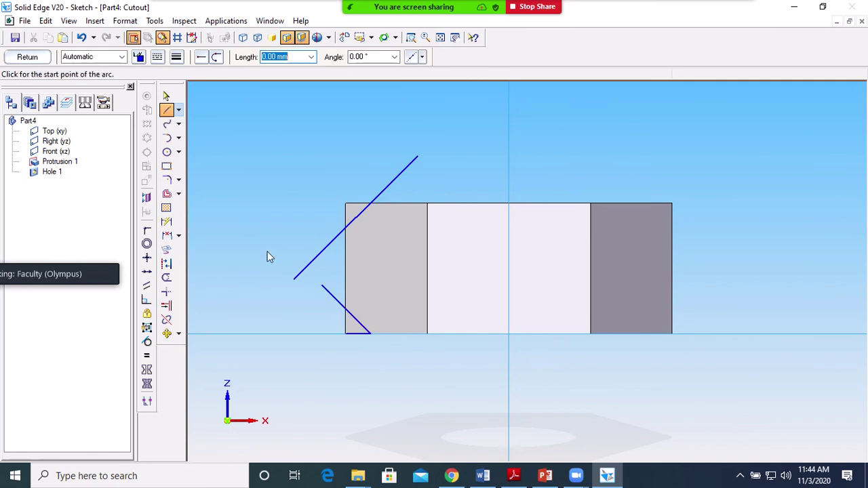
Draw a horizontal helper line about 7 mm long below the nut's base.
left_click(326, 368)
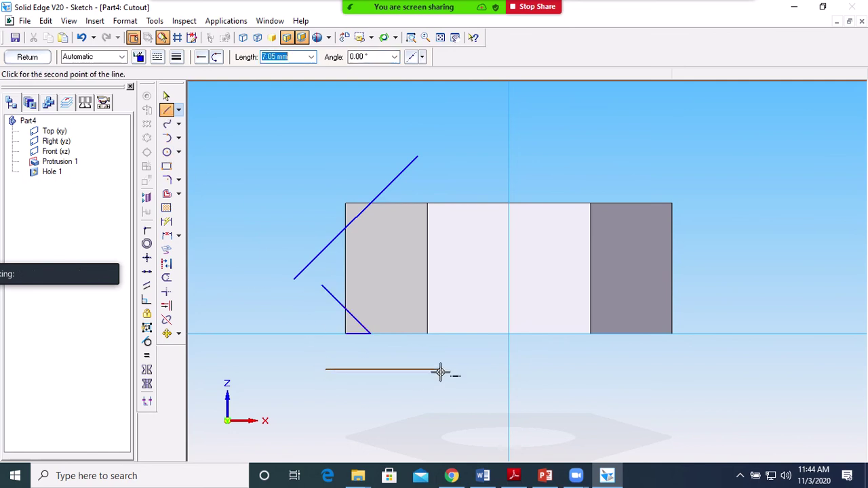
left_click(440, 371)
right_click(380, 332)
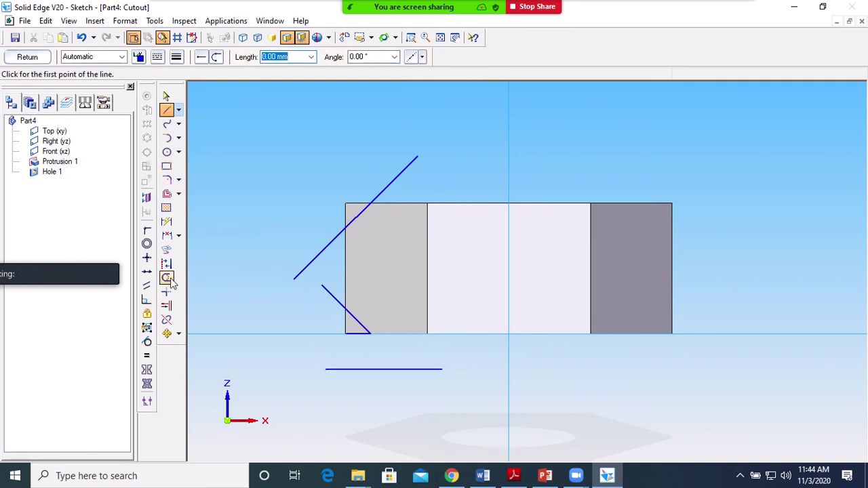
Extend the lower inclined line down to the helper line, and delete the helper line and the short line along the nut's bottom edge.
left_click(166, 305)
left_click(376, 341)
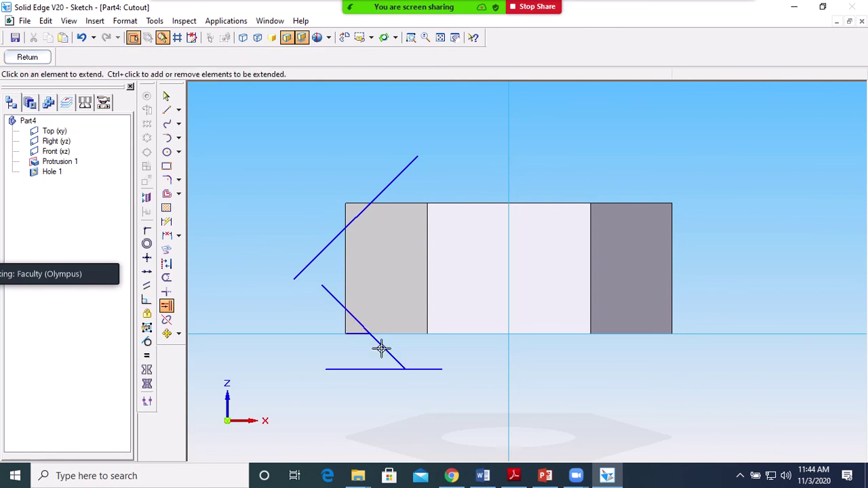
left_click(167, 96)
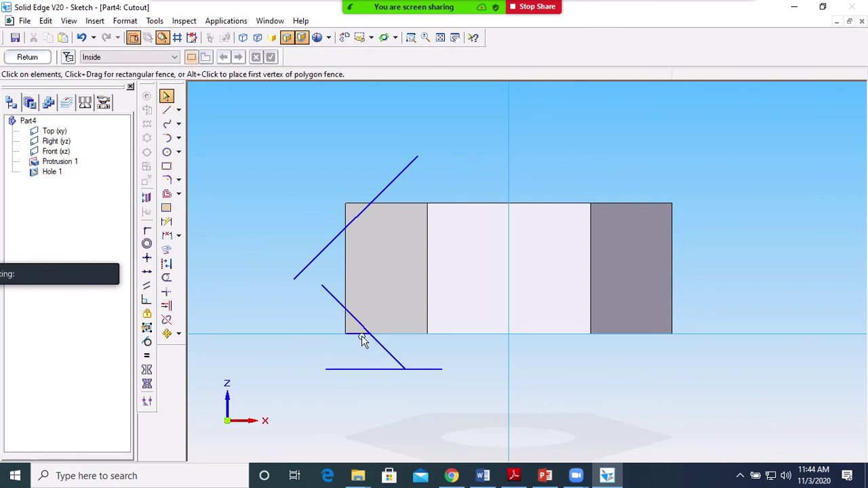
left_click(368, 370)
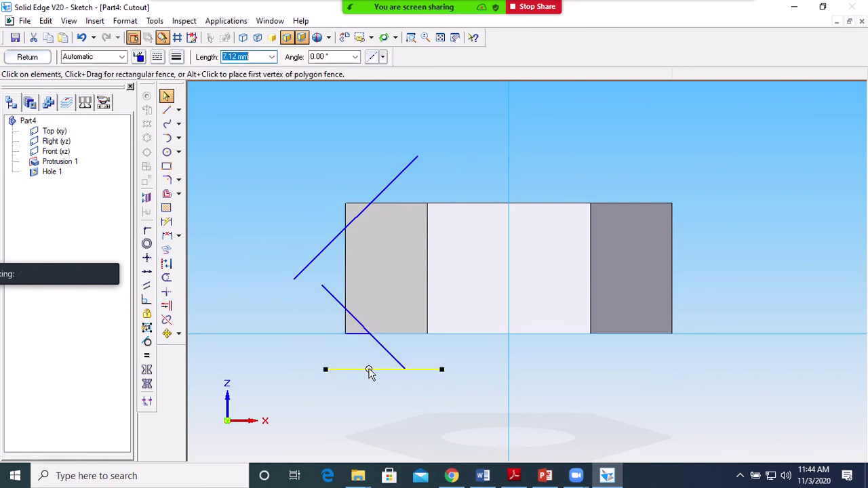
key("Delete")
left_click(358, 334)
key("Delete")
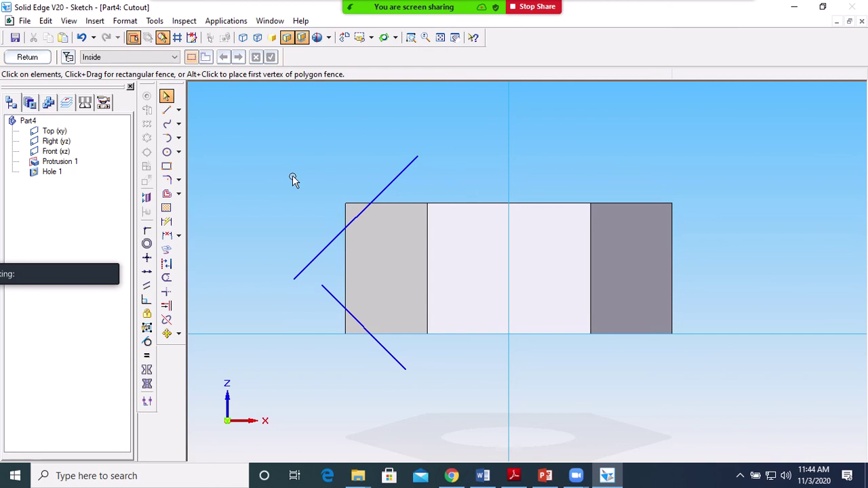
Copy the two inclined chamfer lines to the clipboard.
left_click(340, 234)
left_click(363, 324, "ctrl")
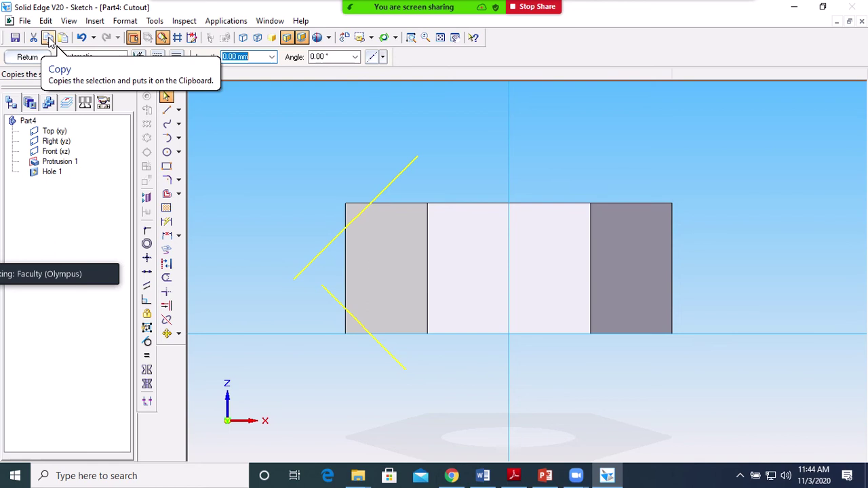
left_click(47, 37)
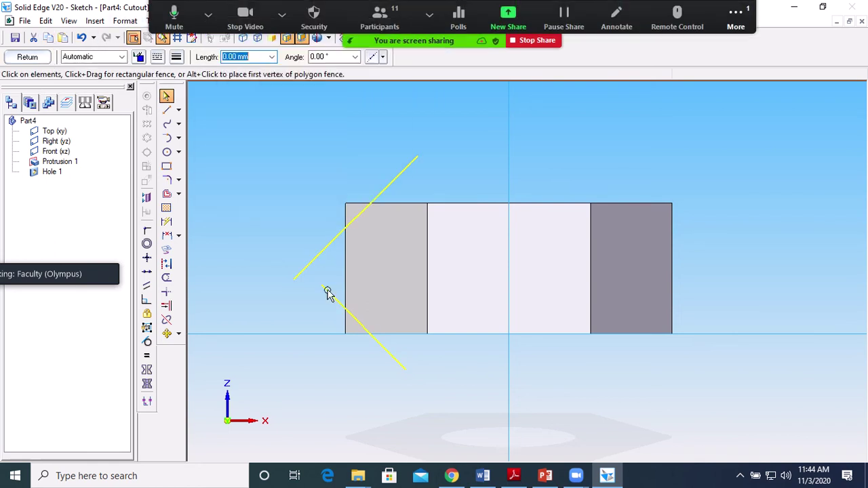
Delete both inclined lines from the cutout sketch and leave the empty sketch.
left_click(321, 260)
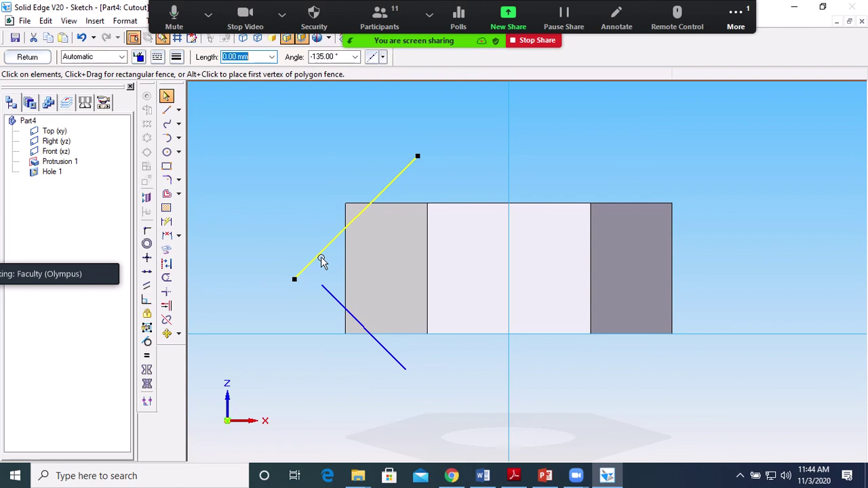
key("Delete")
left_click(329, 291)
key("Delete")
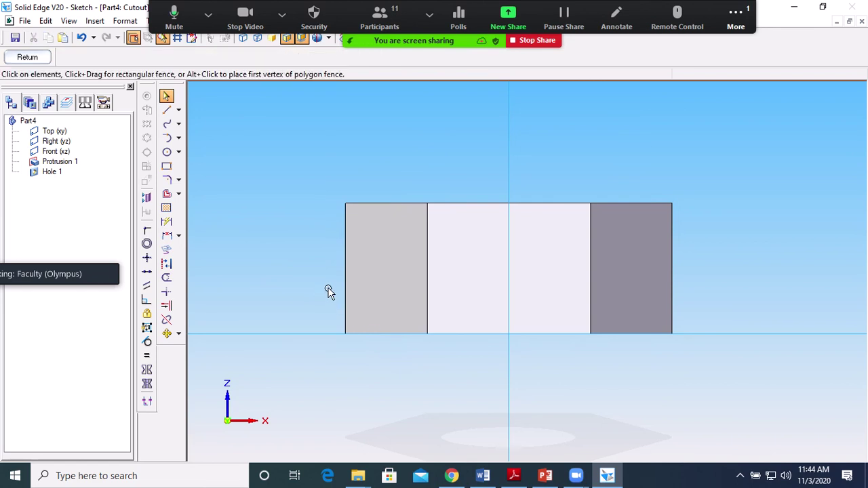
left_click(33, 57)
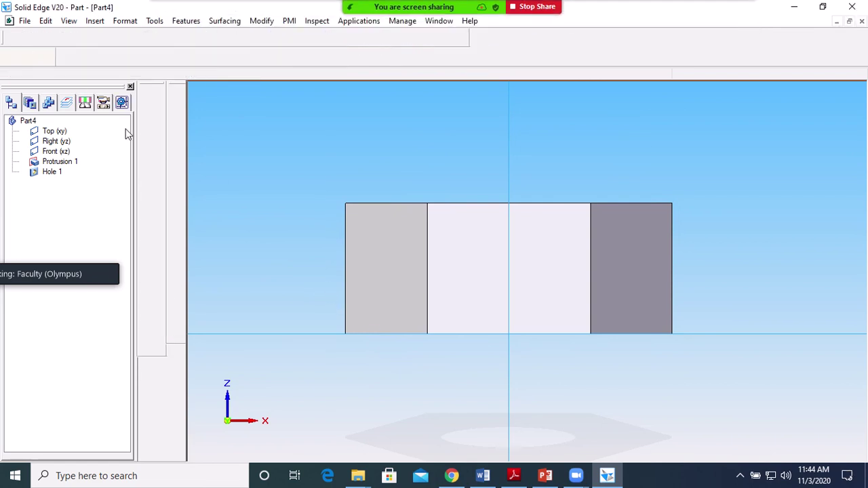
left_click(175, 164)
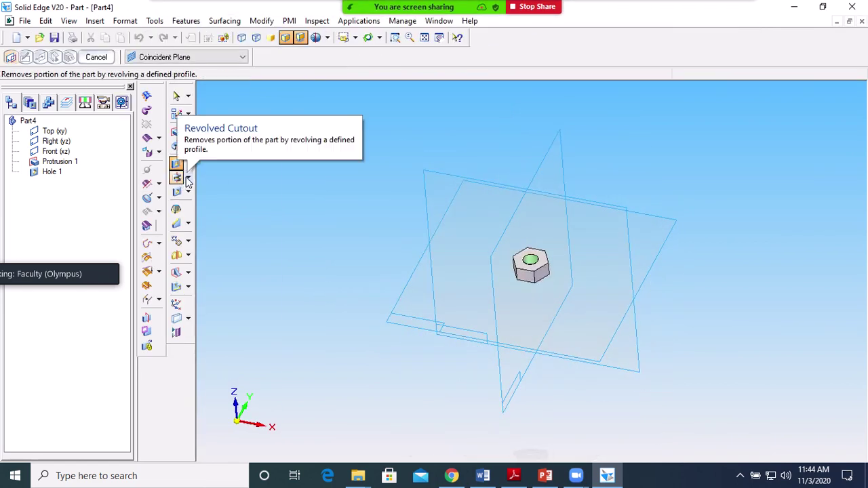
left_click(177, 177)
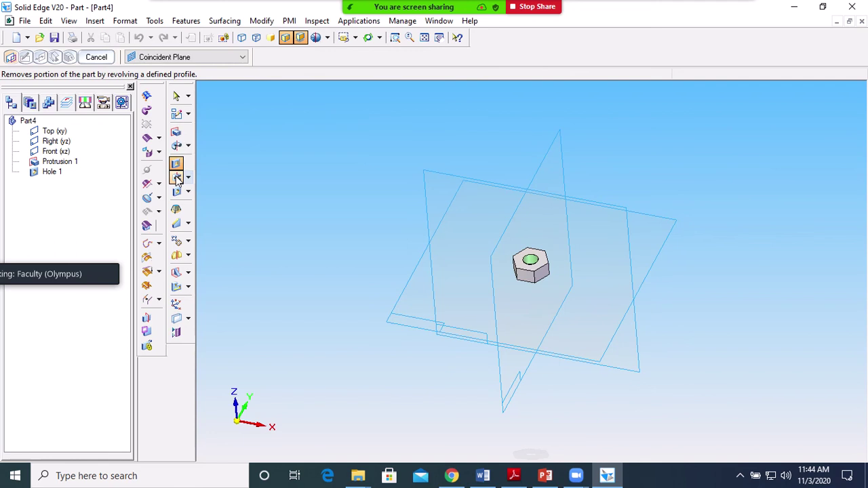
left_click(448, 211)
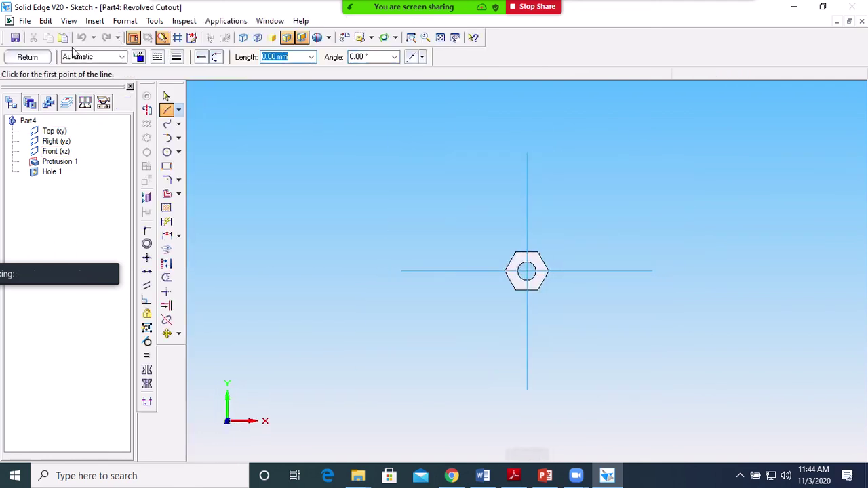
left_click(27, 59)
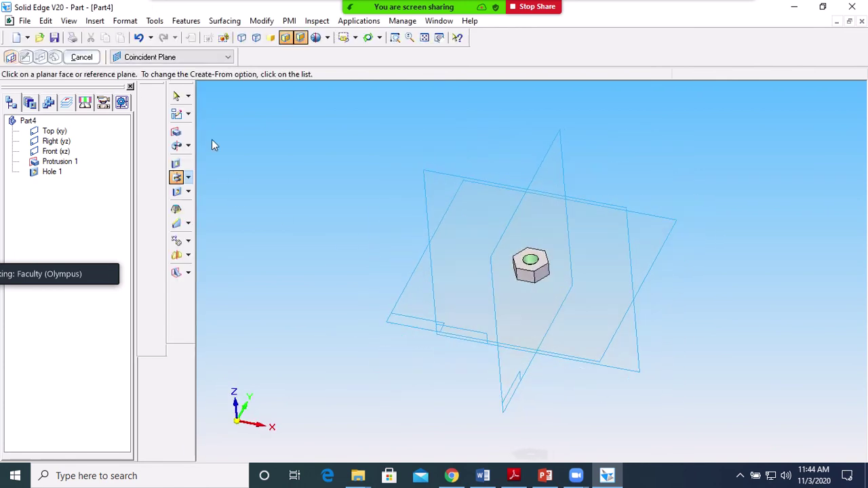
Start a Revolved Cutout on the front (xz) plane and paste the copied chamfer lines into its sketch.
left_click(177, 178)
left_click(428, 196)
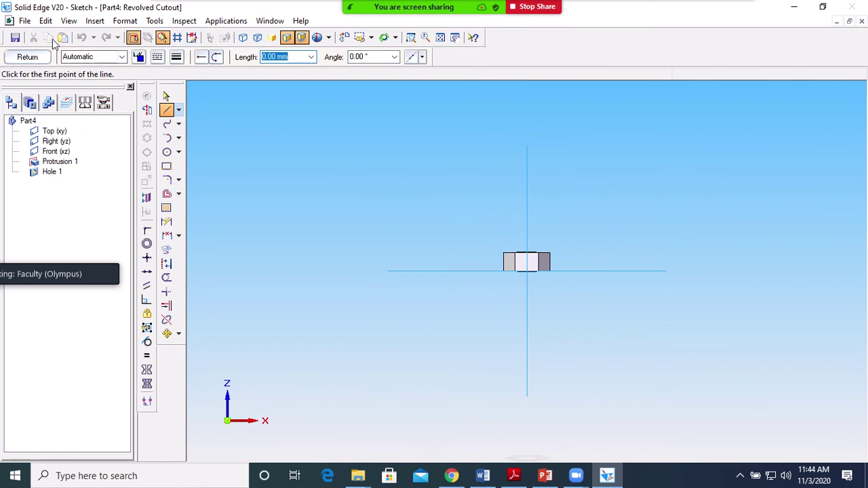
left_click(62, 38)
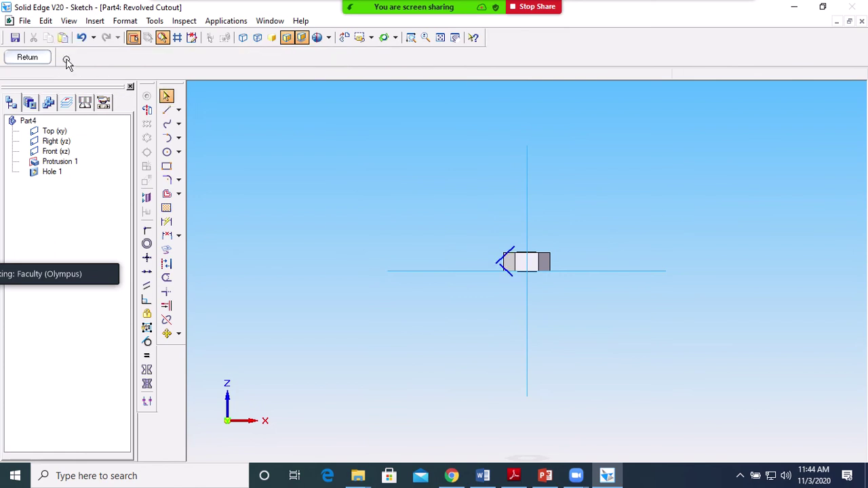
Set the vertical reference line through the nut's centre as the axis of revolution and try to finish the profile.
left_click(146, 109)
left_click(524, 217)
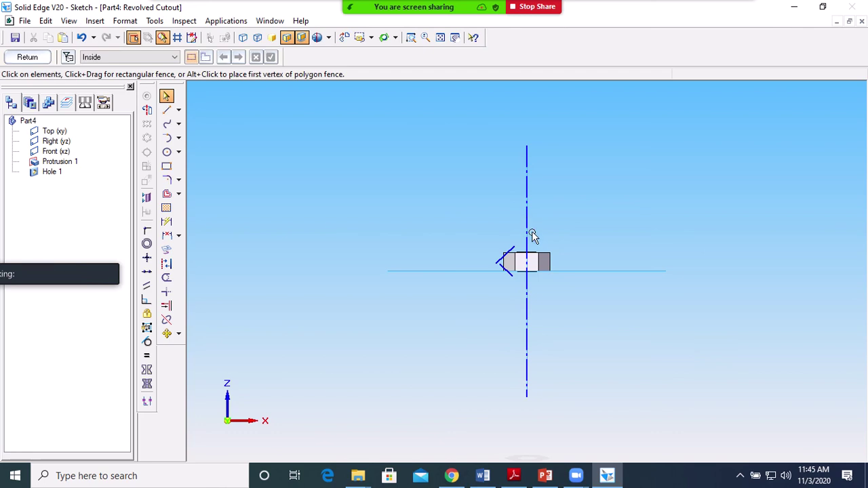
left_click(28, 58)
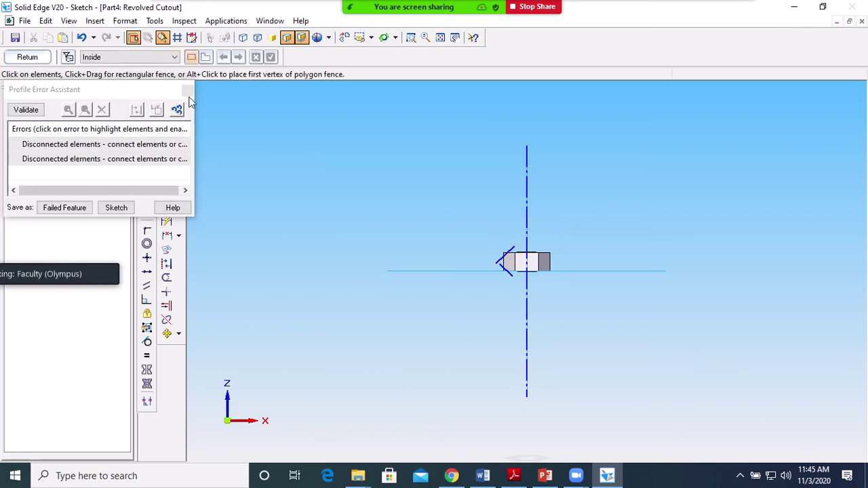
left_click(187, 91)
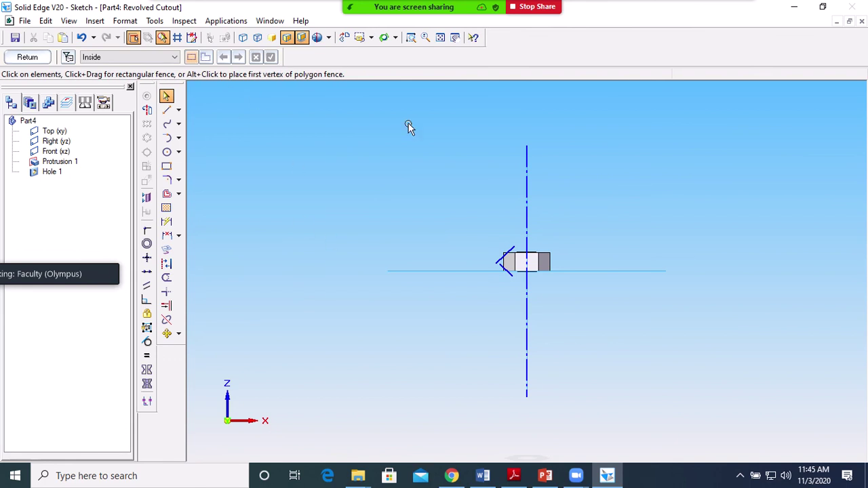
Extend the lower inclined line to the upper one, trim the excess at their corner and finish the profile.
left_click(411, 37)
left_click_drag(491, 252, 581, 319)
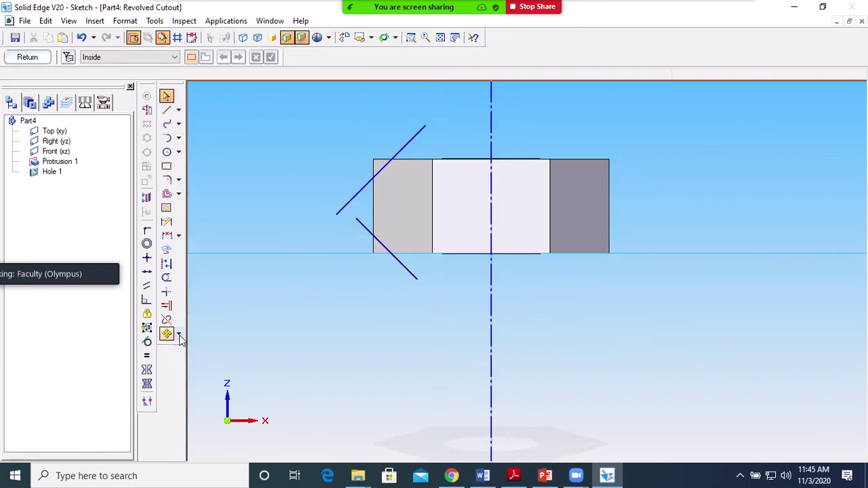
left_click(167, 306)
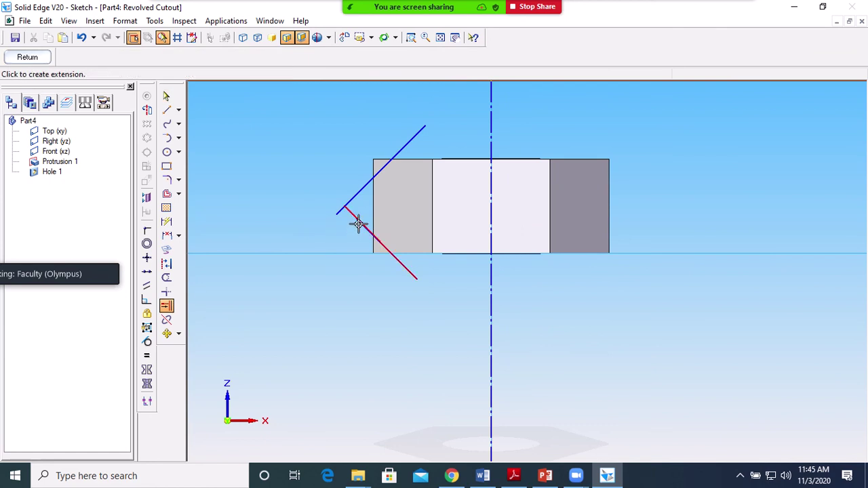
left_click(357, 222)
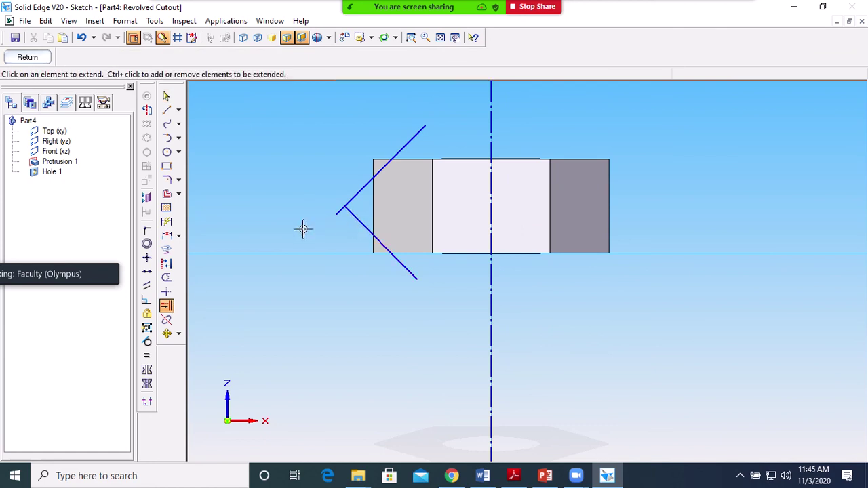
left_click(166, 95)
left_click(167, 277)
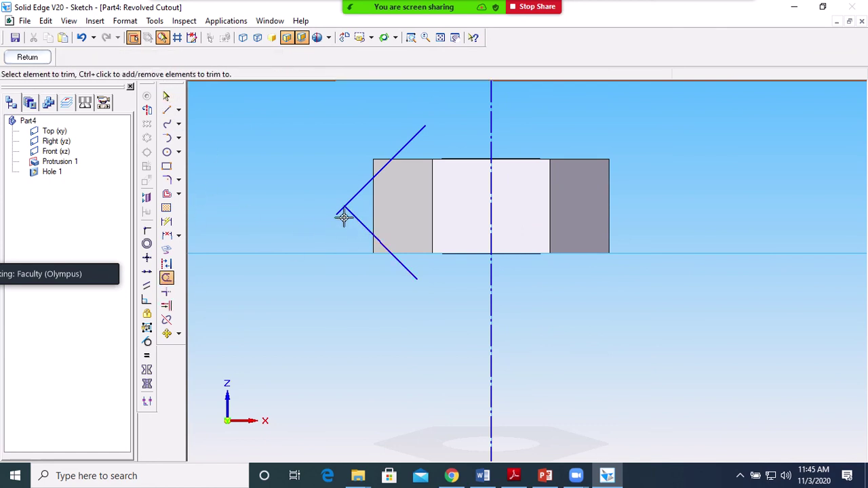
left_click(26, 57)
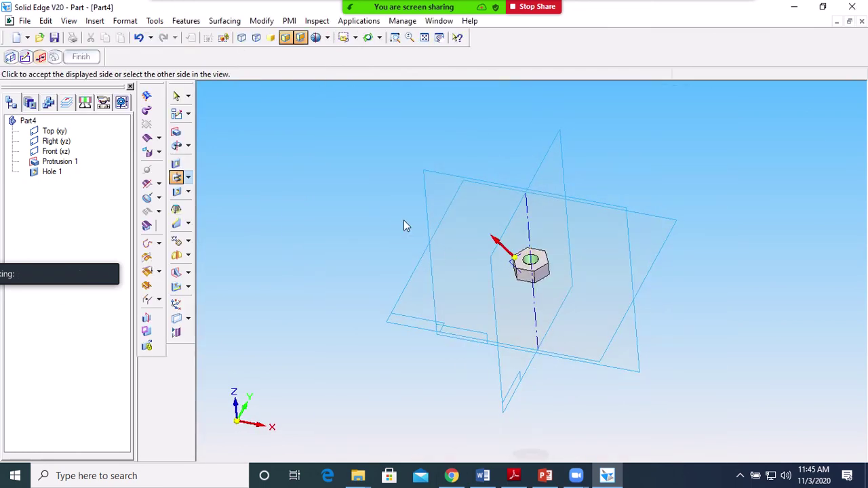
Accept the outward side for material removal and finish the revolved cutout with a full revolution.
left_click(318, 166)
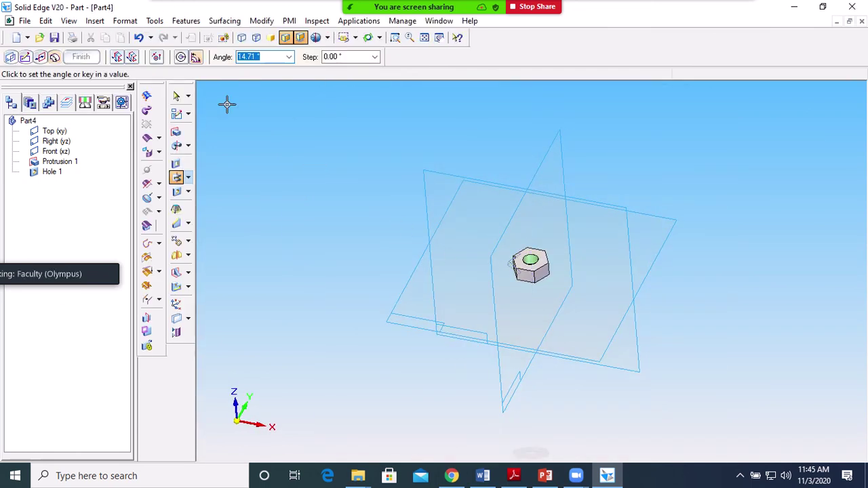
left_click(181, 58)
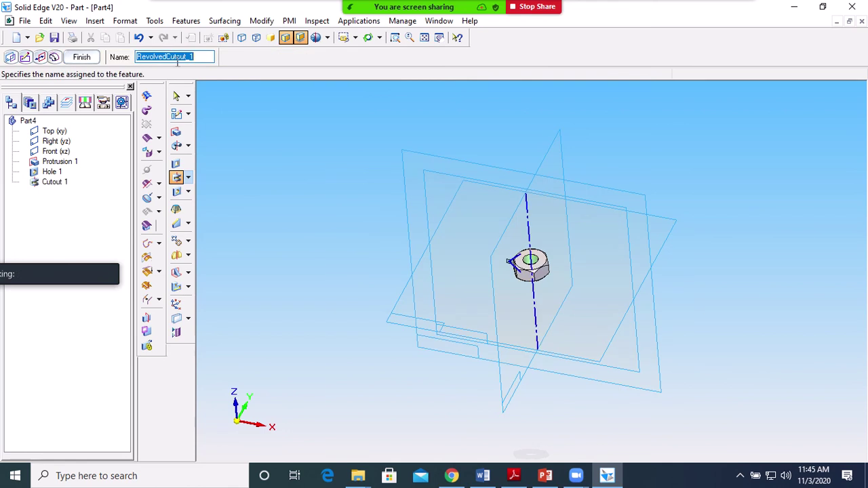
left_click(92, 59)
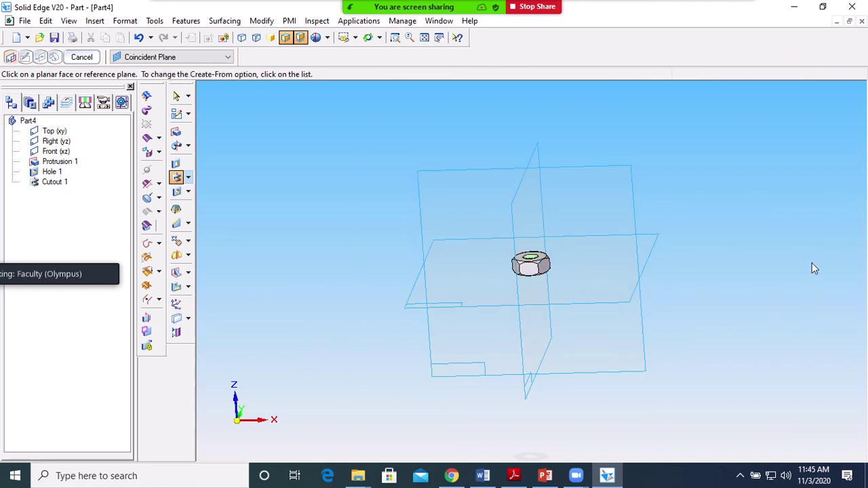
Check the nut's name in the PDF parts list and save the part as NUT in the PLUMBER BLOCK folder.
left_click(355, 38)
left_click(360, 95)
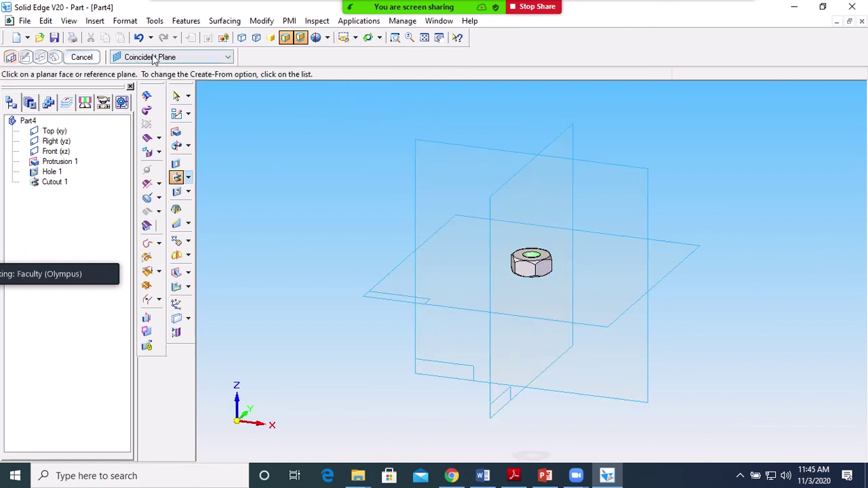
left_click(25, 22)
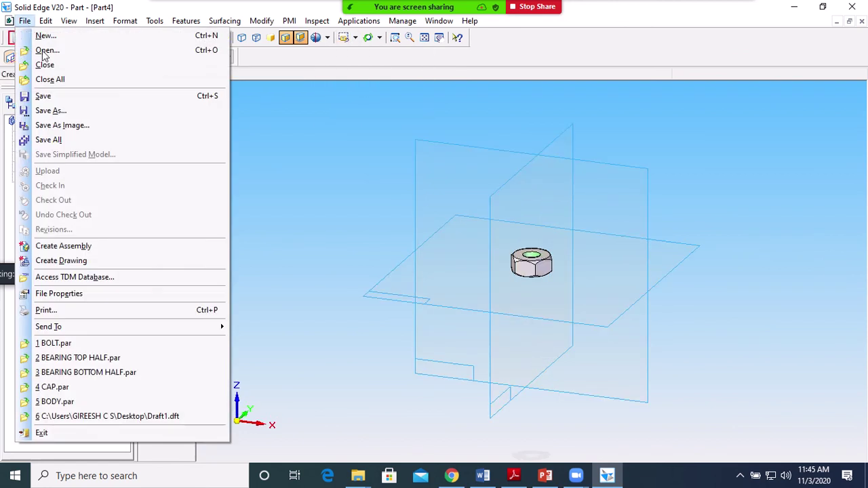
left_click(56, 111)
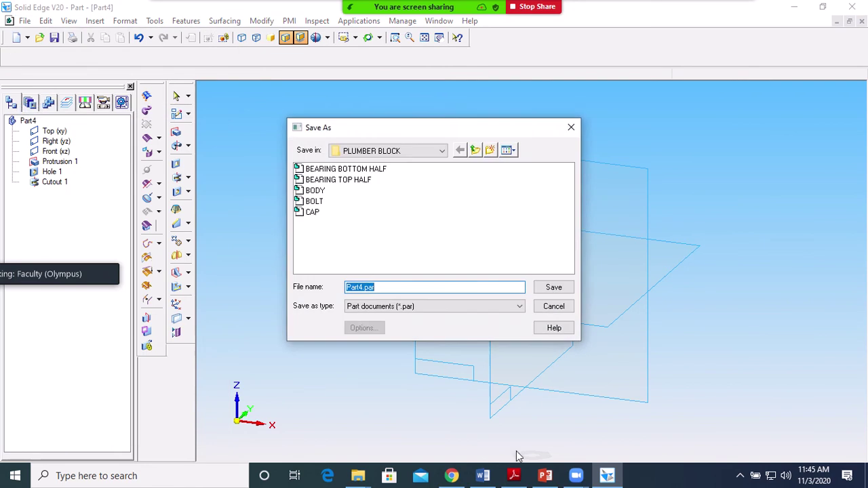
left_click(514, 476)
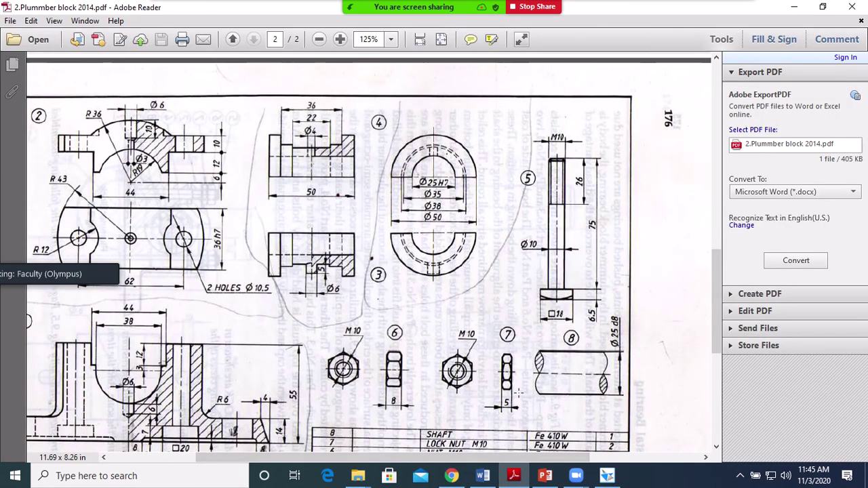
scroll(658, 365, "down", 3)
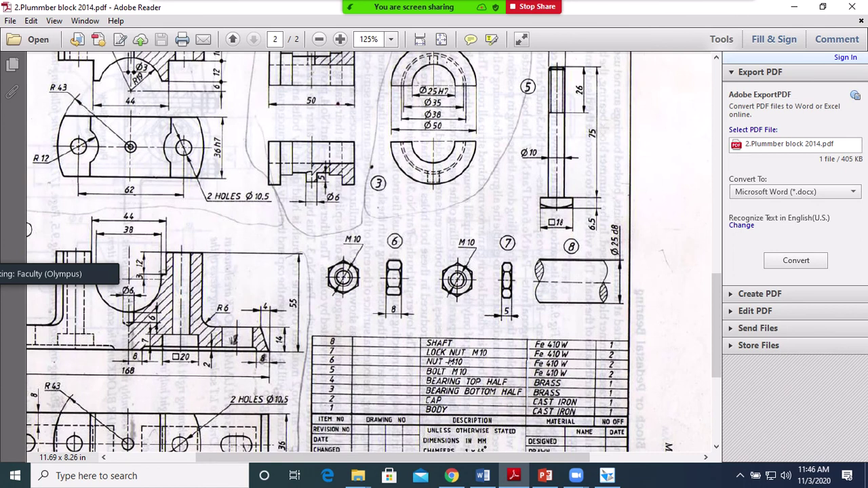
left_click(607, 476)
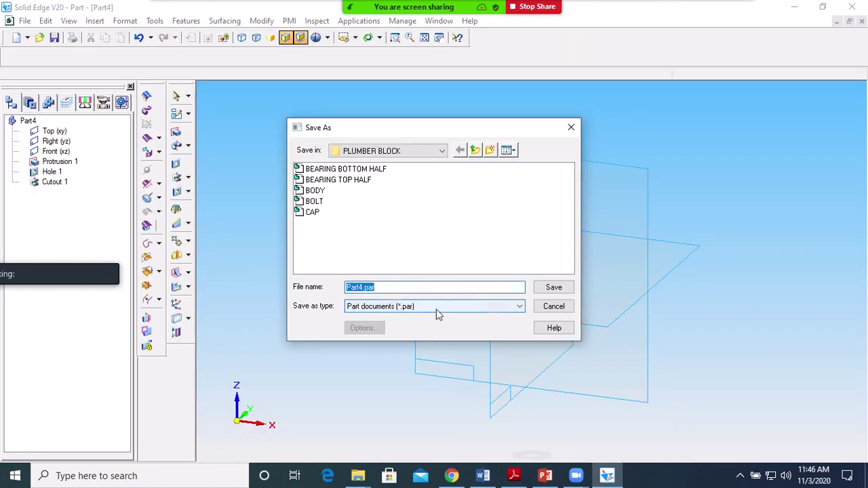
type("NUT")
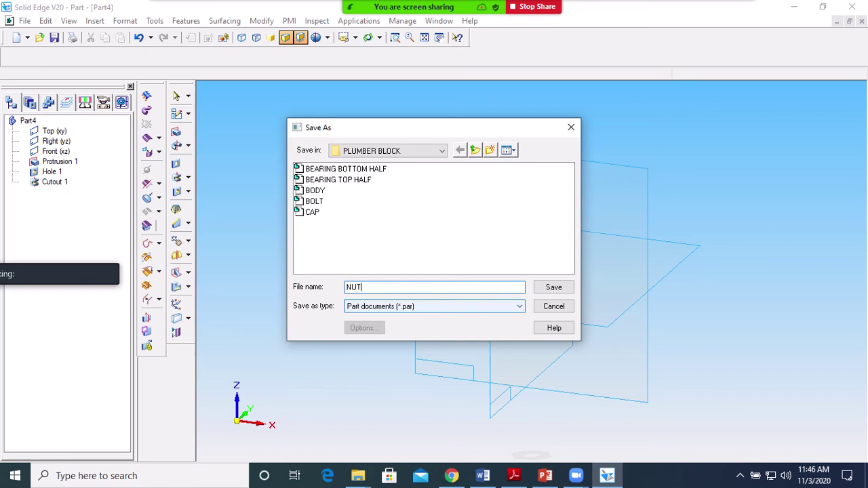
left_click(555, 287)
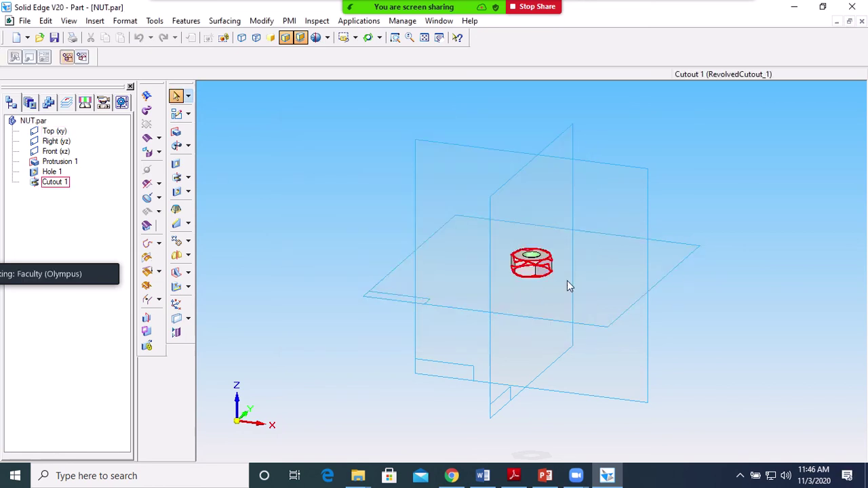
Save a copy of the nut part as LOCK NUT in the PLUMBER BLOCK folder.
left_click(26, 24)
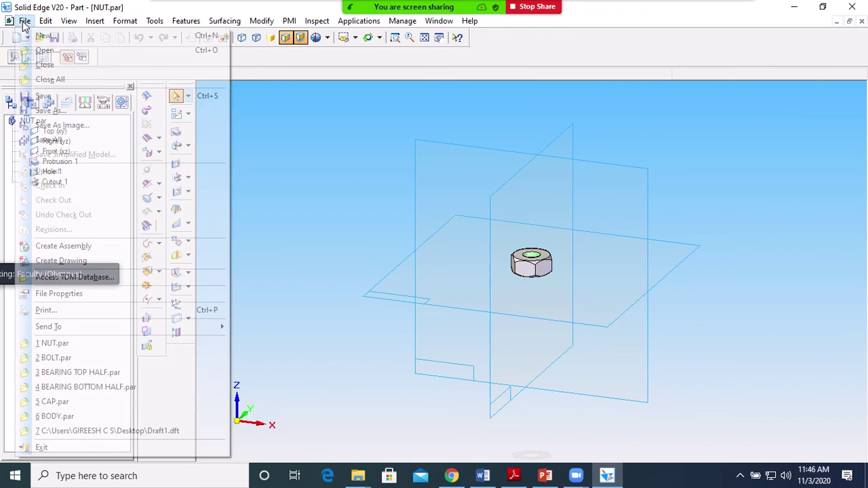
left_click(52, 112)
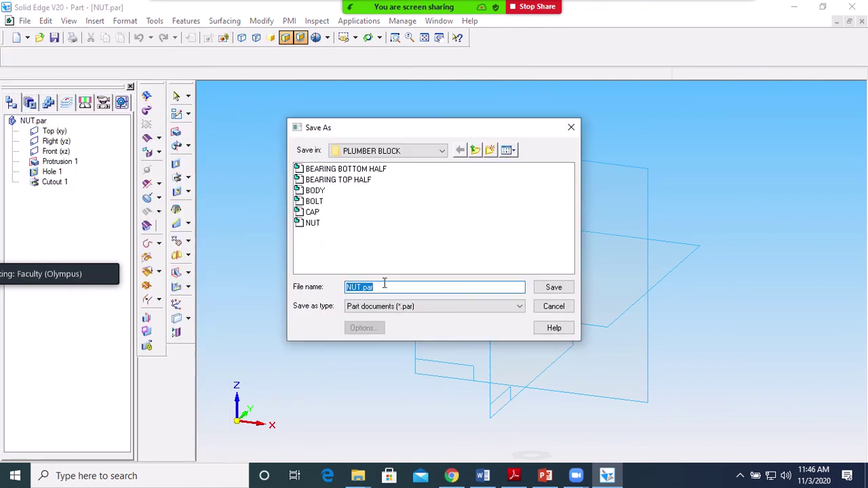
type("LOCK NUT")
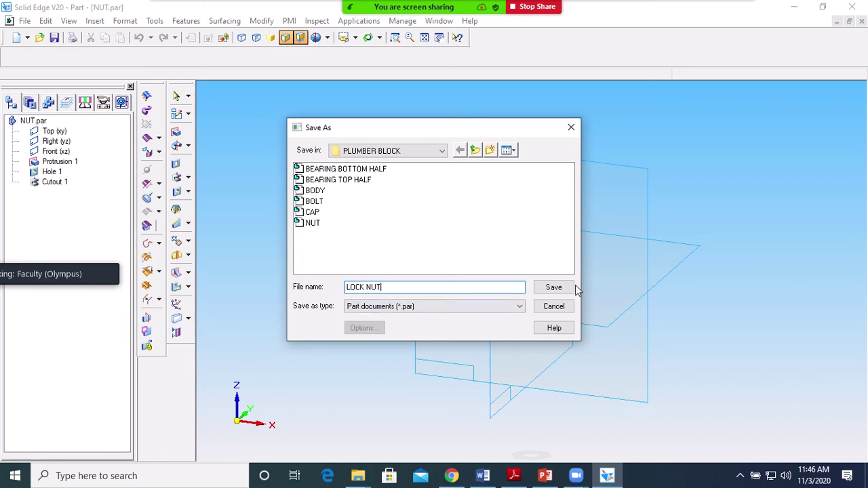
left_click(563, 287)
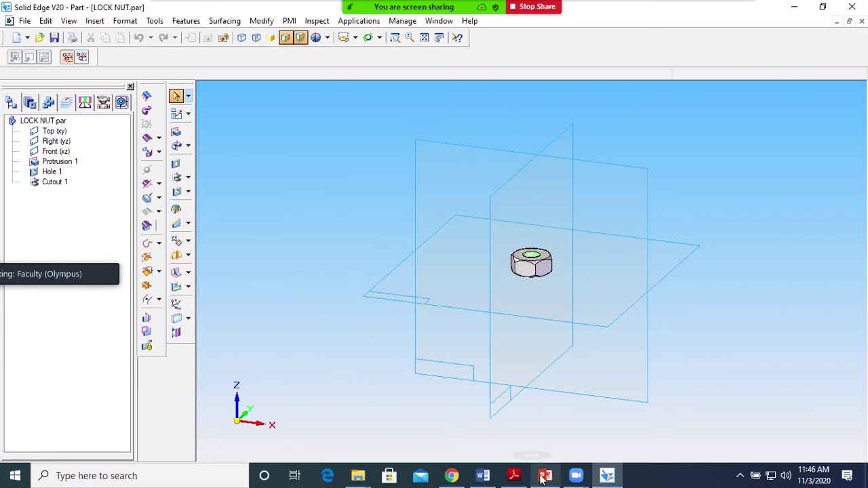
Check the lock nut's thickness in the PDF drawing and set the hexagonal protrusion's extrusion distance to 5 mm.
left_click(513, 476)
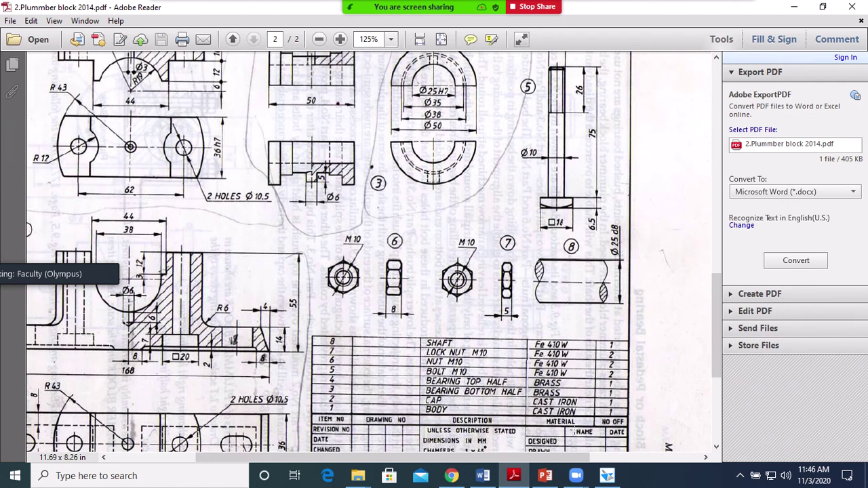
left_click(607, 476)
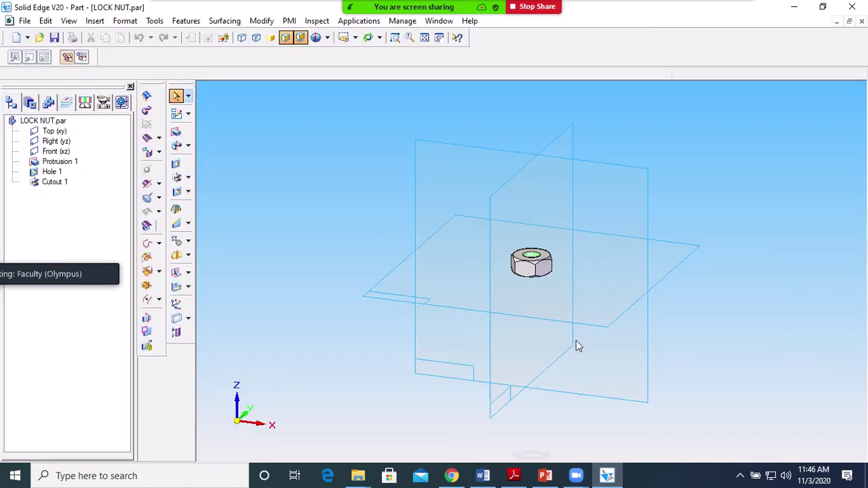
mouse_move(371, 6)
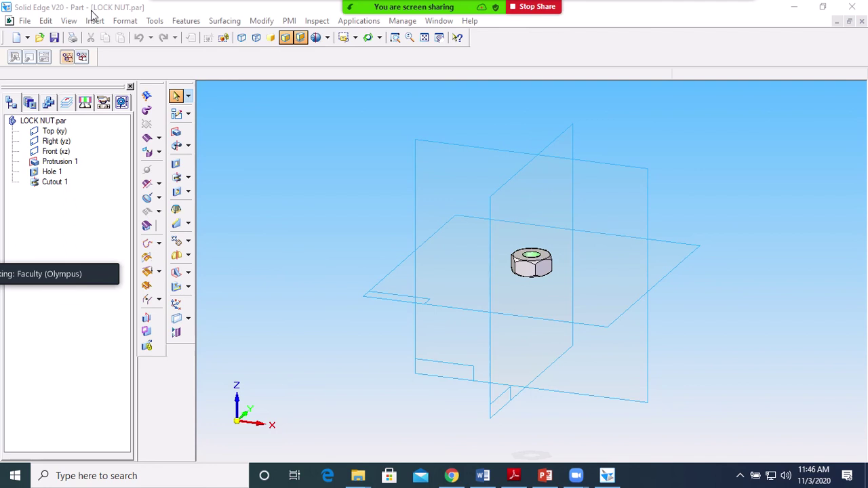
right_click(57, 164)
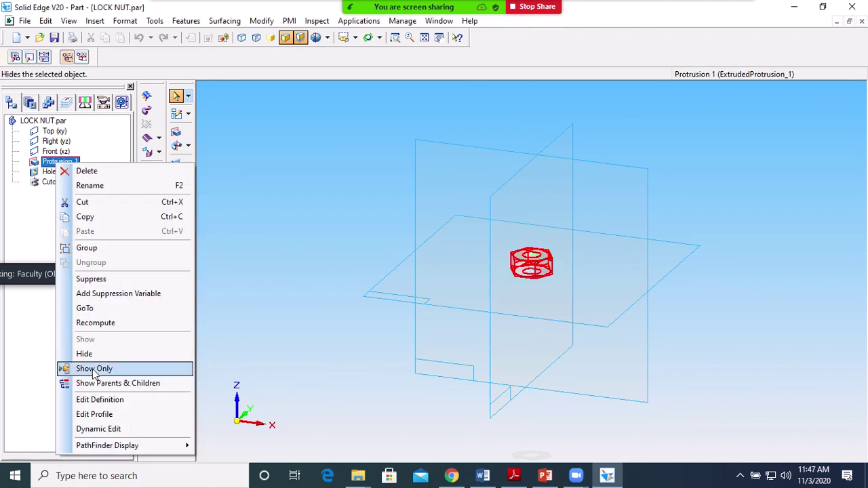
left_click(118, 403)
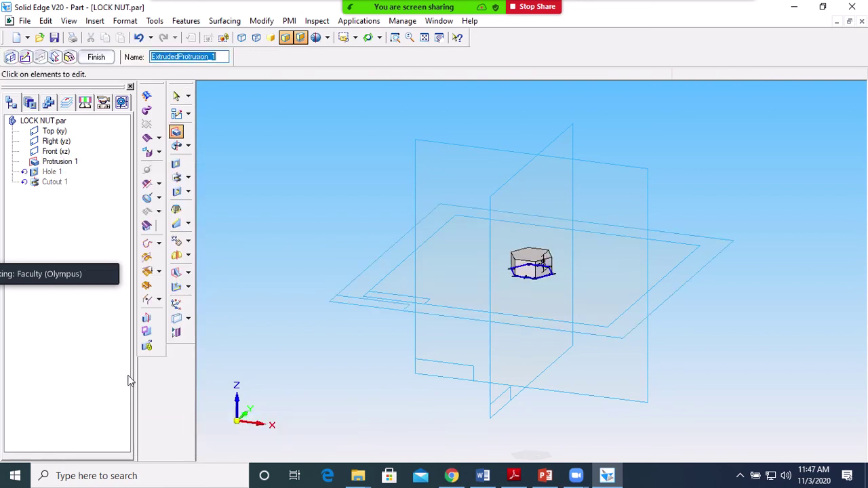
left_click(56, 58)
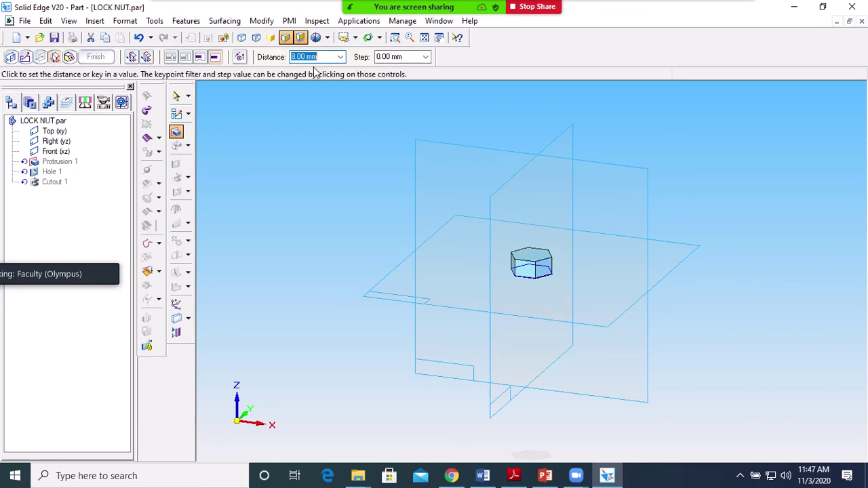
type("5")
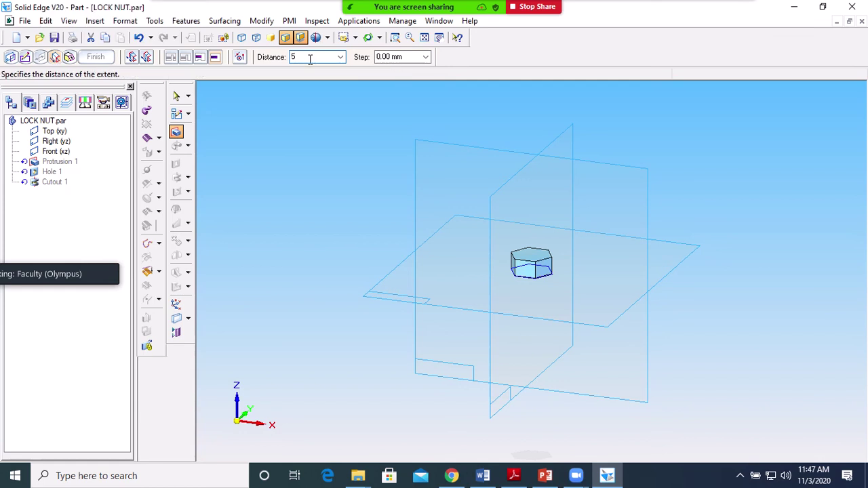
left_click(338, 171)
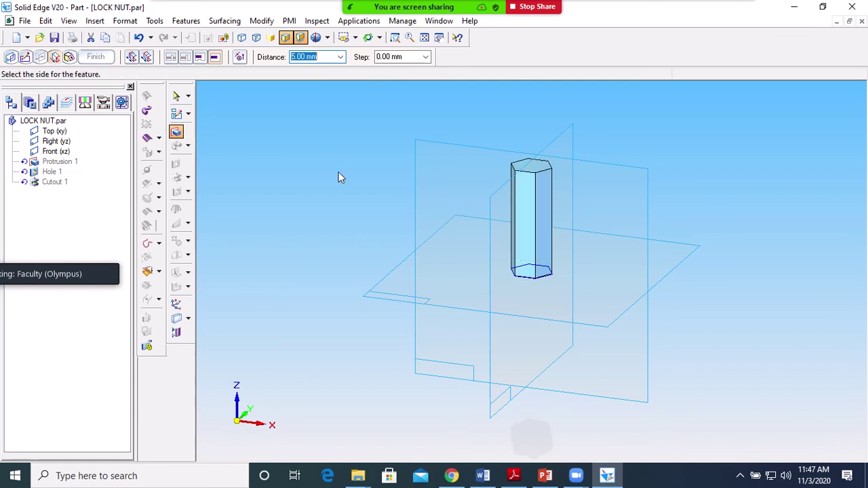
left_click(350, 219)
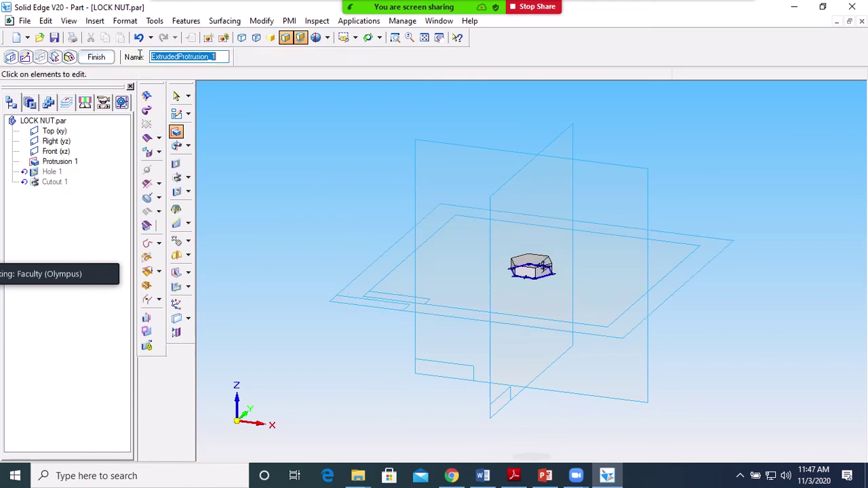
left_click(94, 57)
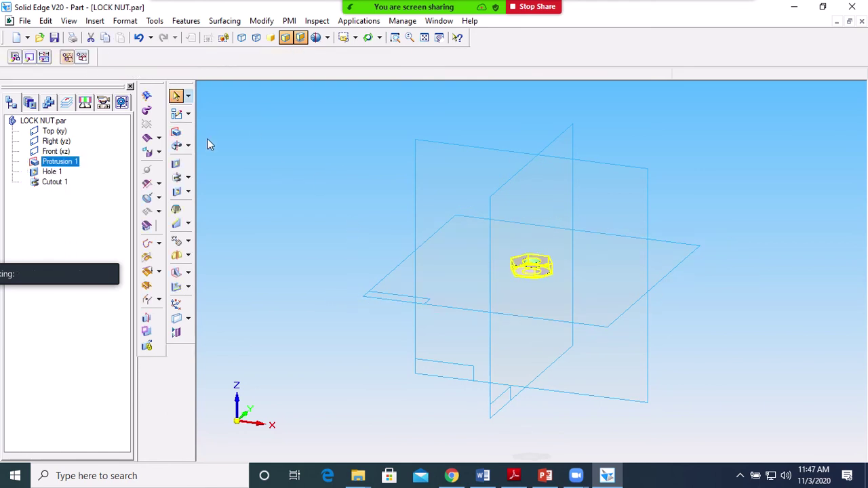
left_click(286, 140)
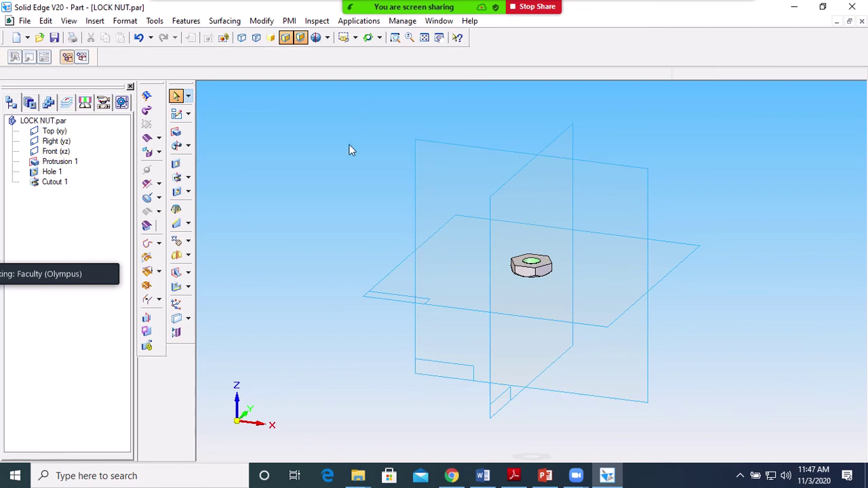
Start a revolved cutout on the front (xz) plane and draw a 1.5 mm horizontal line at 0° inward from the nut's upper-left corner.
left_click(175, 177)
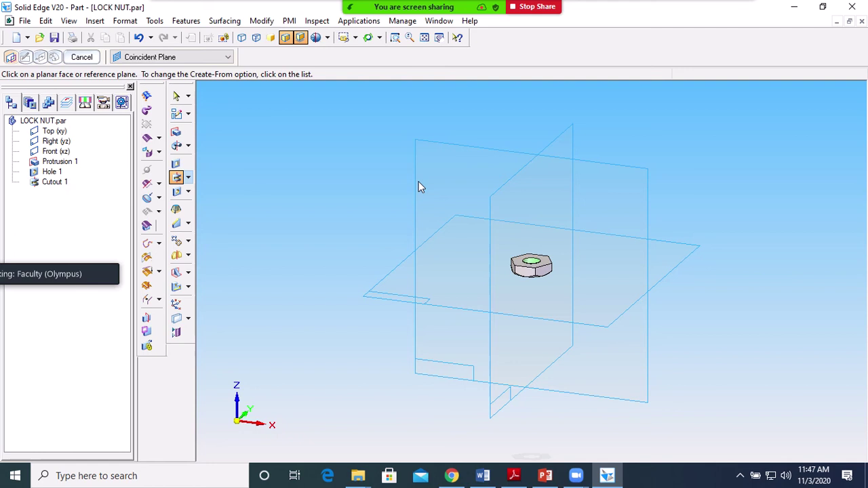
left_click(478, 152)
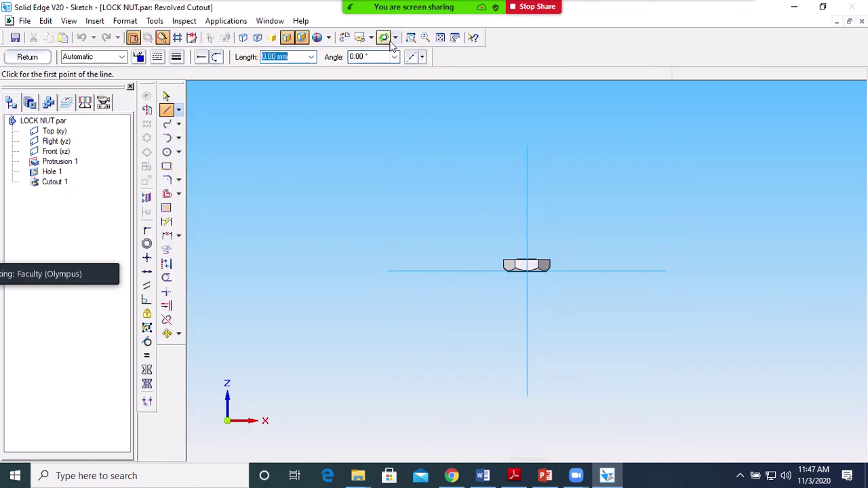
left_click(412, 38)
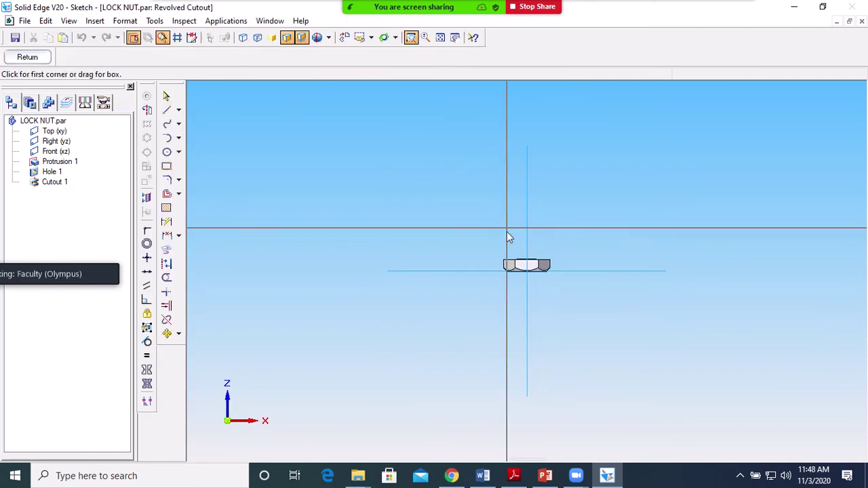
left_click_drag(495, 246, 570, 285)
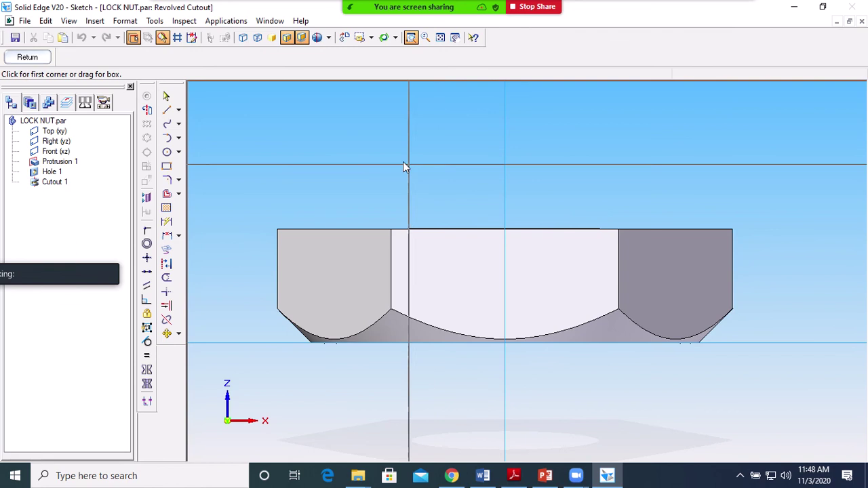
key("Escape")
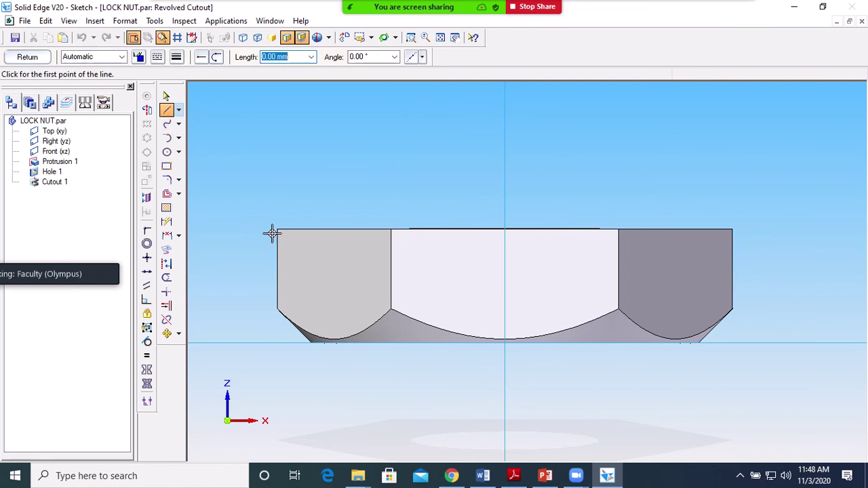
left_click(278, 230)
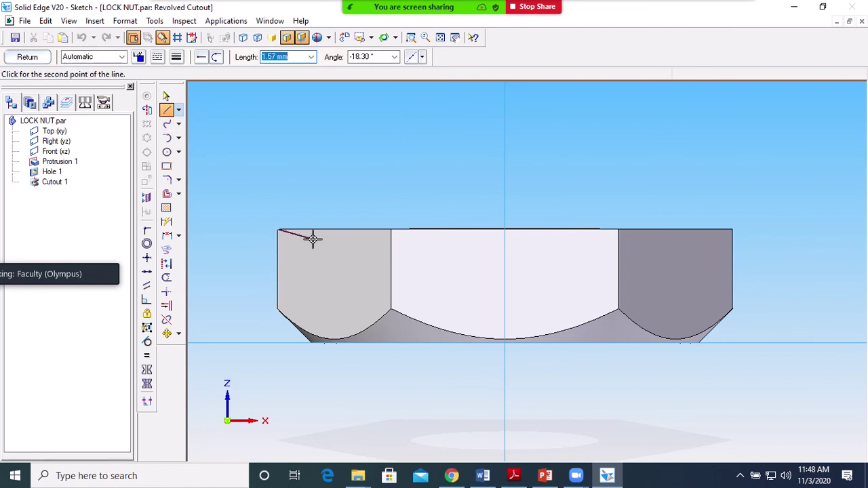
type("1.5")
key("Tab")
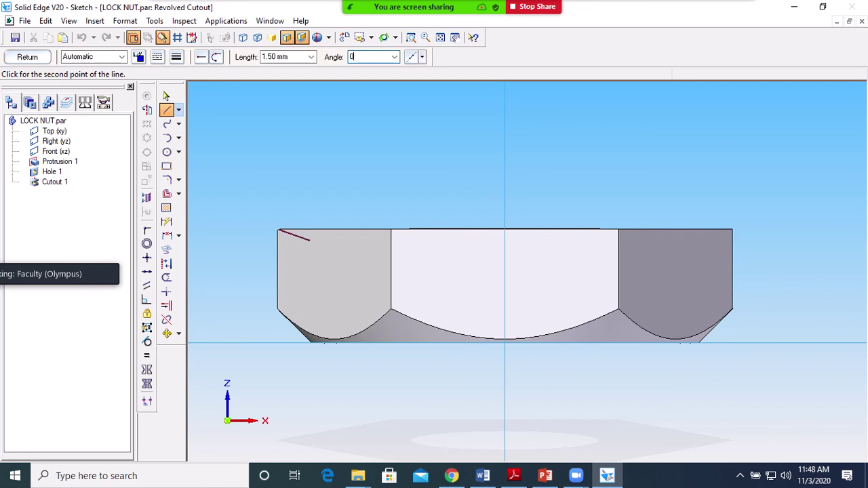
left_click(305, 232)
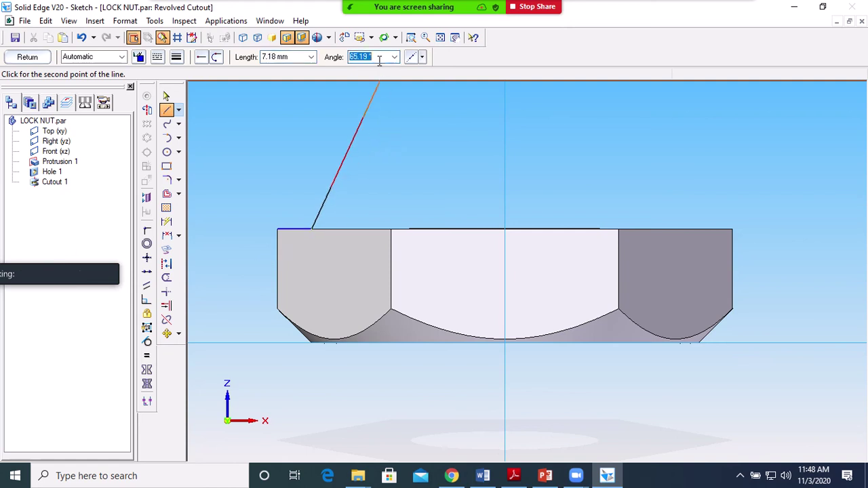
Draw an inclined line at 225° from the short line's inner end down past the nut's left edge.
type("25")
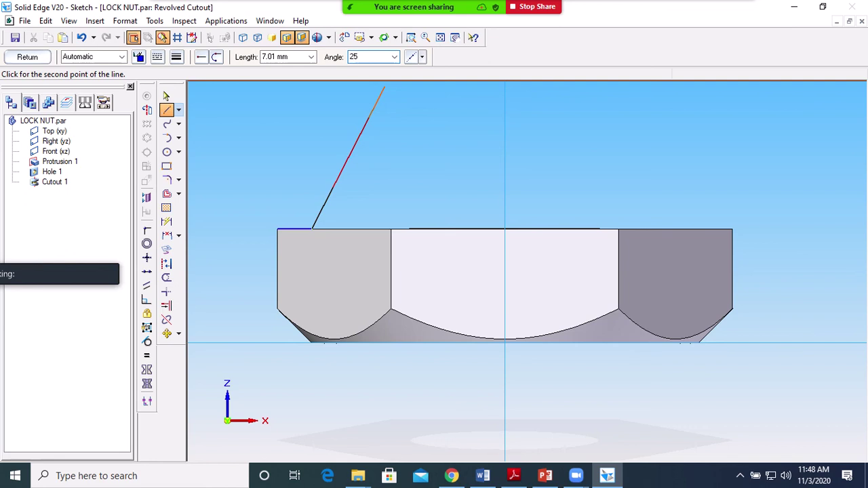
type("2")
key("Tab")
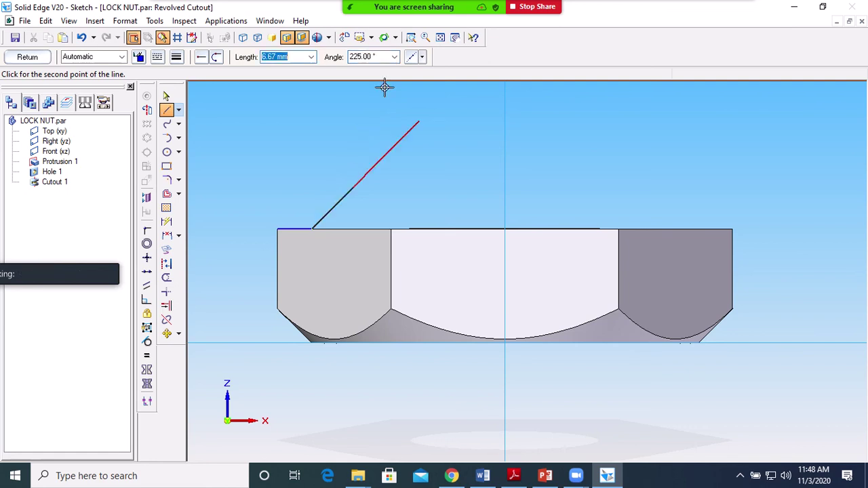
left_click(233, 292)
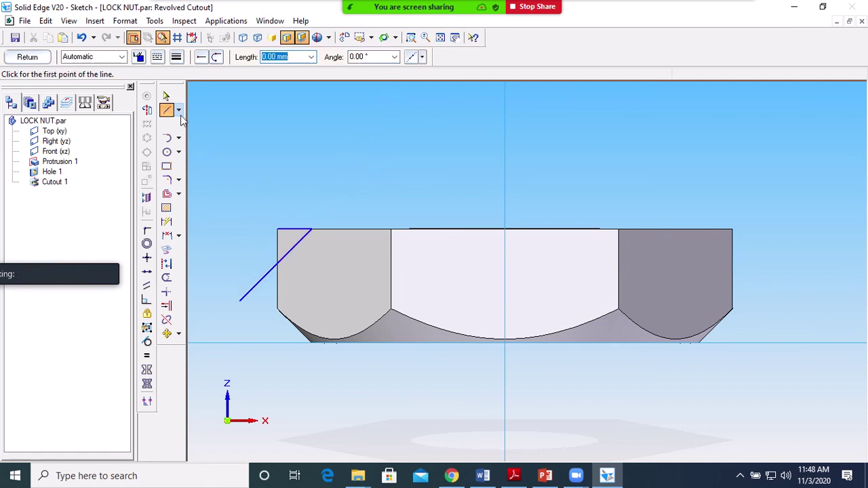
Draw a horizontal line about 5.8 mm long above the nut and extend the inclined line up to it.
left_click(254, 185)
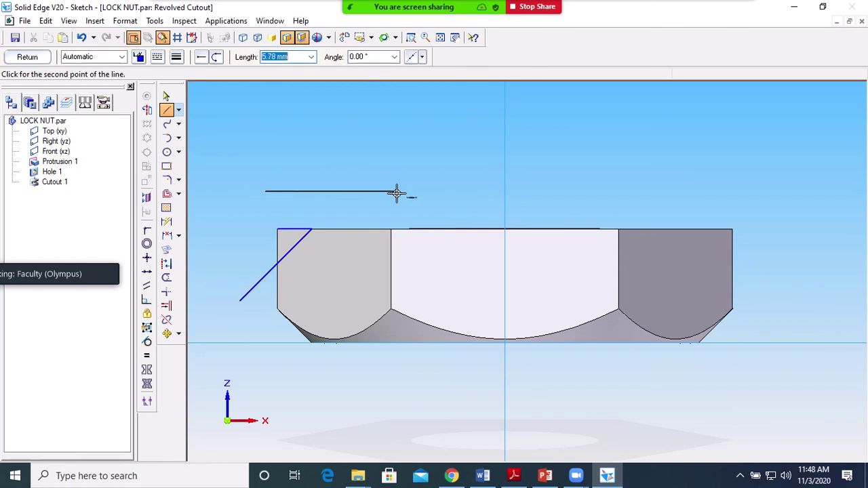
left_click(396, 192)
left_click(166, 306)
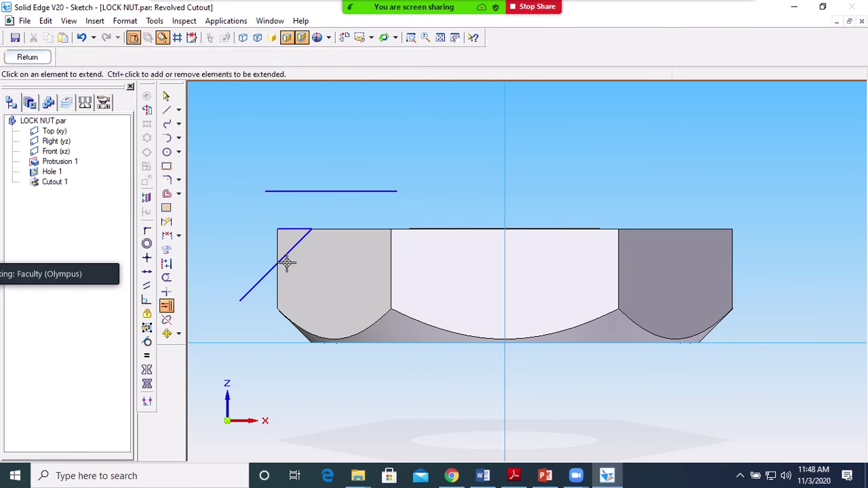
left_click(301, 240)
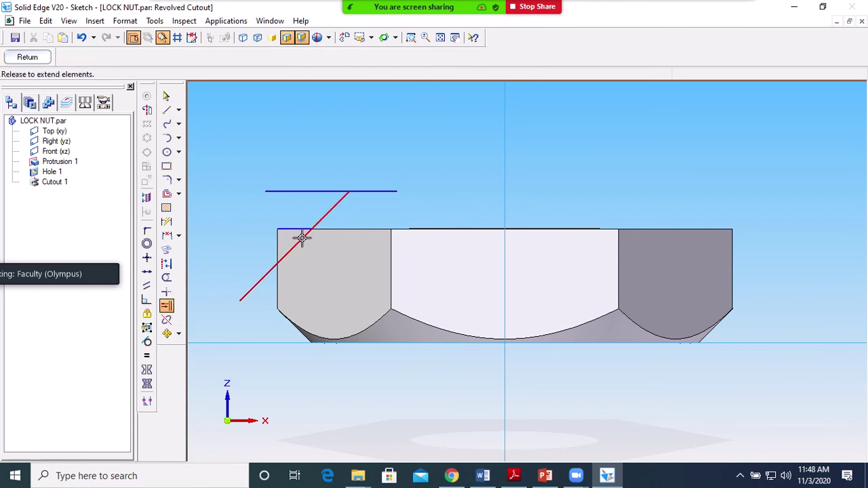
Trim away the horizontal lines, leaving only the inclined line as the cutout profile.
left_click(167, 278)
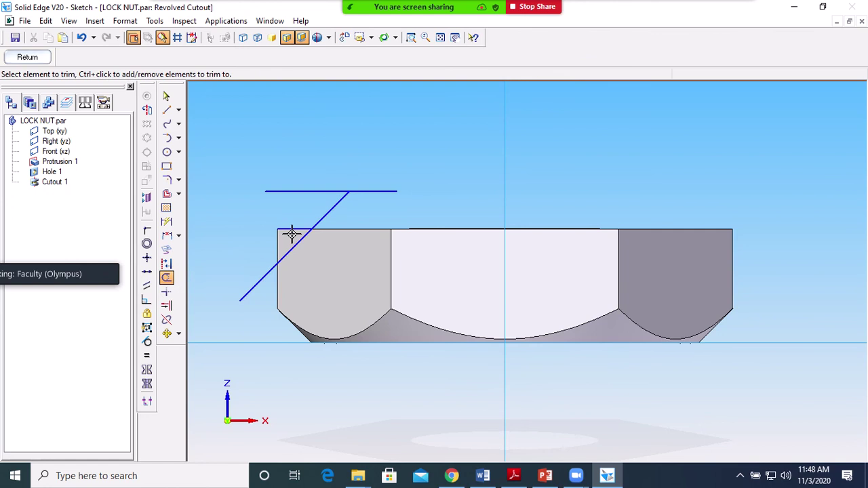
left_click(296, 191)
left_click(375, 190)
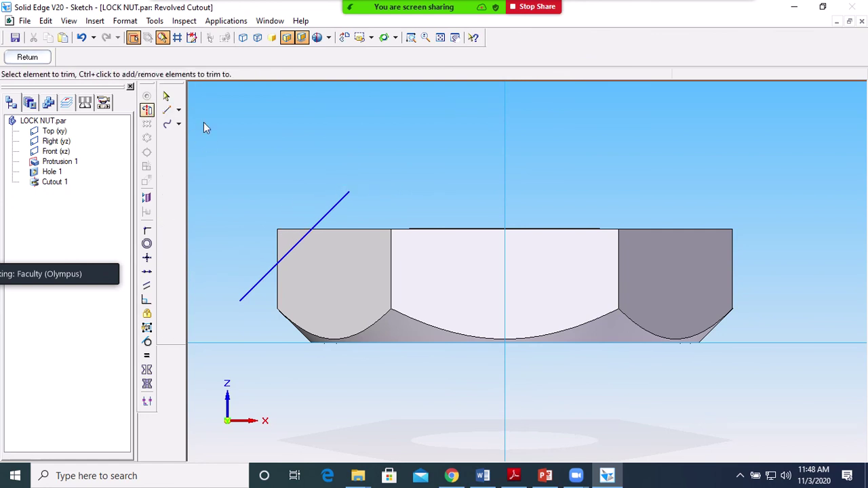
Set the vertical reference line through the lock nut's centre as the axis of revolution and finish the profile.
left_click(147, 110)
left_click(502, 174)
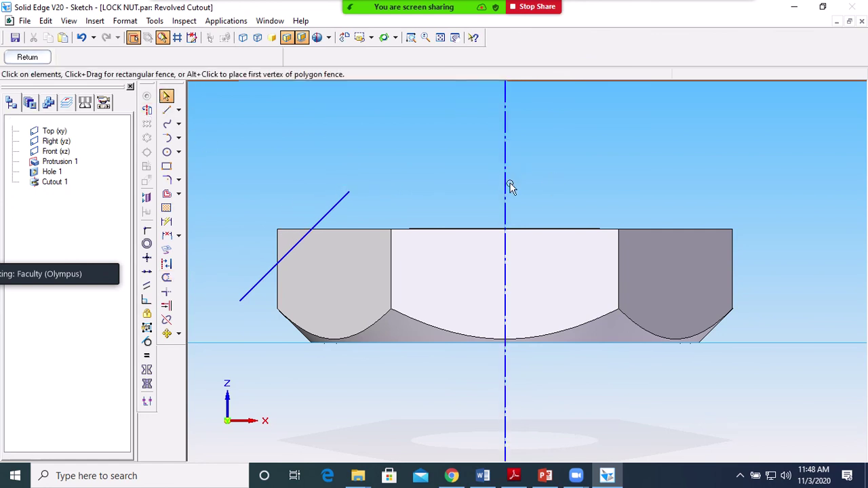
left_click(28, 57)
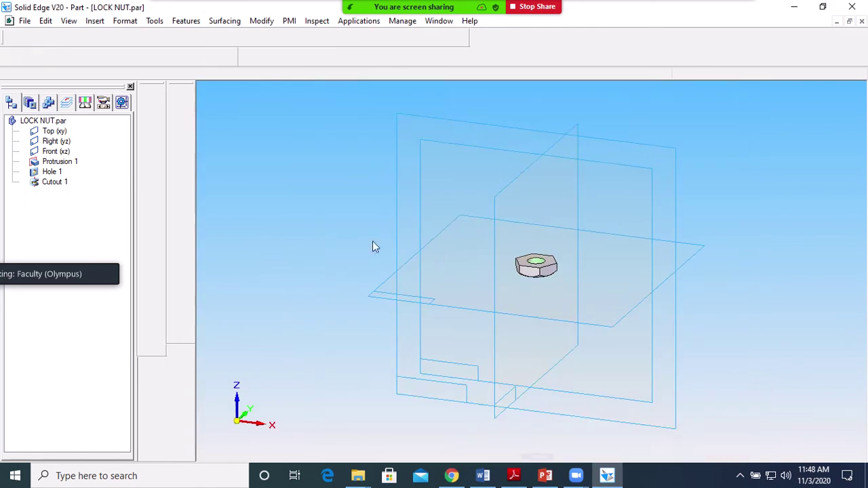
Remove the material outside the inclined profile with a full 360° revolved cutout and save the lock nut.
left_click(338, 158)
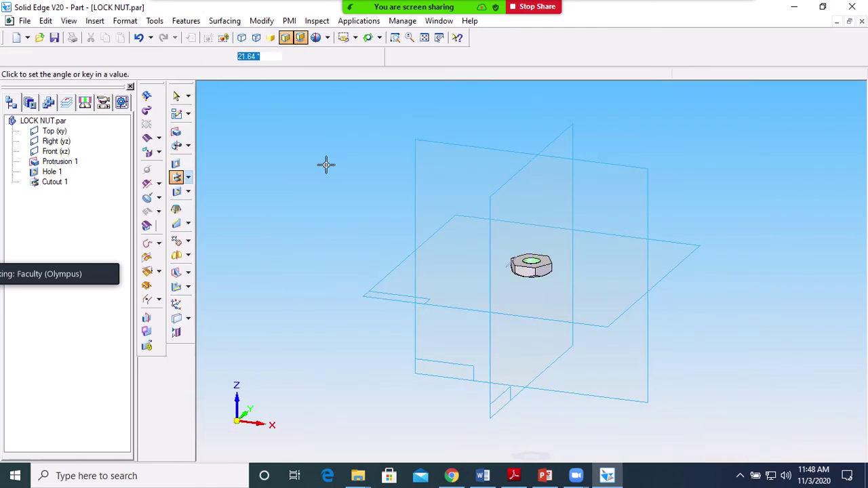
left_click(179, 58)
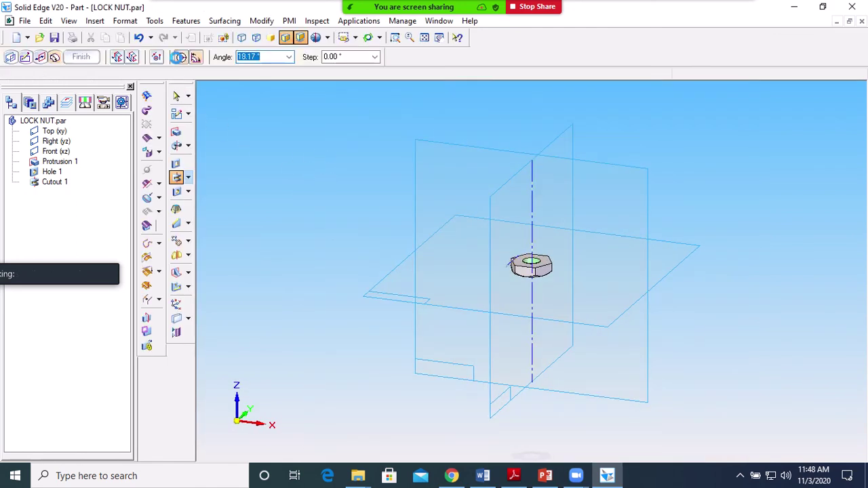
left_click(81, 57)
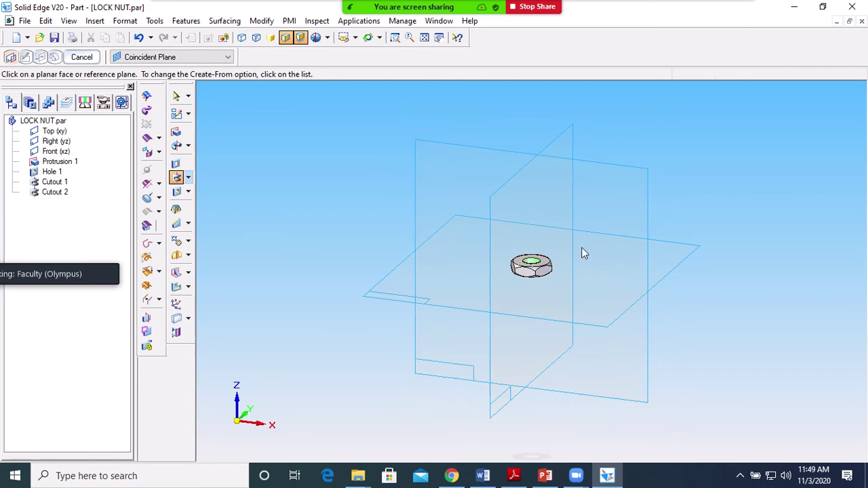
left_click(54, 37)
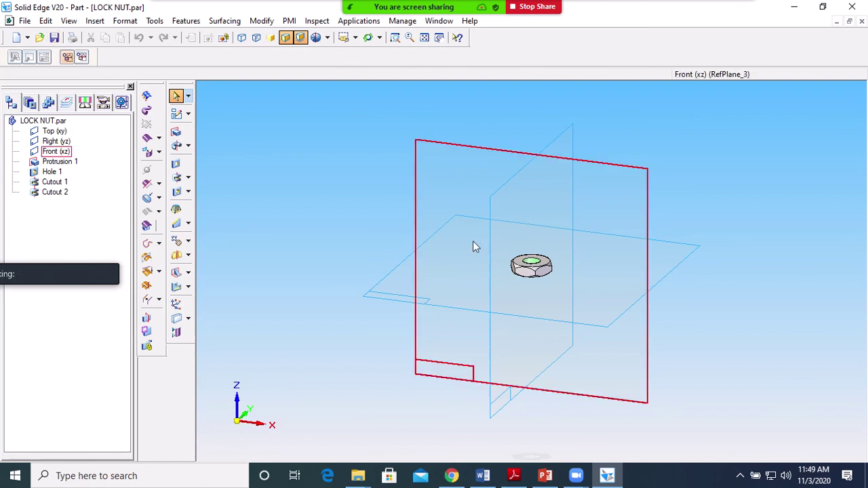
Check the next item in the Adobe Reader drawing, then start a new Solid Edge part from the Normal.par template.
left_click(513, 475)
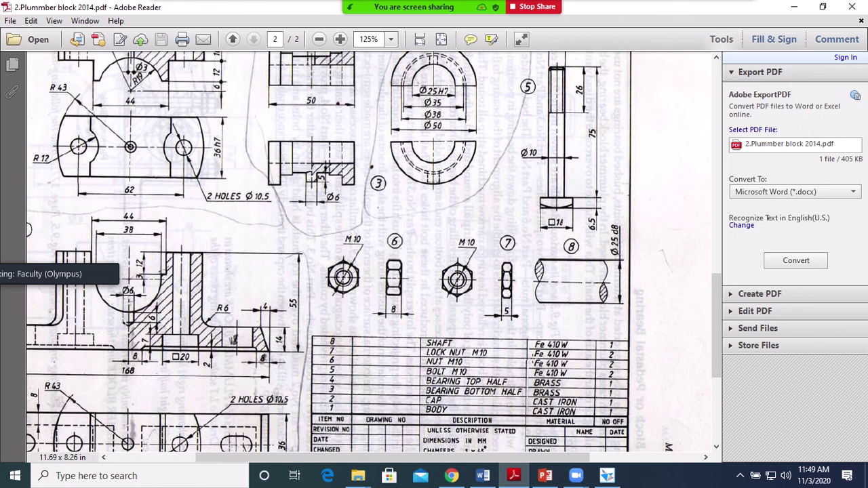
left_click(607, 476)
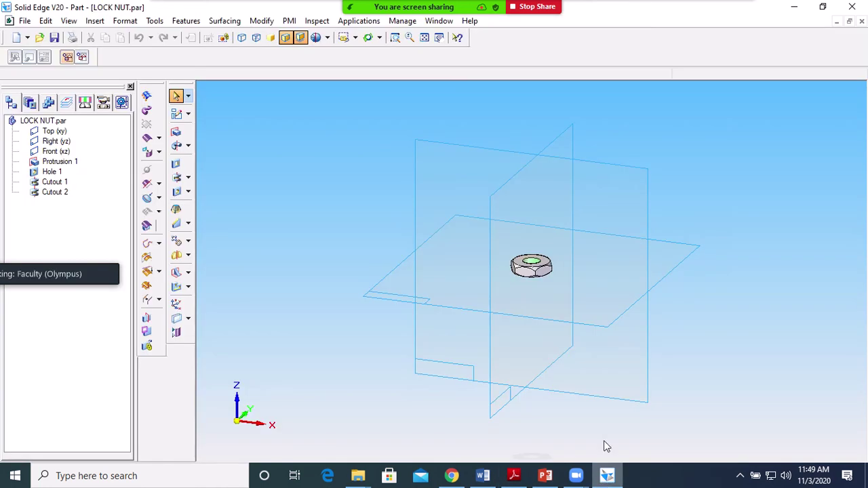
left_click(24, 21)
left_click(42, 35)
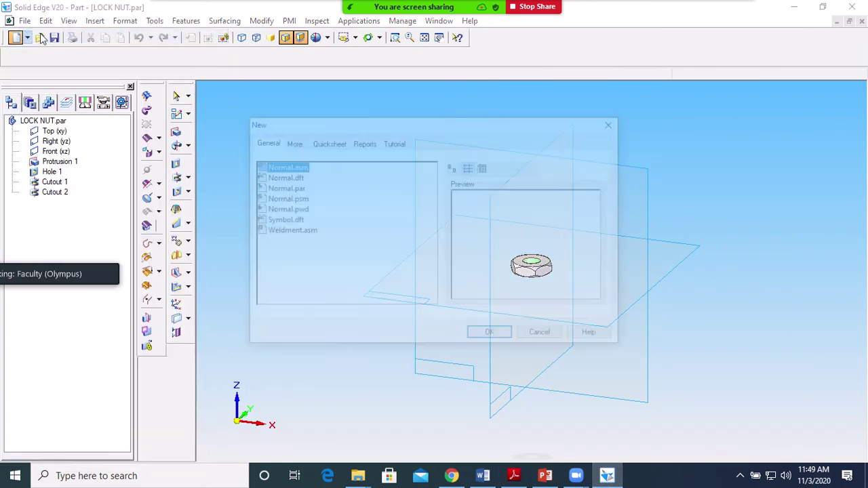
left_click(281, 187)
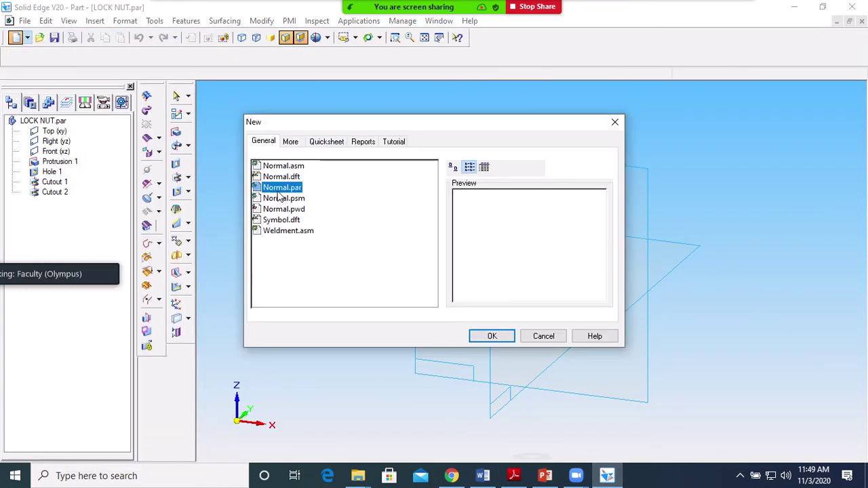
left_click(500, 336)
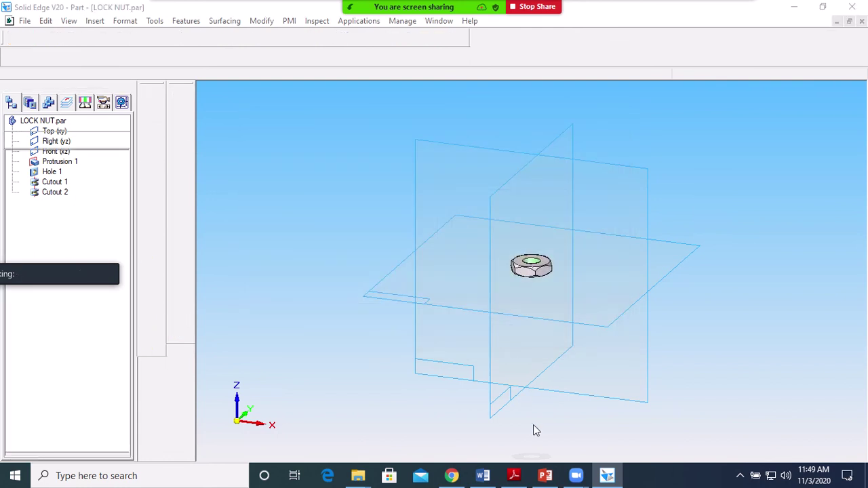
Sketch a 25 mm diameter circle at the origin on the Front (xz) plane per the PDF's shaft drawing and finish the protrusion profile.
left_click(514, 476)
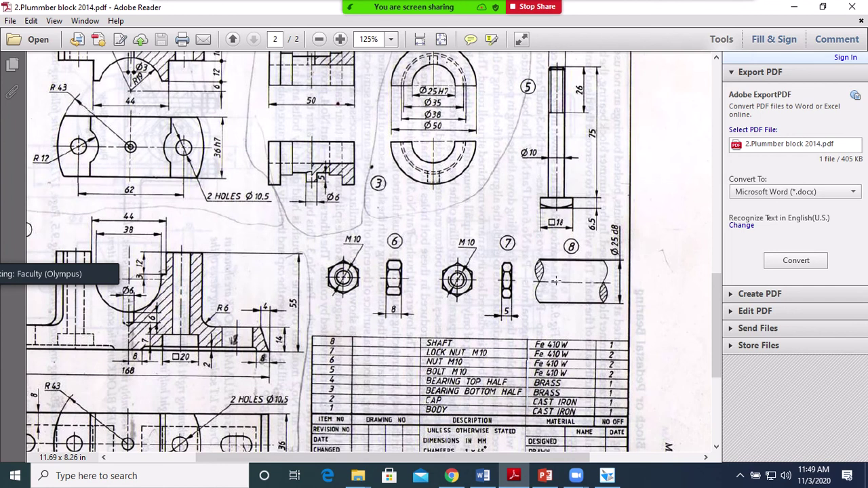
left_click(607, 476)
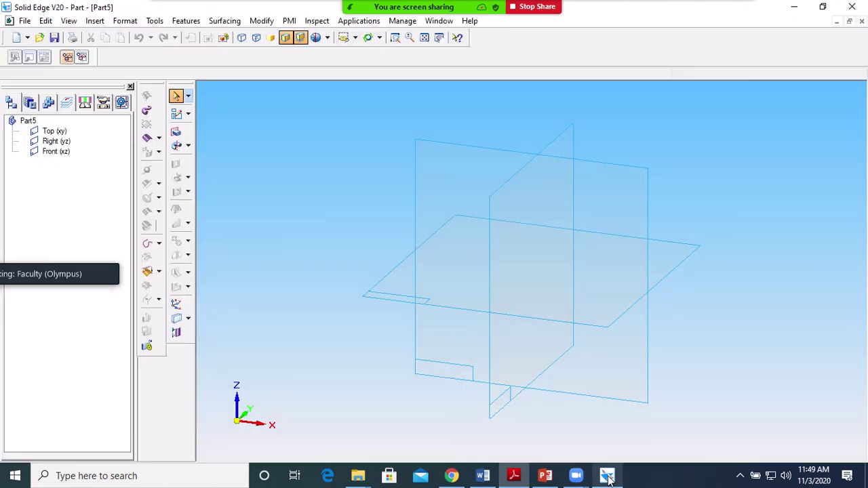
left_click(176, 132)
left_click(466, 162)
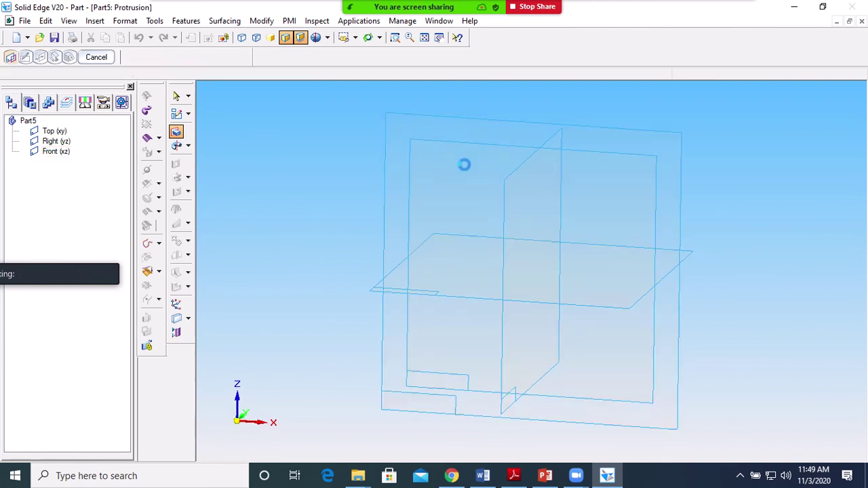
left_click(168, 153)
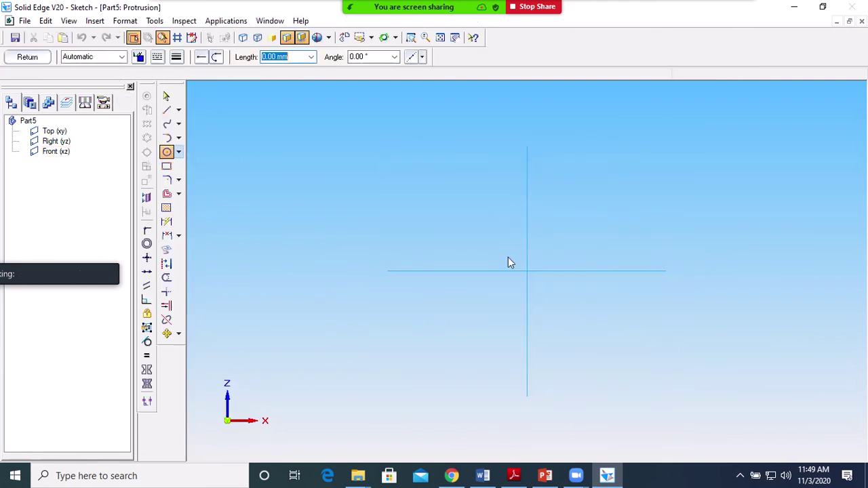
left_click(527, 271)
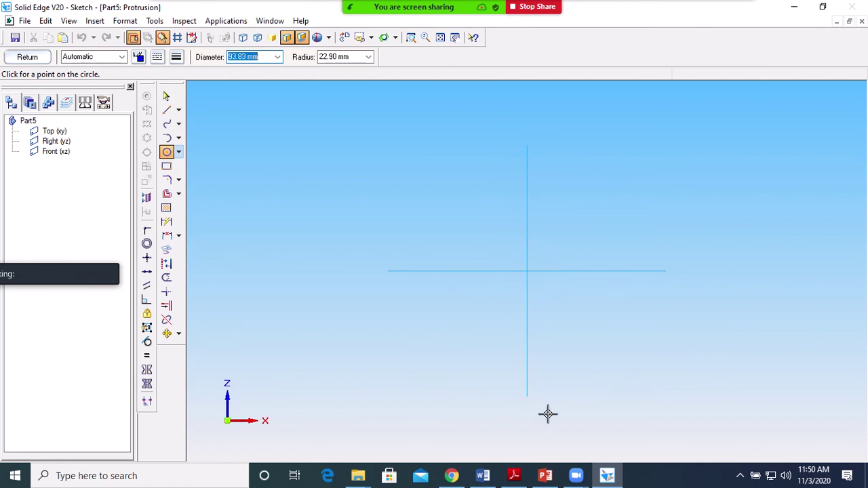
left_click(514, 476)
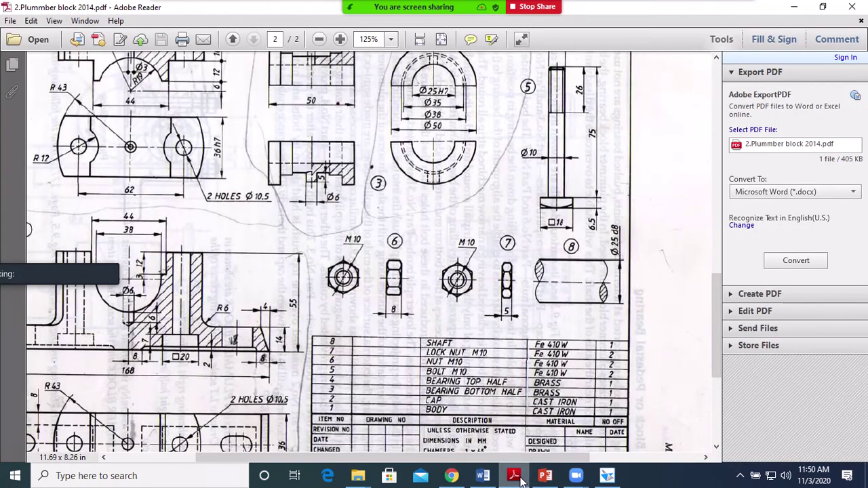
left_click(607, 475)
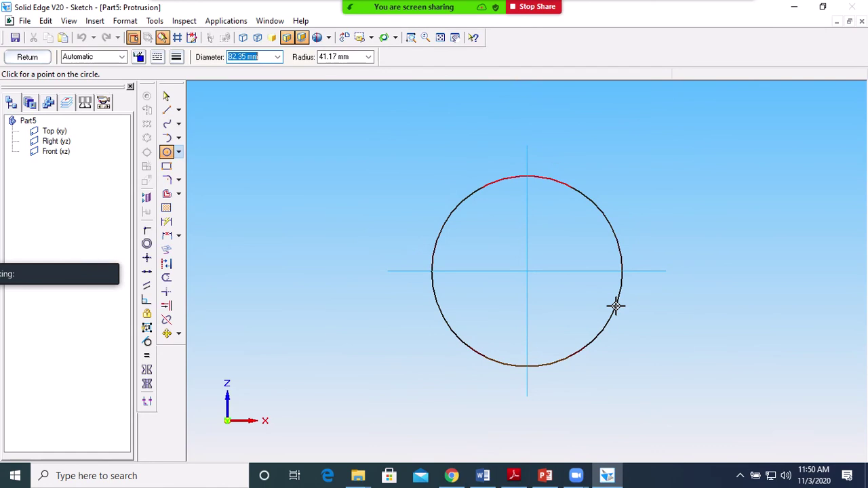
type("25")
key("Return")
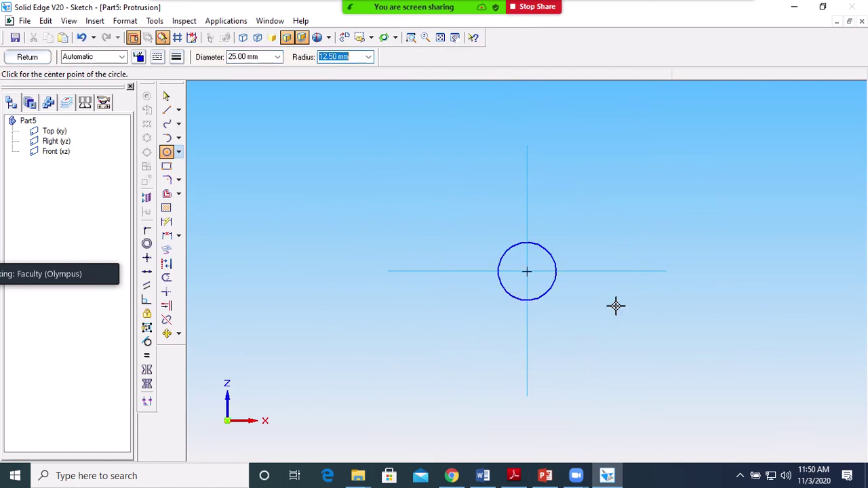
left_click(28, 57)
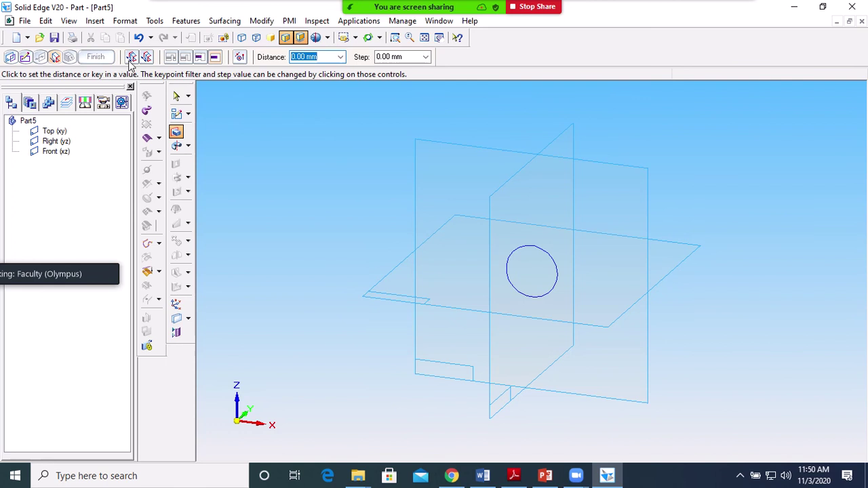
Extrude the circle symmetrically about the sketch plane to a total length of 50 mm and finish the protrusion.
left_click(146, 56)
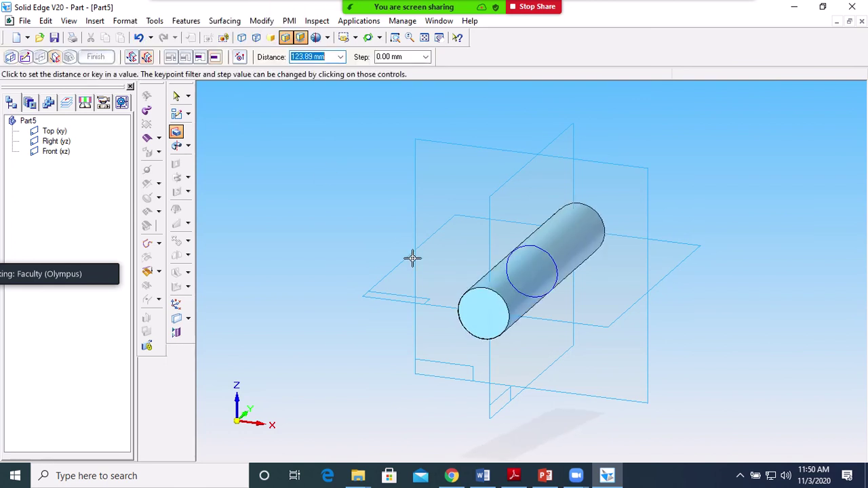
type("50")
key("Return")
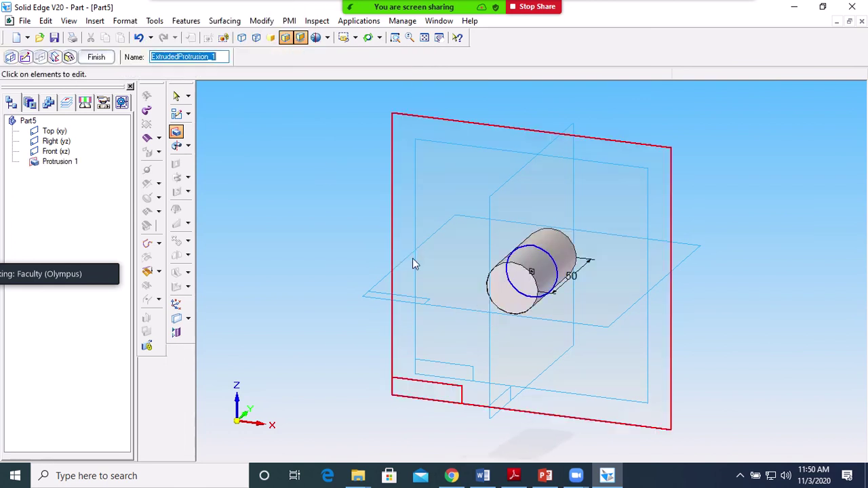
left_click(96, 56)
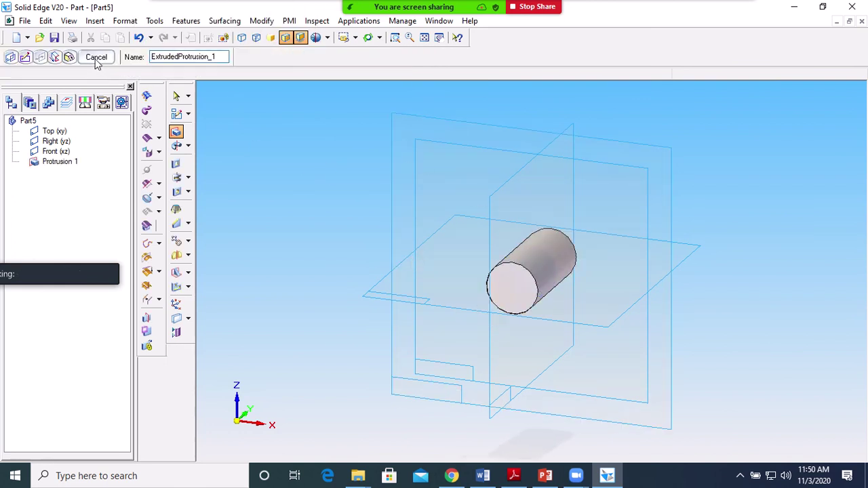
Save the new part as SHAFT in the PLUMBER BLOCK folder.
left_click(24, 21)
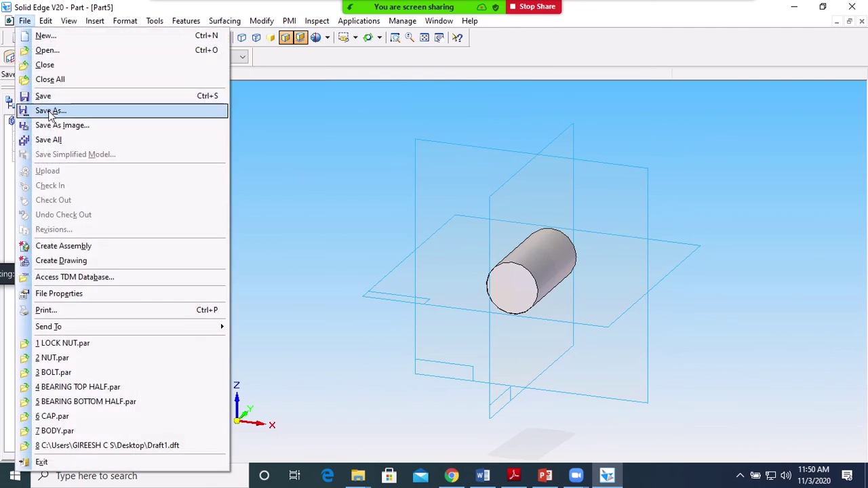
left_click(50, 110)
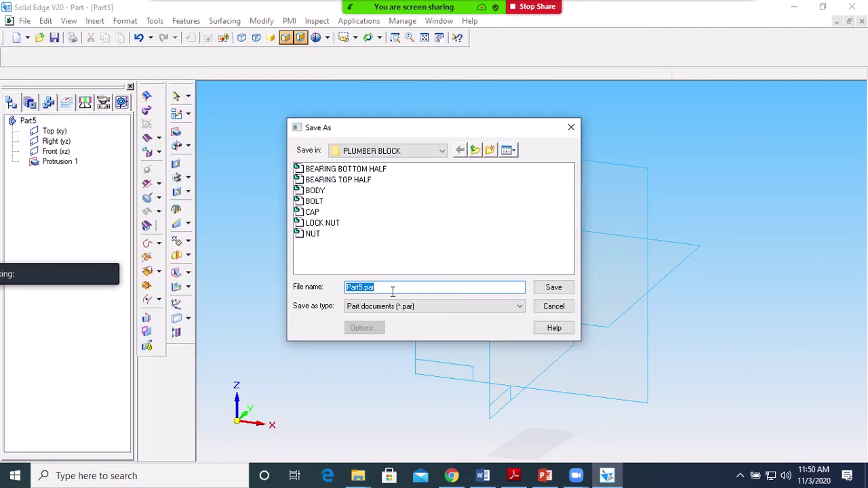
type("SHAFT")
left_click(564, 288)
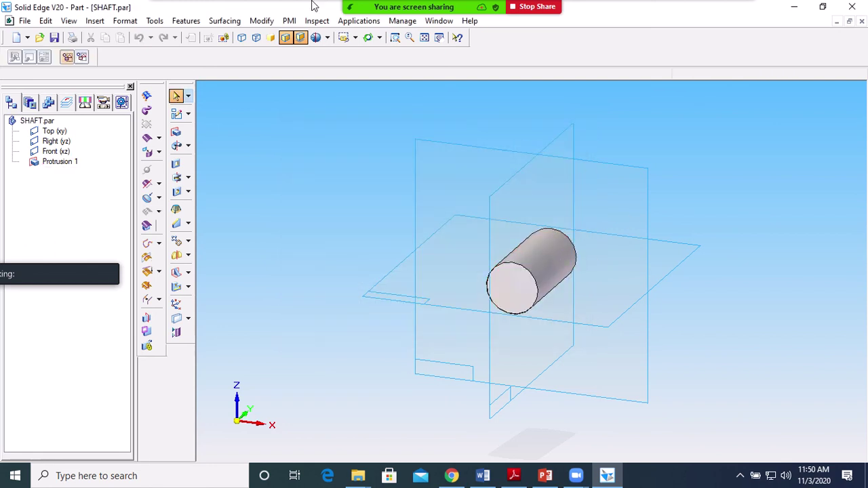
mouse_move(305, 9)
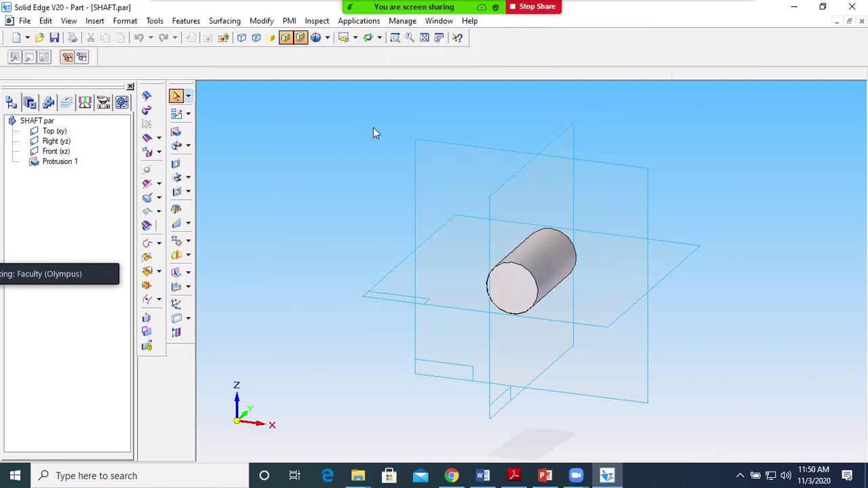